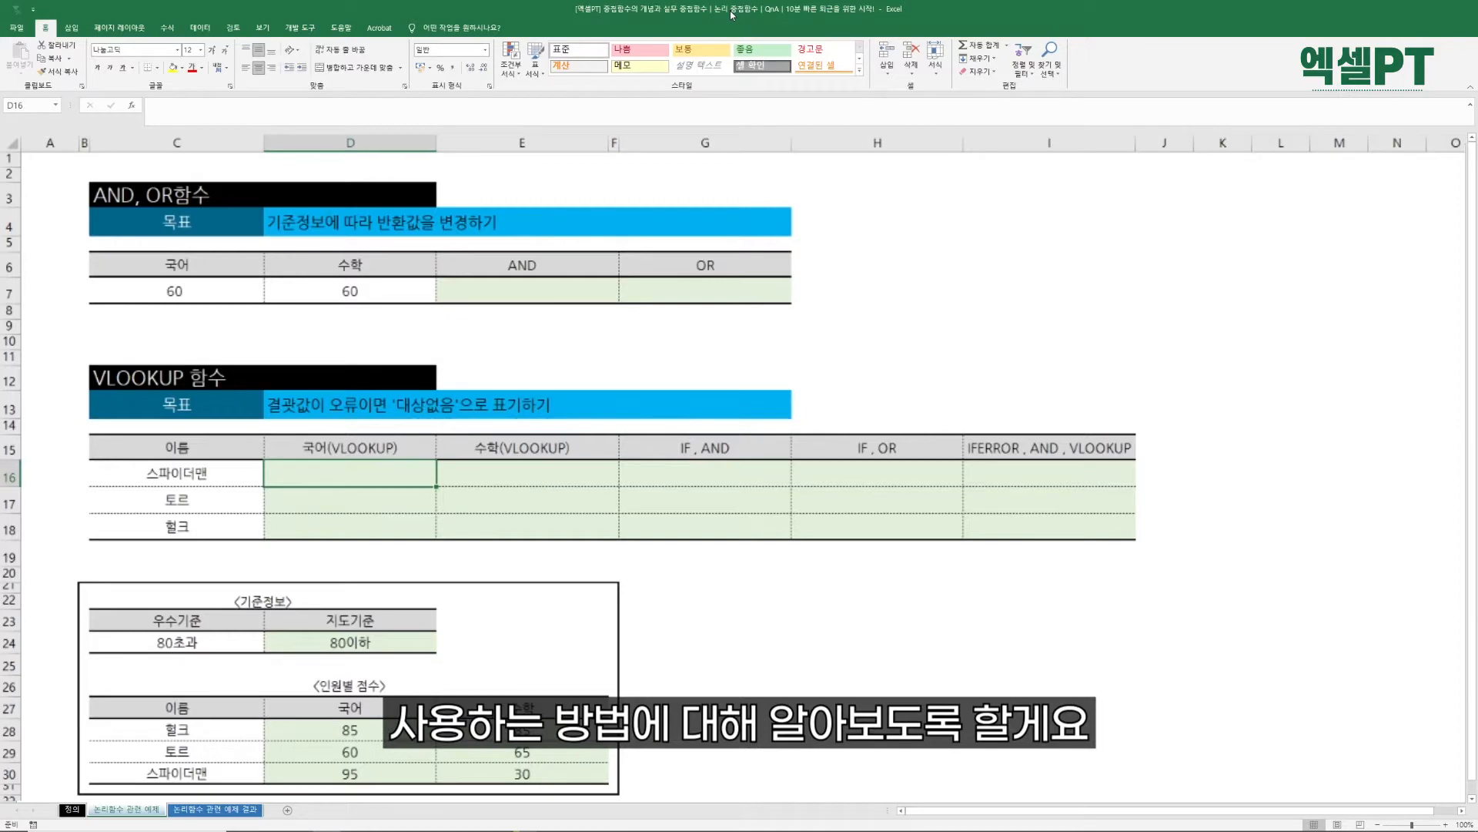
In cell E7 under AND, start an IF formula with a nested AND whose first condition is $C$7>80.
{"action": "left_click", "coordinate": [228, 218]}
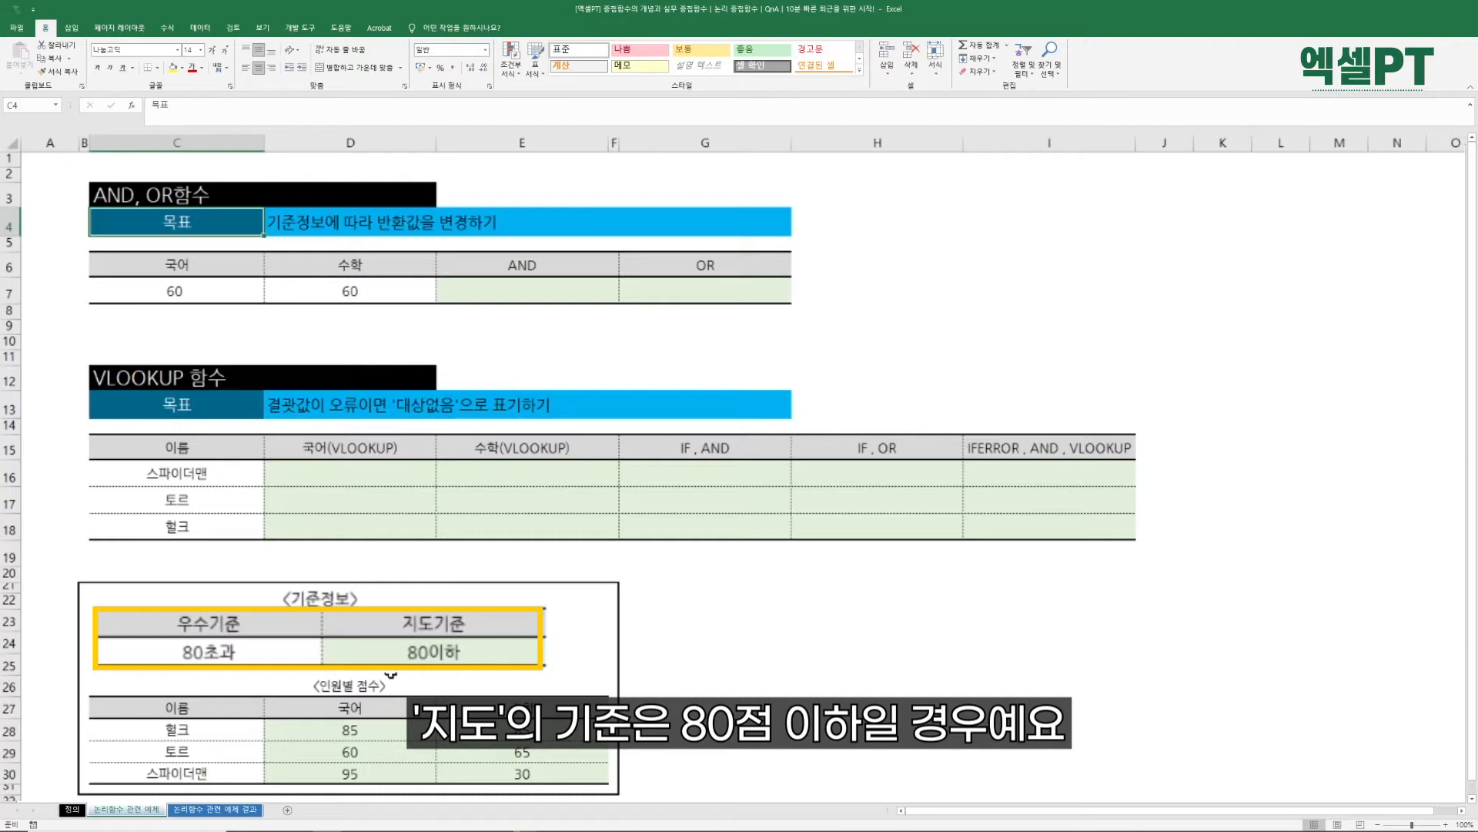
{"action": "left_click", "coordinate": [523, 291]}
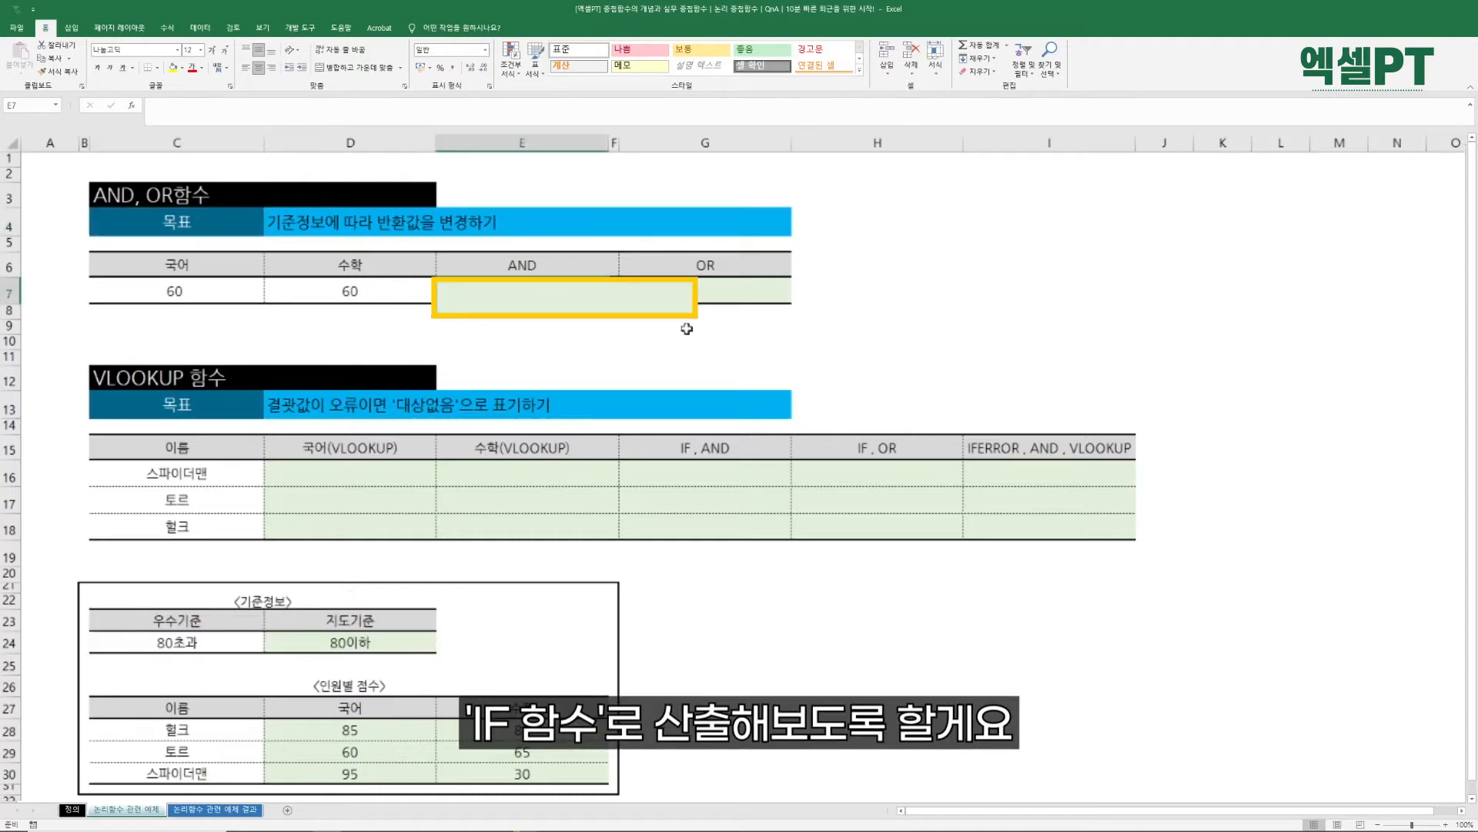
{"action": "type", "text": "=I"}
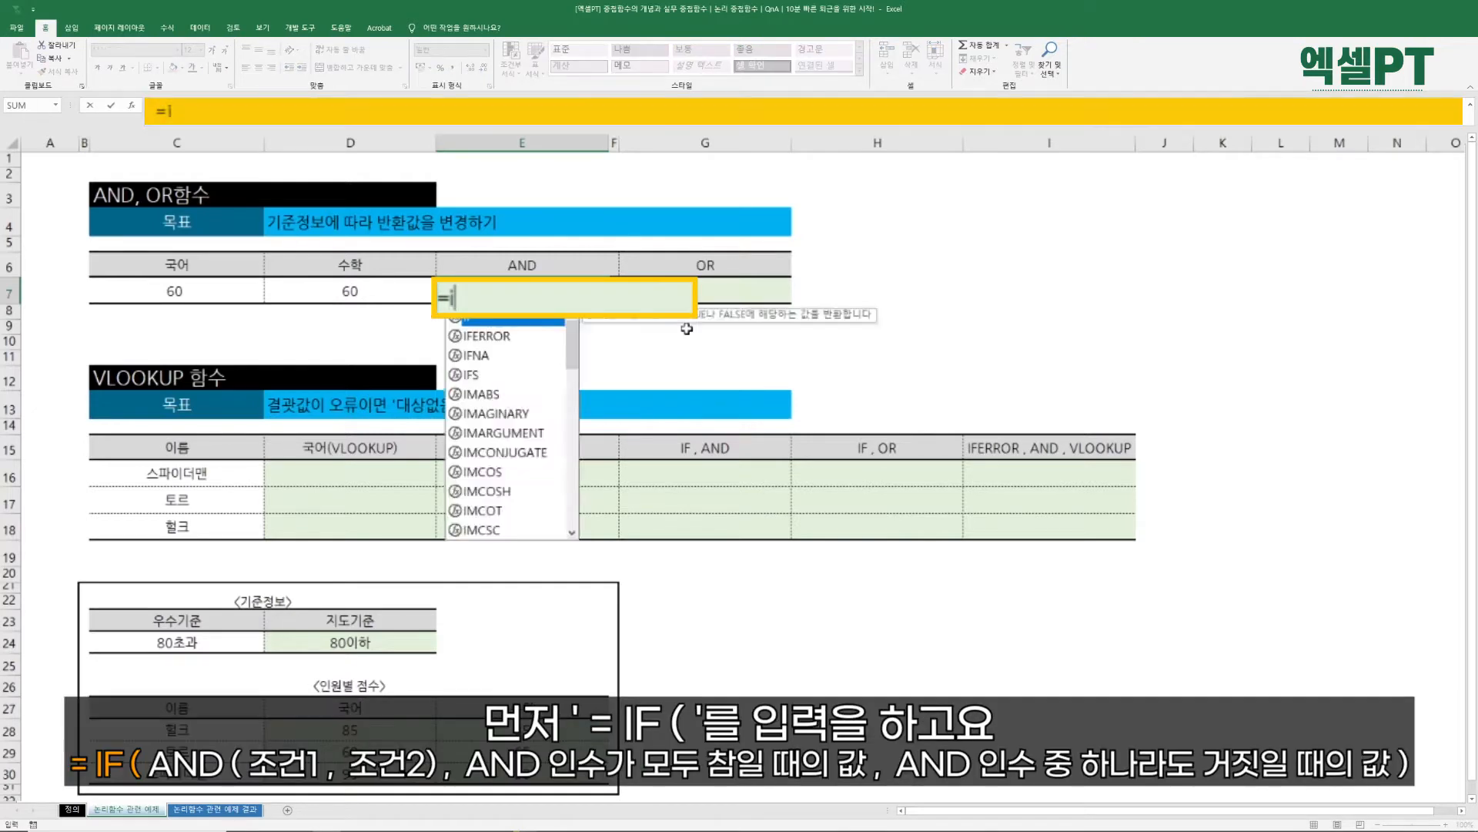
{"action": "type", "text": "F("}
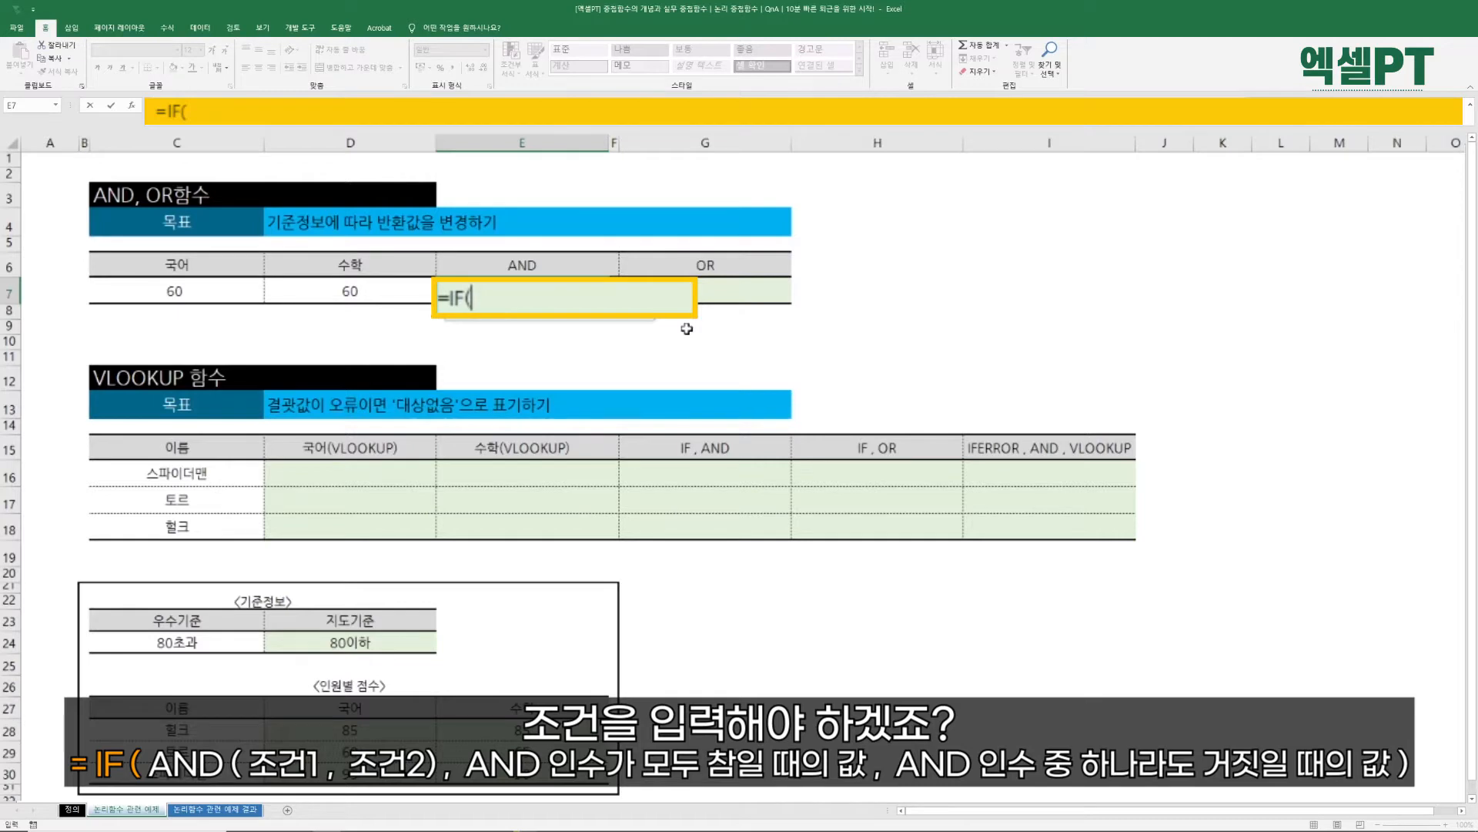
{"action": "type", "text": "and"}
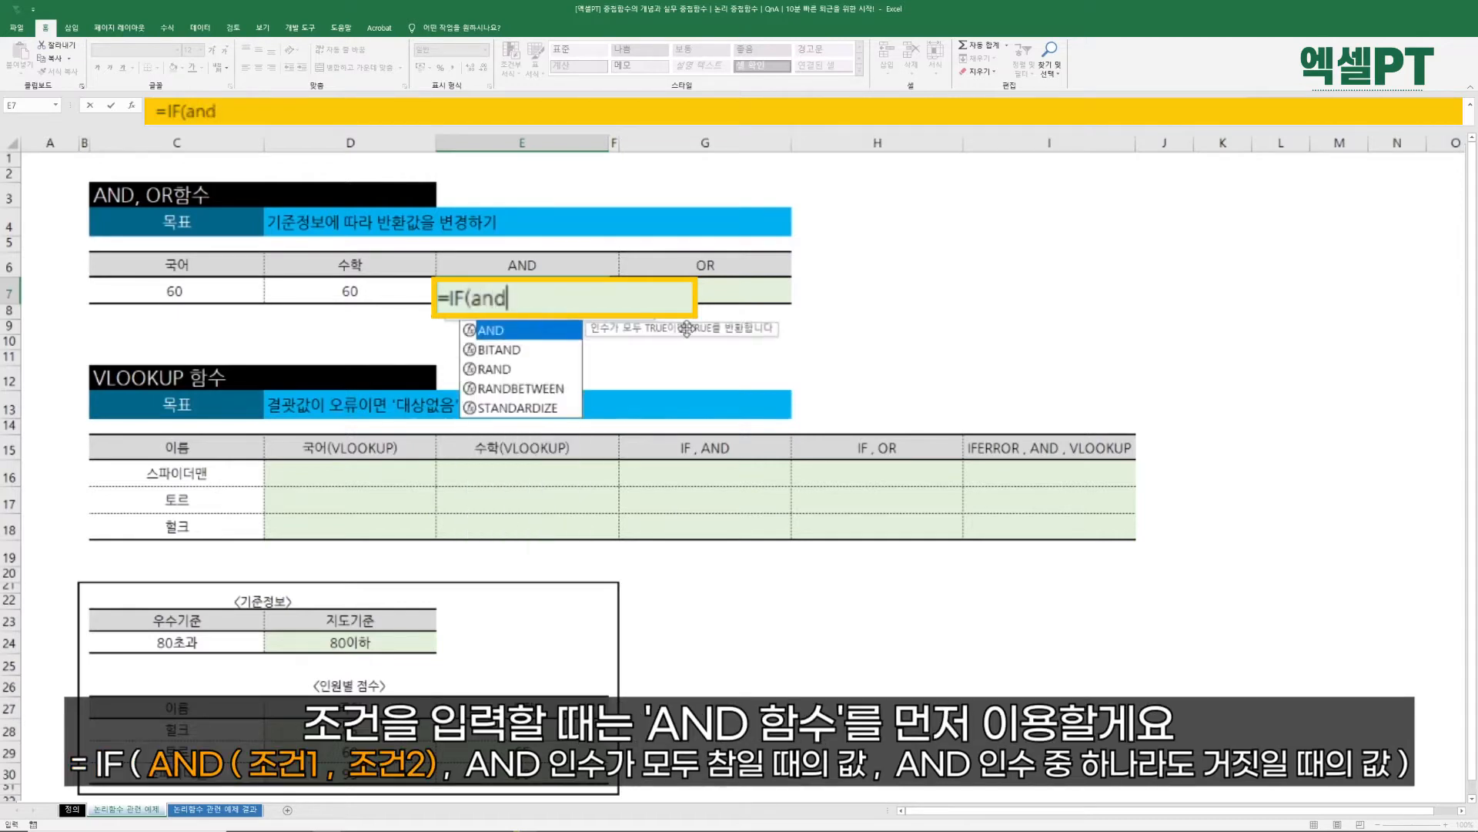
{"action": "key", "text": "Tab"}
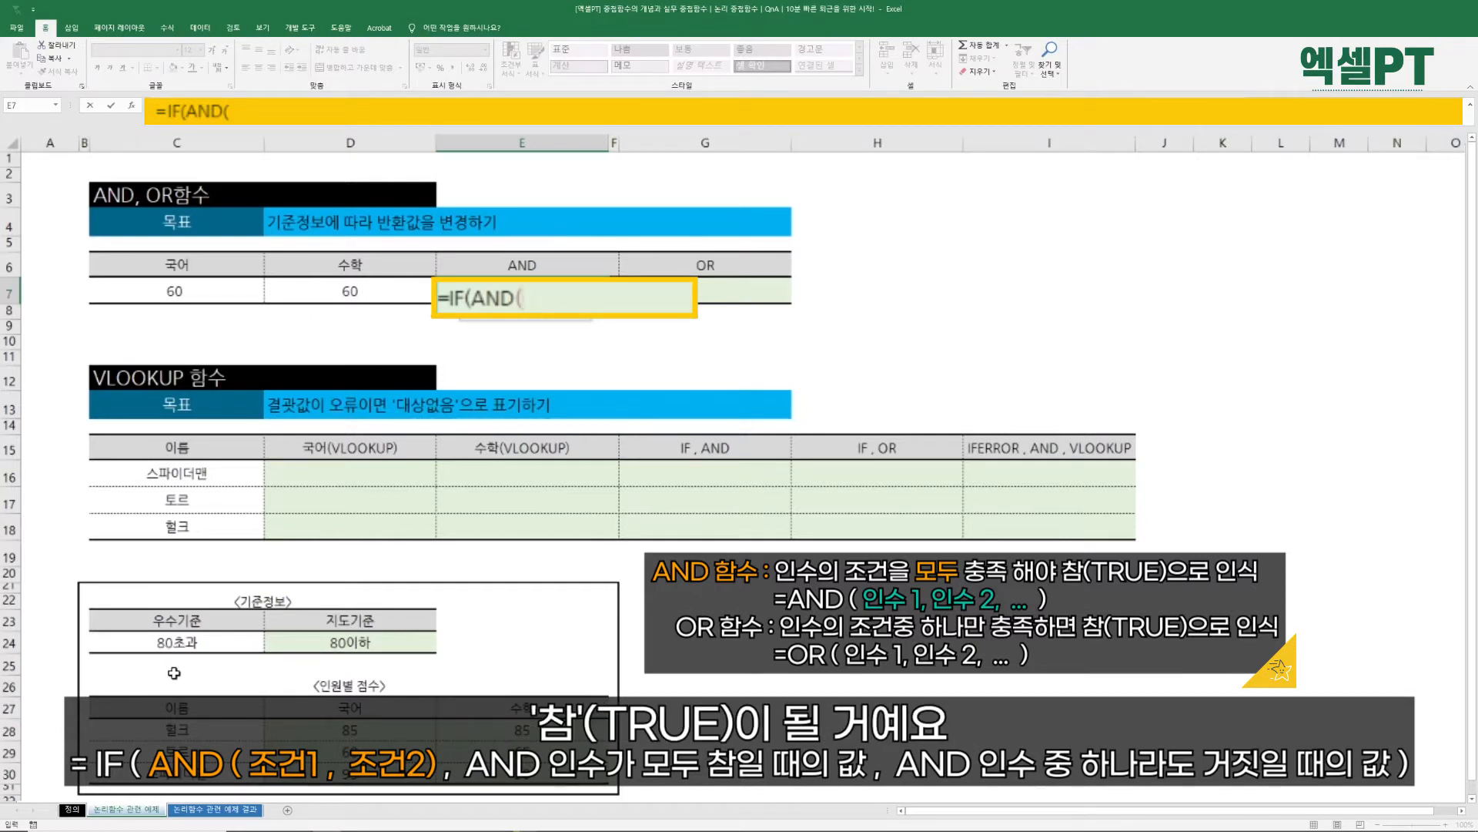
{"action": "left_click", "coordinate": [222, 293]}
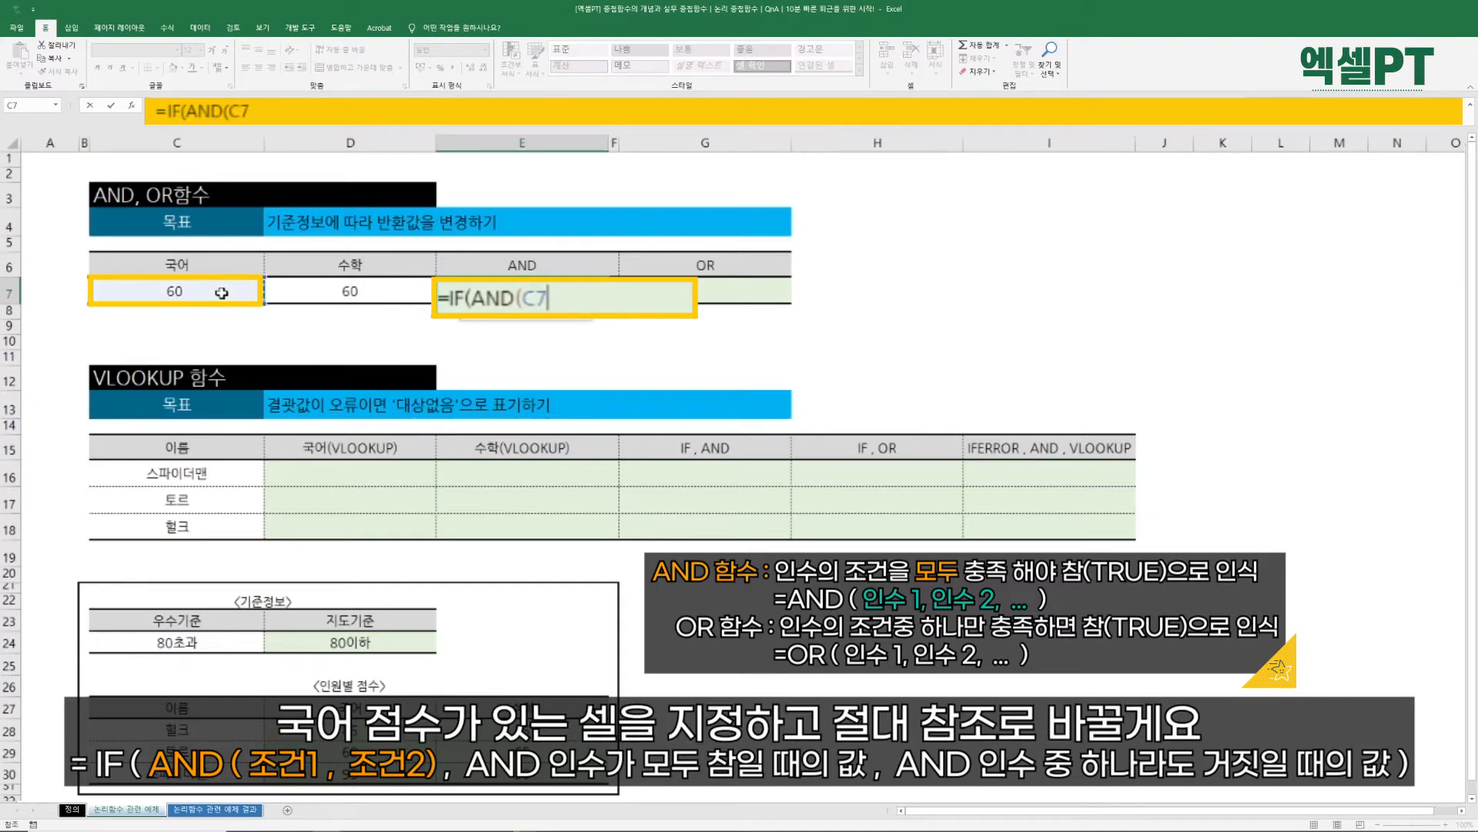
{"action": "key", "text": "F4"}
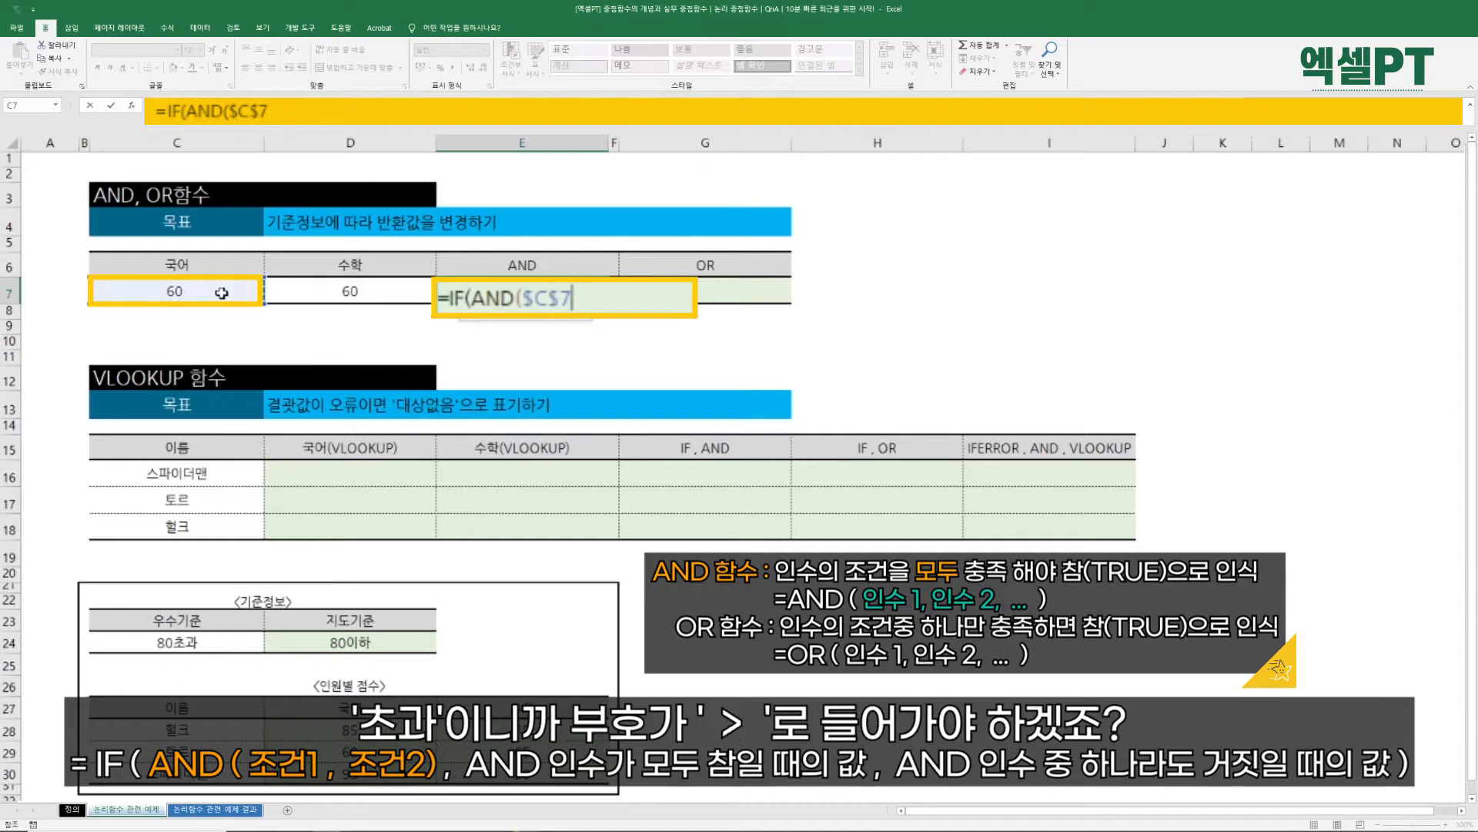
{"action": "type", "text": ">"}
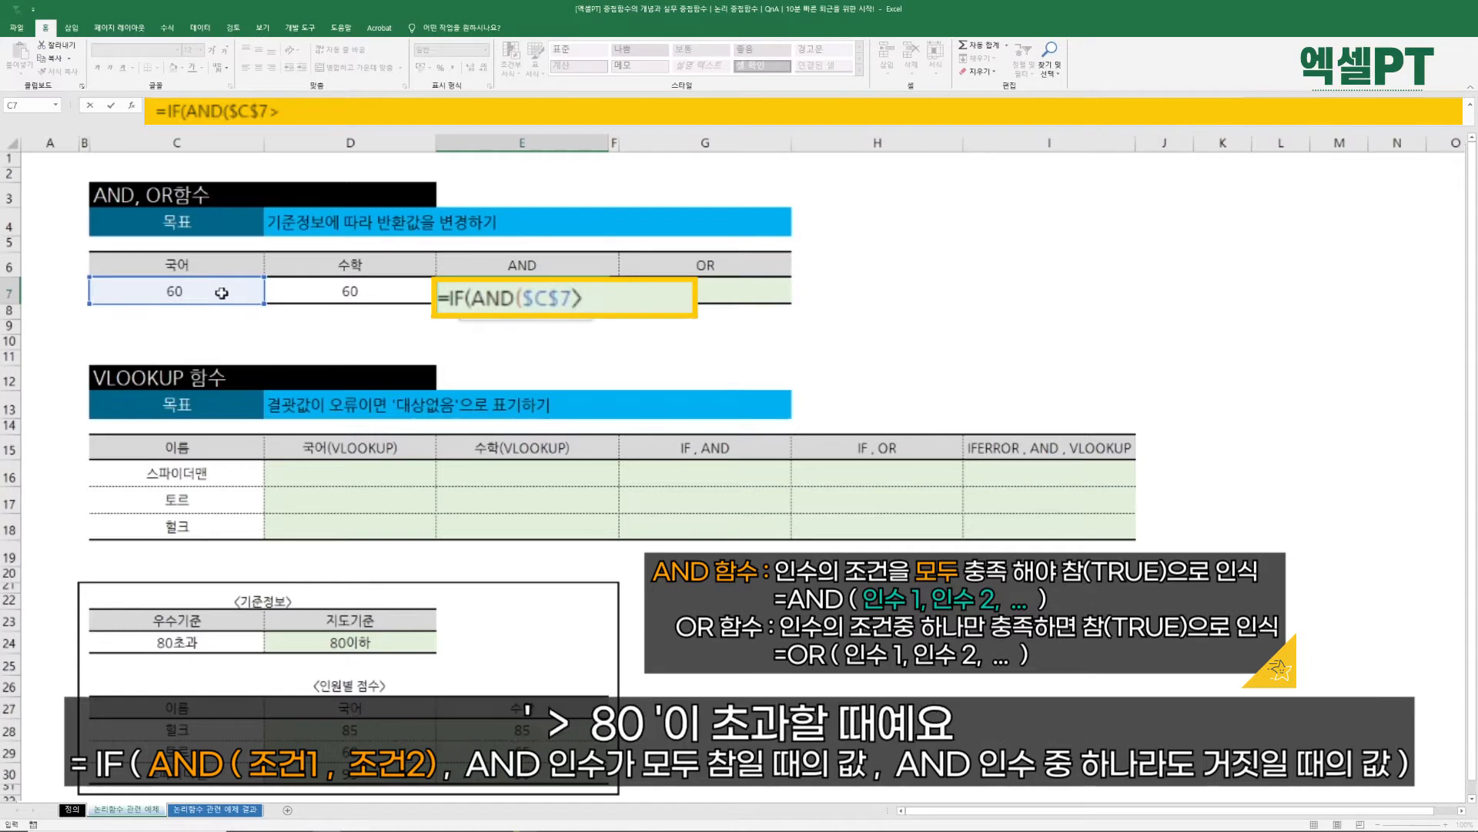
{"action": "type", "text": "80,"}
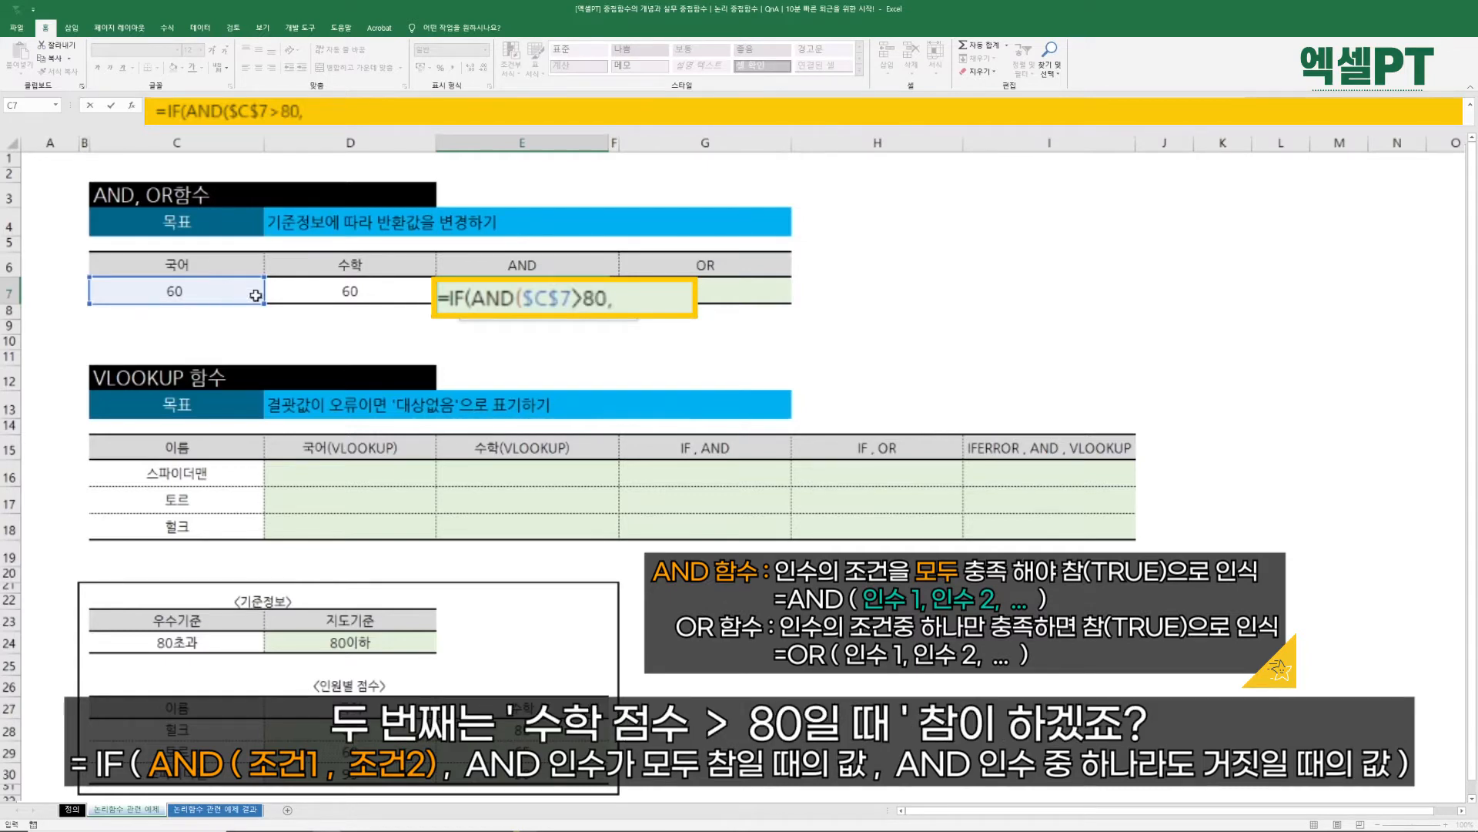
Add the math score condition $D$7>80 as the second AND argument and close the AND function.
{"action": "left_click", "coordinate": [328, 296]}
{"action": "key", "text": "F4"}
{"action": "type", "text": ">"}
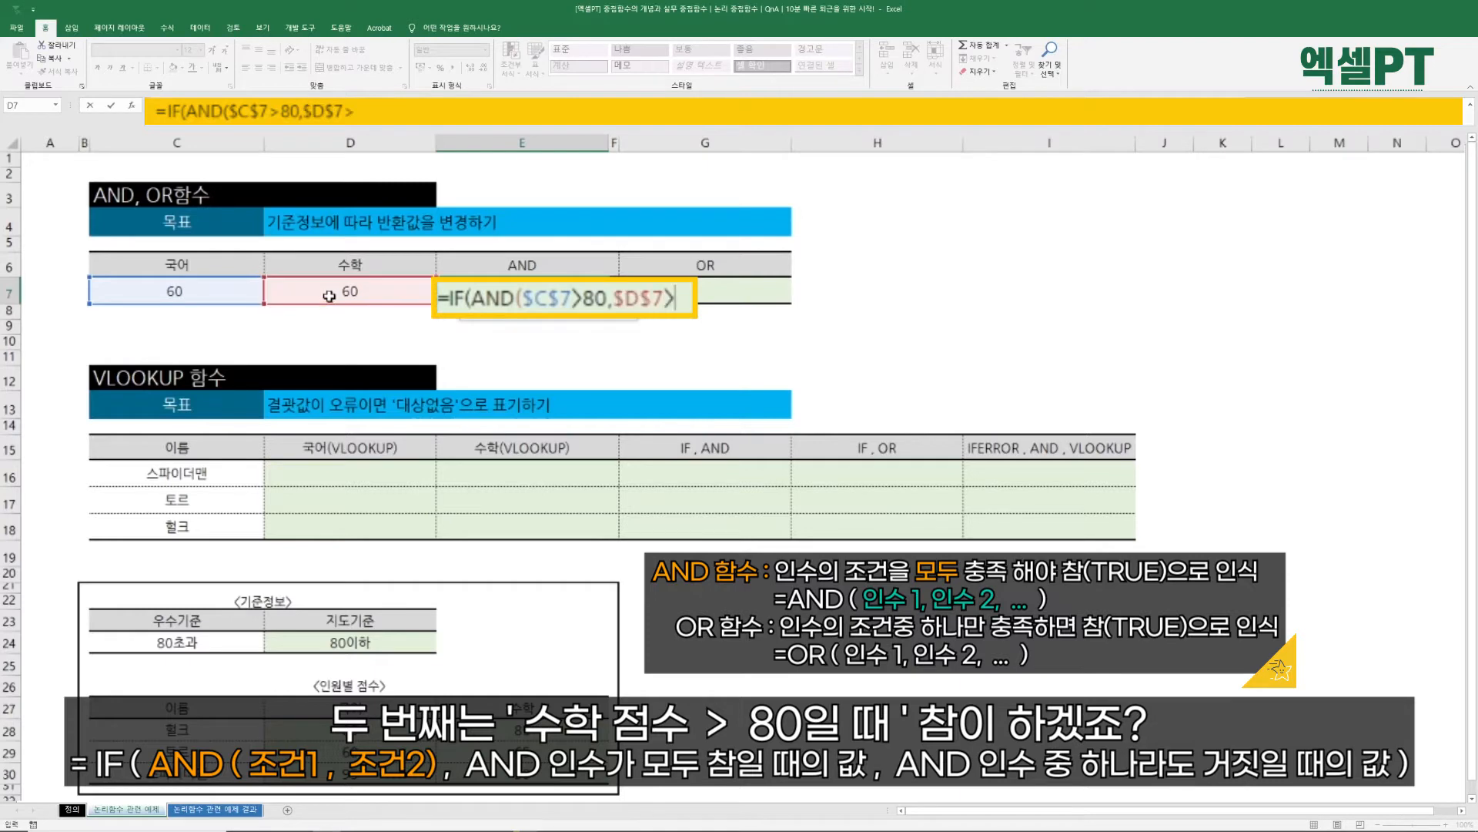
{"action": "type", "text": "80"}
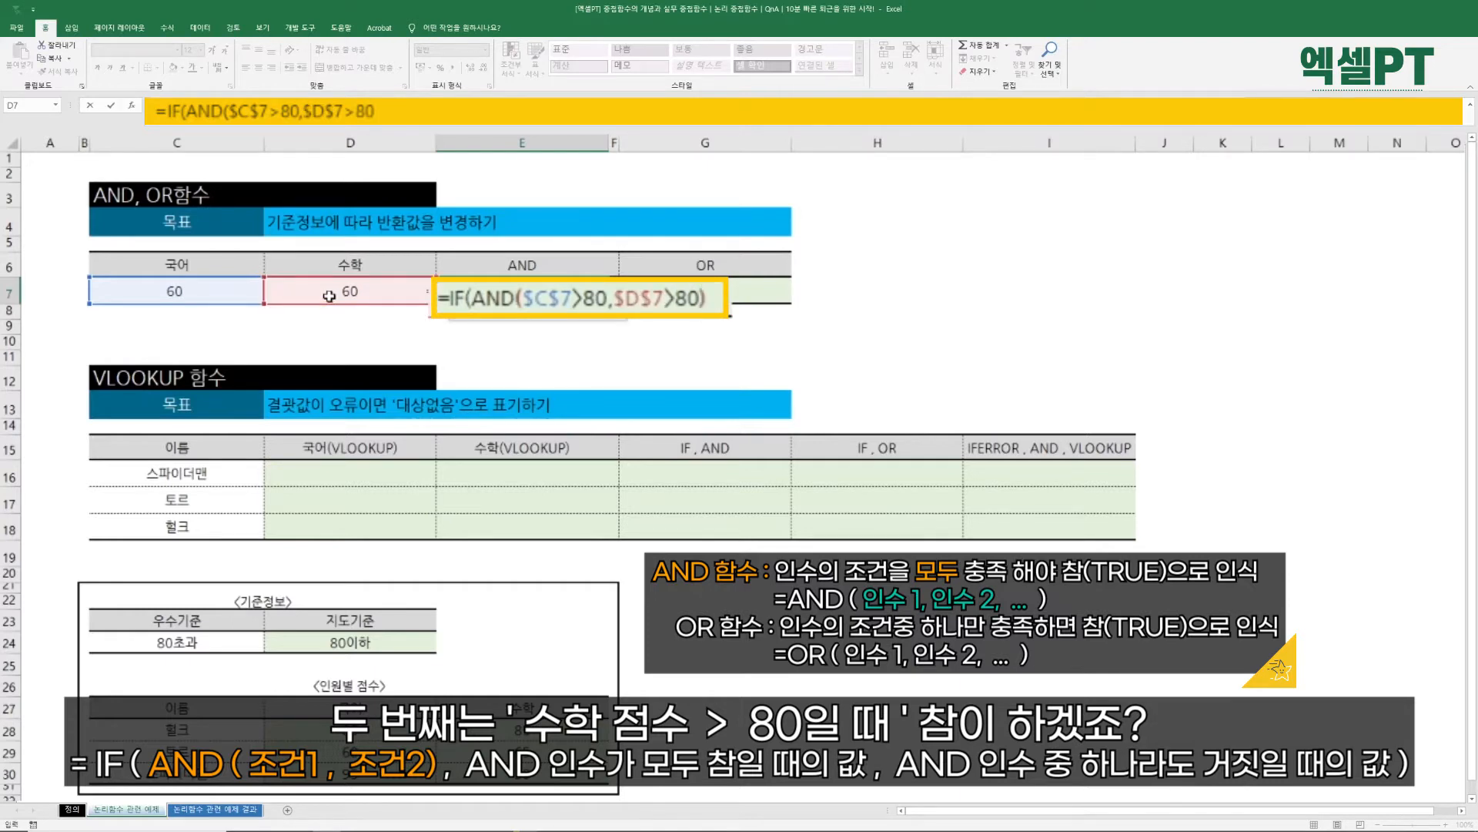
{"action": "type", "text": ")"}
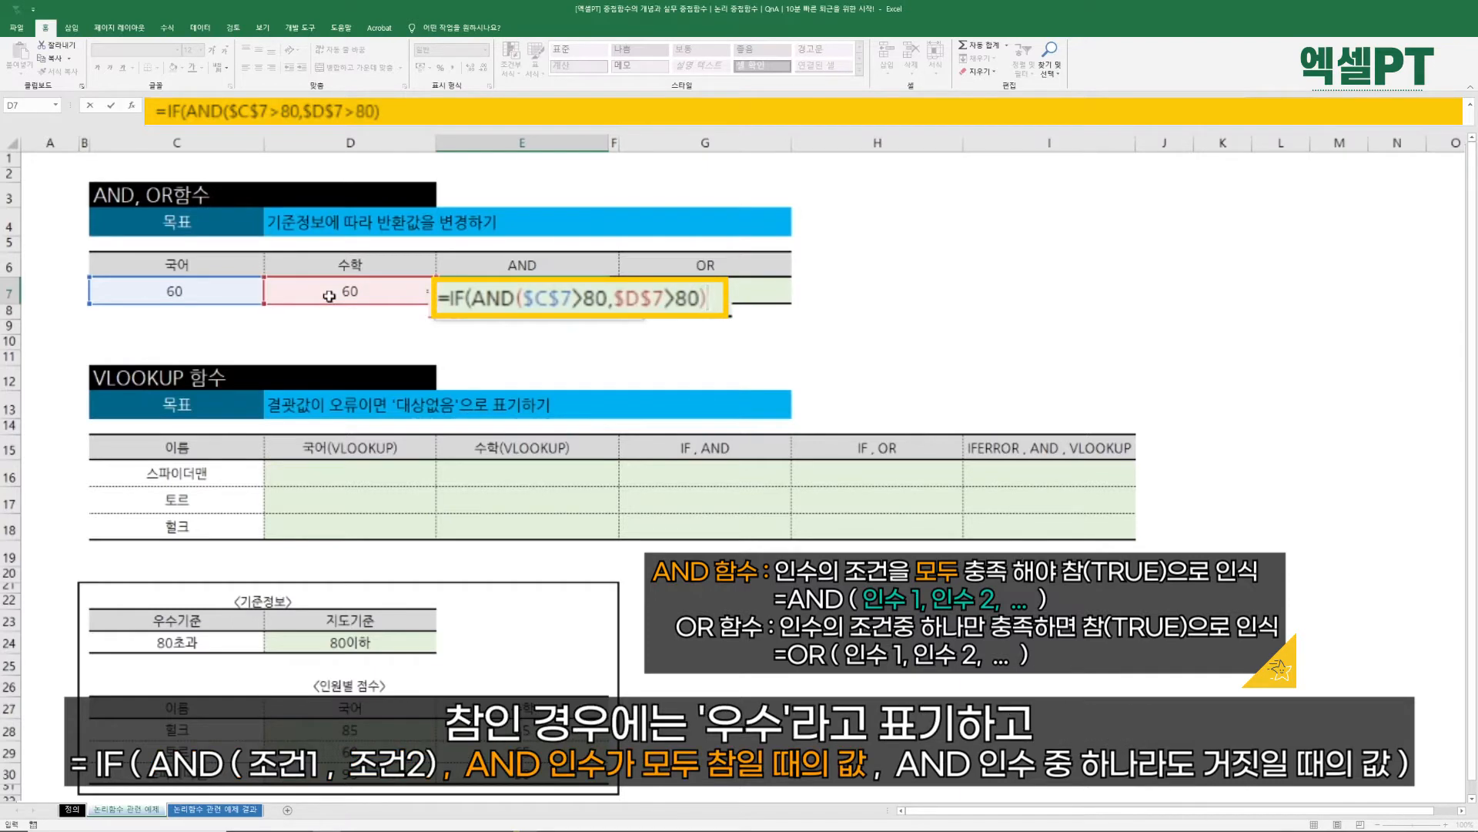
Complete the IF formula in E7 with "우수" as the true result and "지도" as the false result.
{"action": "type", "text": ",\"우수"}
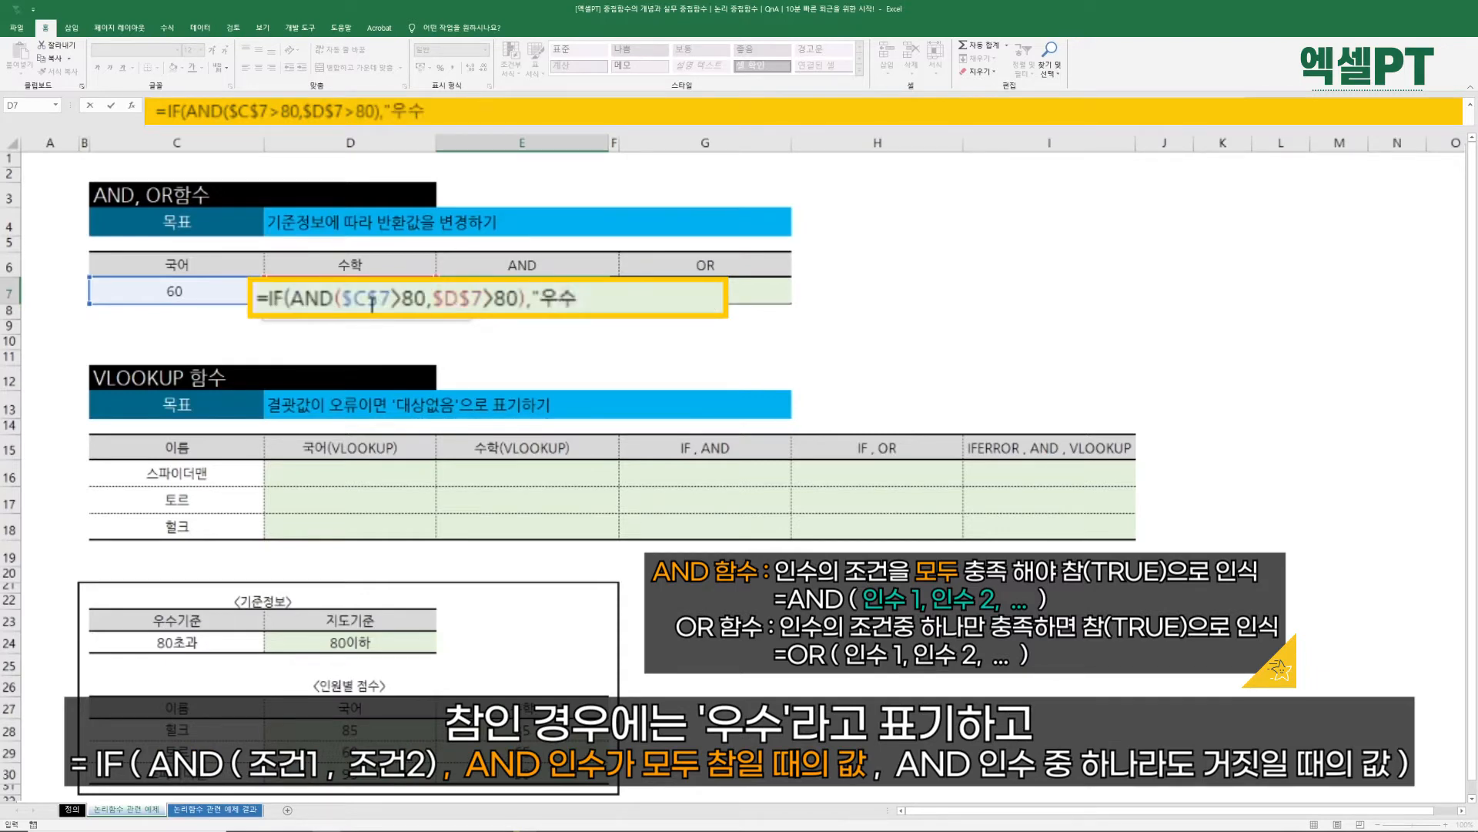
{"action": "type", "text": "\",\""}
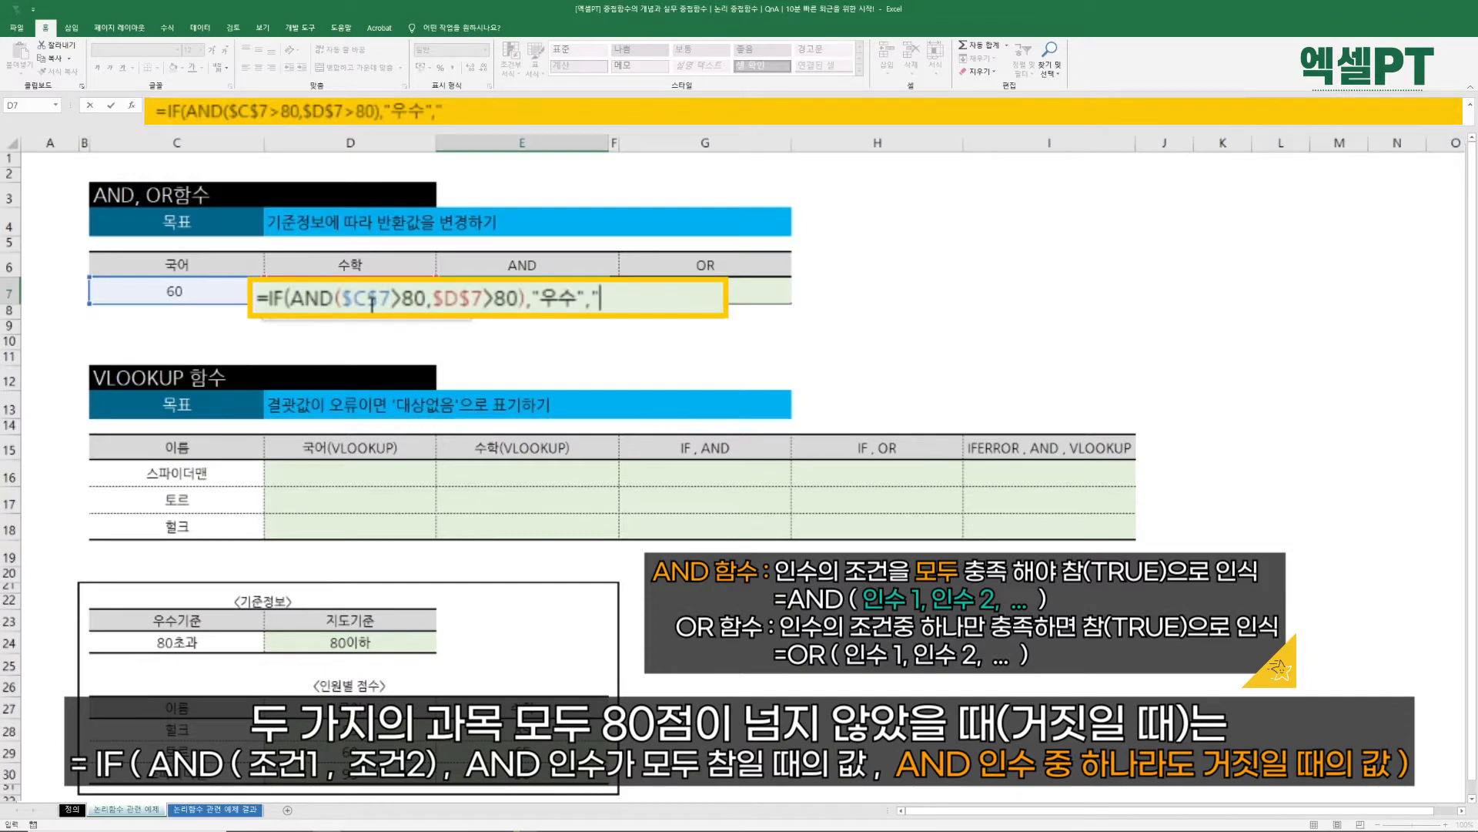
{"action": "type", "text": "지도"}
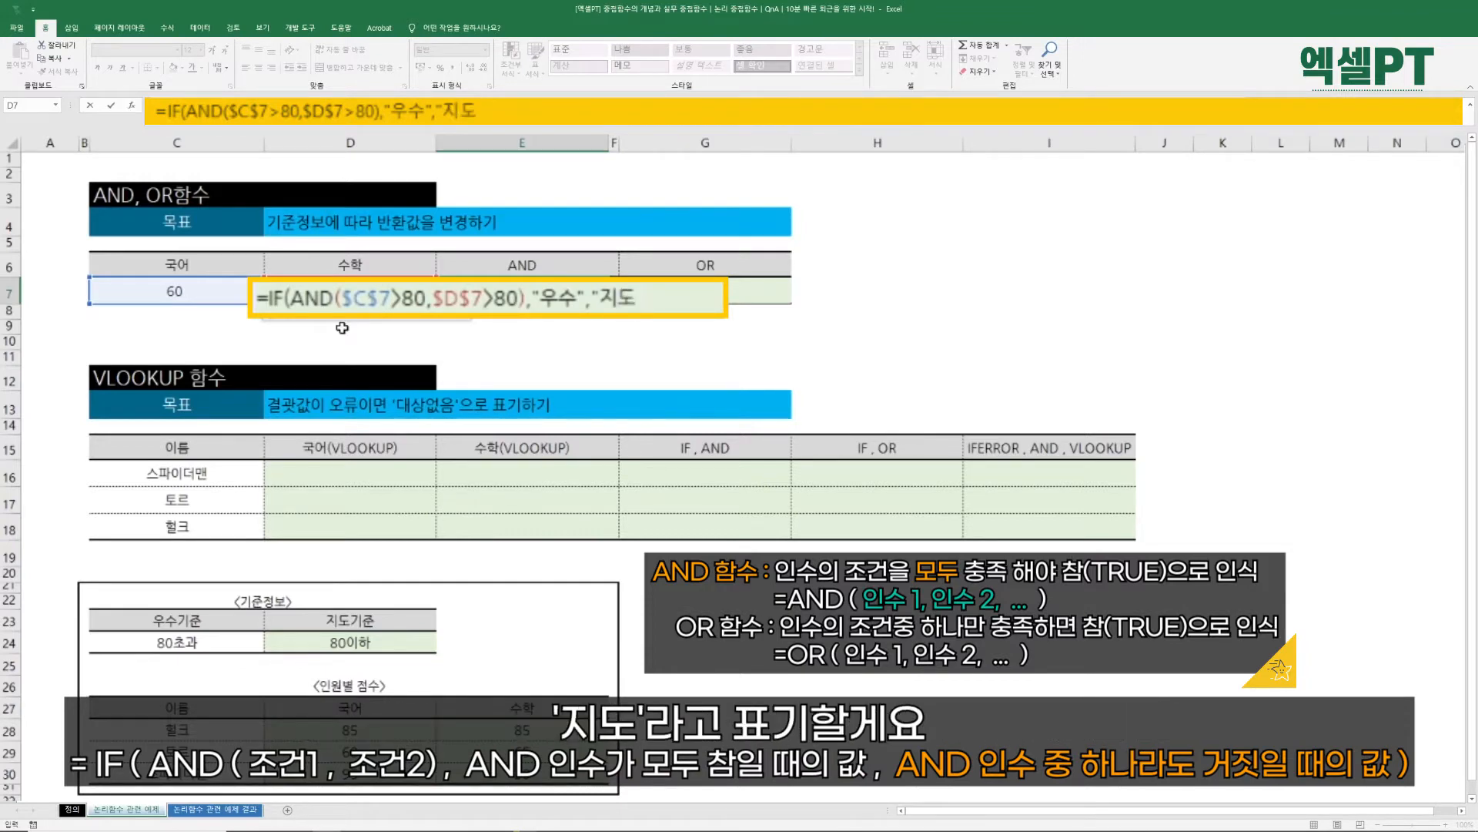
{"action": "type", "text": "\")"}
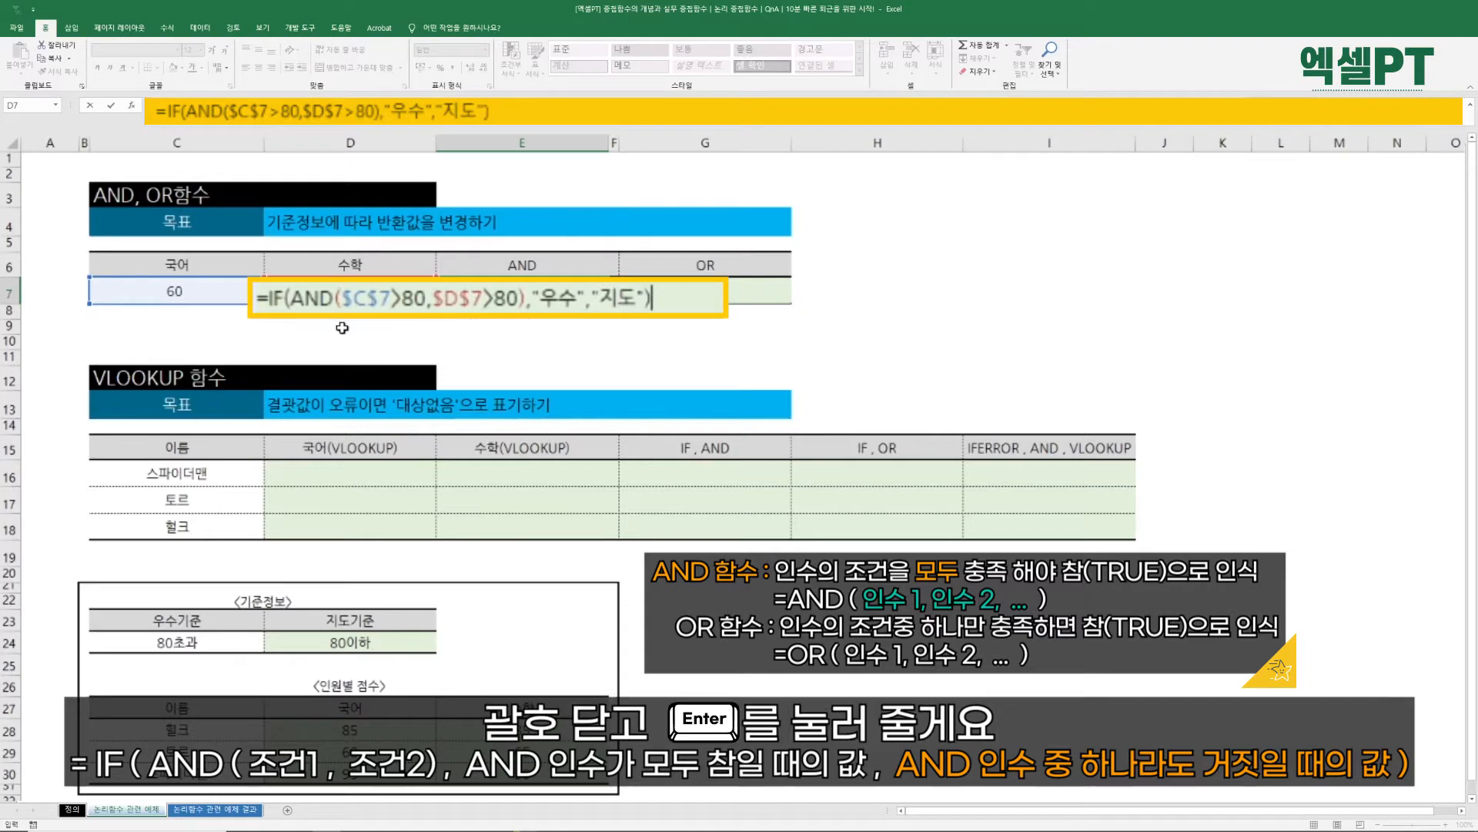
{"action": "key", "text": "Return"}
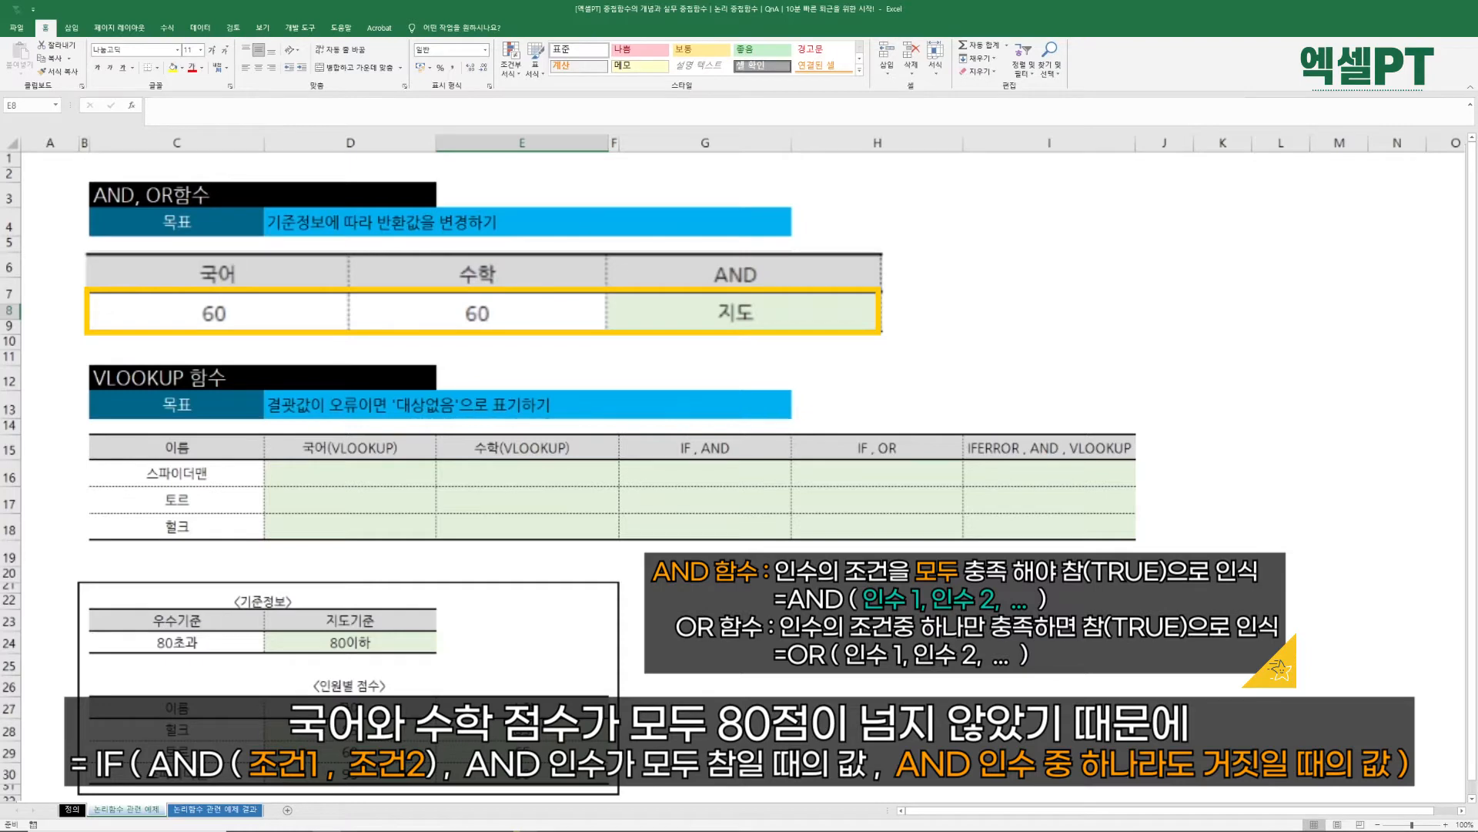
Set both the 국어 score in C7 and the 수학 score in D7 to 85 to test the AND formula.
{"action": "left_click", "coordinate": [300, 298]}
{"action": "type", "text": "85"}
{"action": "key", "text": "Return"}
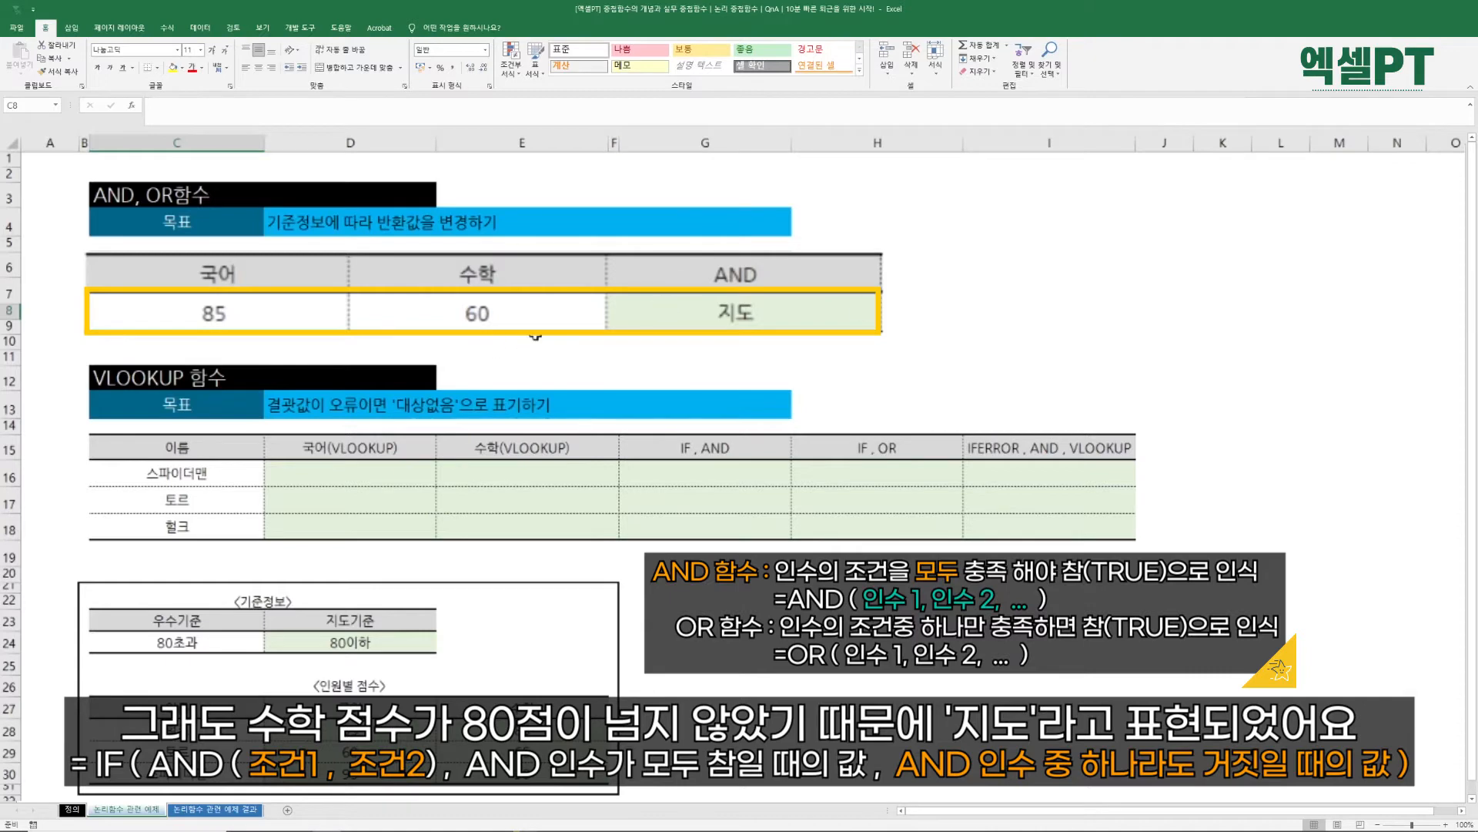
{"action": "left_click", "coordinate": [497, 312]}
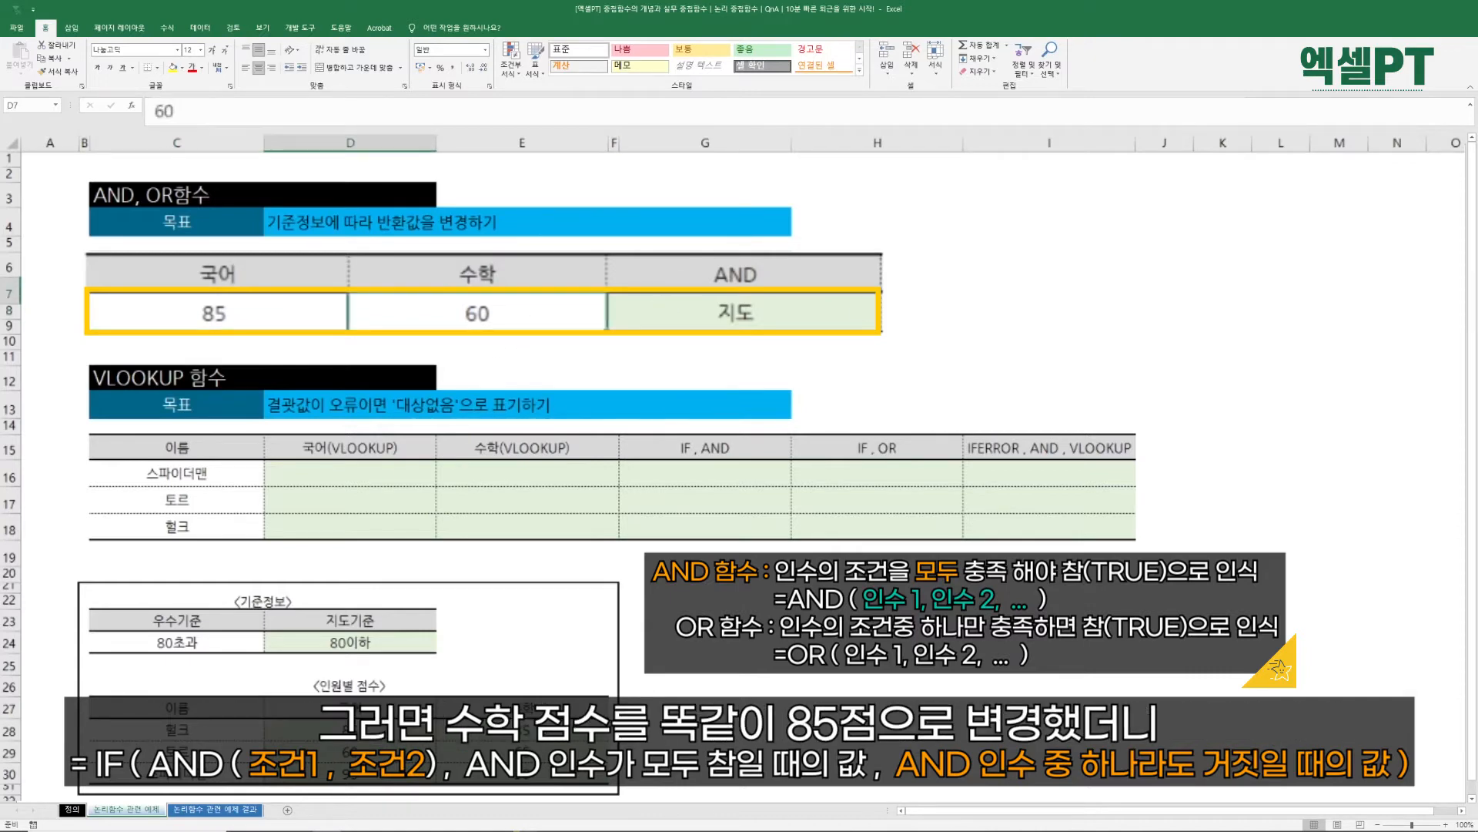
{"action": "type", "text": "85"}
{"action": "key", "text": "Return"}
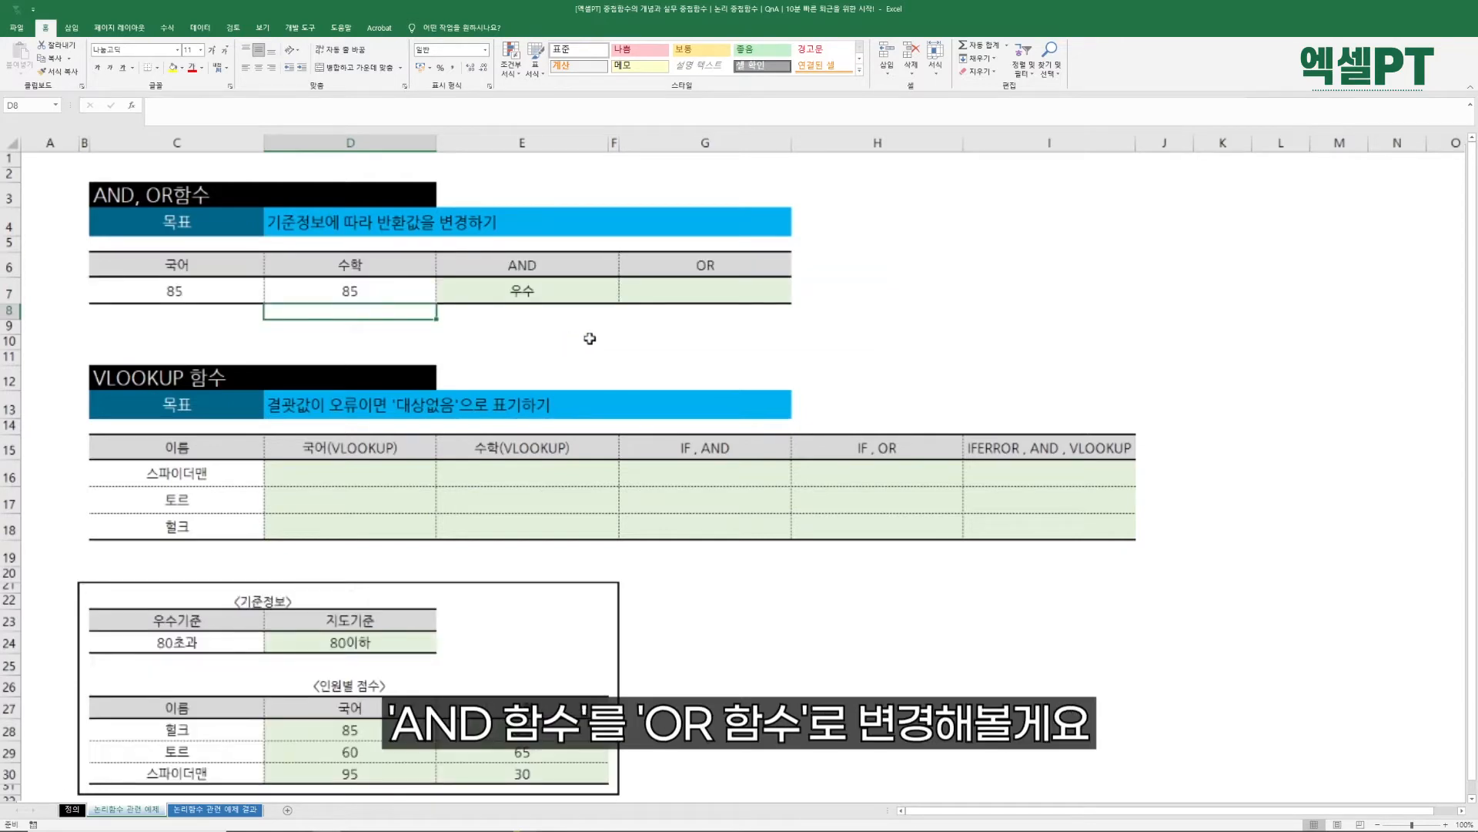
Copy the AND formula from cell E7 into cell G7 under the OR heading.
{"action": "left_click", "coordinate": [576, 290]}
{"action": "key", "text": "ctrl+c"}
{"action": "key", "text": "Right"}
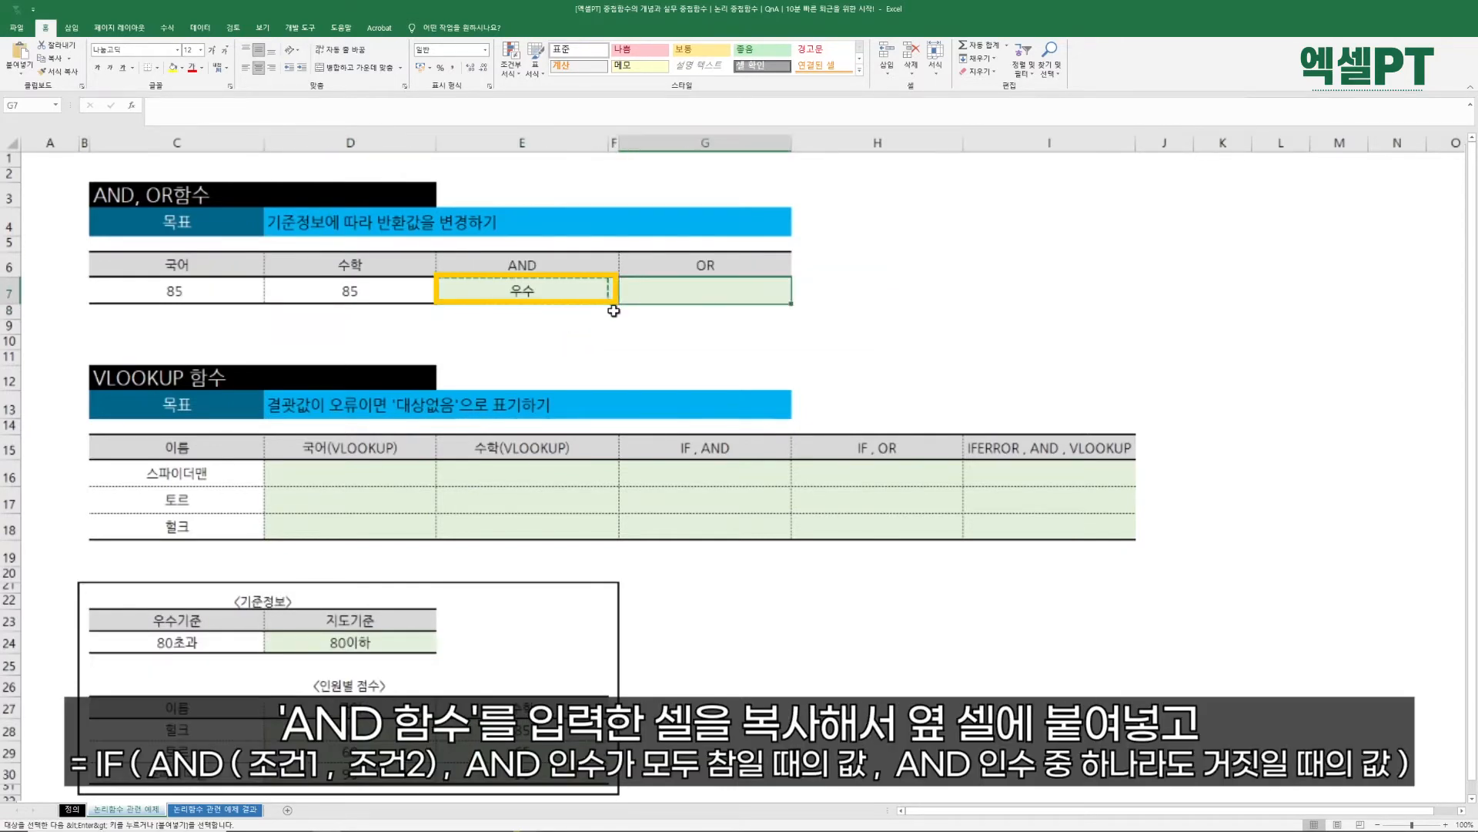
{"action": "key", "text": "ctrl+v"}
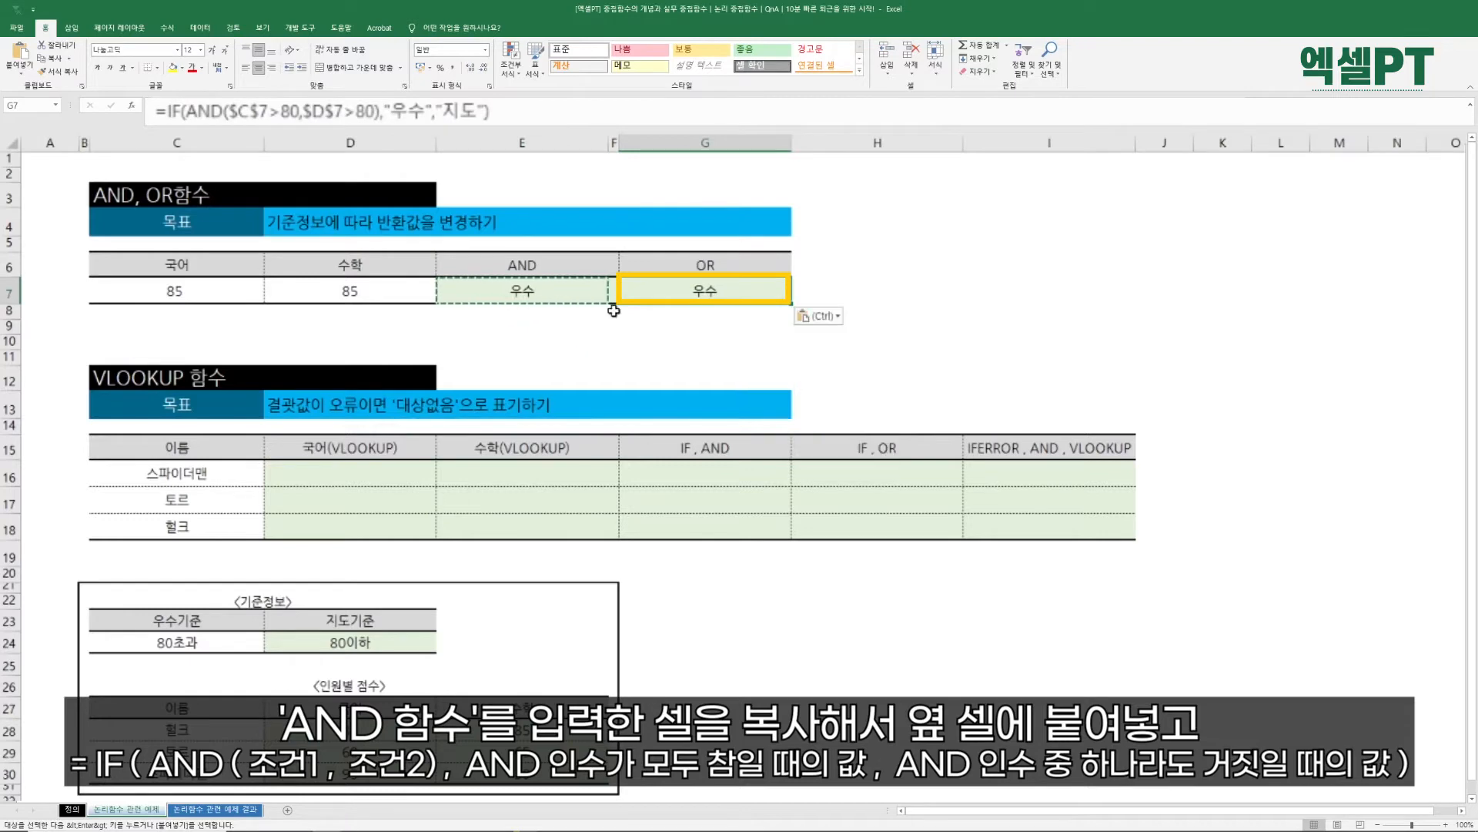
Replace the AND function with OR in the G7 formula, giving =IF(OR($C$7>80,$D$7>80),"우수","지도").
{"action": "key", "text": "F2"}
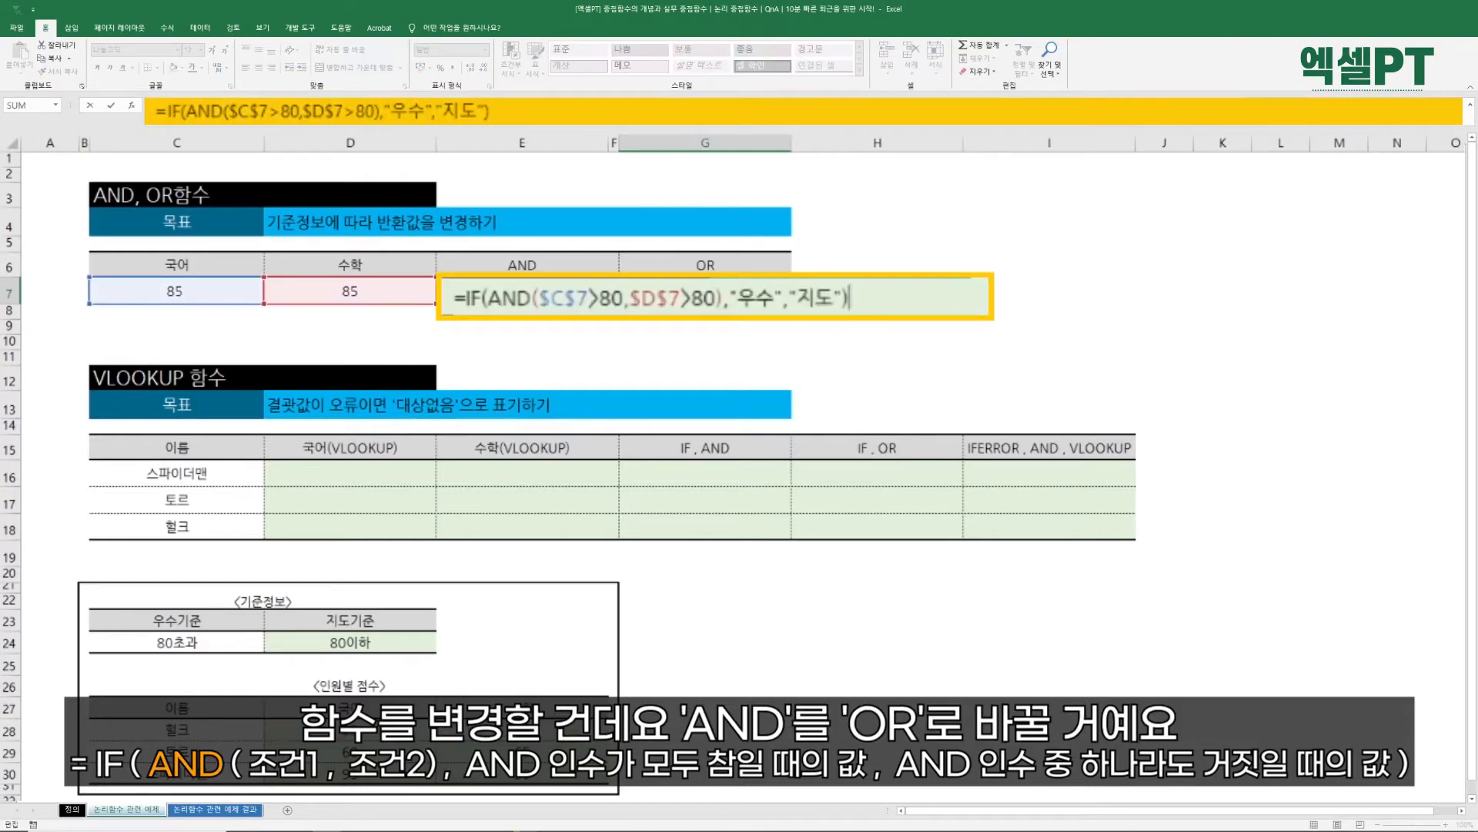
{"action": "left_click_drag", "start_coordinate": [550, 298], "coordinate": [524, 298]}
{"action": "key", "text": "BackSpace"}
{"action": "key", "text": "BackSpace"}
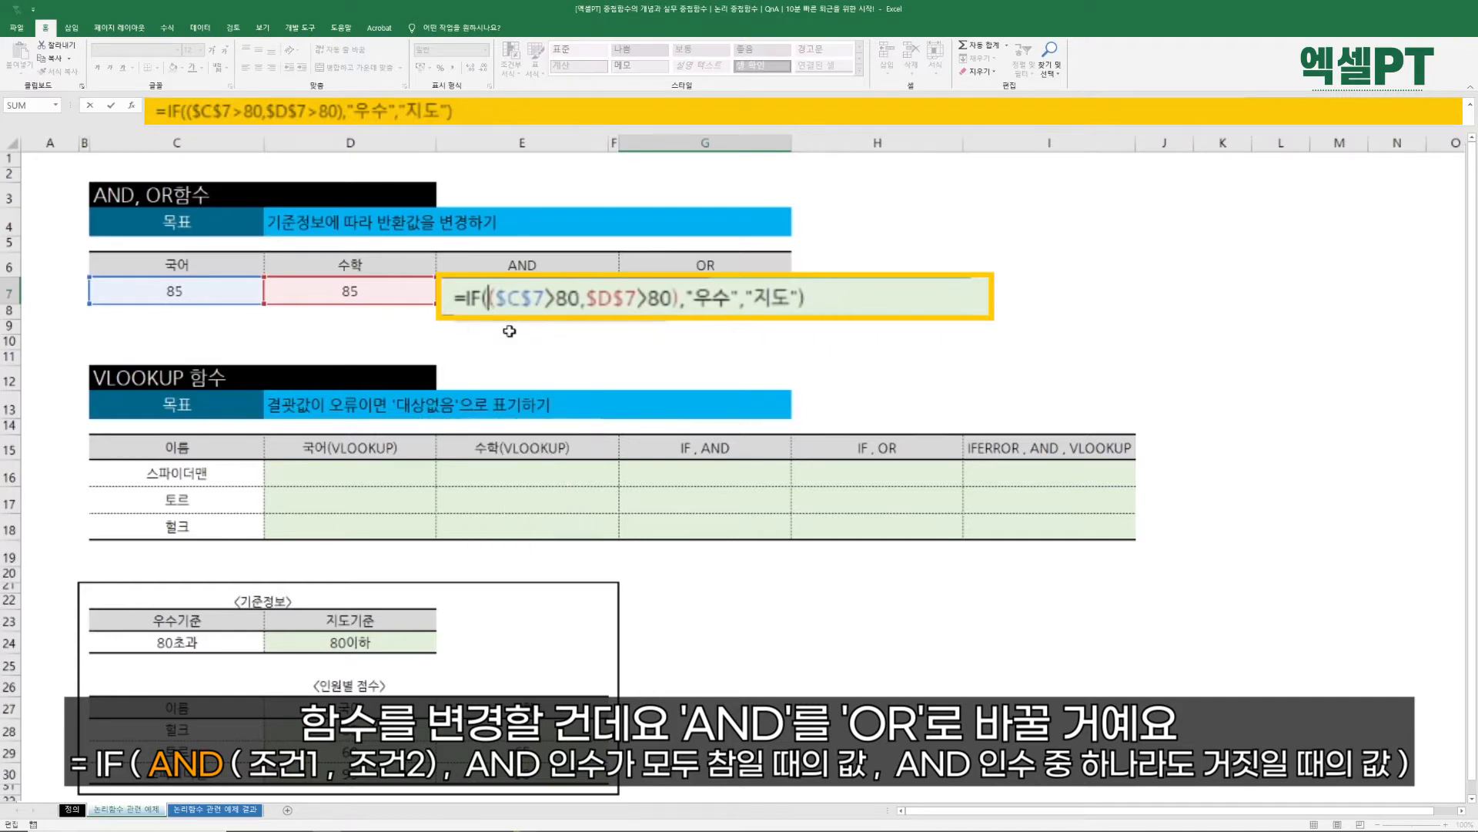
{"action": "type", "text": "OR"}
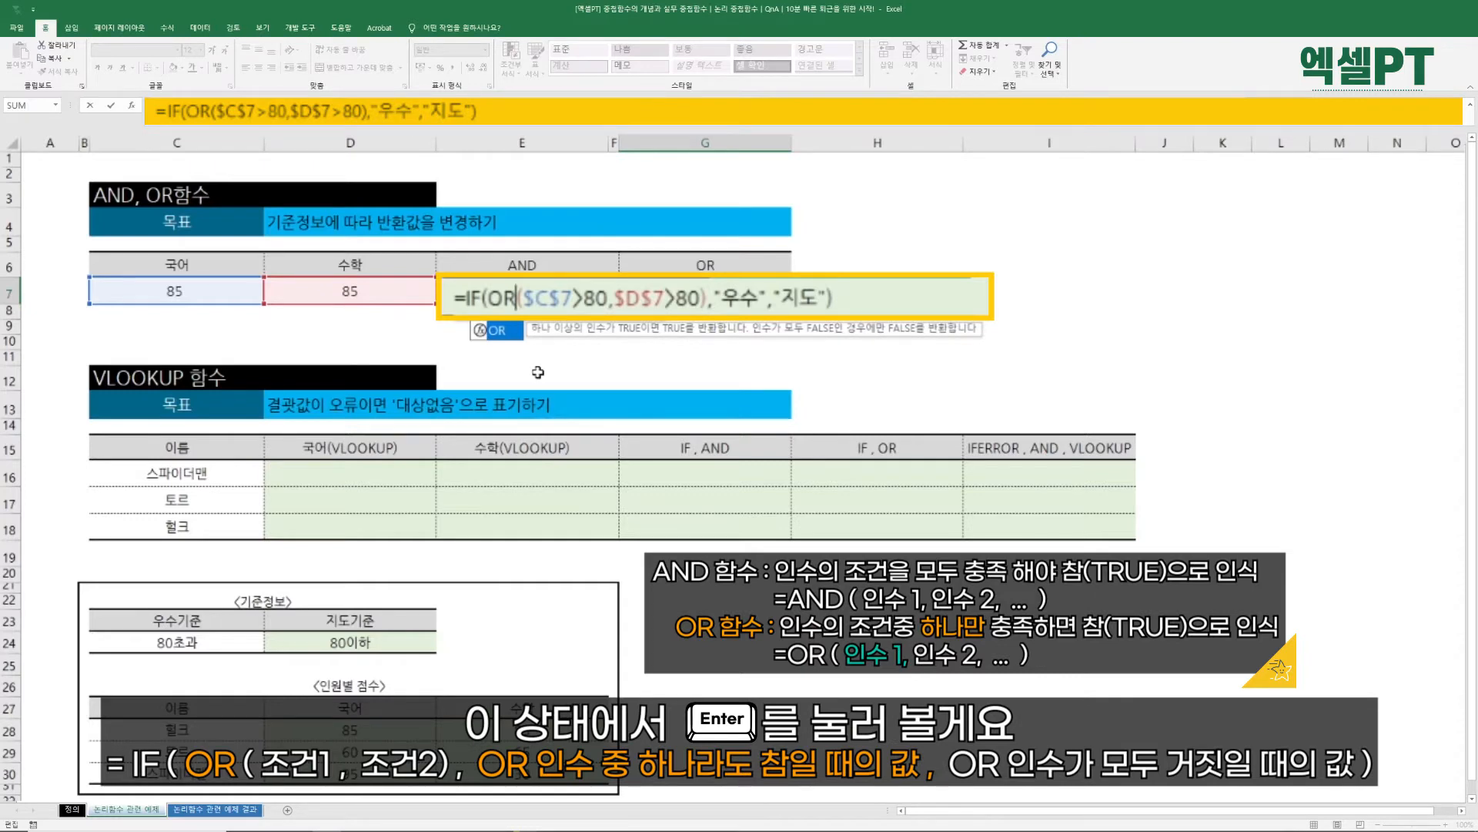
{"action": "key", "text": "Return"}
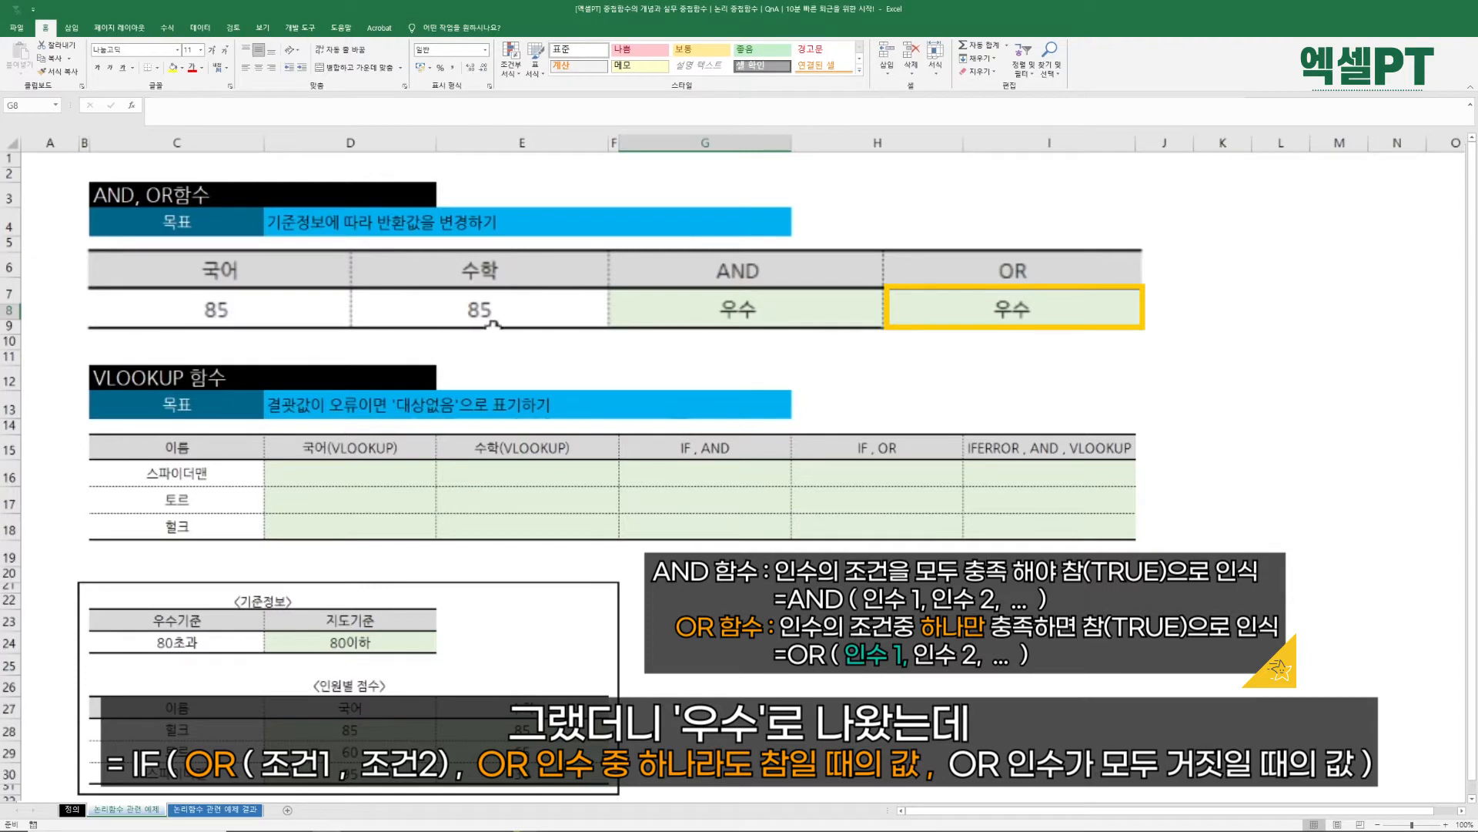
Set the 수학 score in D7 to 60 to compare the AND and OR formulas.
{"action": "left_click", "coordinate": [493, 322]}
{"action": "type", "text": "60"}
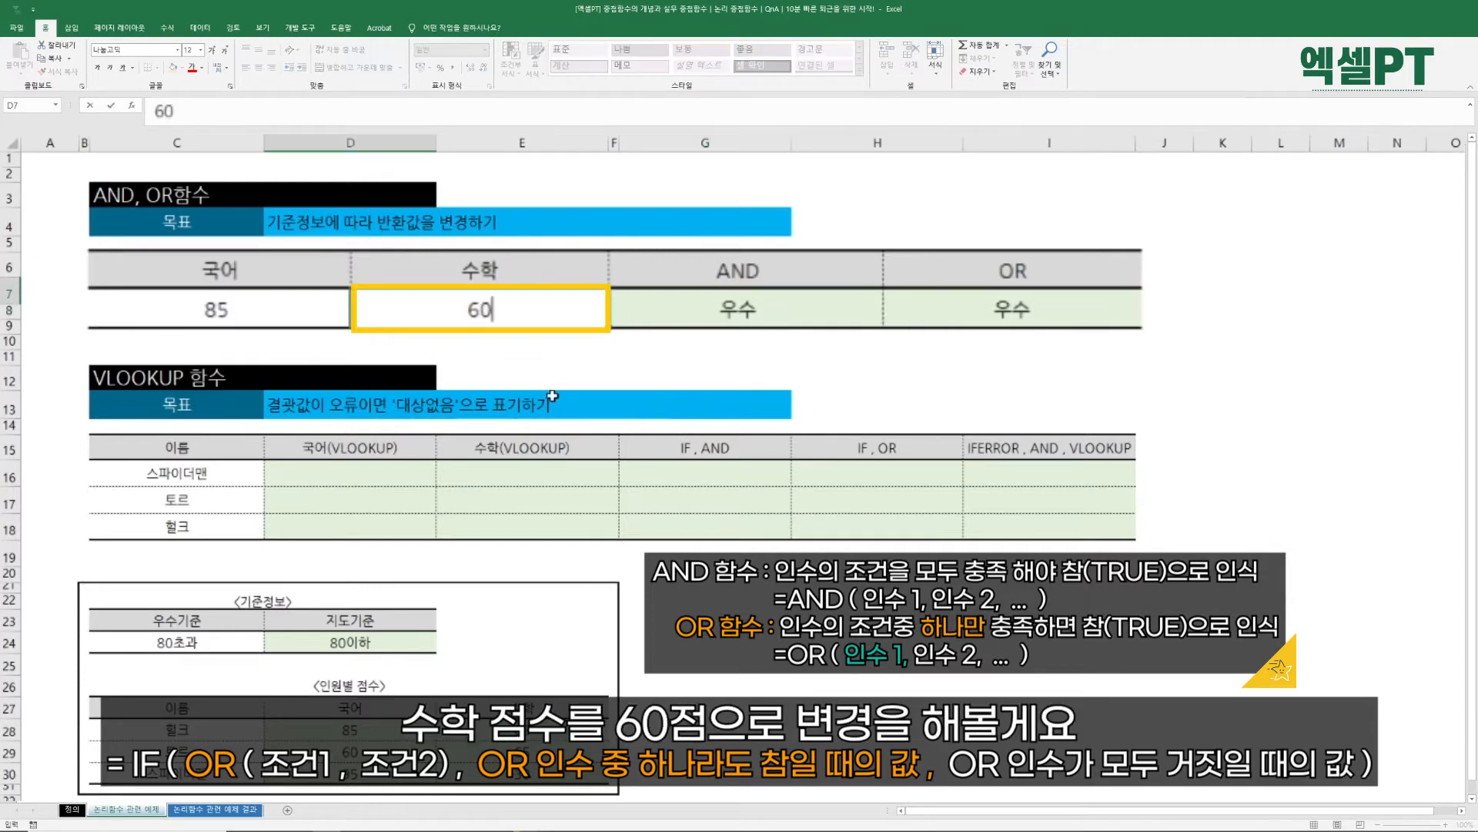
{"action": "key", "text": "Return"}
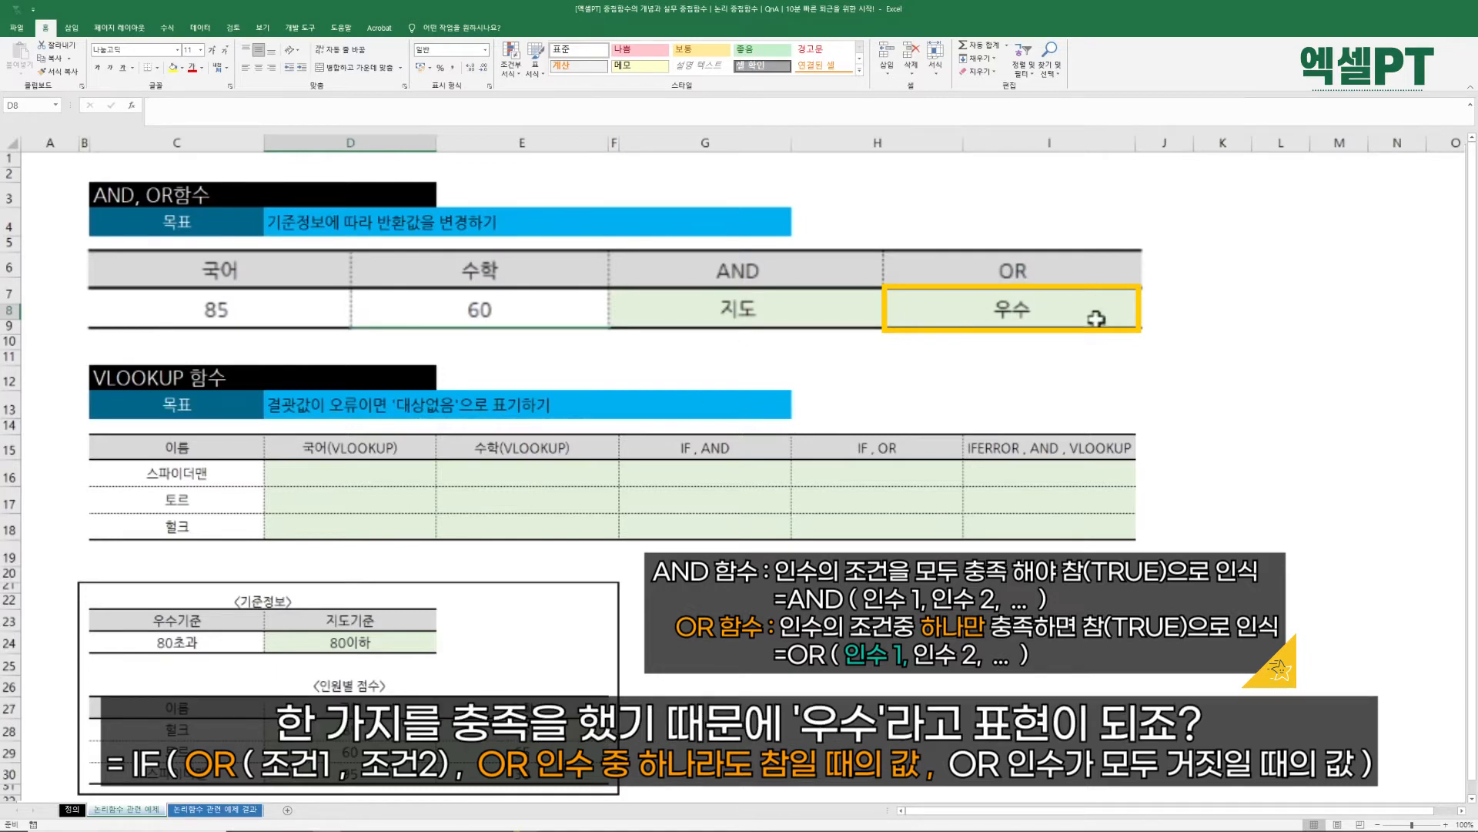
Set the 국어 score in C7 to 60 to test the OR formula with neither condition met.
{"action": "left_click", "coordinate": [300, 312]}
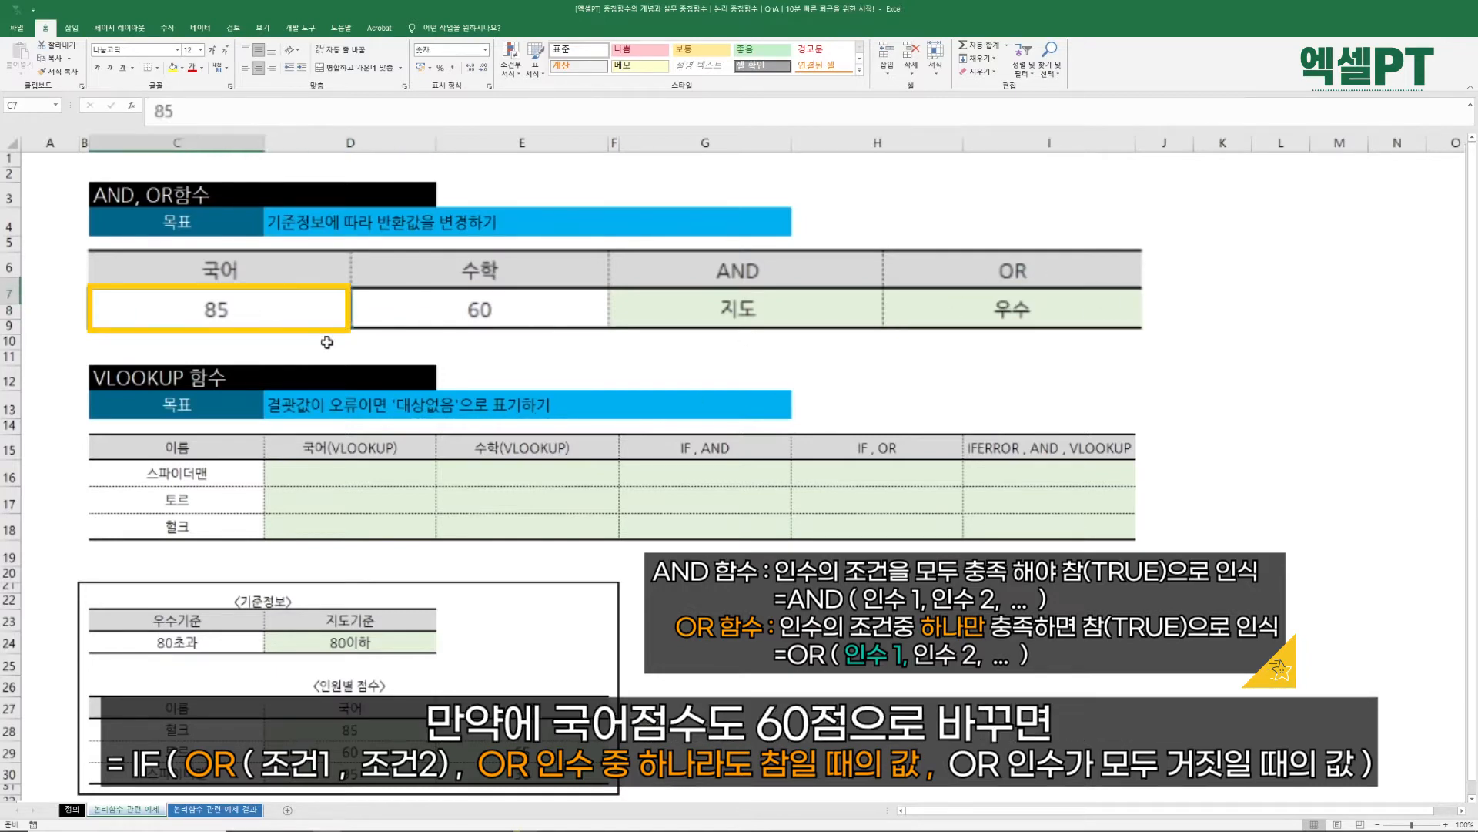
{"action": "type", "text": "60"}
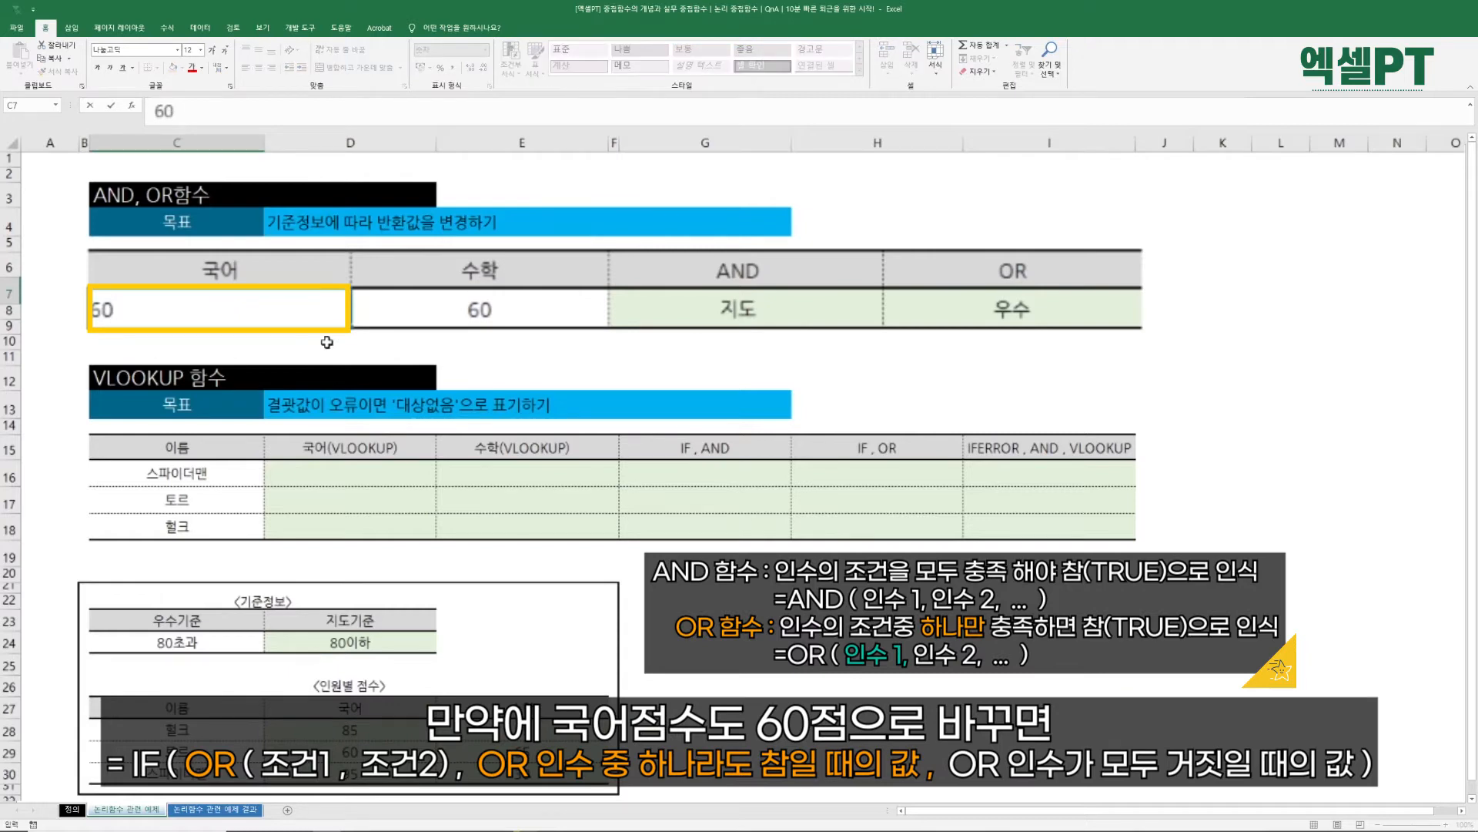
{"action": "key", "text": "Return"}
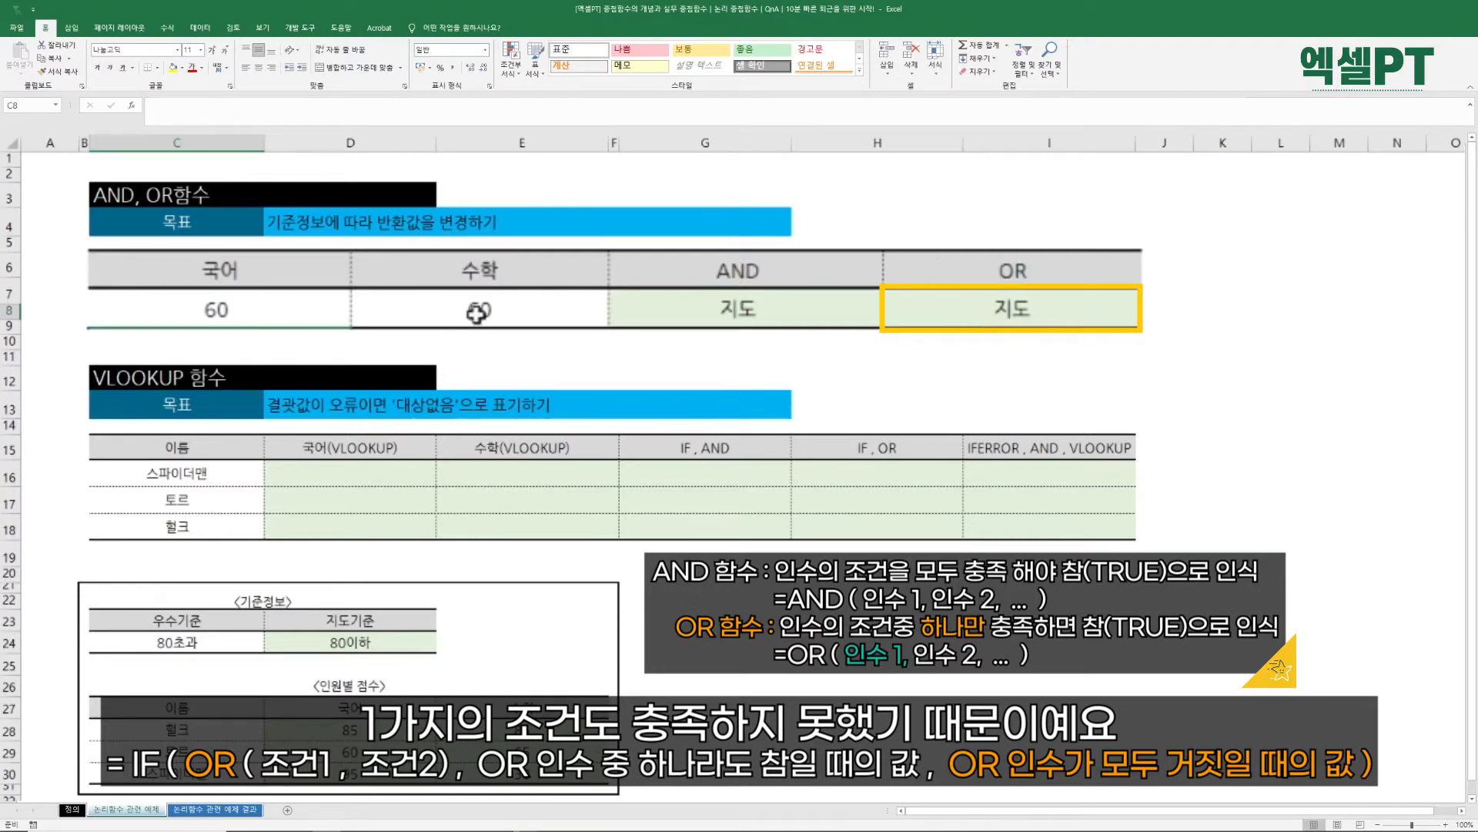
Set the 국어 score in C7 to 85 so that one OR condition is met.
{"action": "left_click", "coordinate": [312, 310]}
{"action": "type", "text": "85"}
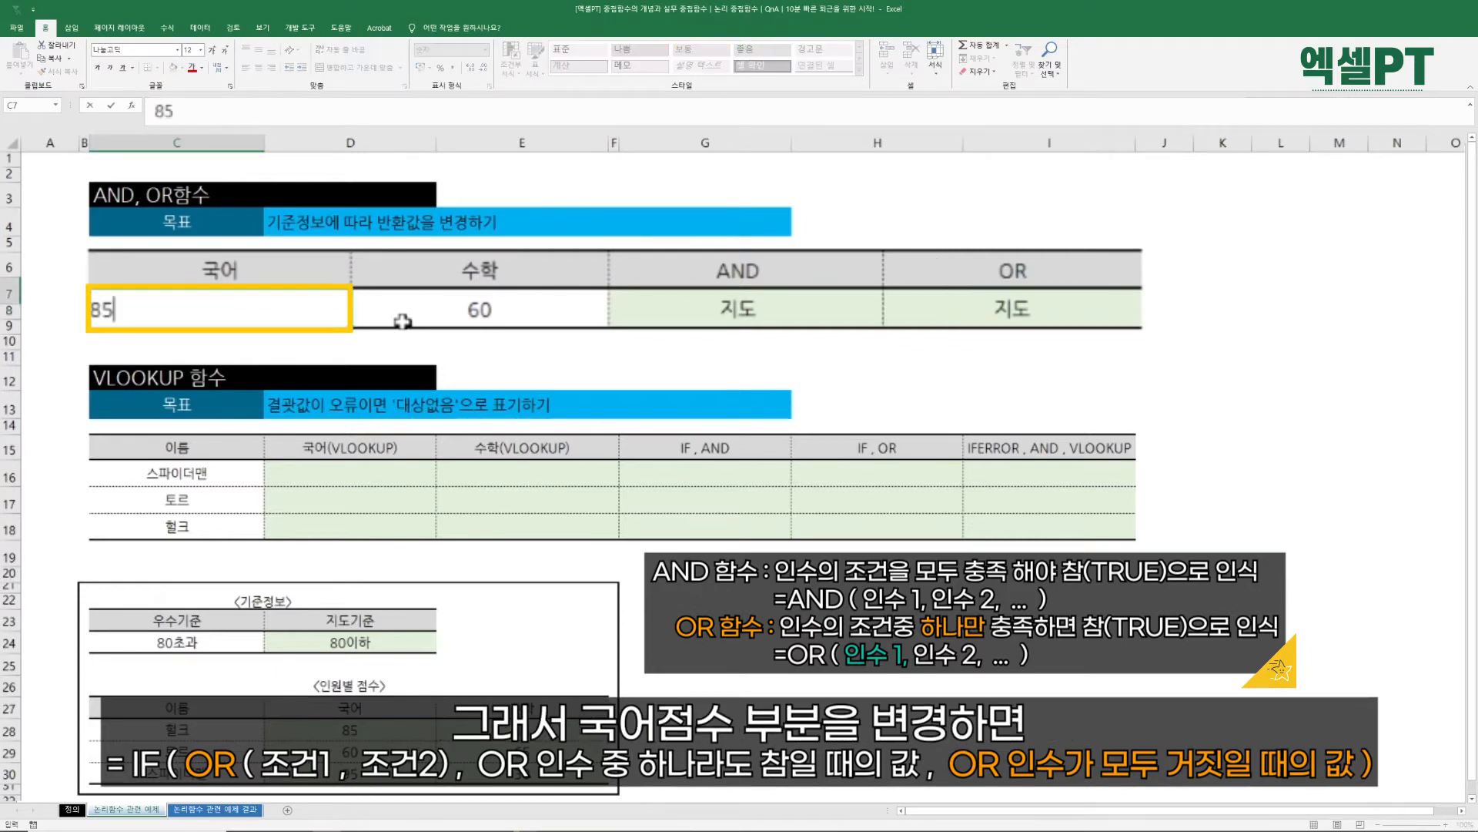
{"action": "key", "text": "Return"}
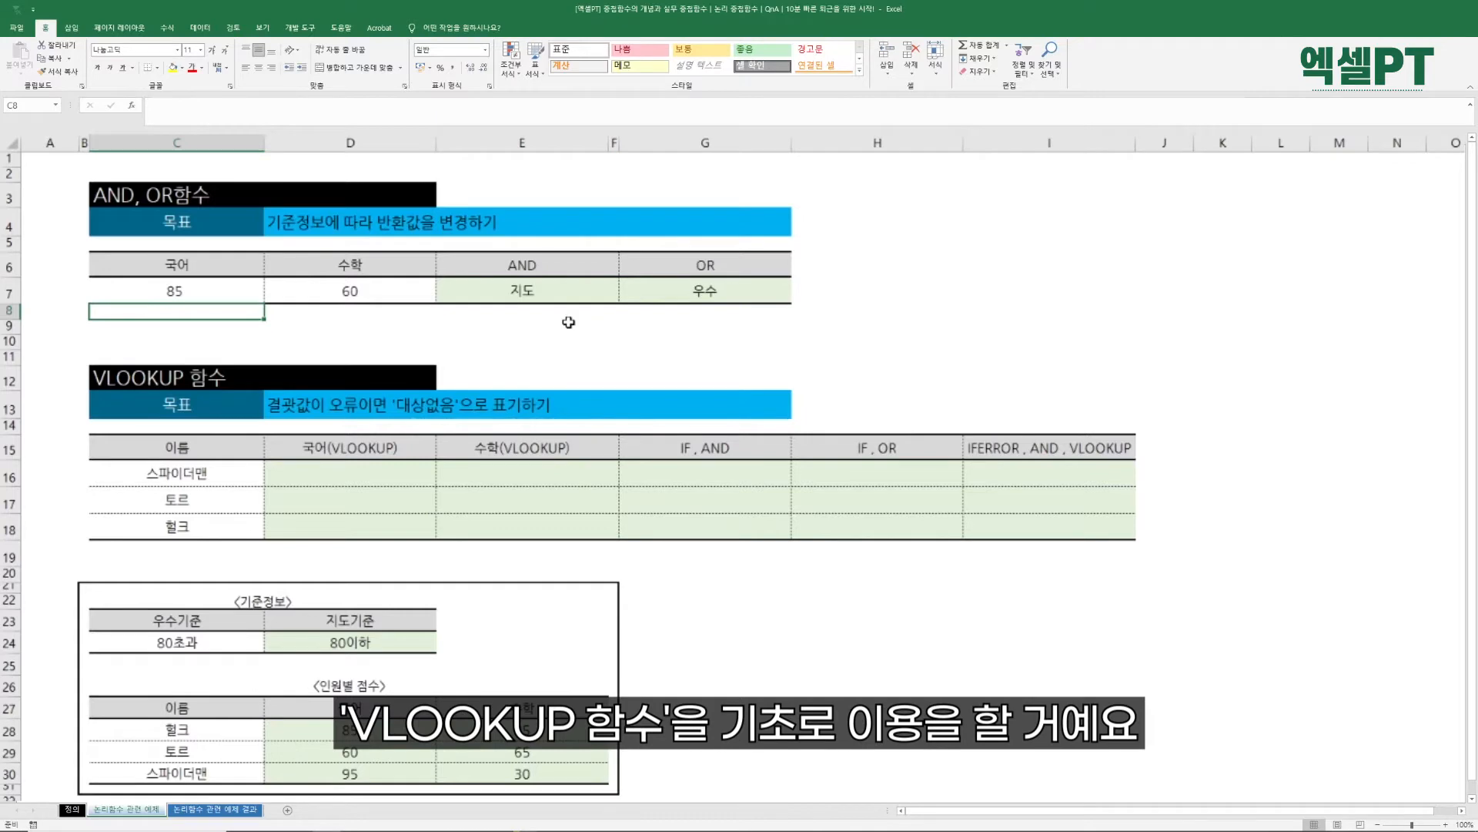
{"action": "left_click", "coordinate": [289, 381]}
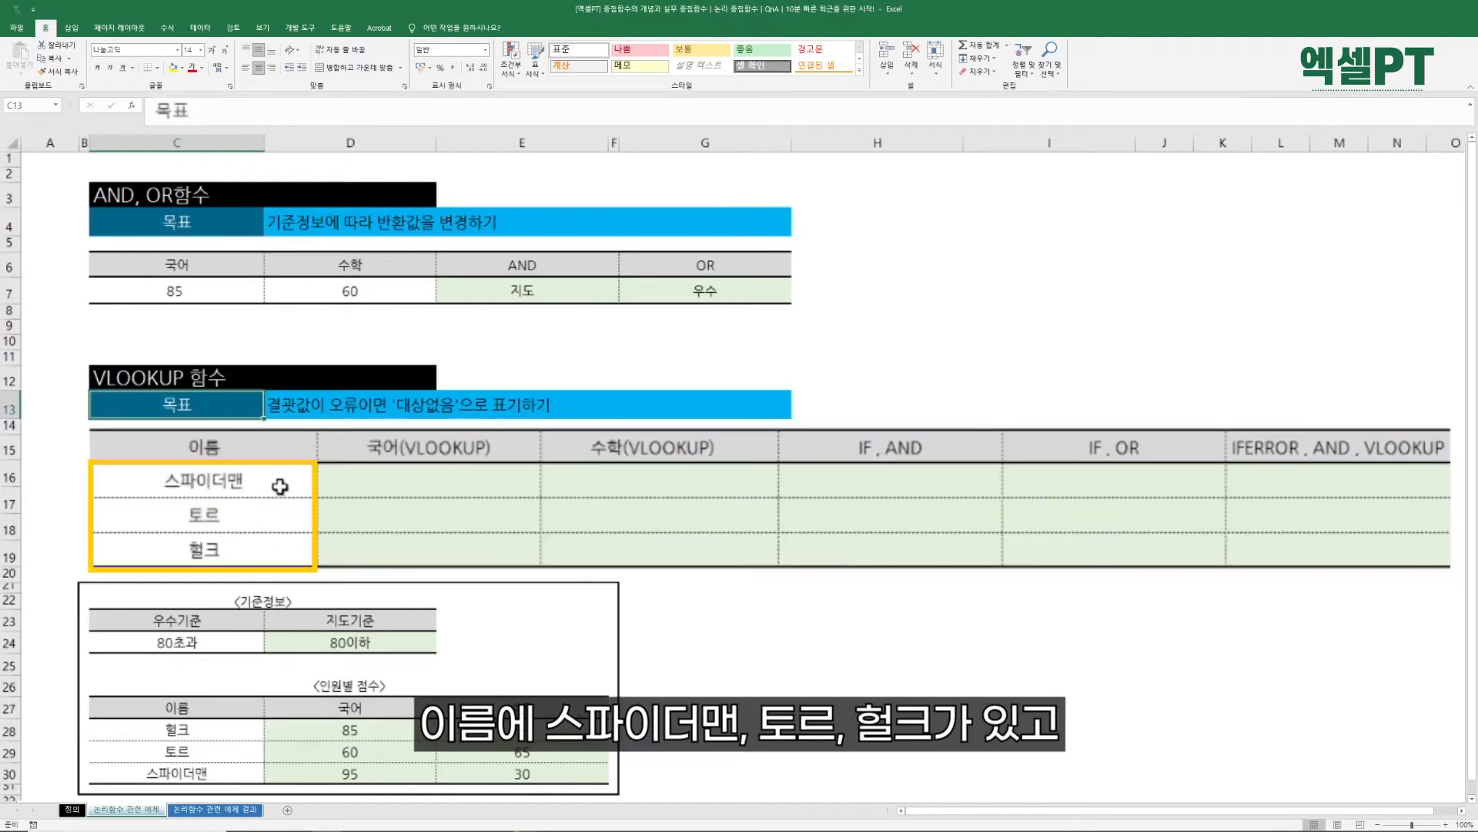
Compare the names in C16:C18 of the VLOOKUP table with those in the 인원별 점수 table.
{"action": "left_click", "coordinate": [280, 483]}
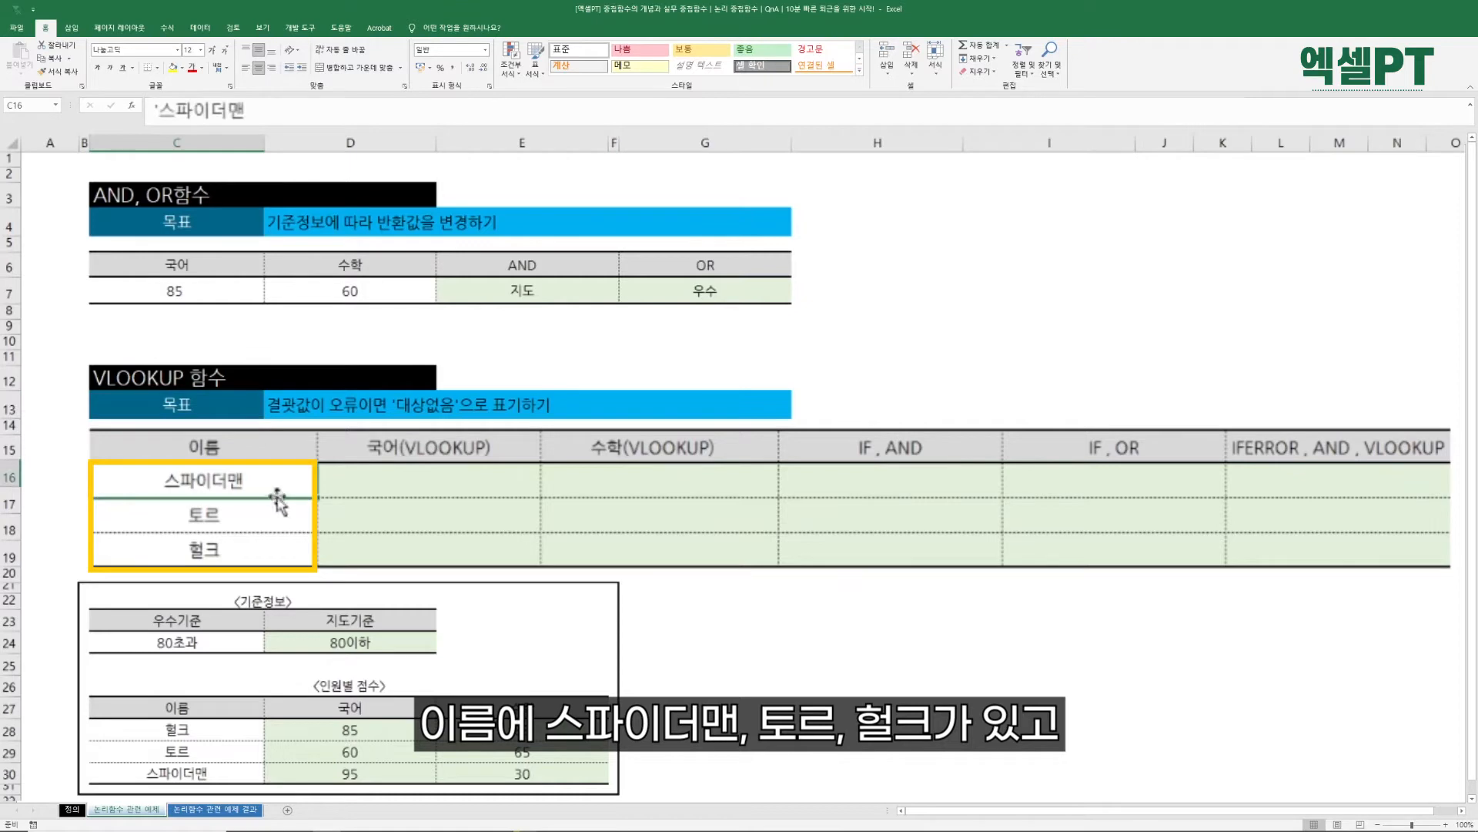
{"action": "left_click", "coordinate": [274, 512]}
{"action": "left_click", "coordinate": [264, 546]}
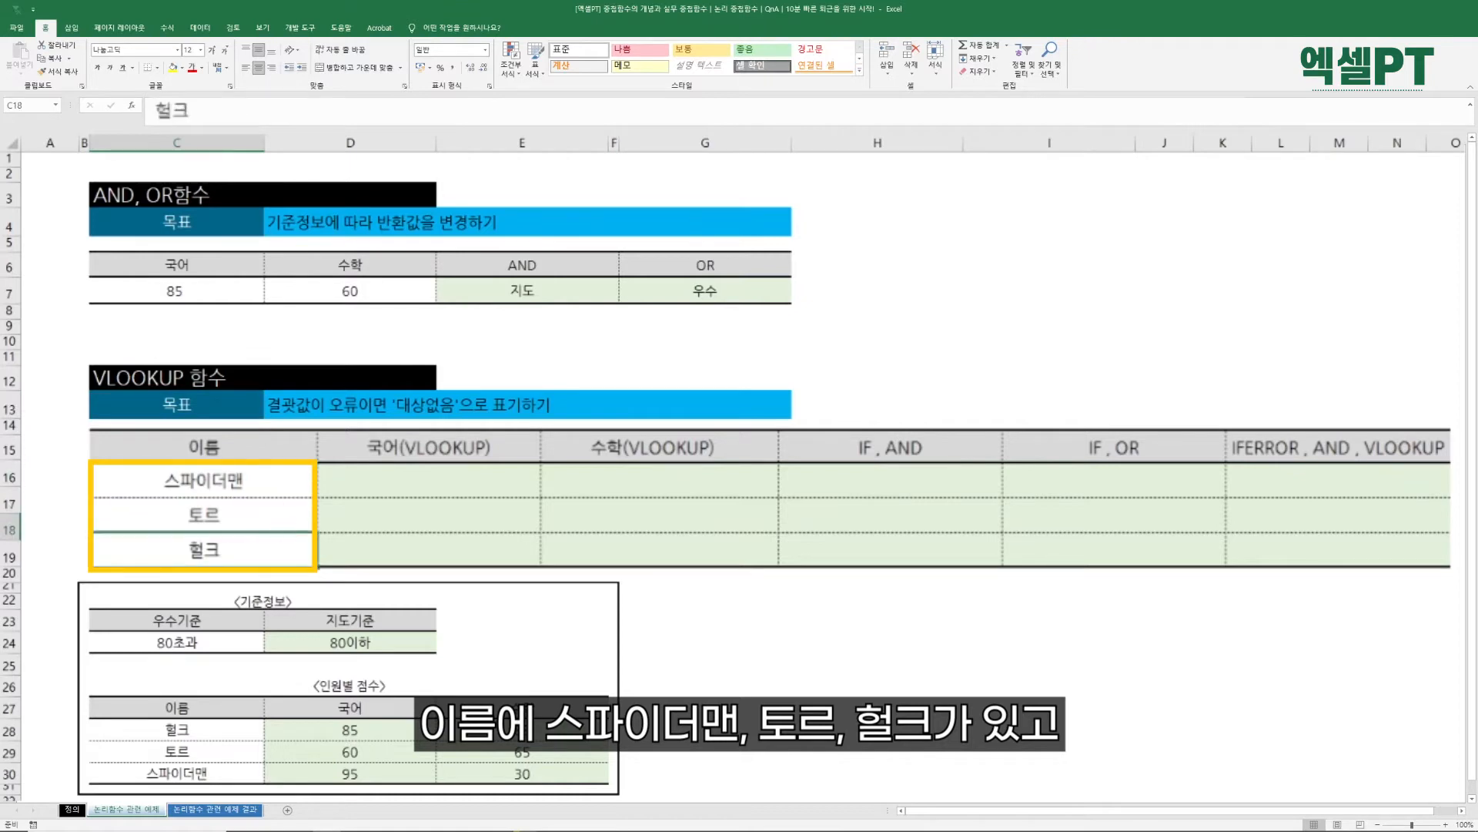
{"action": "left_click", "coordinate": [227, 669]}
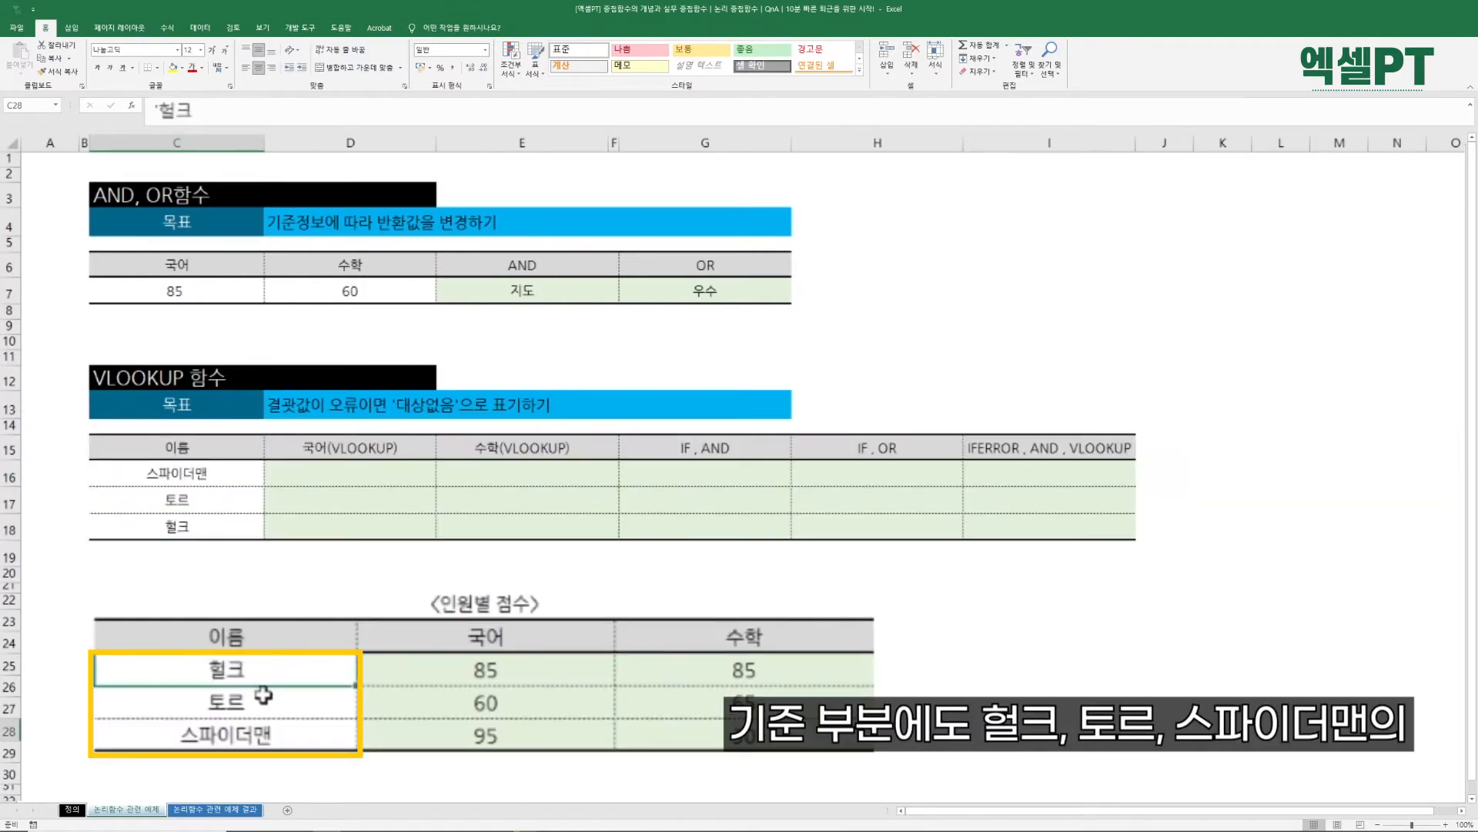
{"action": "left_click", "coordinate": [317, 700]}
{"action": "left_click", "coordinate": [271, 738]}
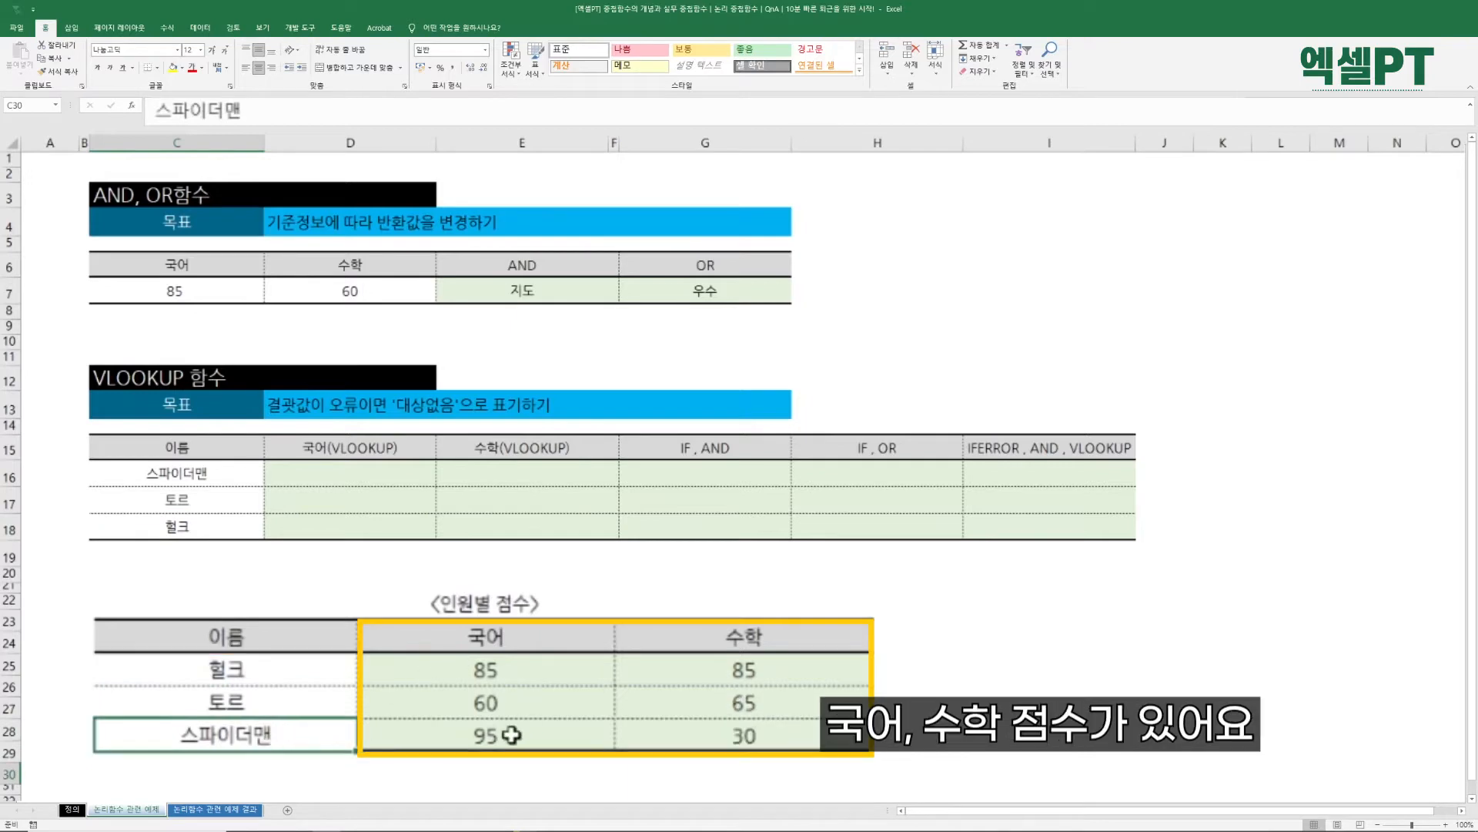
Begin a VLOOKUP formula in D16 with the name cell as lookup value, column-locked as $C16.
{"action": "left_click", "coordinate": [362, 479]}
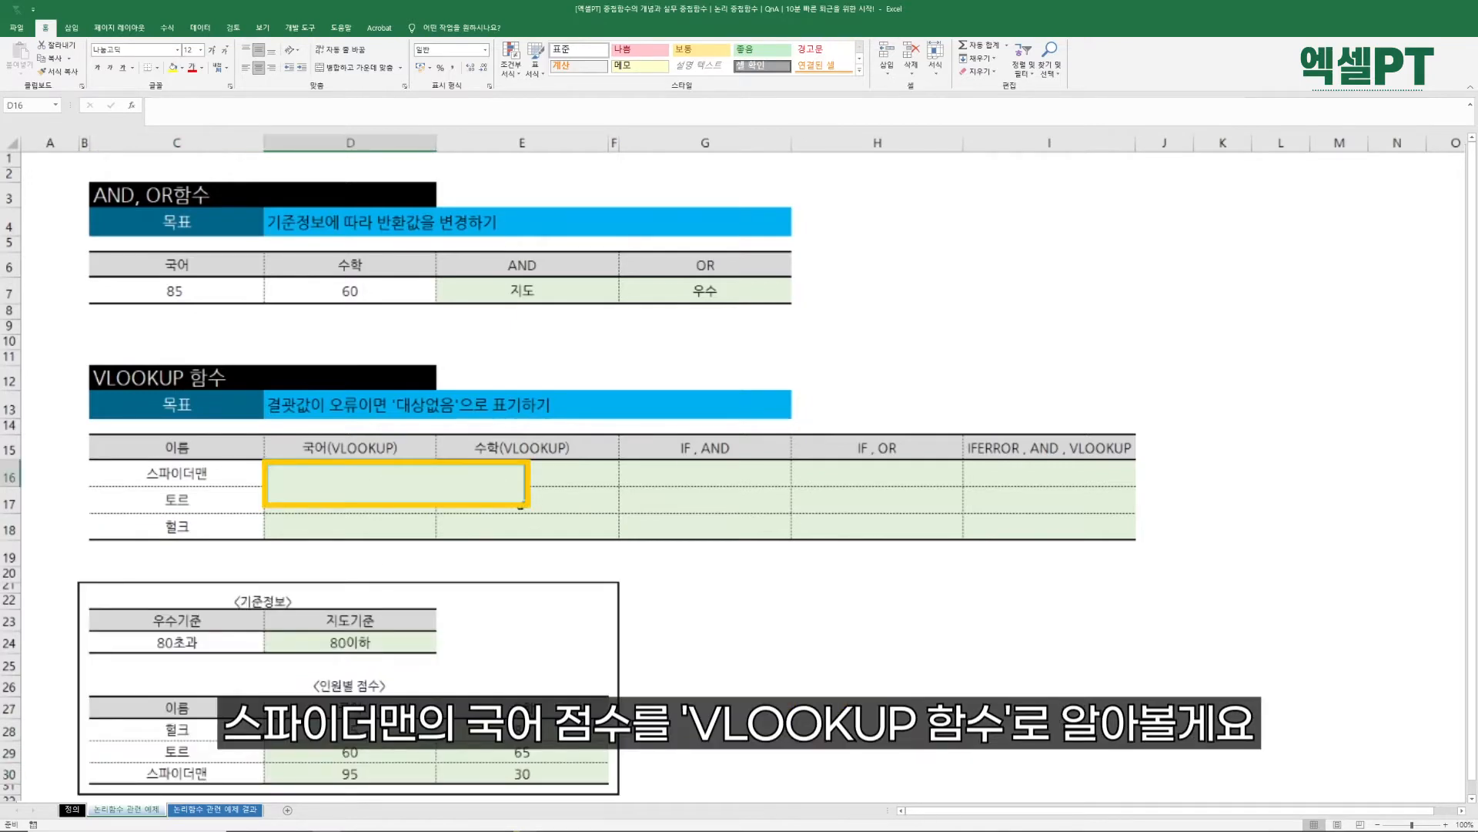
{"action": "type", "text": "=vl"}
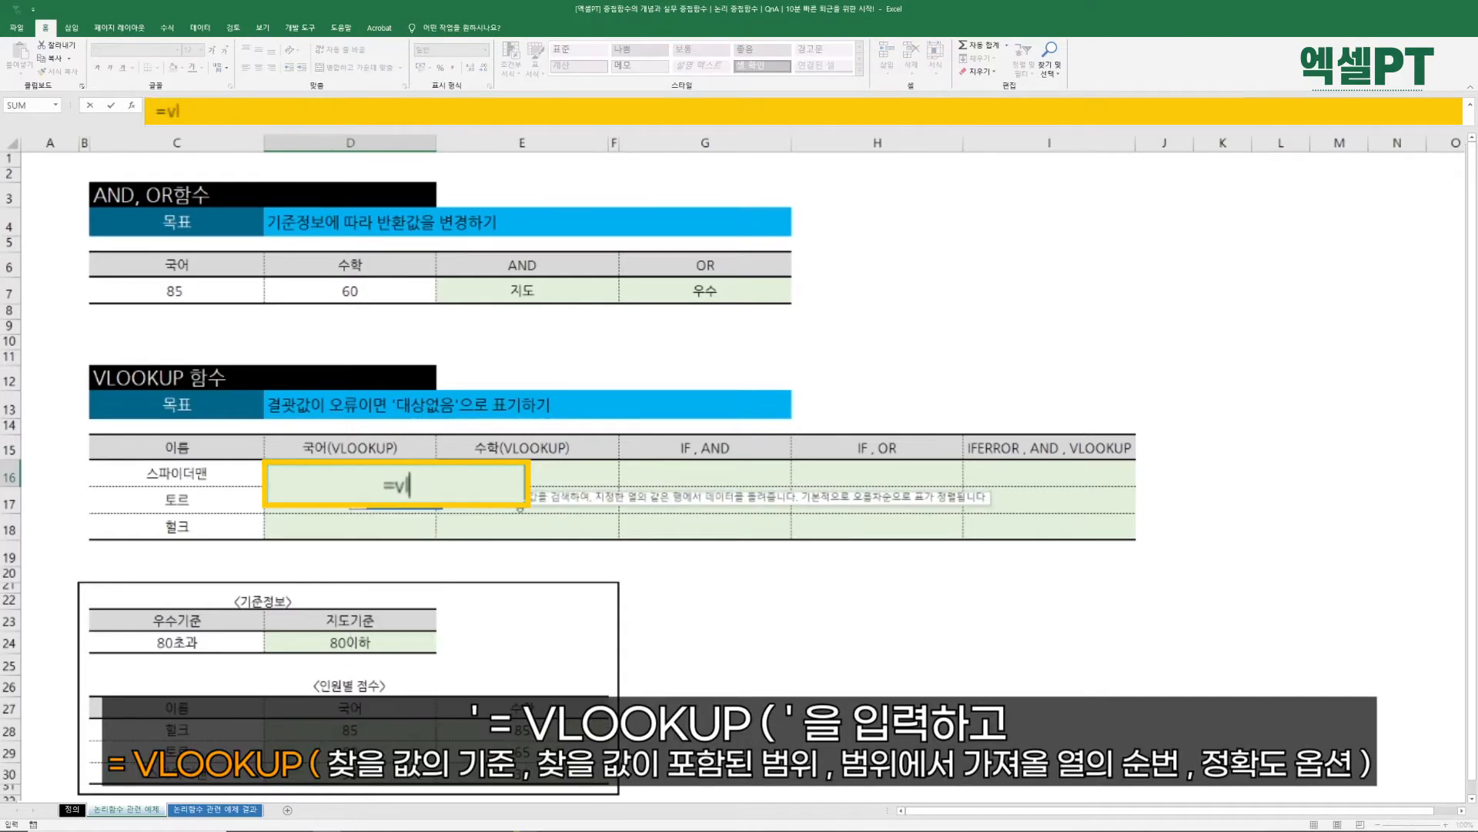
{"action": "key", "text": "Tab"}
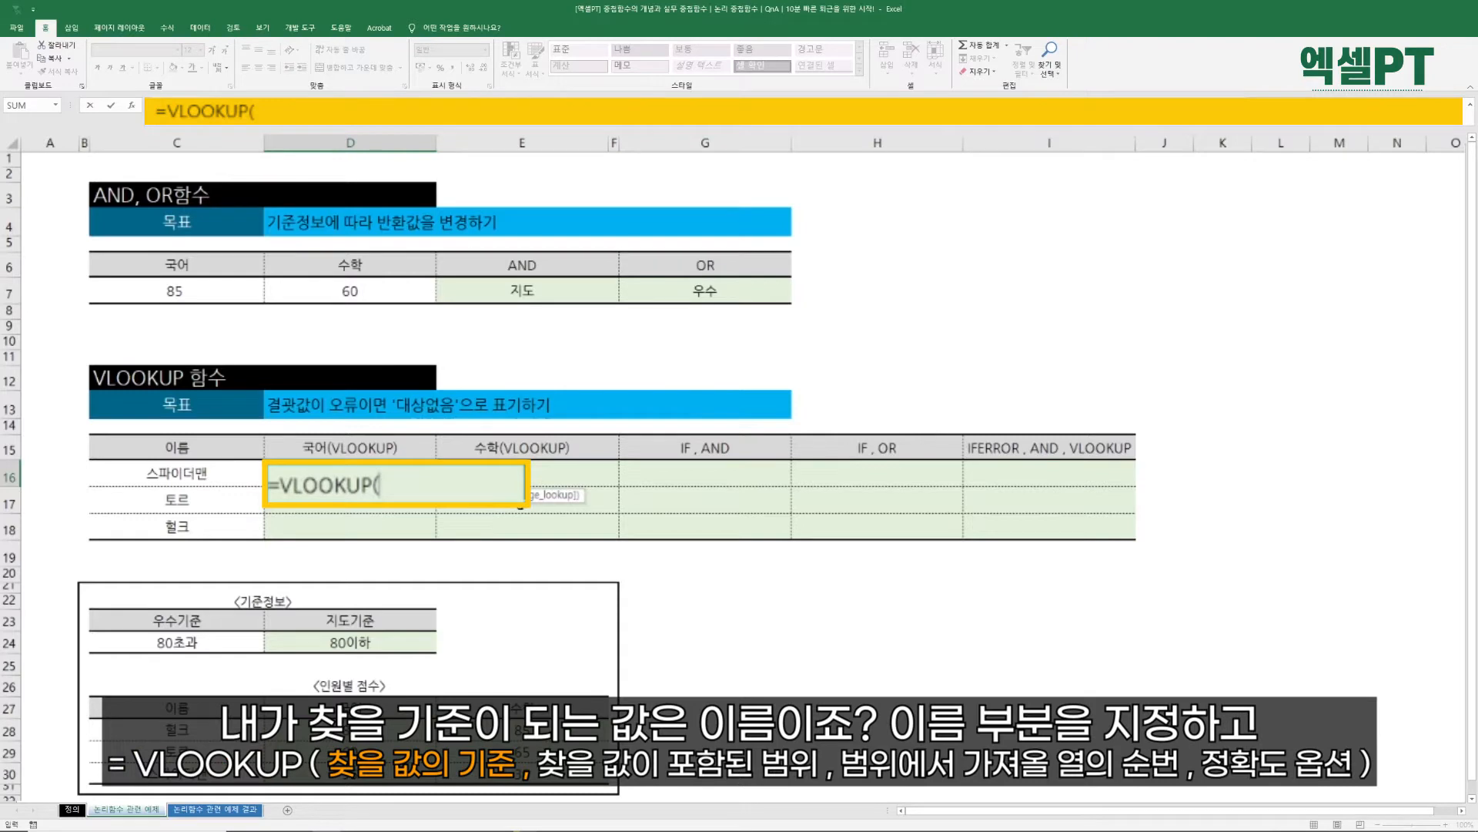
{"action": "key", "text": "Left"}
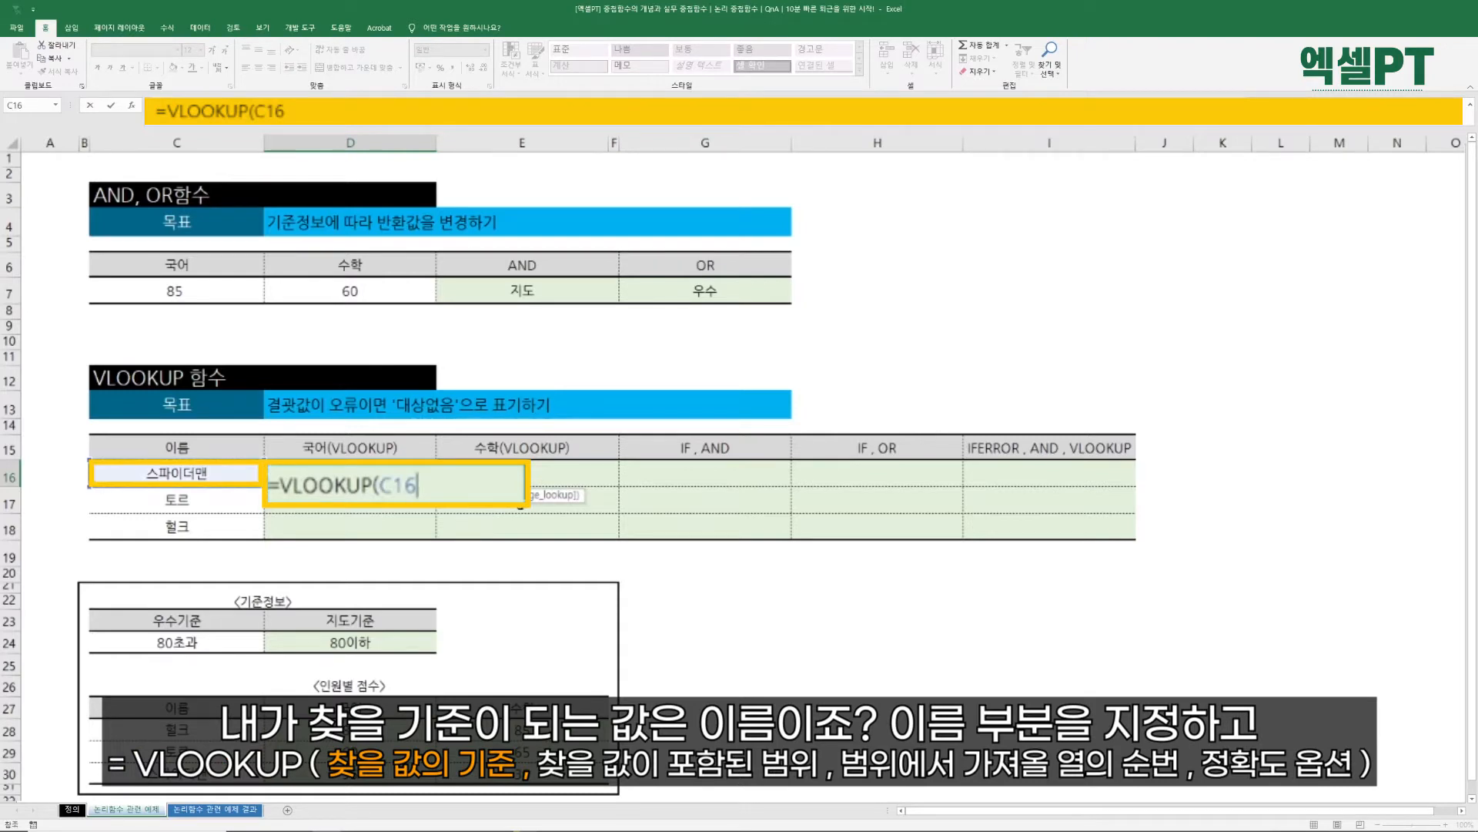
{"action": "key", "text": "F4"}
{"action": "key", "text": "F4"}
{"action": "key", "text": "F4"}
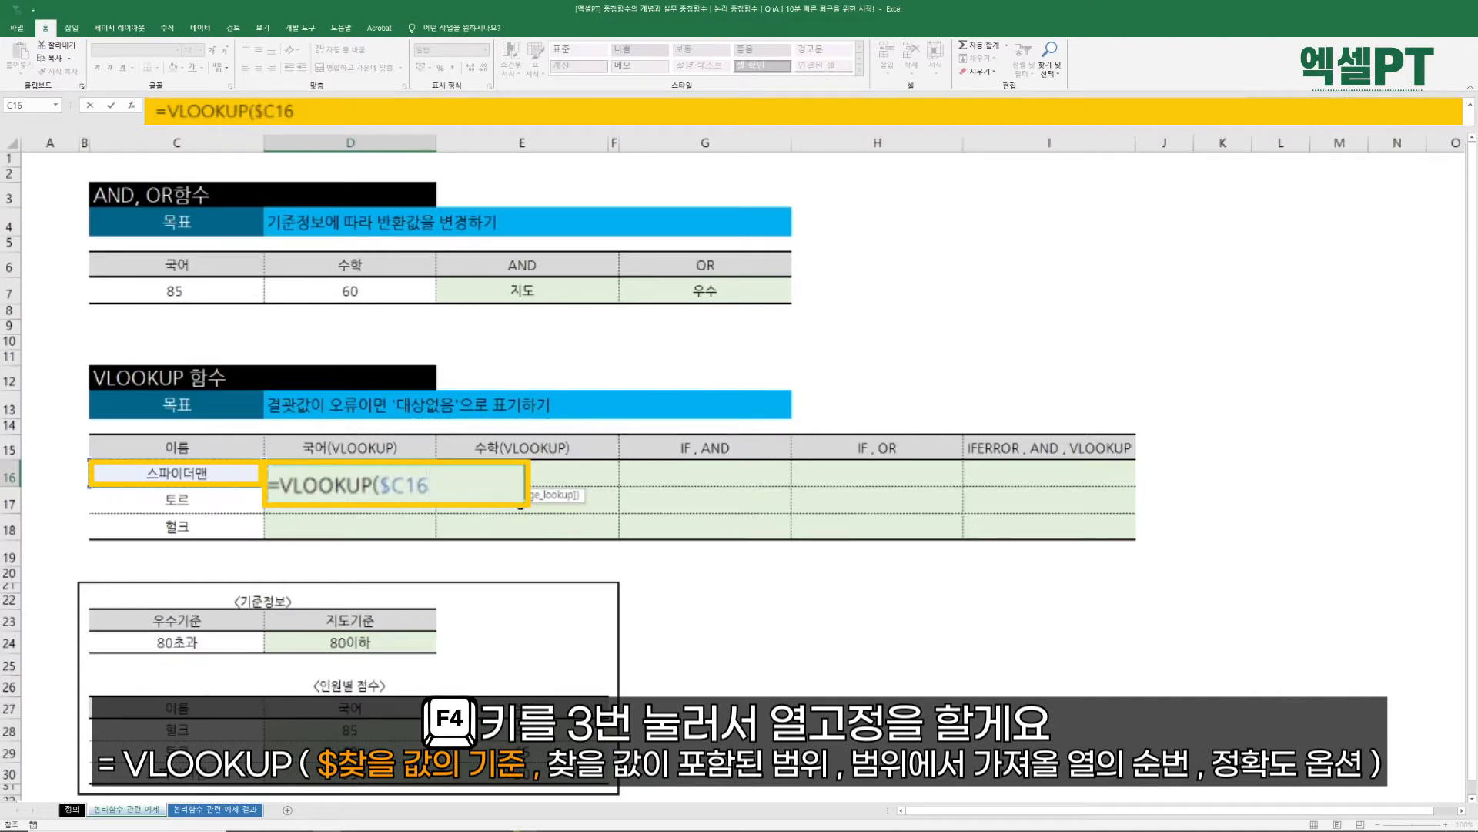
{"action": "type", "text": ","}
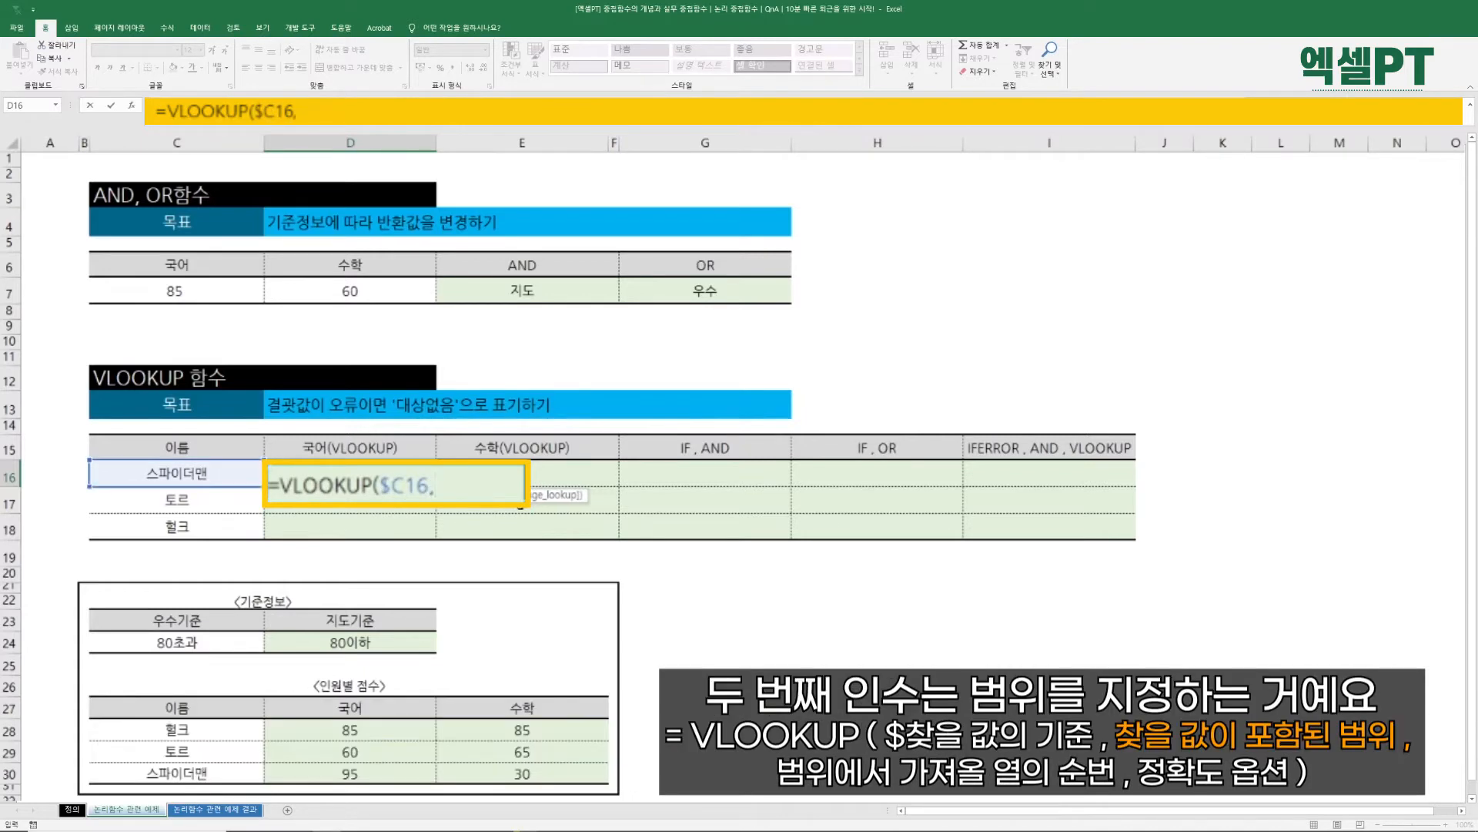
Complete the D16 VLOOKUP with the absolute range $C$27:$E$30, column number 2 and exact match FALSE.
{"action": "left_click_drag", "start_coordinate": [192, 702], "coordinate": [502, 773]}
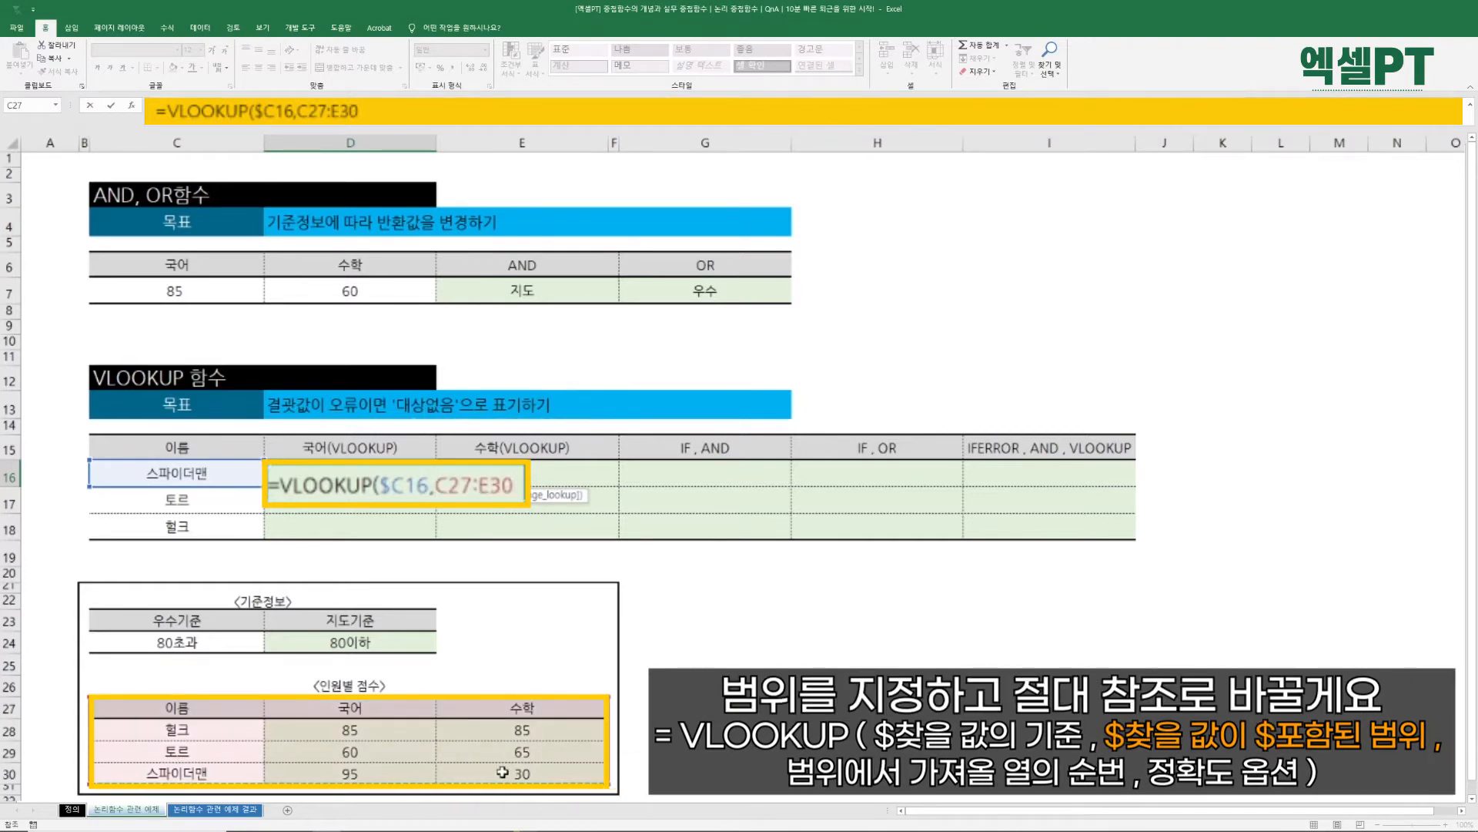
{"action": "key", "text": "F4"}
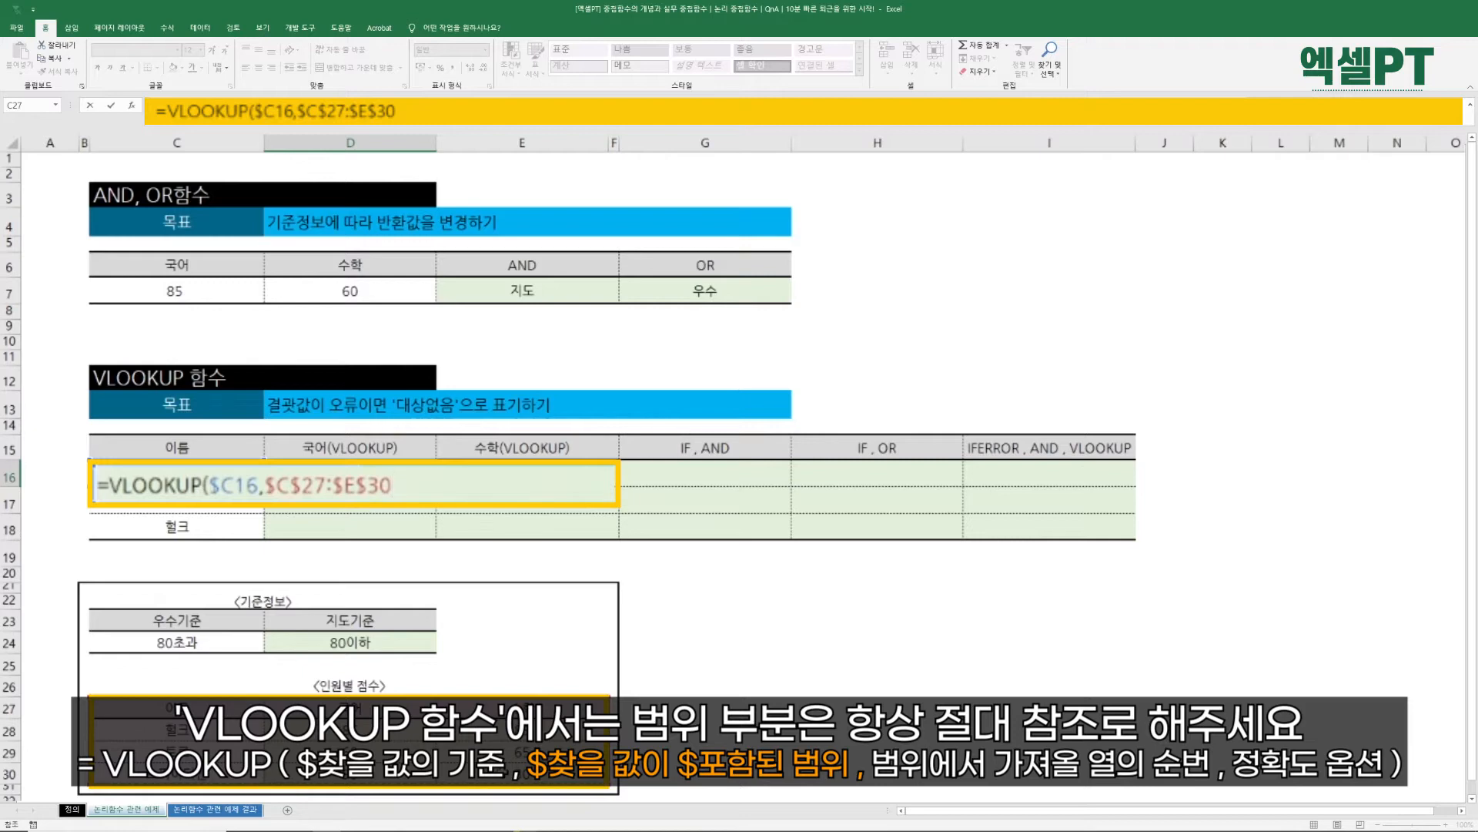
{"action": "type", "text": ","}
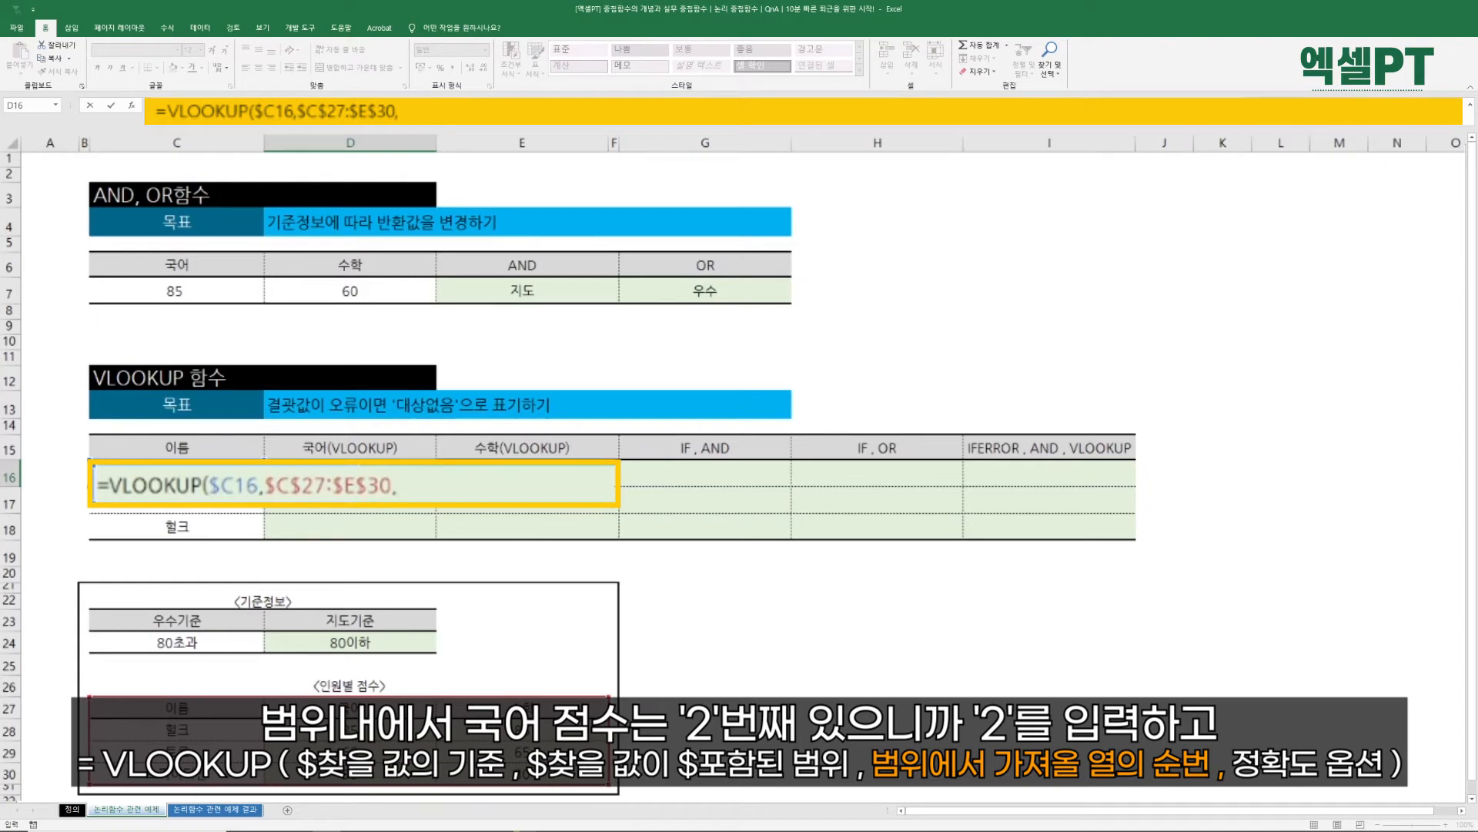
{"action": "type", "text": "2,"}
{"action": "key", "text": "Tab"}
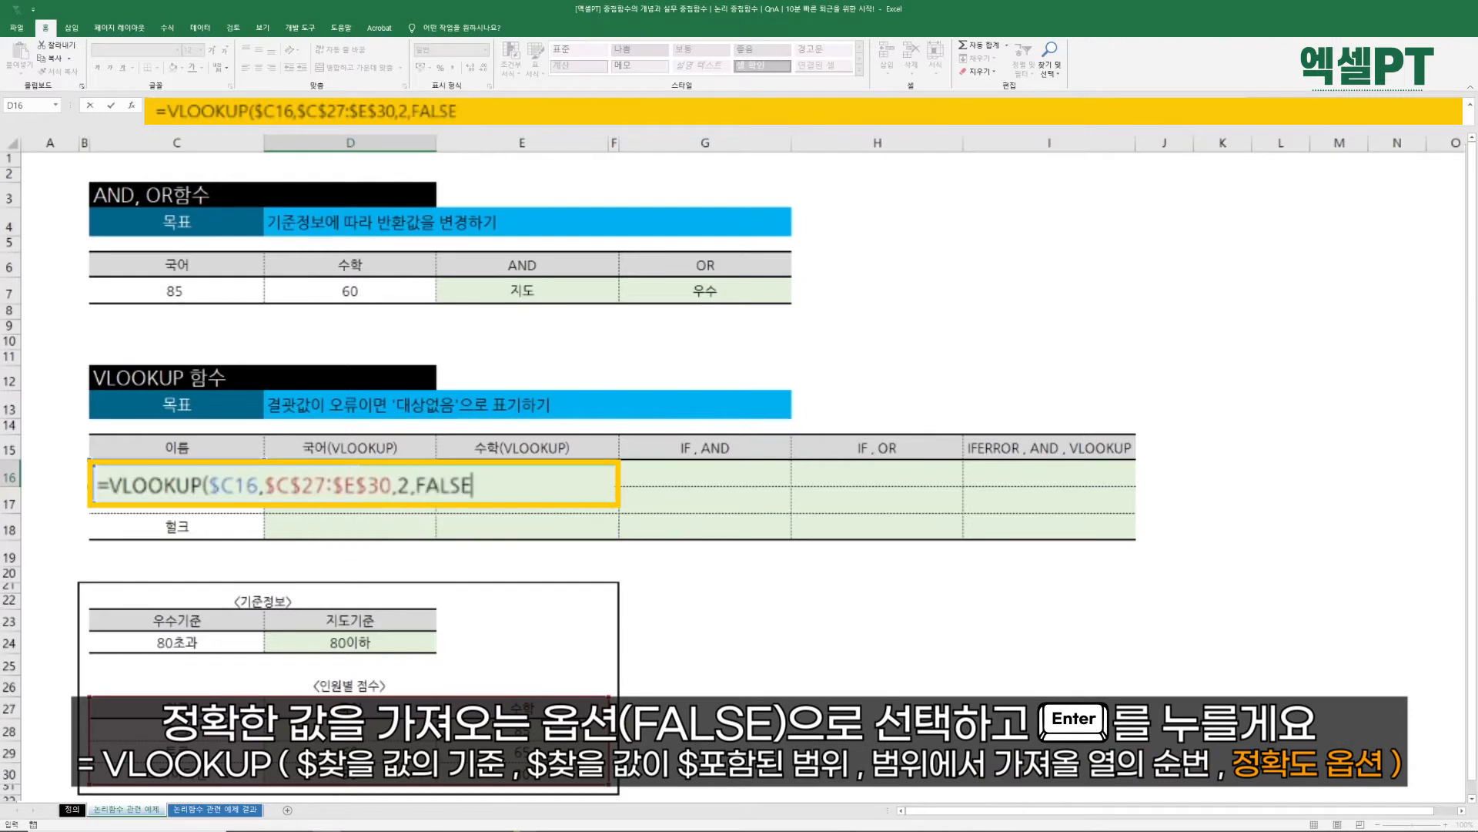
{"action": "key", "text": "Return"}
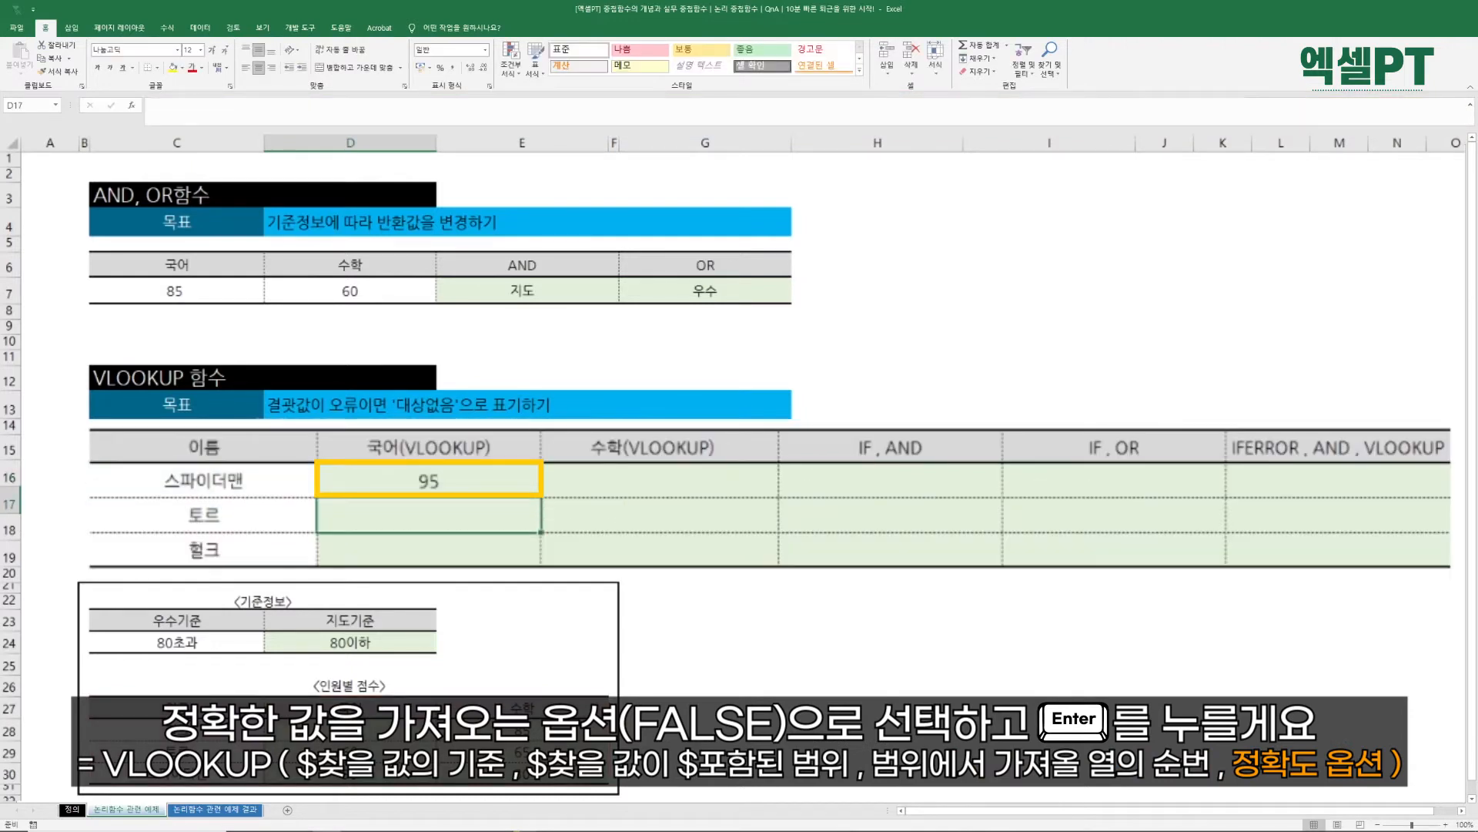
Check 스파이더맨's 국어 result against the 인원별 점수 table and fill the D16 formula down through D18.
{"action": "left_click", "coordinate": [424, 488]}
{"action": "left_click", "coordinate": [350, 774]}
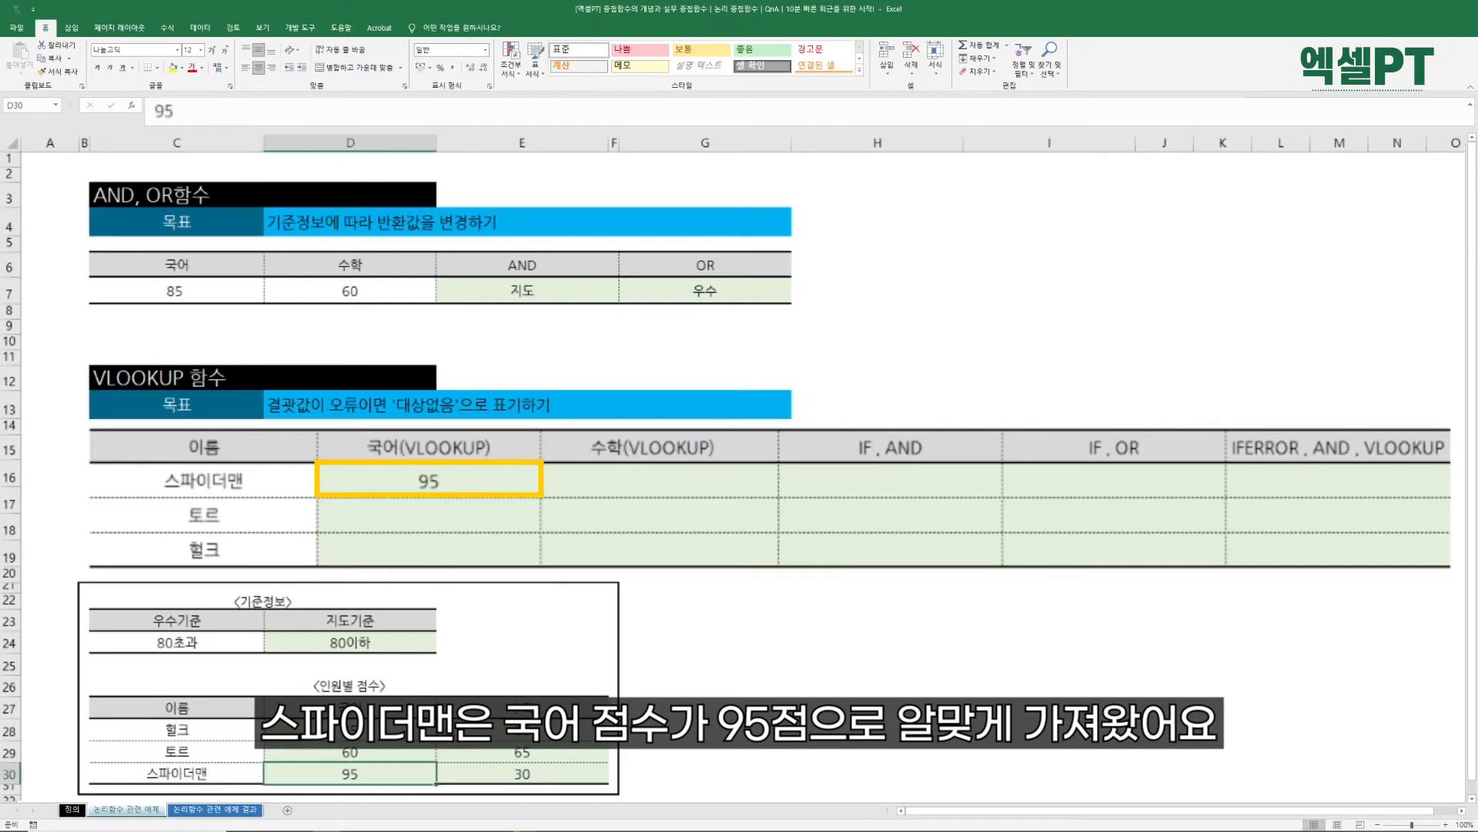
{"action": "left_click", "coordinate": [420, 482]}
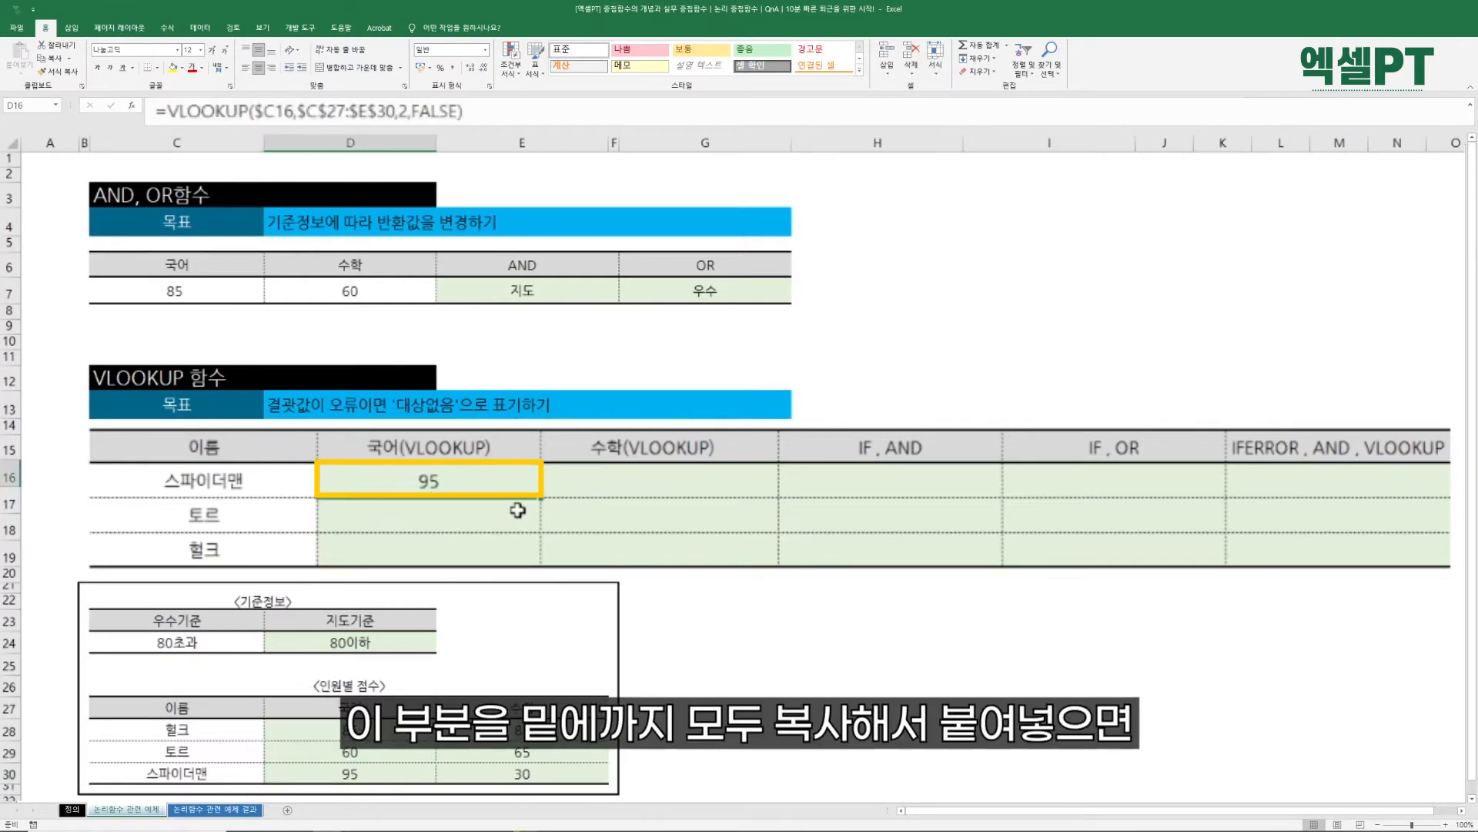
{"action": "double_click", "coordinate": [544, 500]}
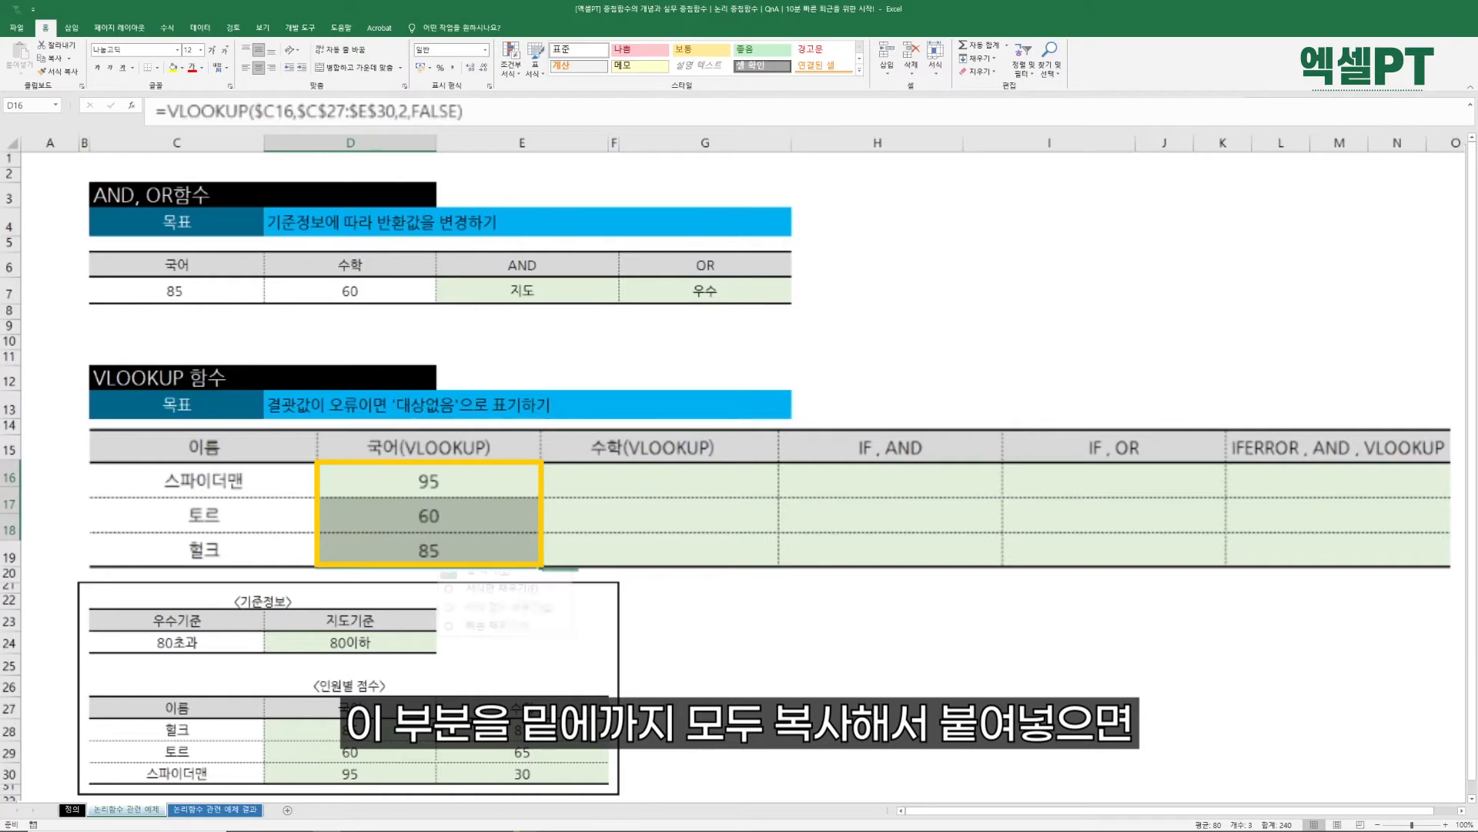
{"action": "left_click", "coordinate": [770, 667]}
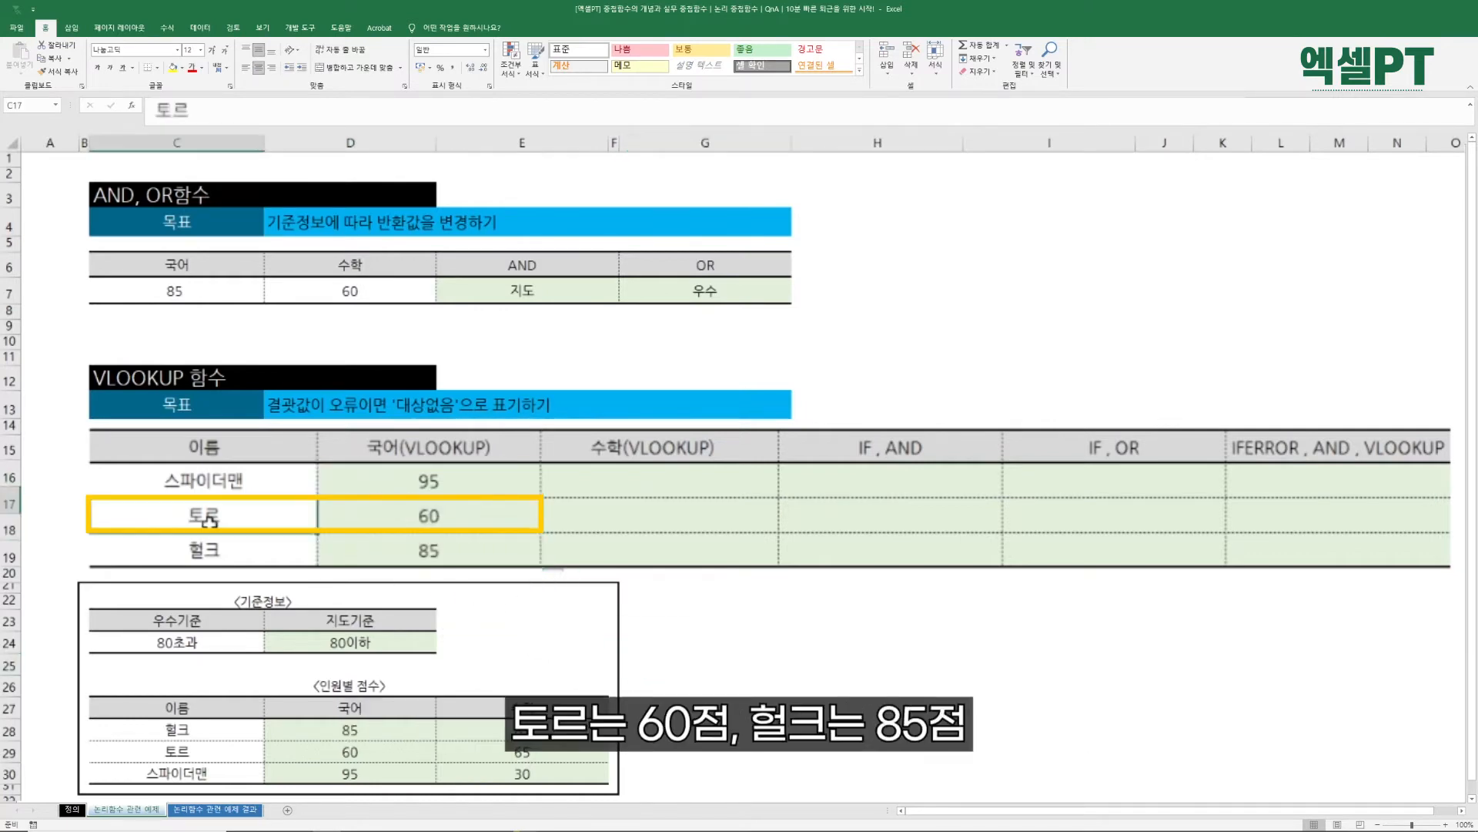
Compare the 국어 lookup results for 토르 and 헐크 with the 인원별 점수 table.
{"action": "left_click", "coordinate": [328, 517]}
{"action": "left_click", "coordinate": [303, 554]}
{"action": "left_click", "coordinate": [390, 554]}
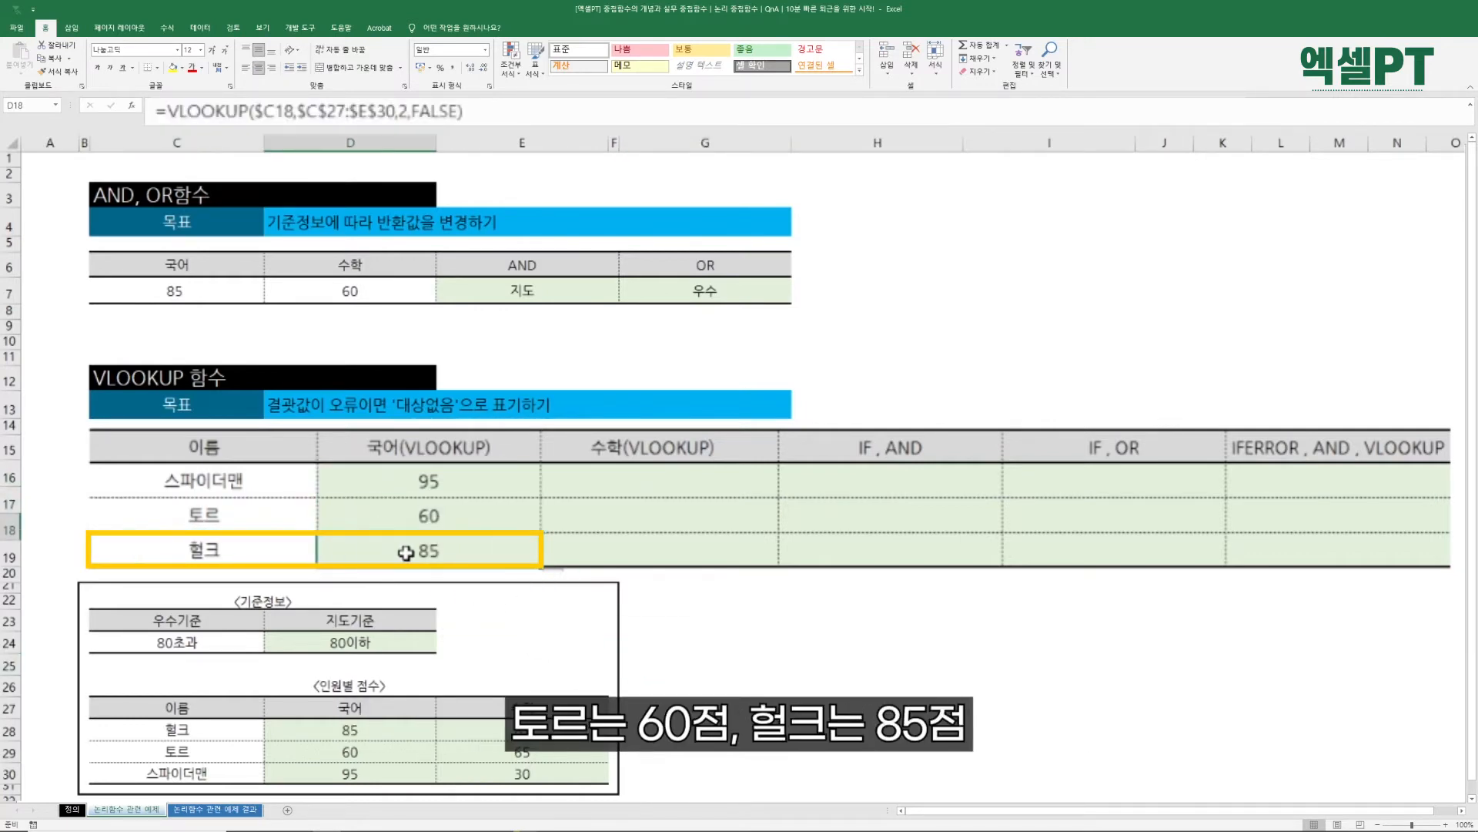
{"action": "left_click", "coordinate": [346, 730]}
Copy the 국어 VLOOKUP formula from D16 into the 수학 cell E16.
{"action": "left_click", "coordinate": [431, 478]}
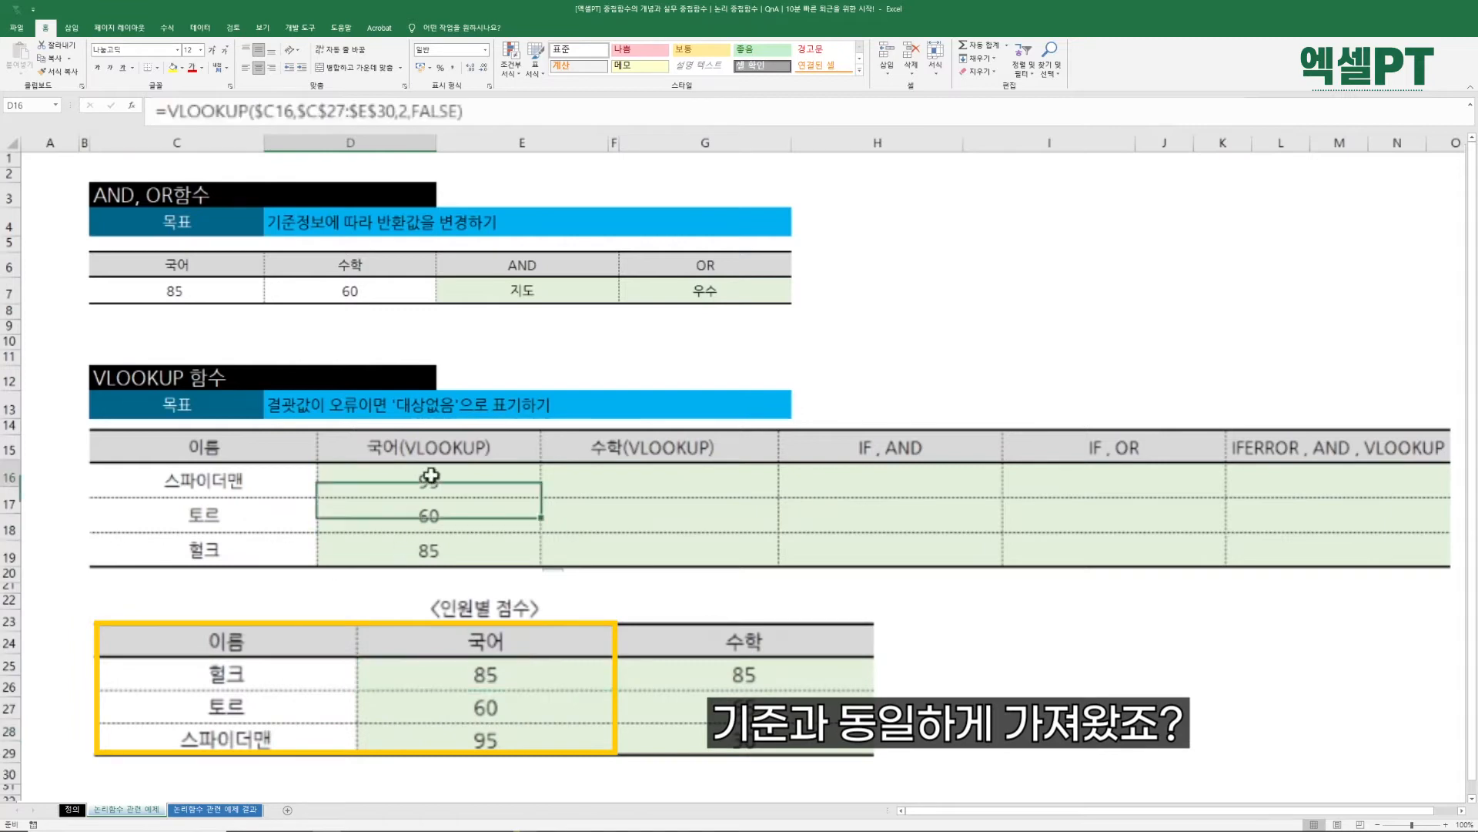
{"action": "key", "text": "ctrl+c"}
{"action": "key", "text": "Right"}
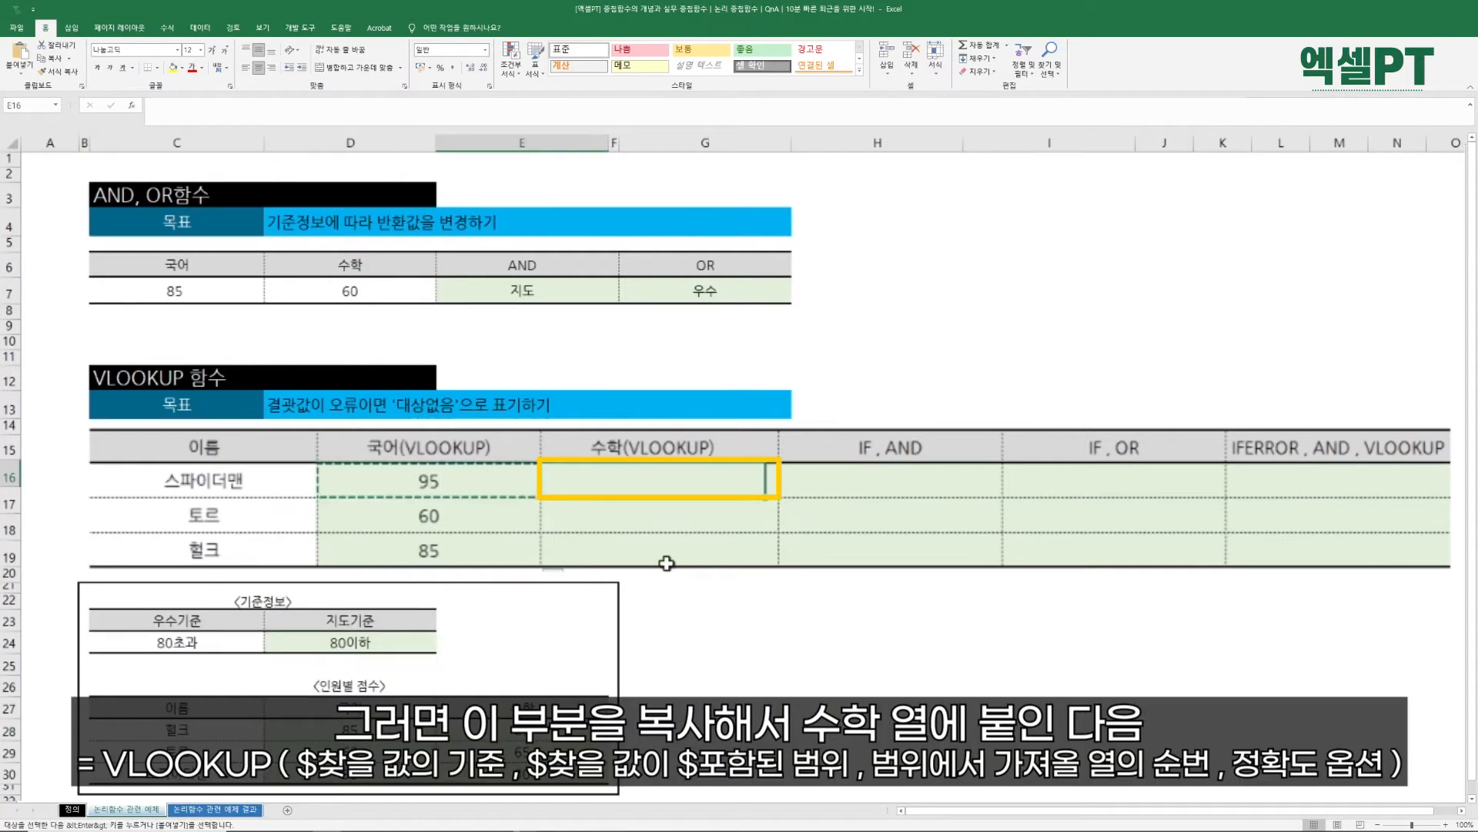
{"action": "key", "text": "ctrl+v"}
{"action": "key", "text": "ctrl"}
{"action": "key", "text": "Escape"}
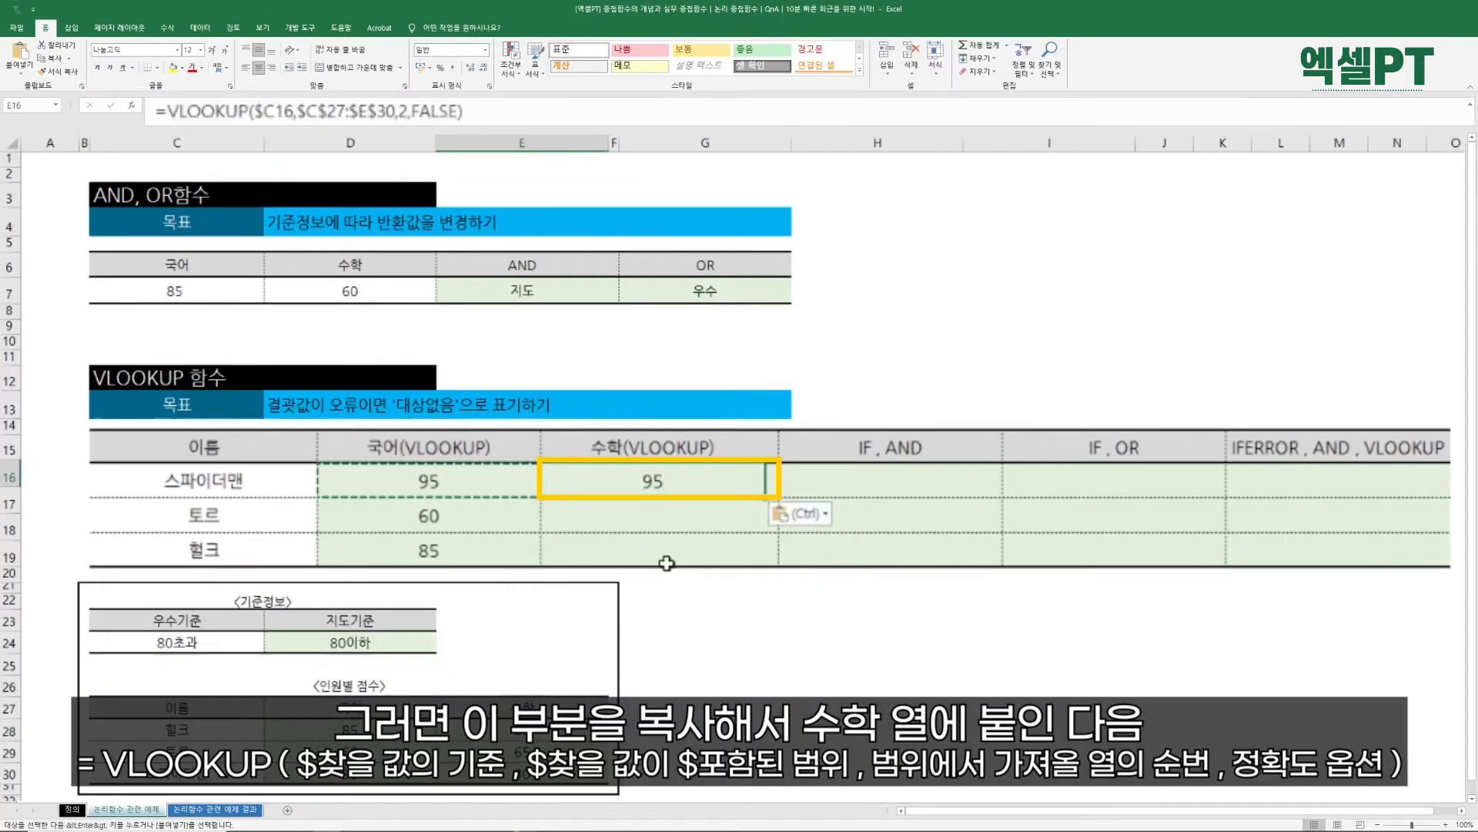
Change the column number in the E16 formula to 3, giving =VLOOKUP($C16,$C$27:$E$30,3,FALSE).
{"action": "key", "text": "F2"}
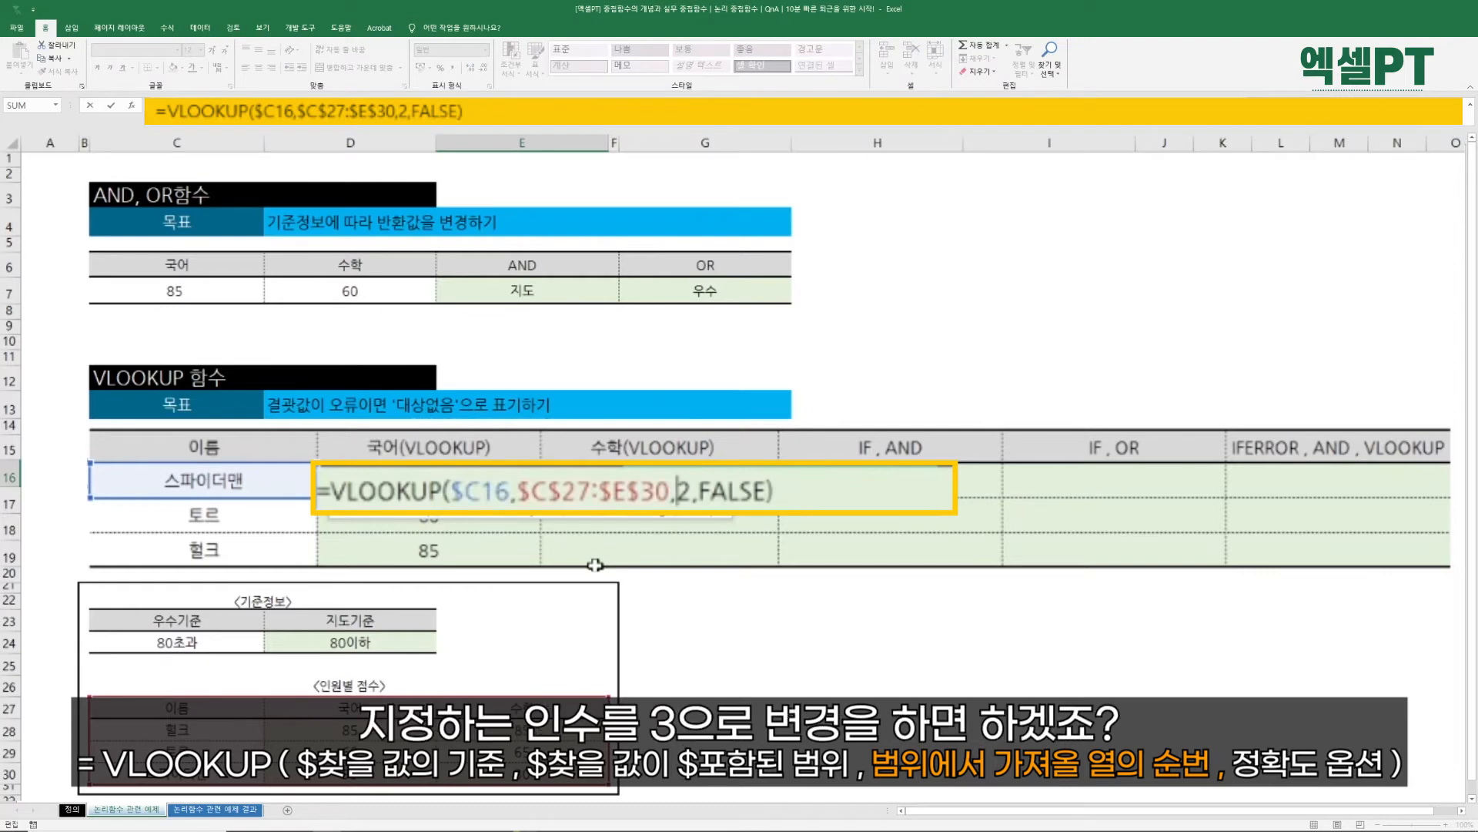
{"action": "key", "text": "BackSpace"}
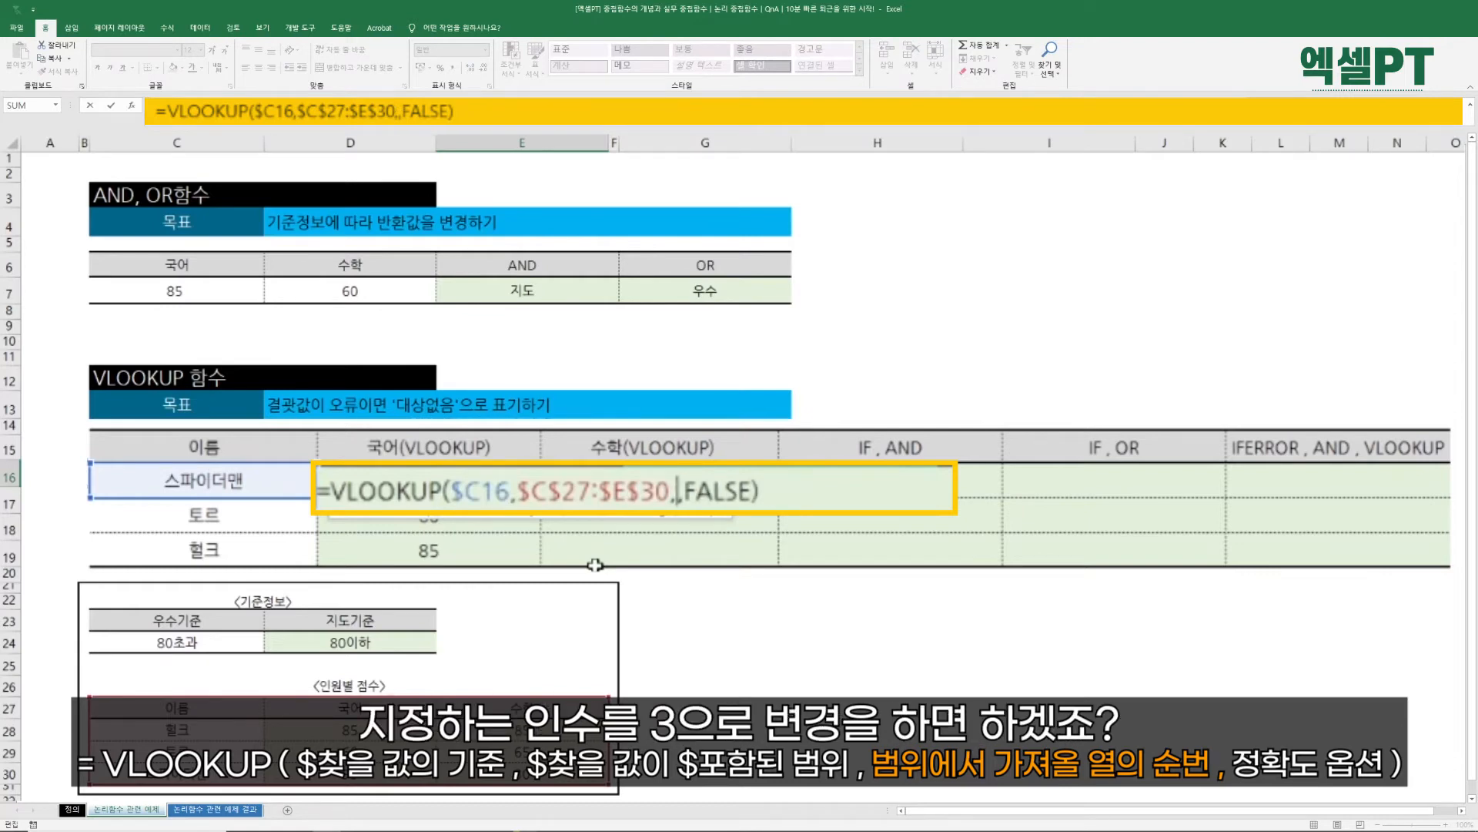
{"action": "type", "text": "3"}
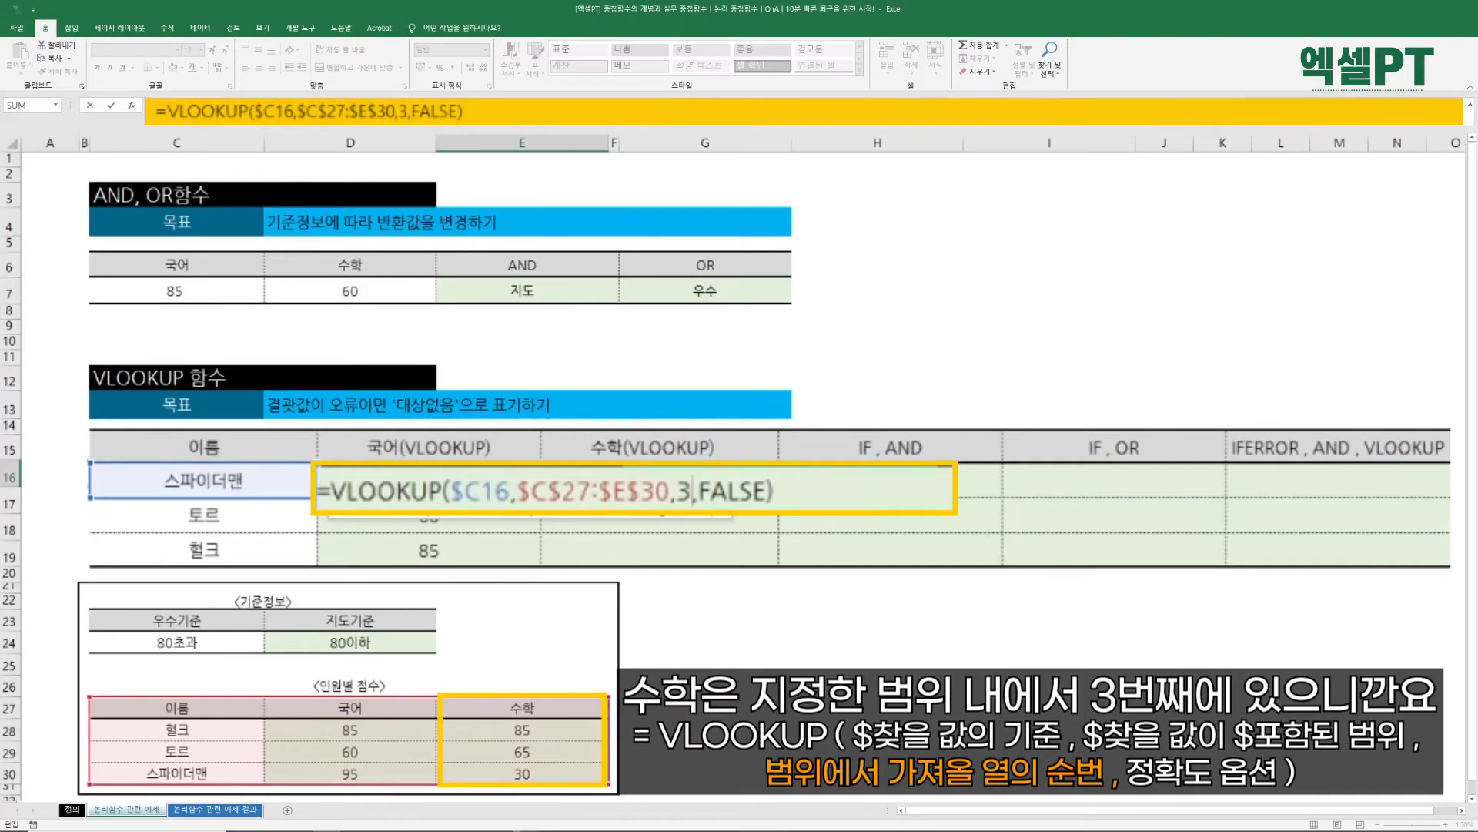
{"action": "key", "text": "Return"}
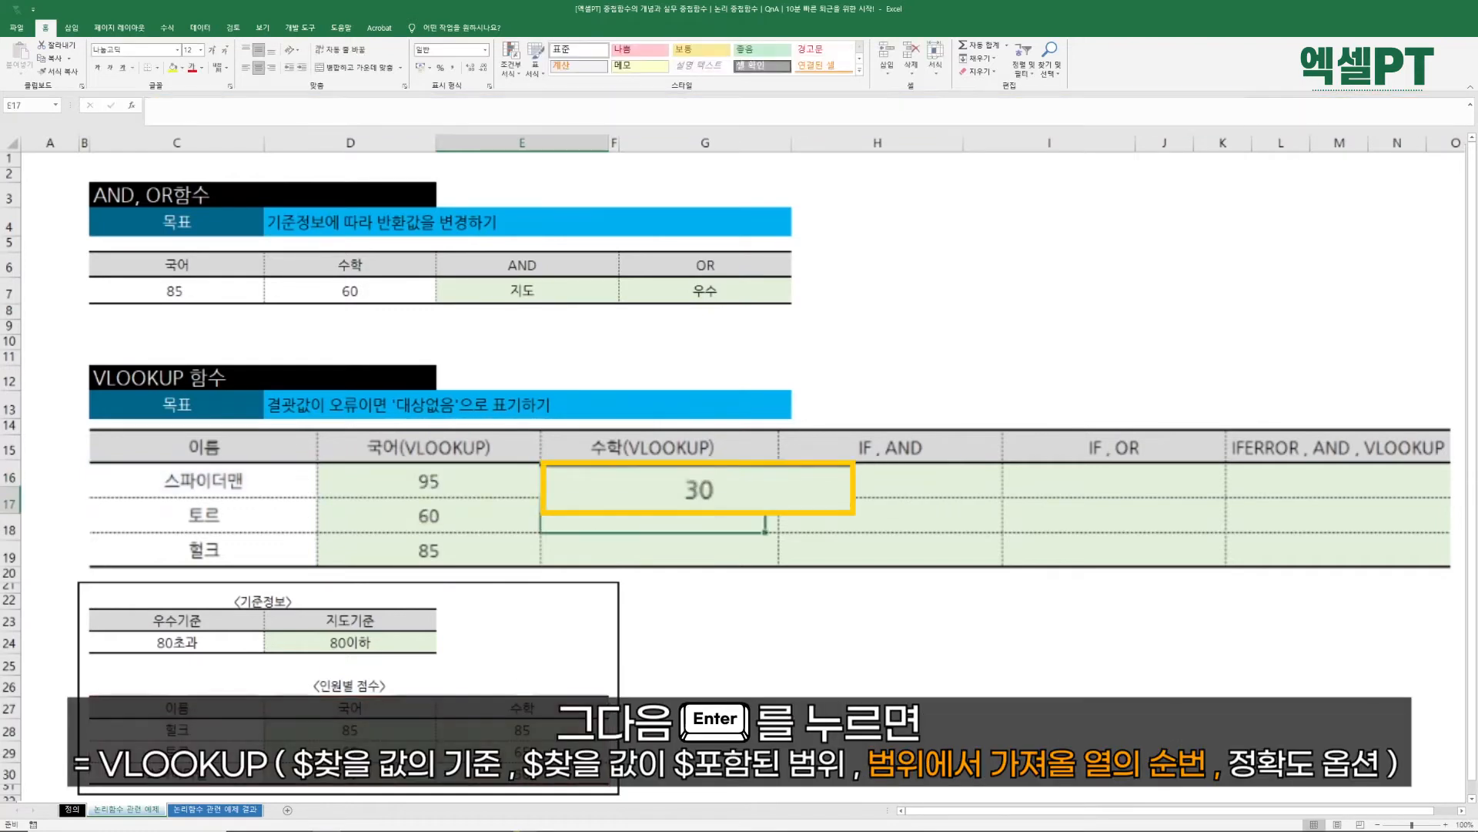
Check 스파이더맨's 수학 result against the 인원별 점수 table and fill the E16 formula down through E18.
{"action": "left_click", "coordinate": [220, 486]}
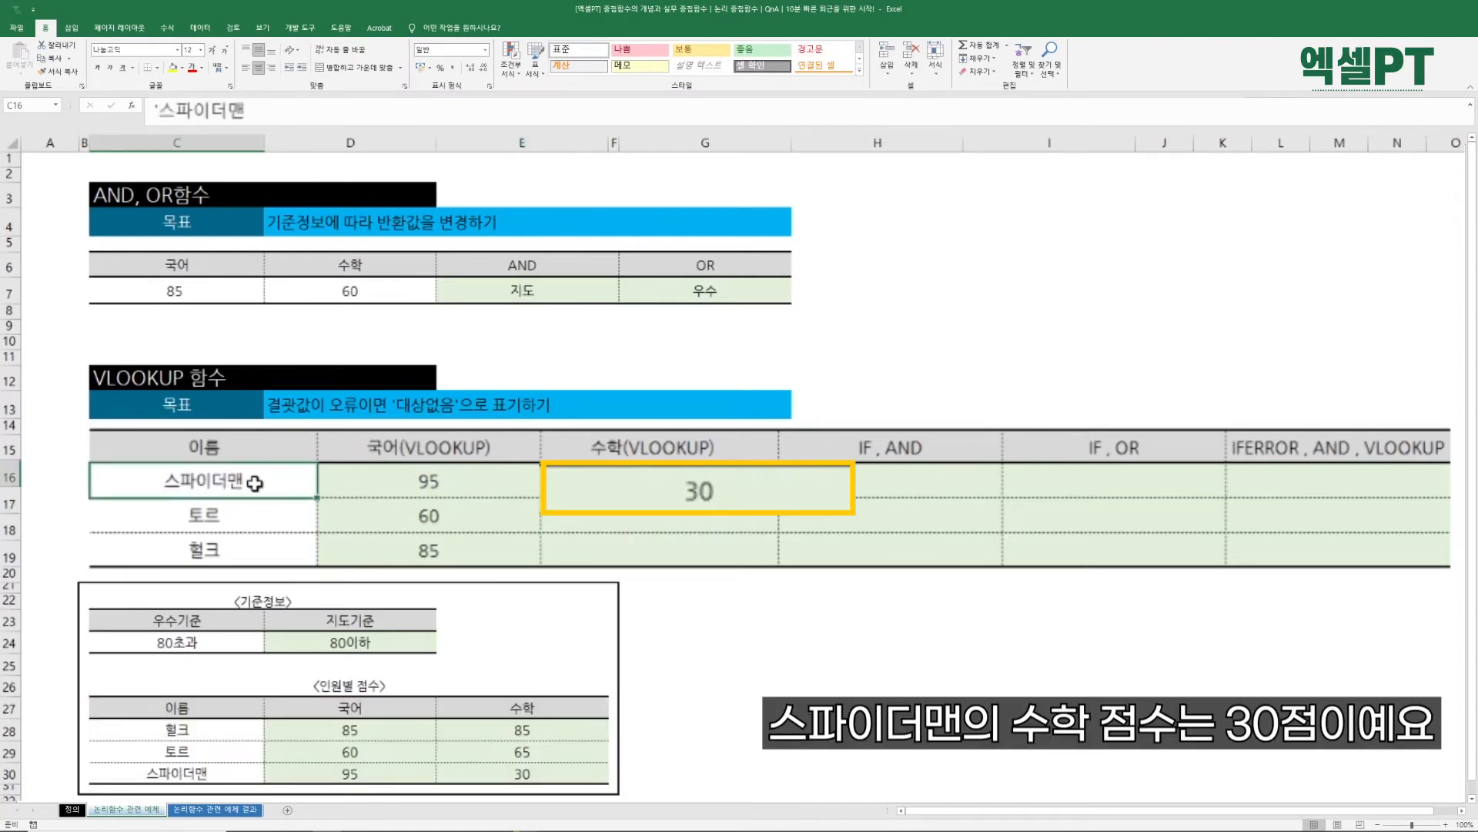
{"action": "left_click", "coordinate": [629, 491]}
{"action": "left_click", "coordinate": [732, 753]}
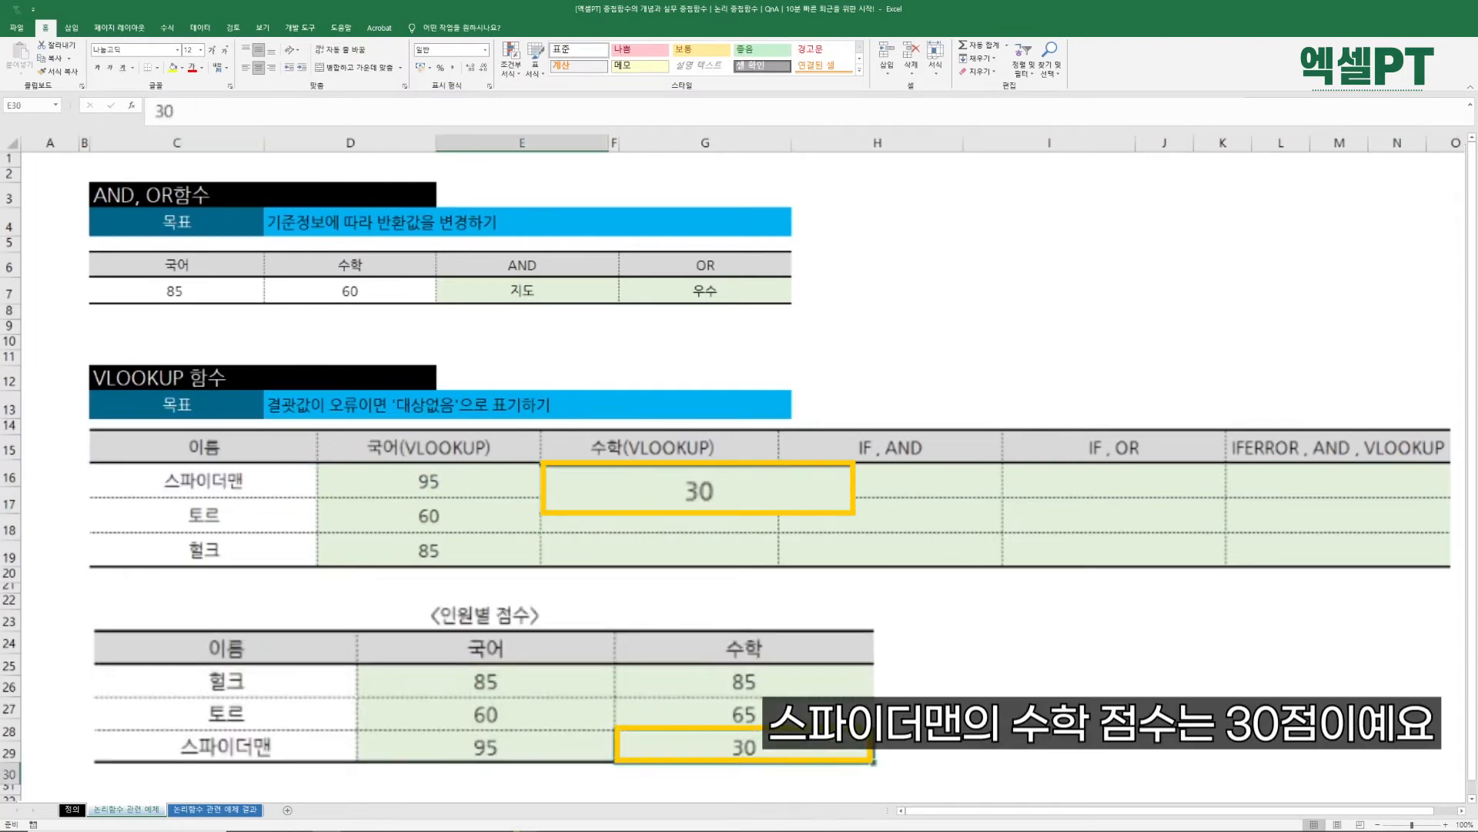
{"action": "left_click", "coordinate": [703, 492]}
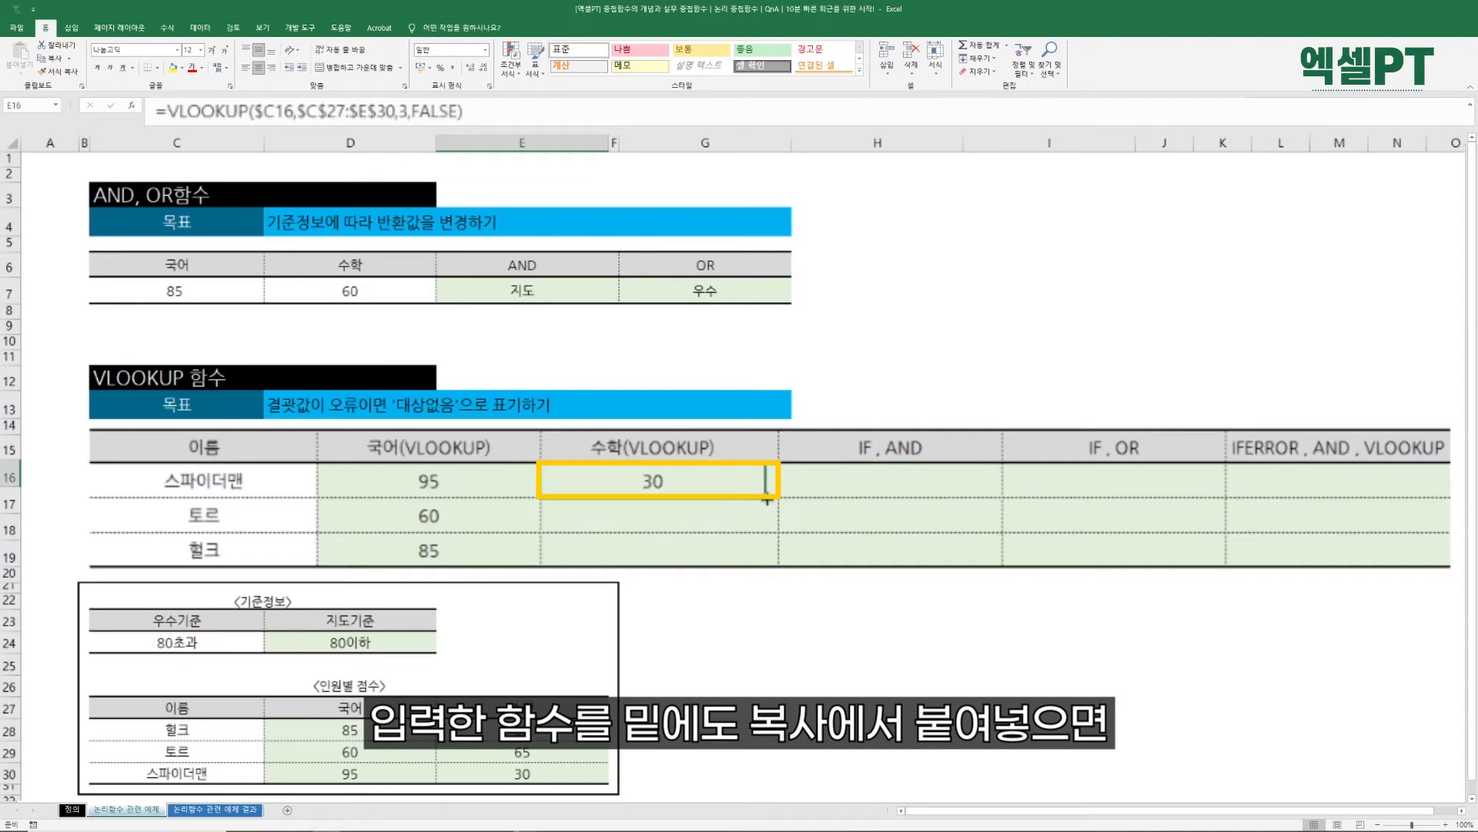
{"action": "double_click", "coordinate": [767, 499]}
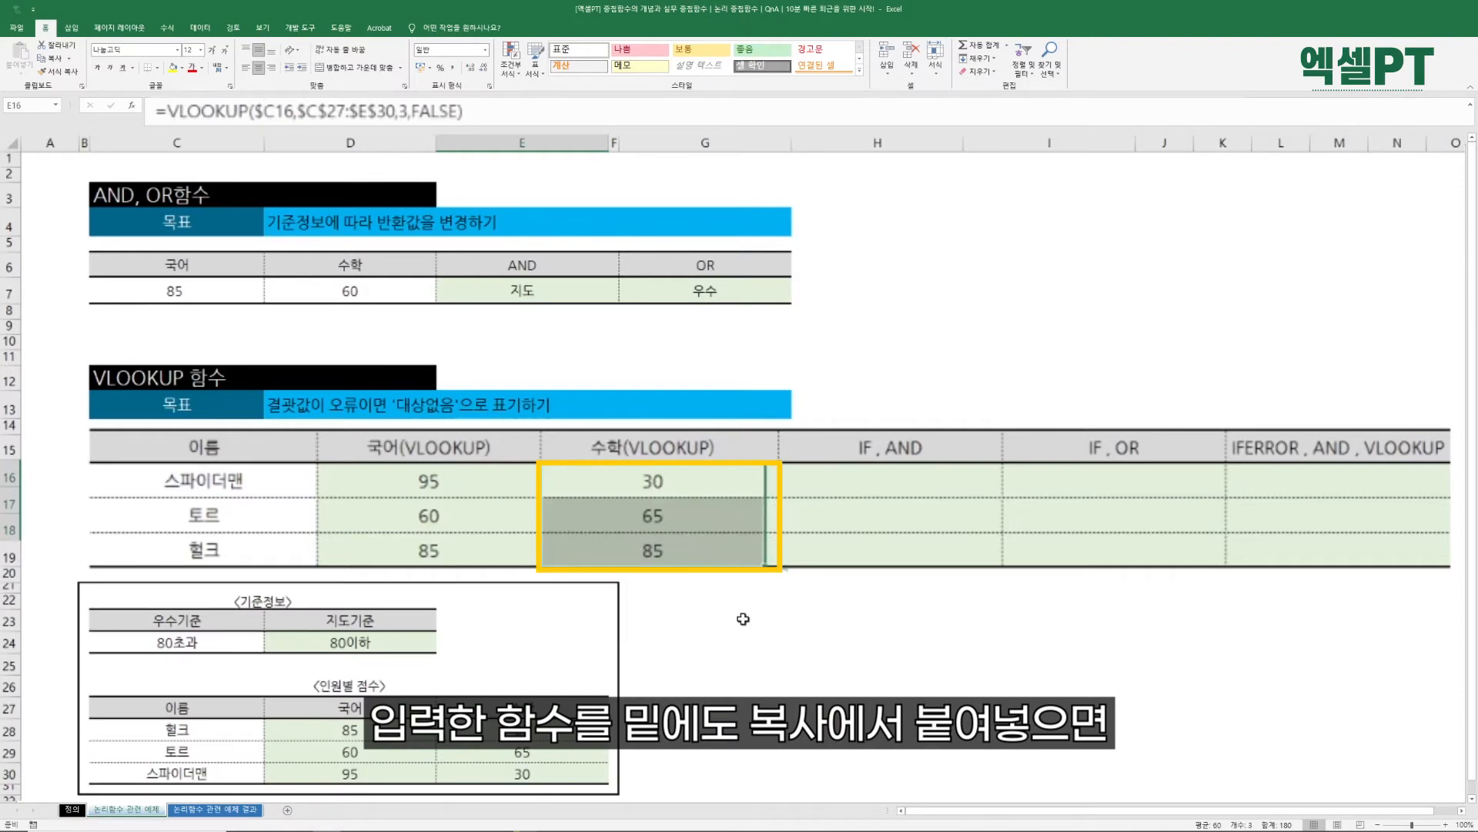
Compare the 수학 lookup results for 토르 and 헐크 with the 인원별 점수 table.
{"action": "left_click", "coordinate": [284, 509]}
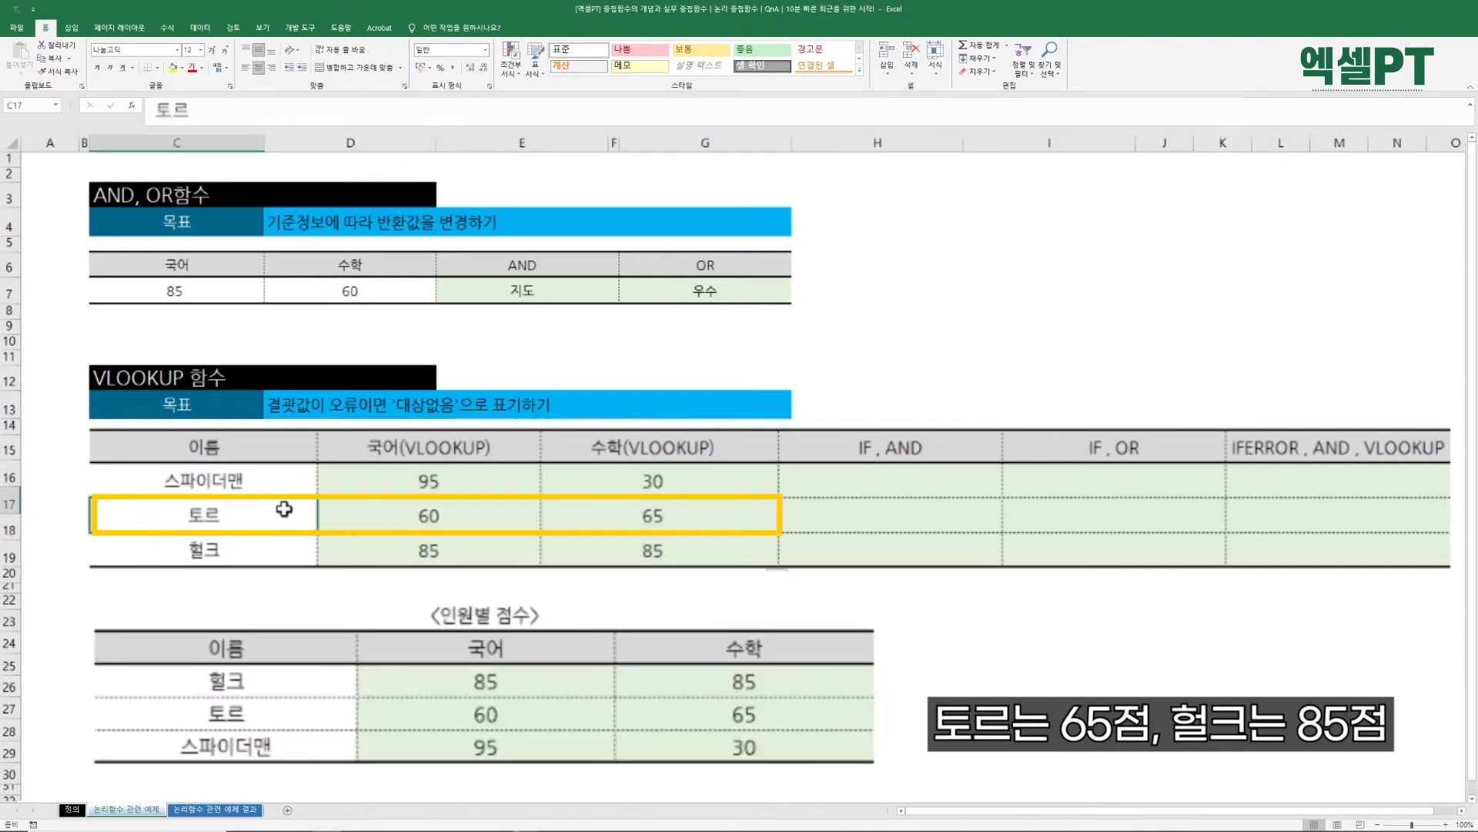
{"action": "left_click", "coordinate": [603, 516]}
{"action": "left_click", "coordinate": [247, 540]}
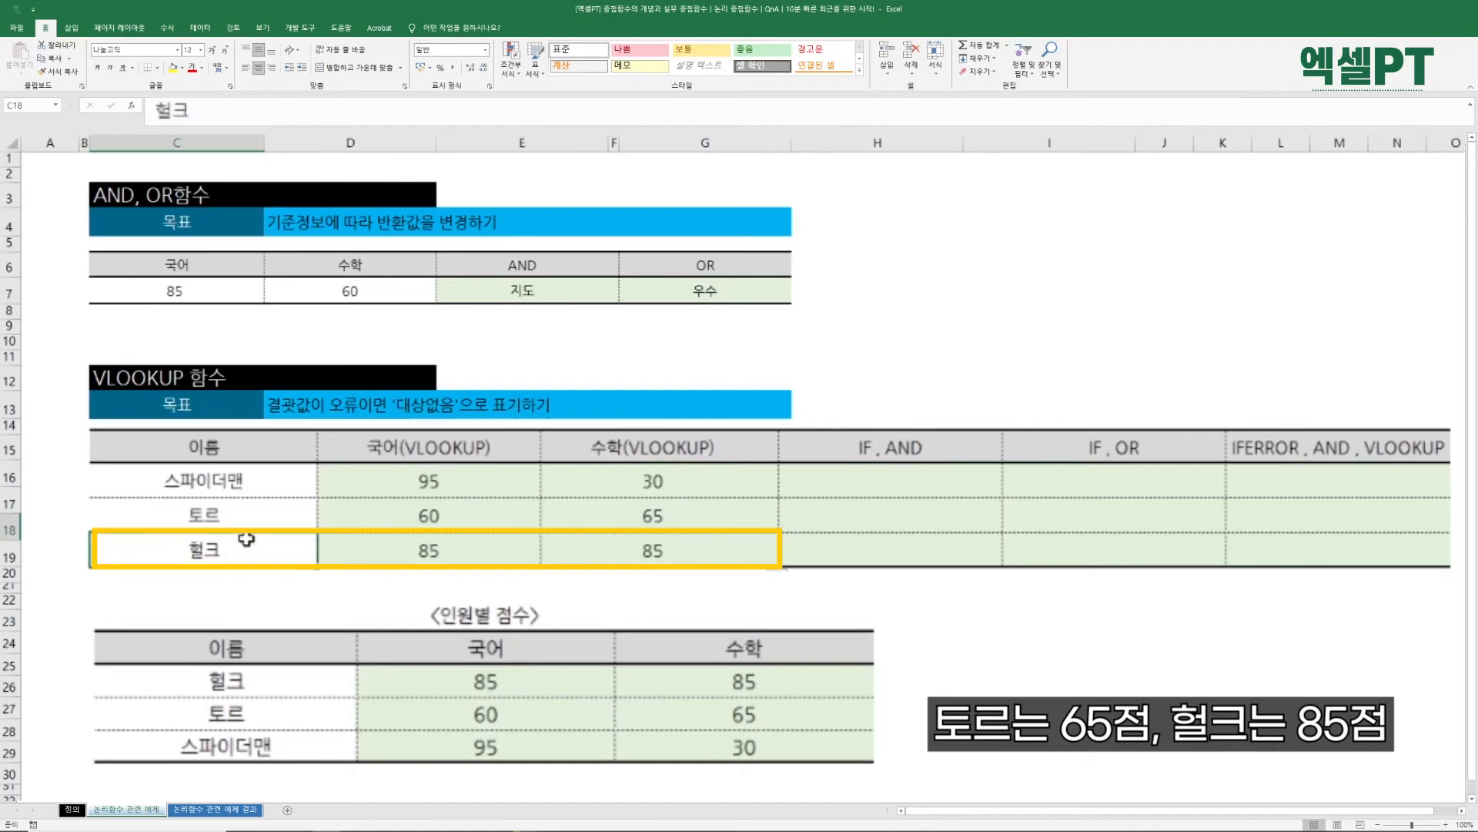
{"action": "left_click", "coordinate": [621, 544]}
{"action": "left_click", "coordinate": [761, 688]}
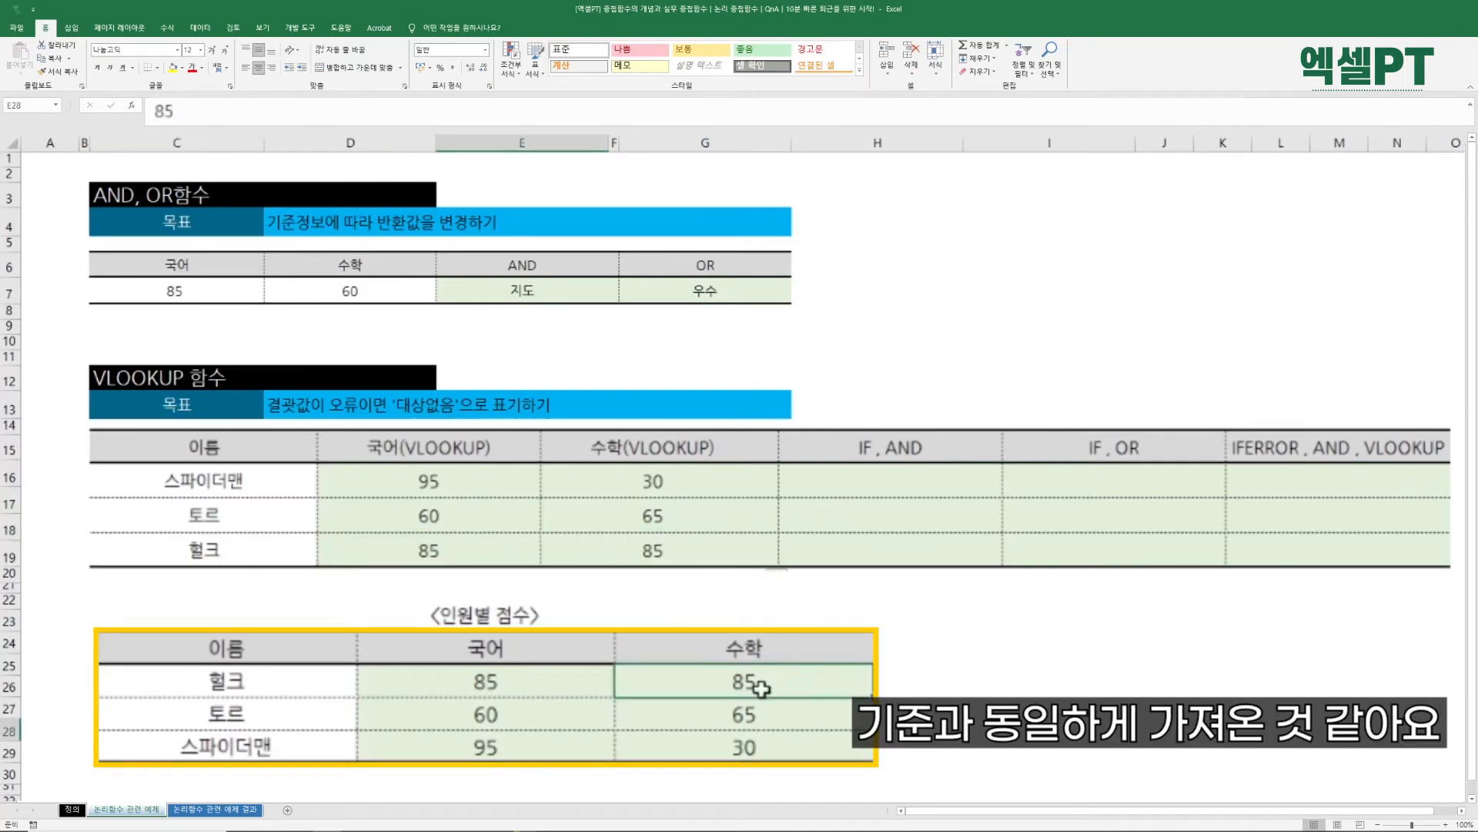
{"action": "left_click", "coordinate": [199, 475]}
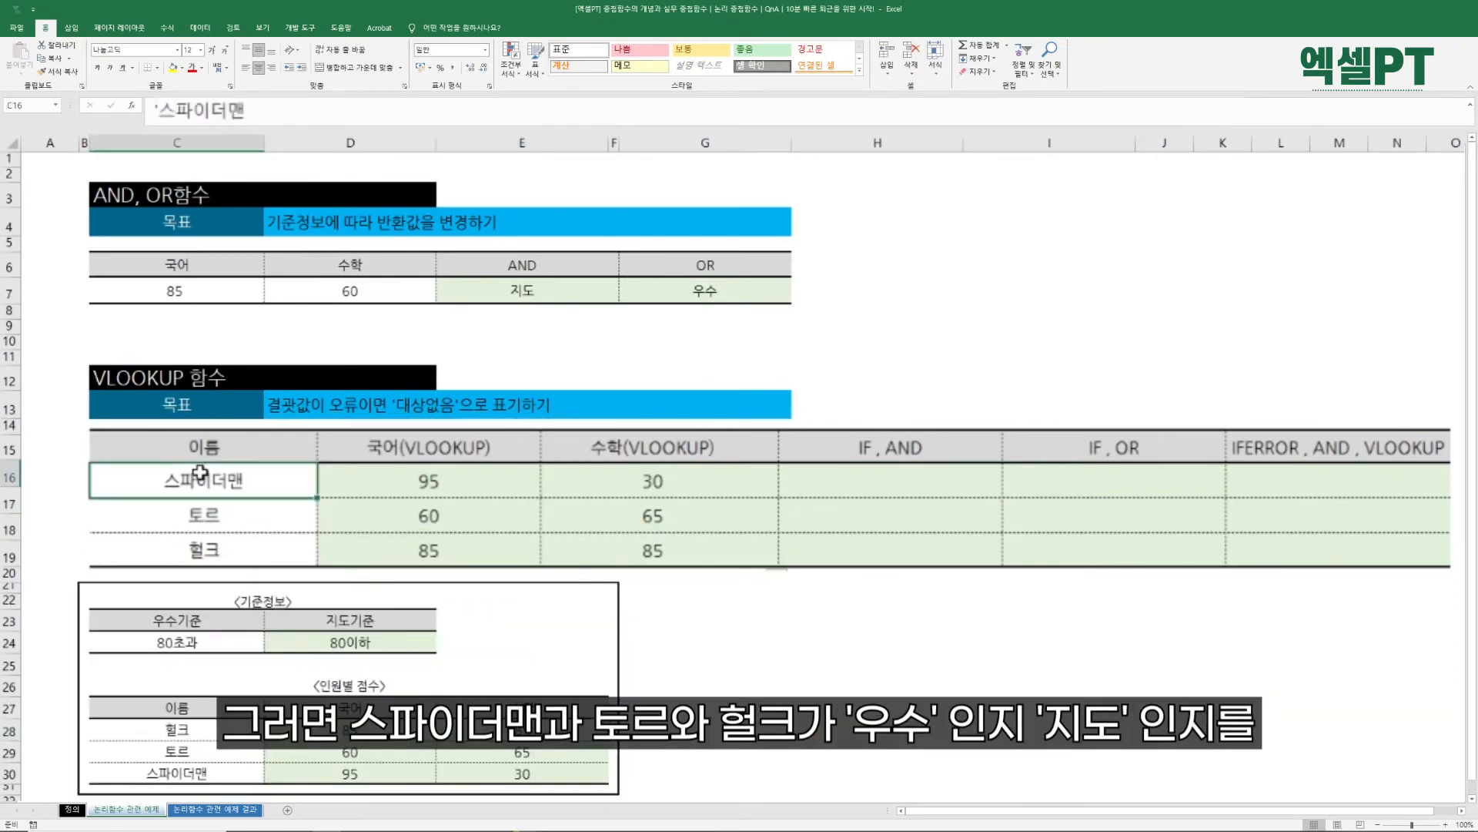
Copy the IF/AND grading formula from E7 into 스파이더맨's IF, AND cell G16.
{"action": "left_click", "coordinate": [198, 508]}
{"action": "left_click", "coordinate": [199, 543]}
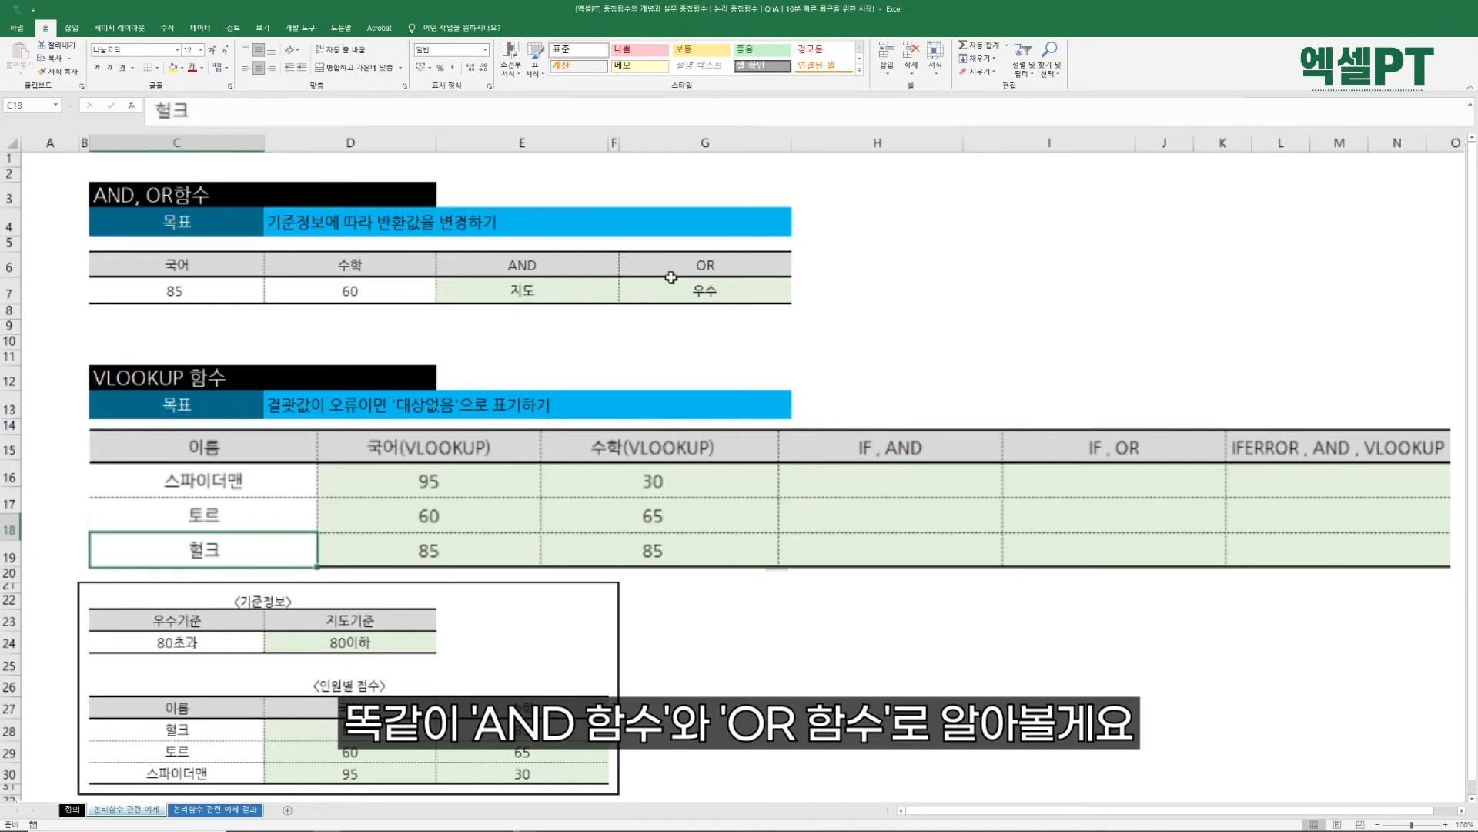
{"action": "left_click", "coordinate": [579, 291]}
{"action": "key", "text": "ctrl+c"}
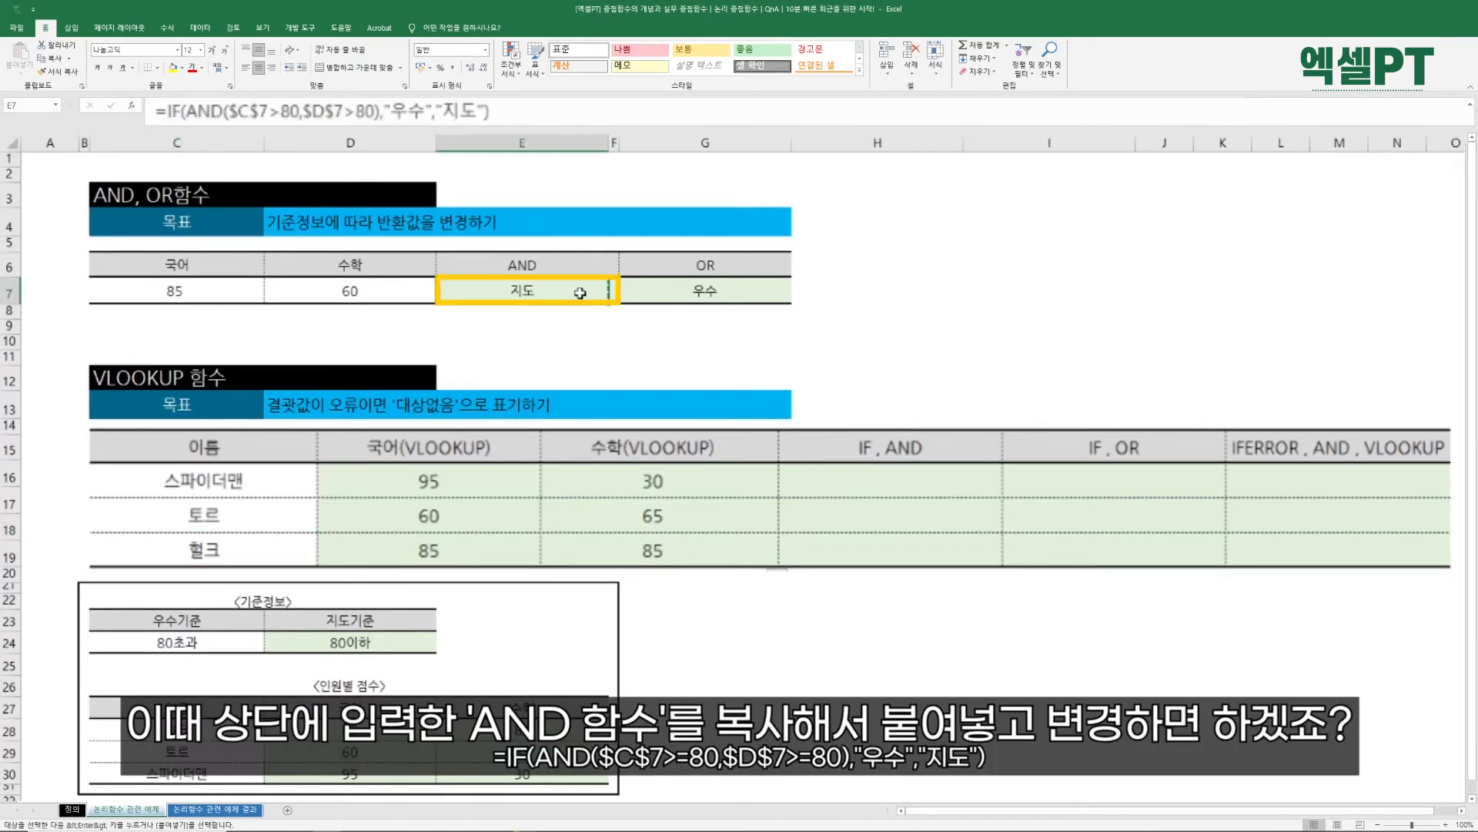
{"action": "left_click", "coordinate": [860, 479]}
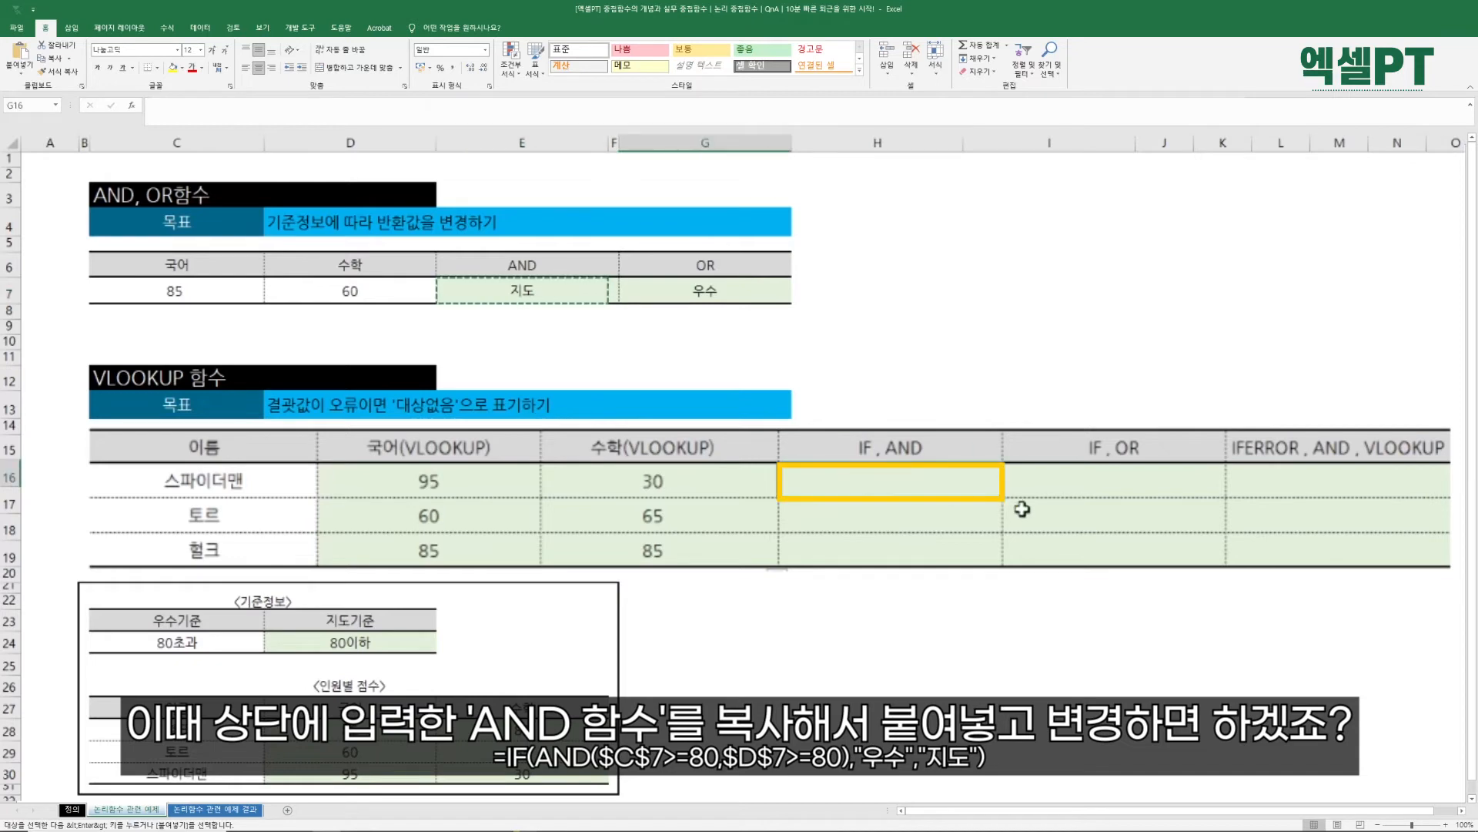
{"action": "key", "text": "ctrl+v"}
Remove the conditions $C$7>80,$D$7>80 from the AND function in the G16 formula.
{"action": "left_click", "coordinate": [1022, 510]}
{"action": "key", "text": "F2"}
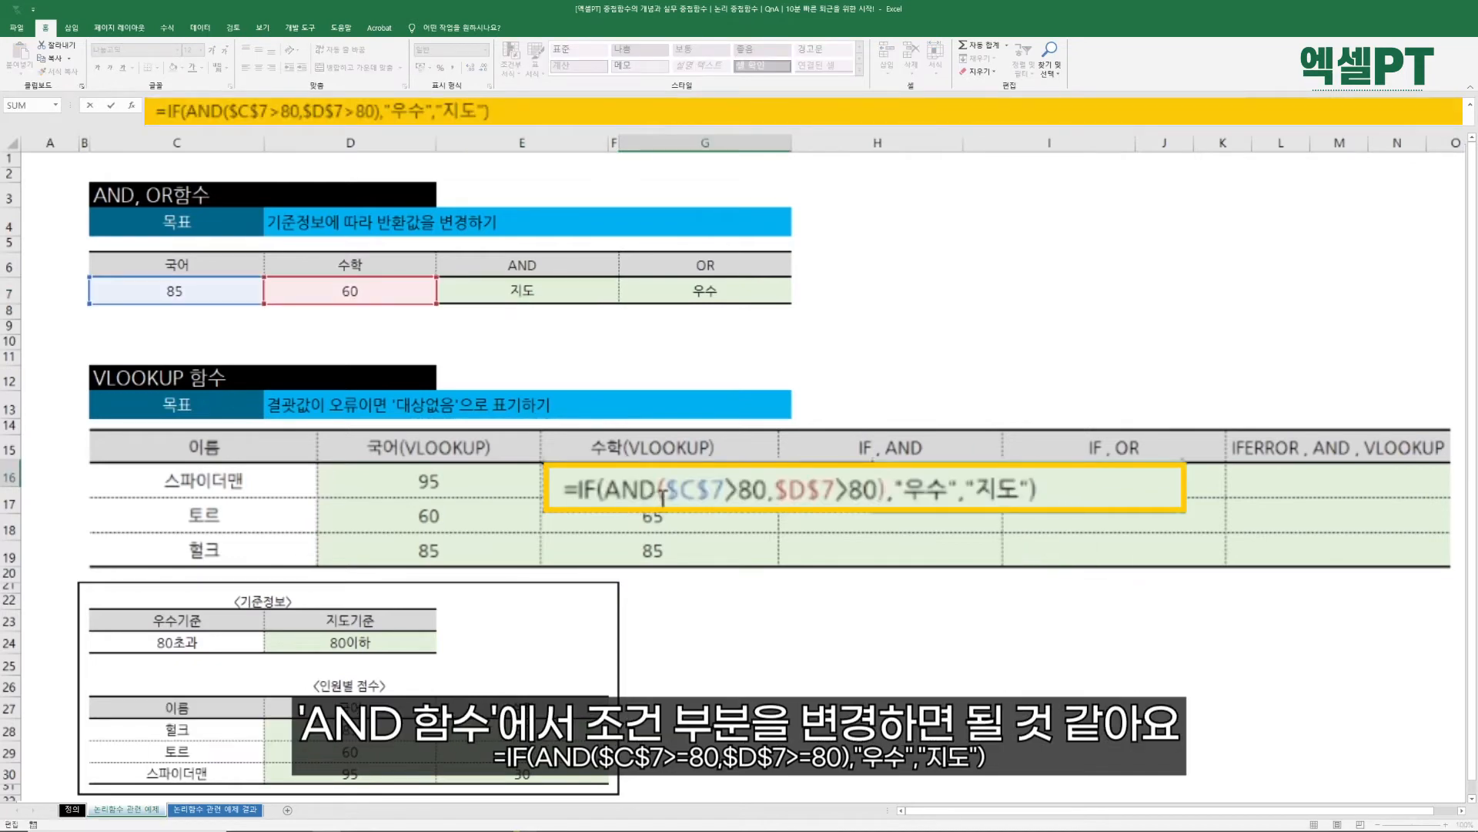
{"action": "left_click_drag", "start_coordinate": [671, 491], "coordinate": [880, 491]}
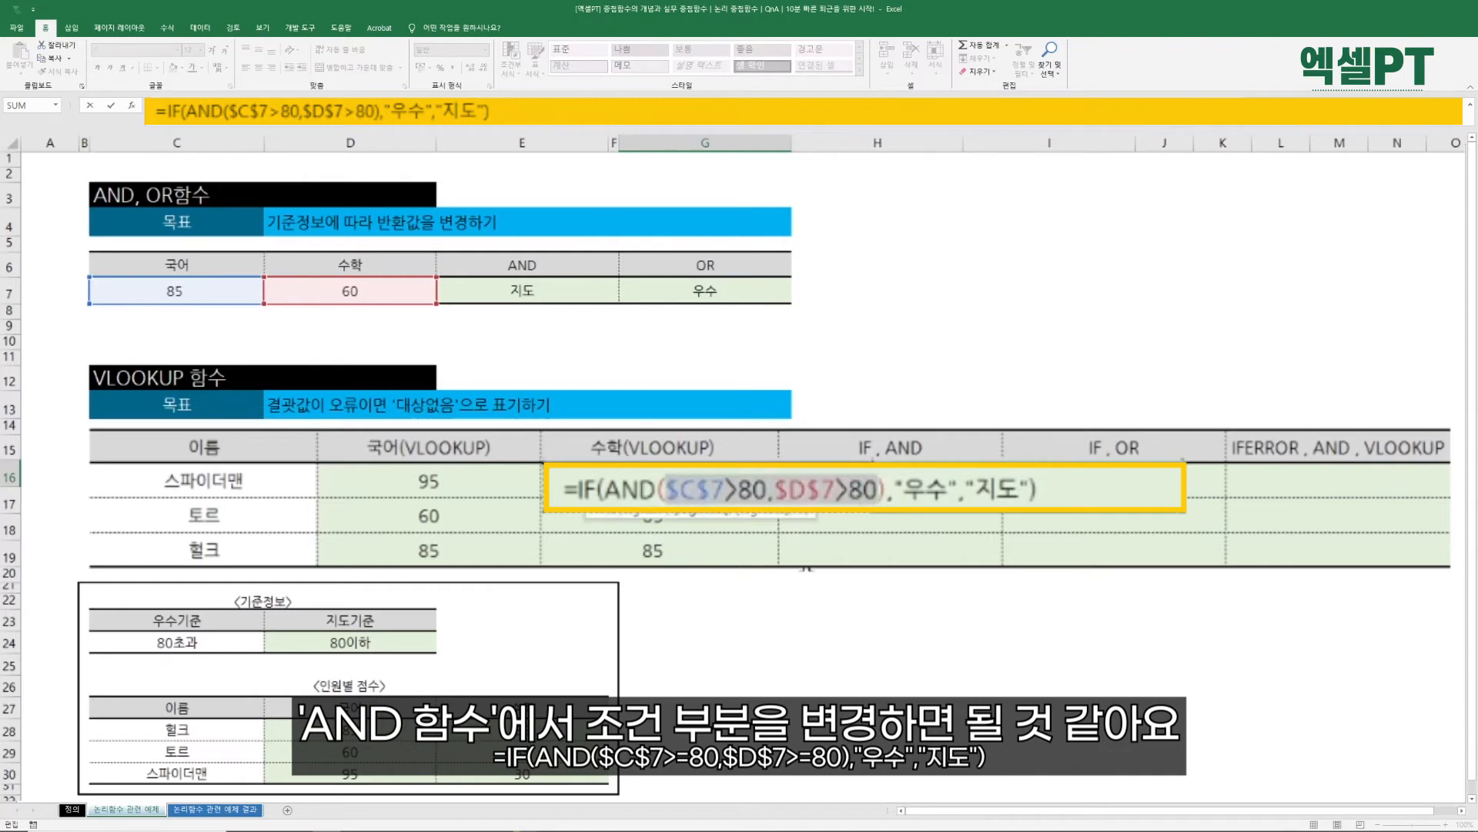
{"action": "key", "text": "BackSpace"}
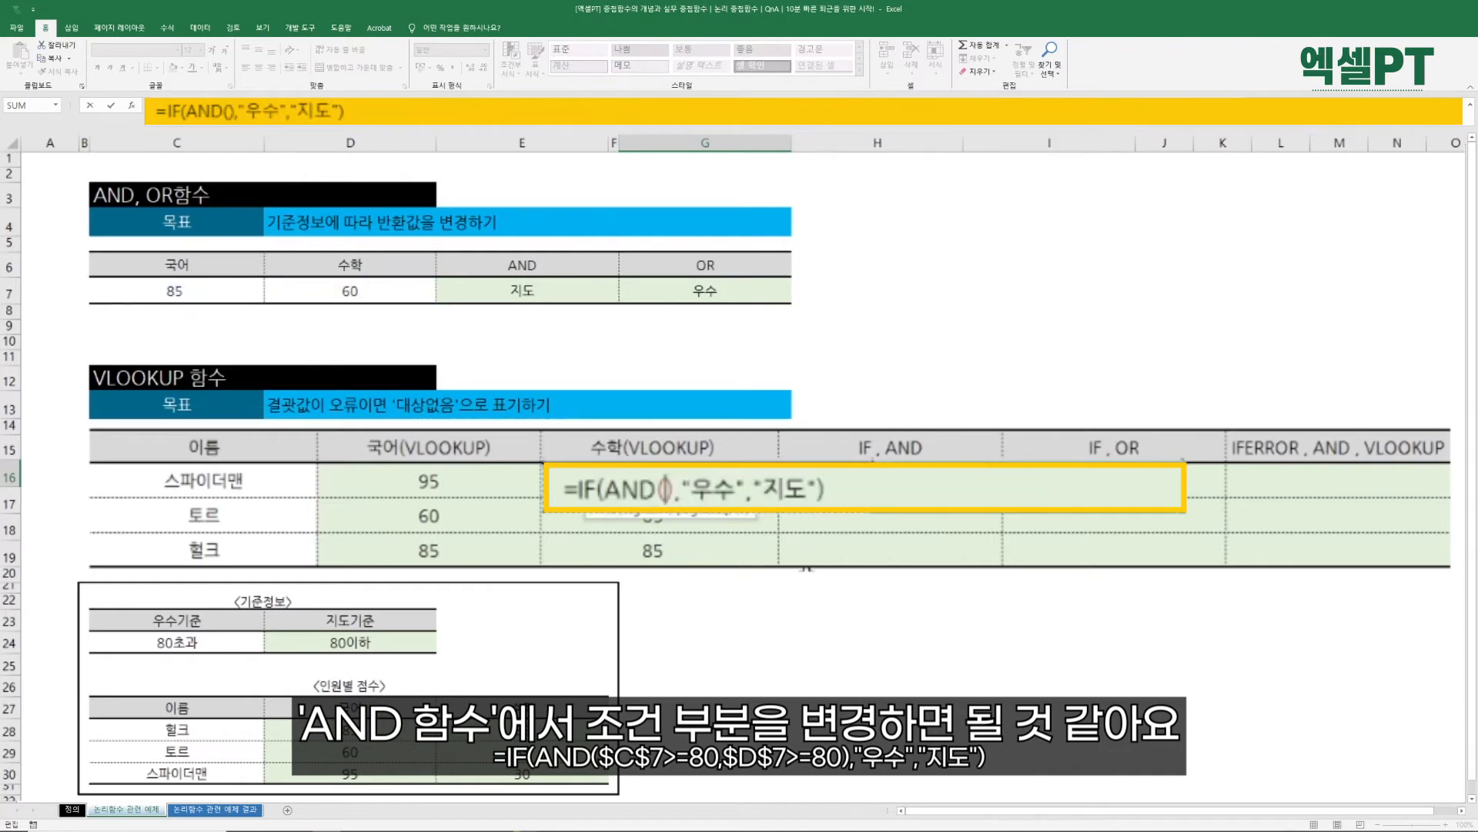
Insert a VLOOKUP inside AND in G16 with lookup value $C16 and table range $C$27:$E$30.
{"action": "type", "text": "vl"}
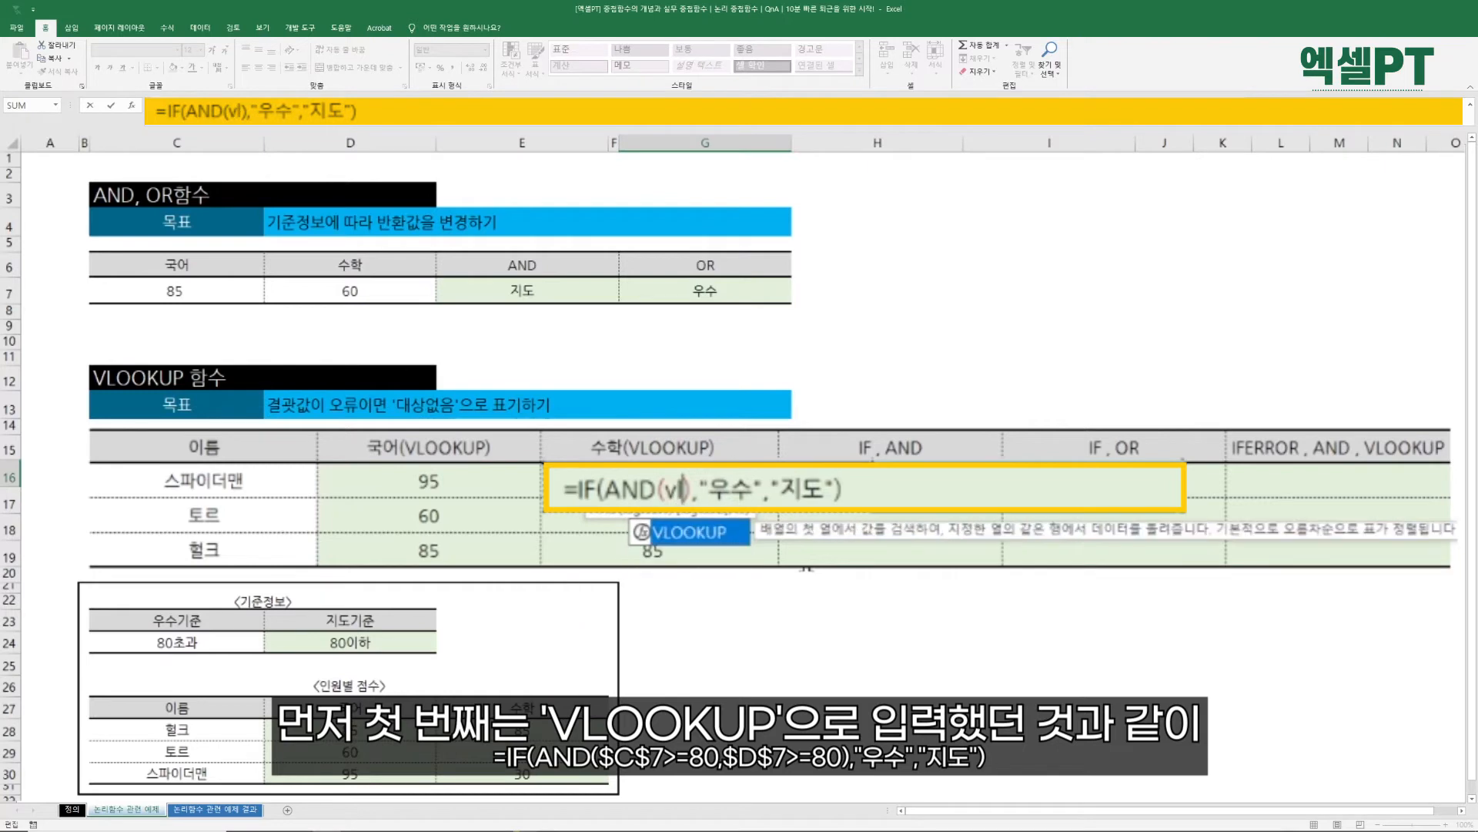
{"action": "key", "text": "Tab"}
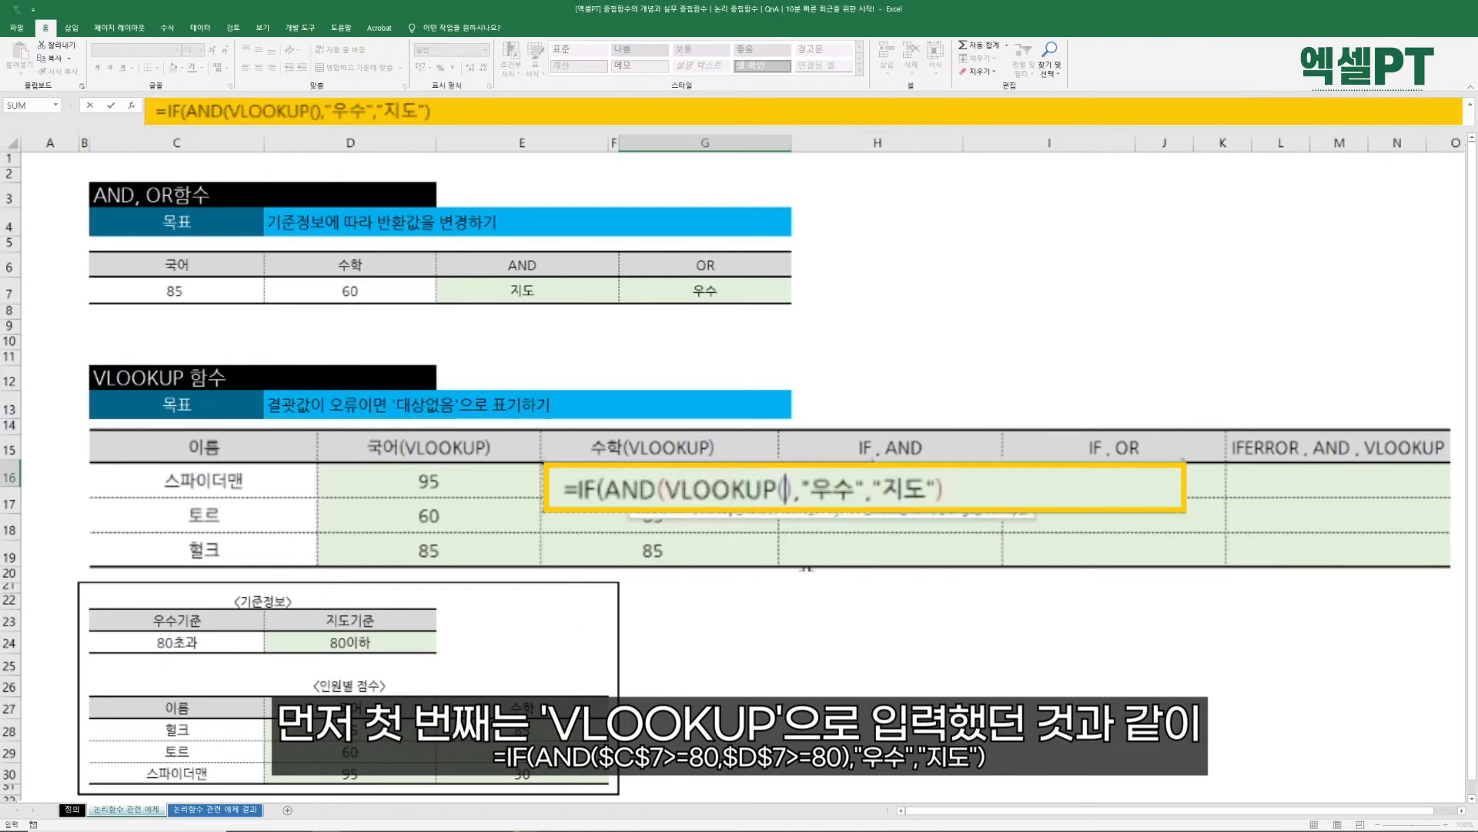
{"action": "left_click", "coordinate": [293, 479]}
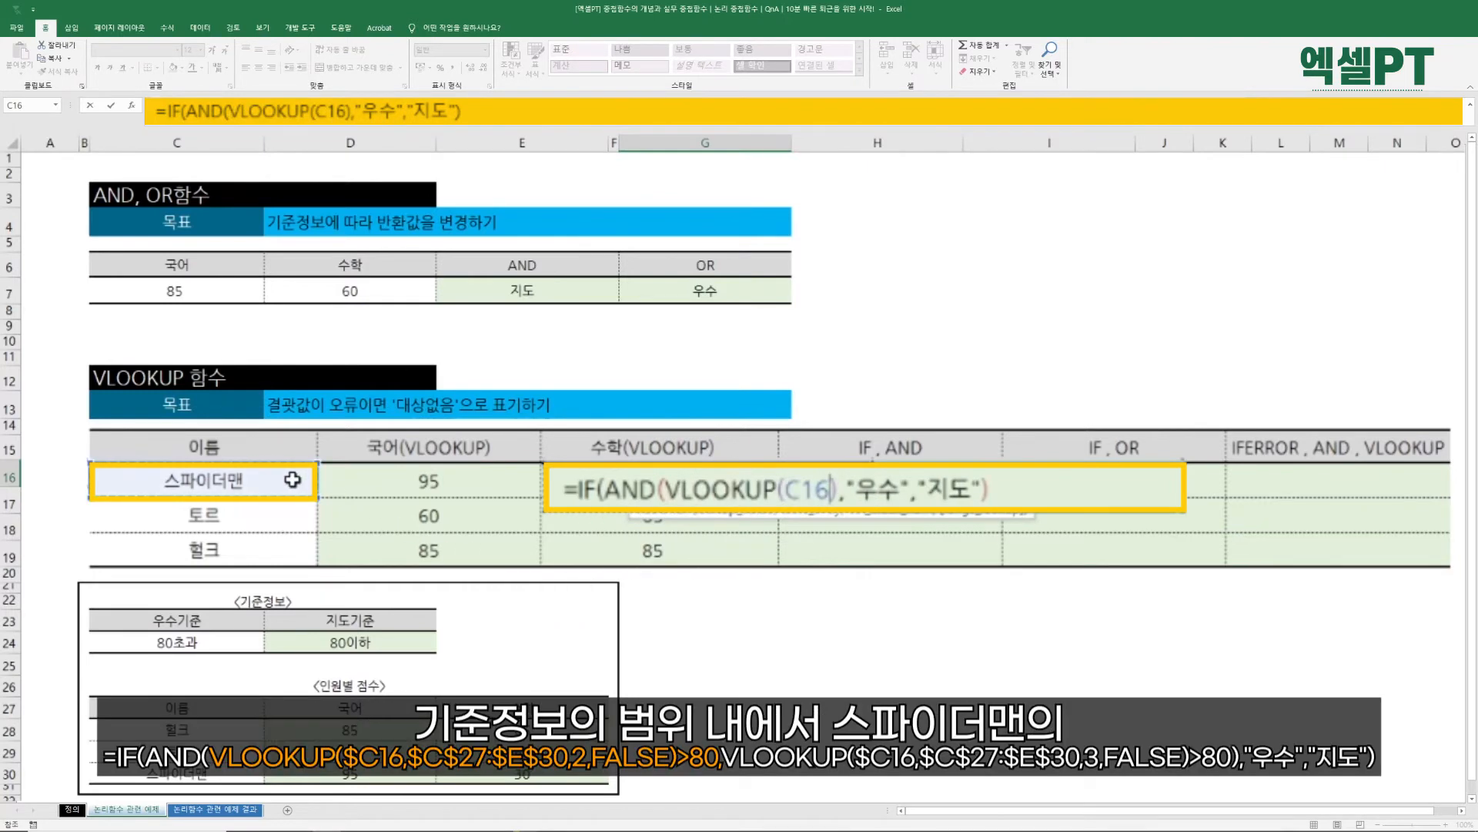
{"action": "key", "text": "F4"}
{"action": "key", "text": "F4"}
{"action": "key", "text": "F4"}
{"action": "type", "text": ","}
{"action": "left_click_drag", "start_coordinate": [178, 707], "coordinate": [522, 773]}
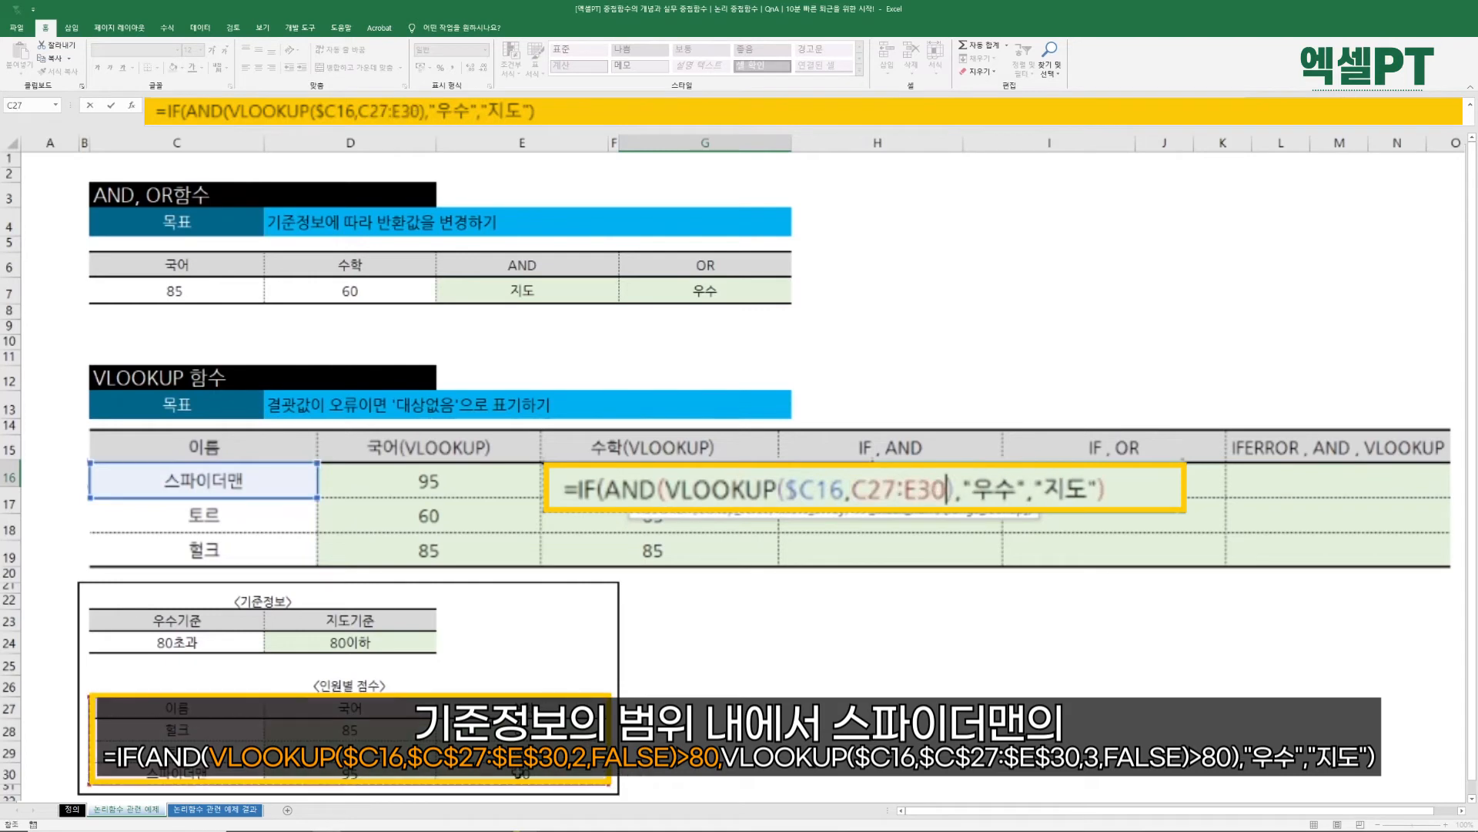
{"action": "key", "text": "F4"}
{"action": "type", "text": ","}
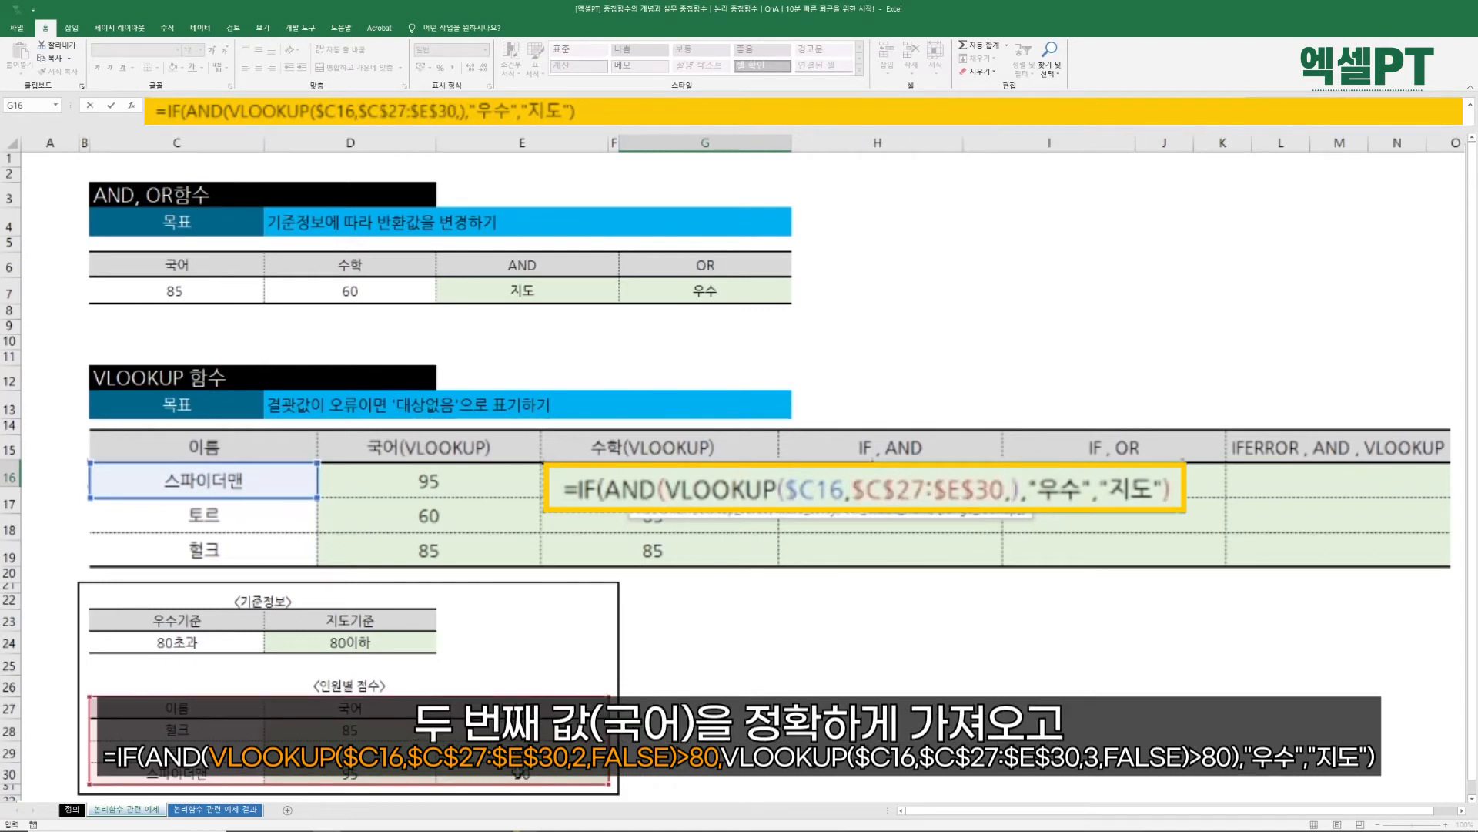
Complete the VLOOKUP condition in G16 with column number 2, exact match FALSE and the comparison >80.
{"action": "type", "text": "2"}
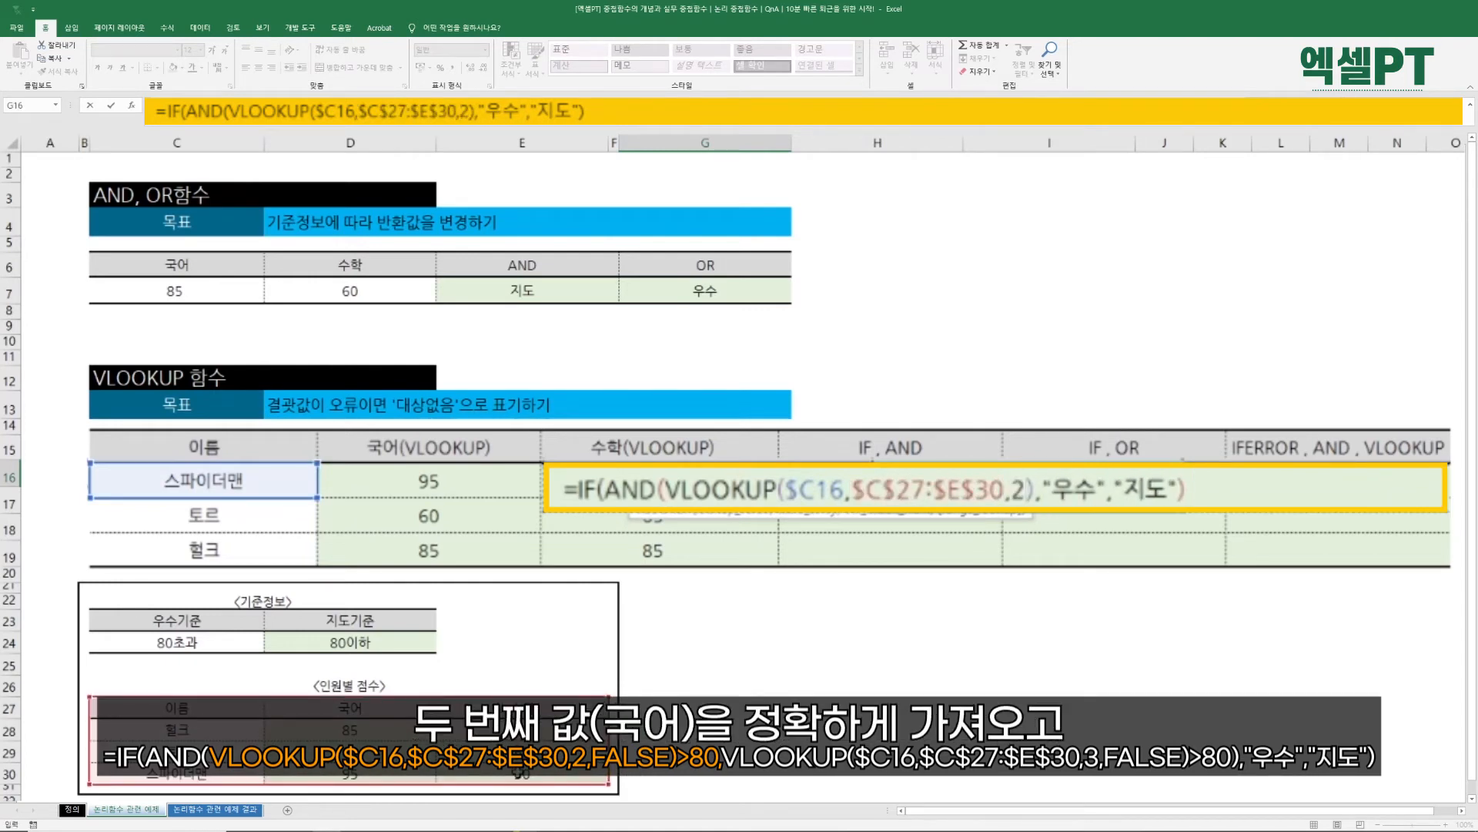
{"action": "type", "text": ","}
{"action": "key", "text": "Down"}
{"action": "key", "text": "Tab"}
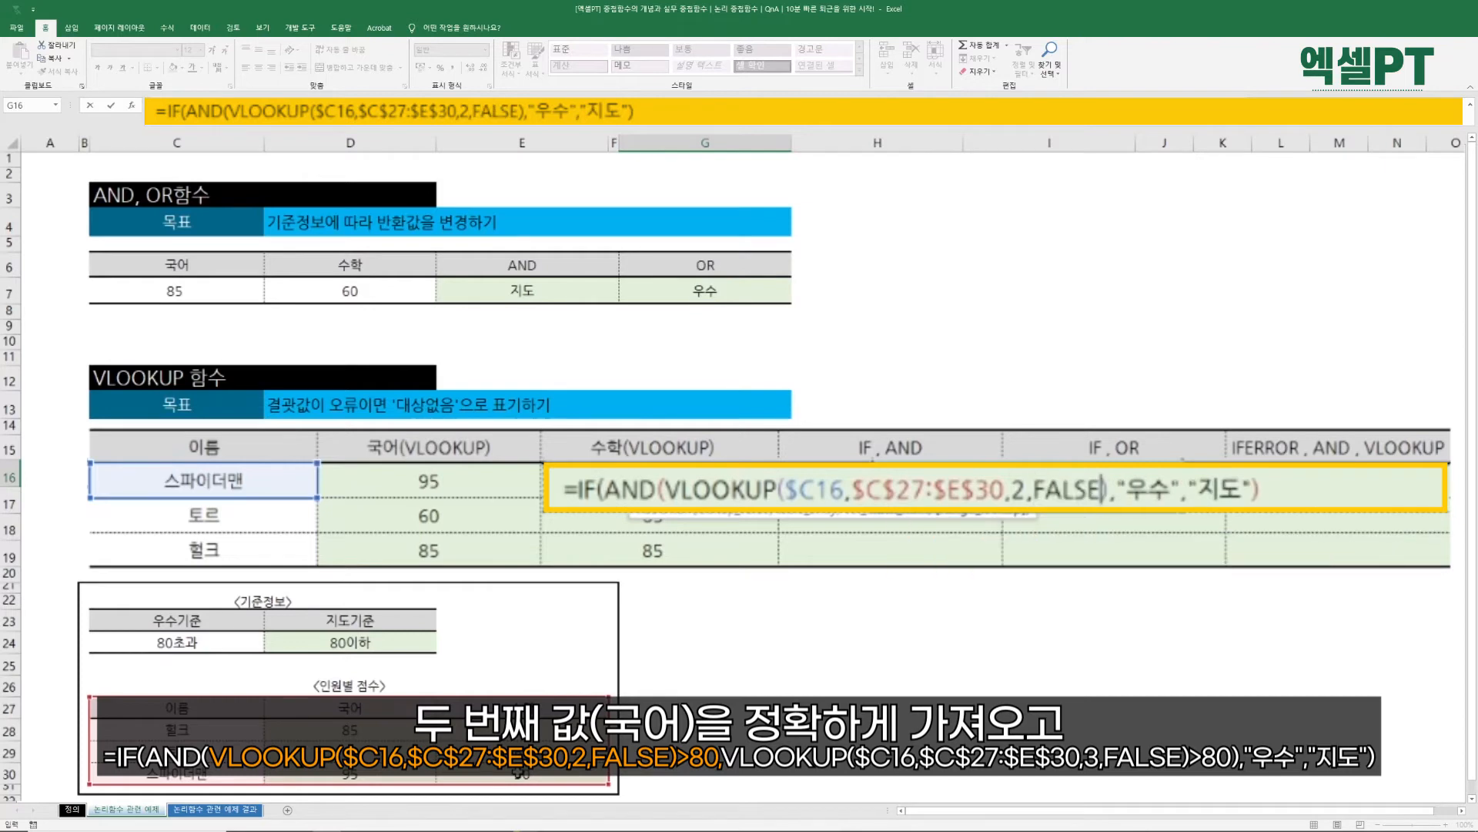
{"action": "type", "text": ")>80"}
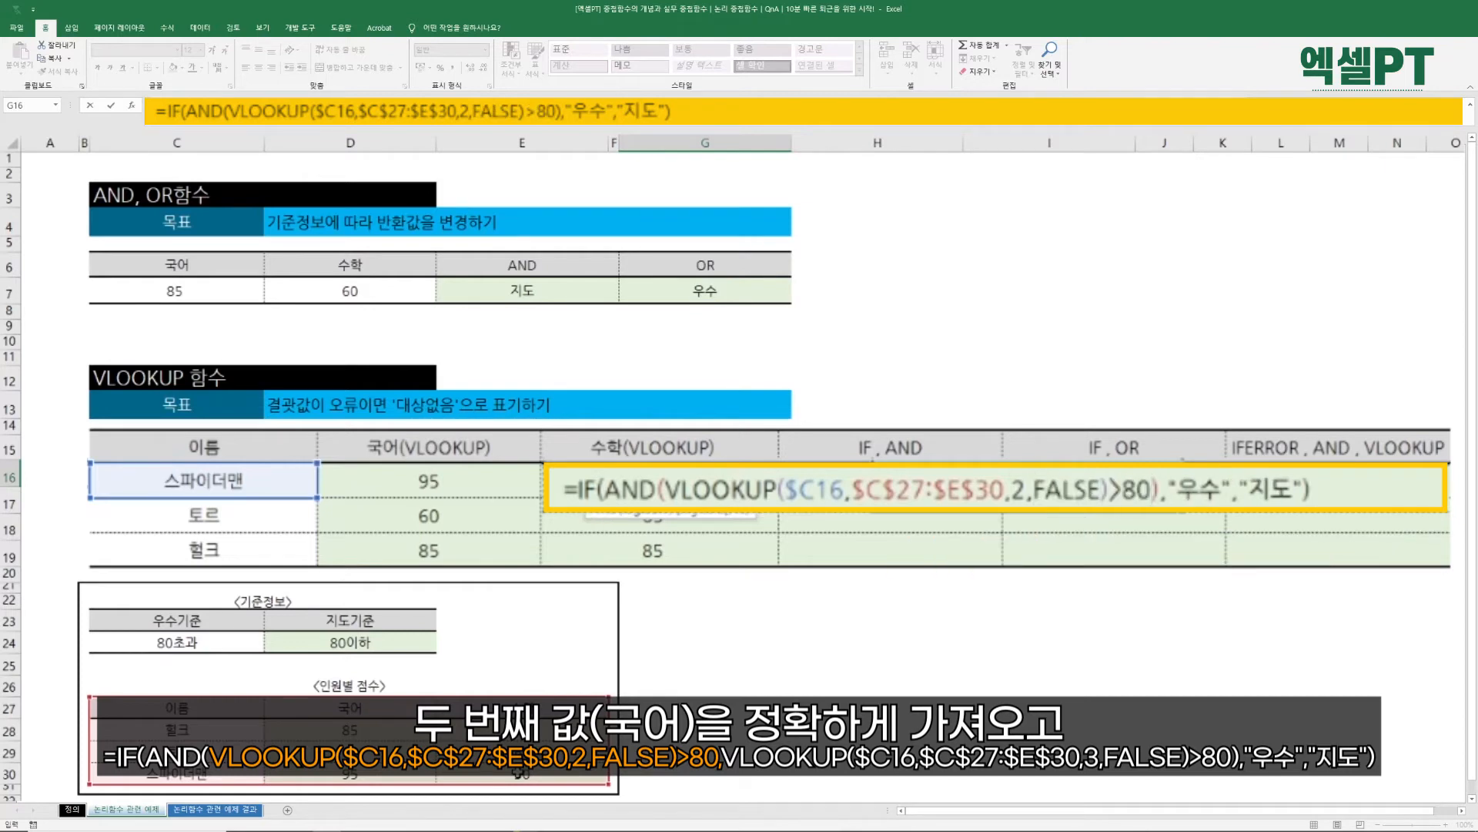
Duplicate the VLOOKUP condition as AND's second argument in G16, change its column number to 3, and enter the formula.
{"action": "type", "text": ","}
{"action": "left_click_drag", "start_coordinate": [664, 489], "coordinate": [1153, 497]}
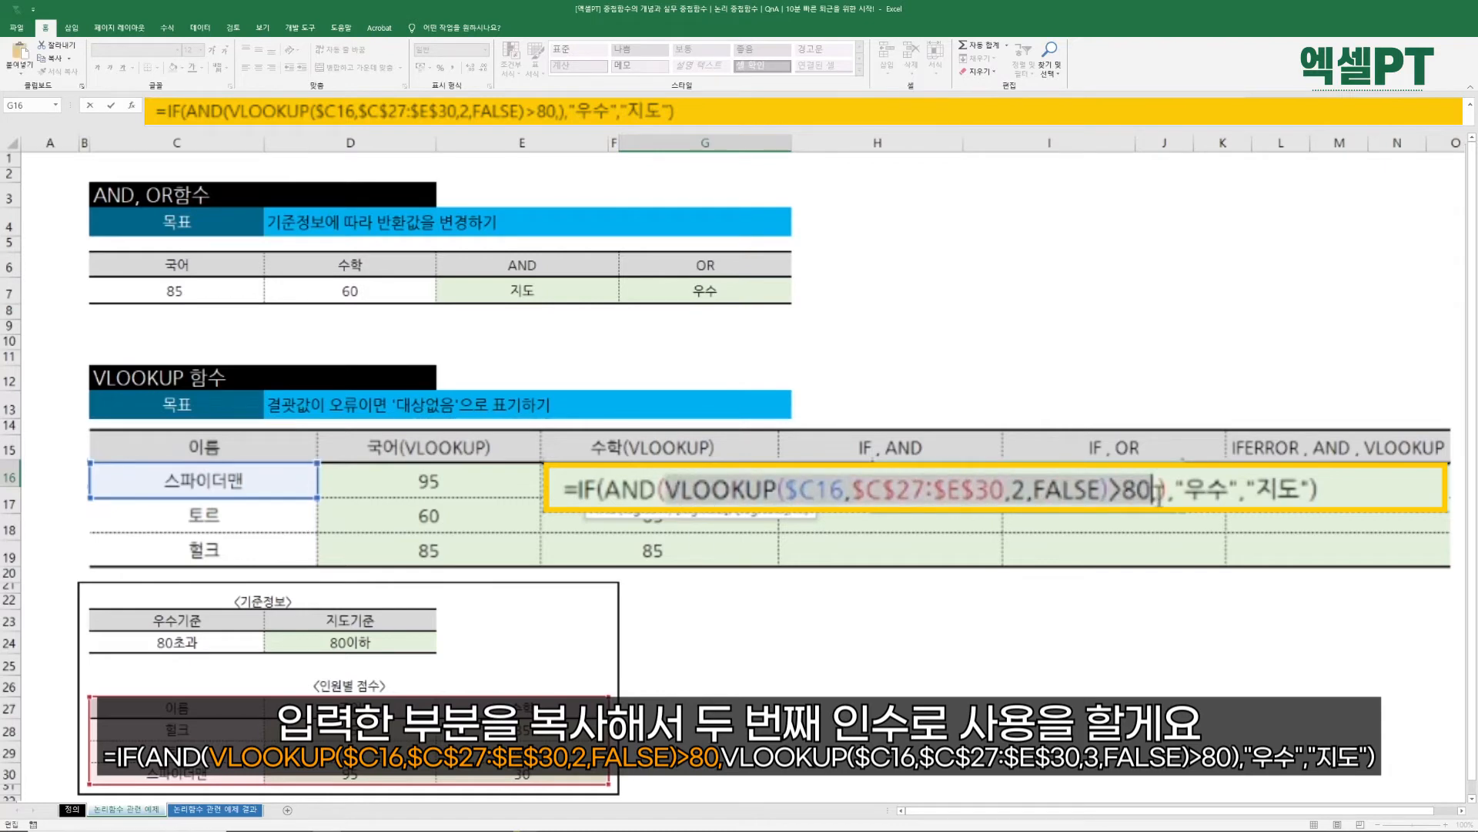
{"action": "left_click", "coordinate": [1157, 492]}
{"action": "key", "text": "ctrl+v"}
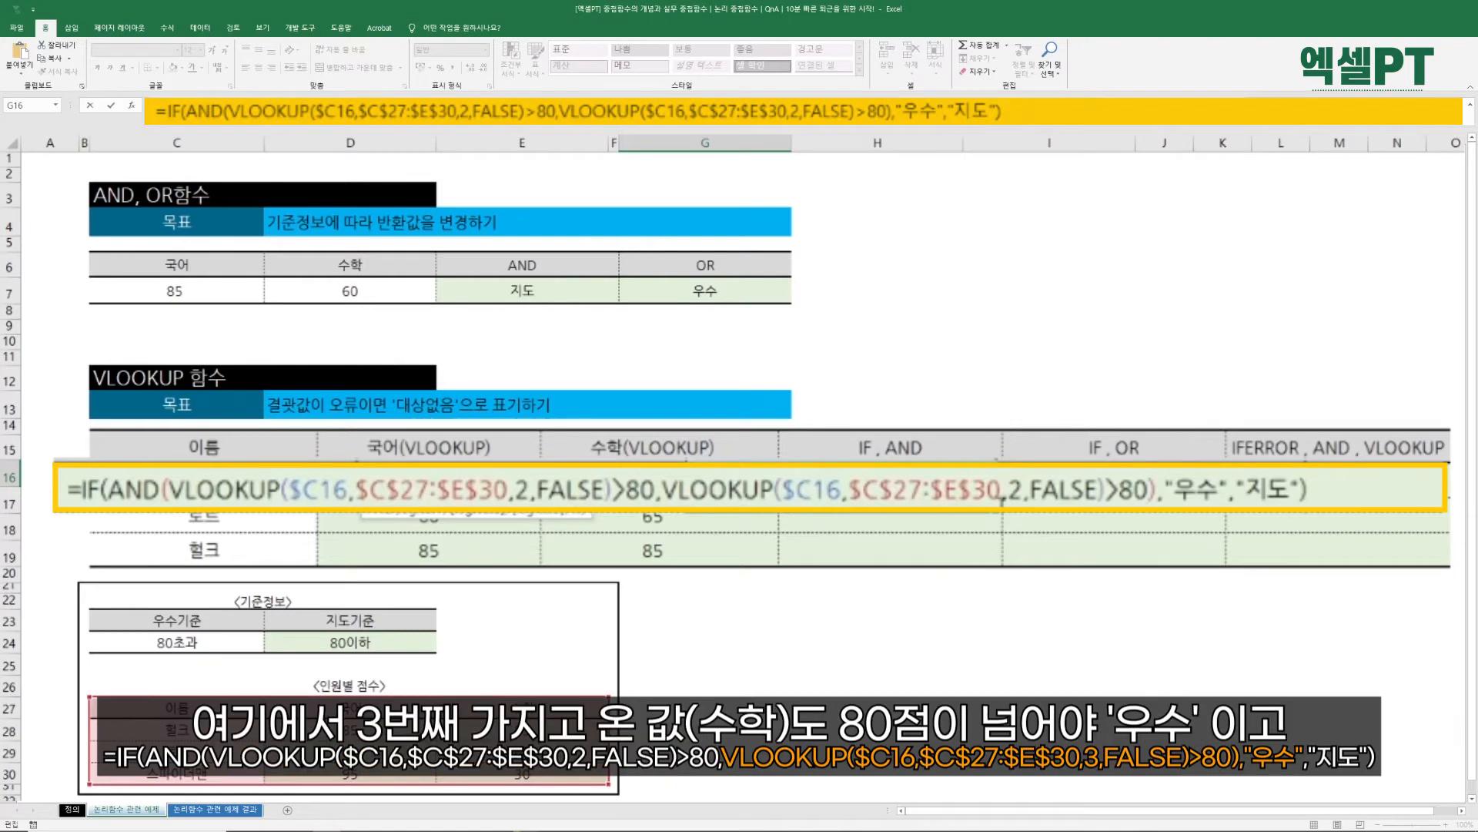
{"action": "left_click", "coordinate": [1003, 493]}
{"action": "key", "text": "Delete"}
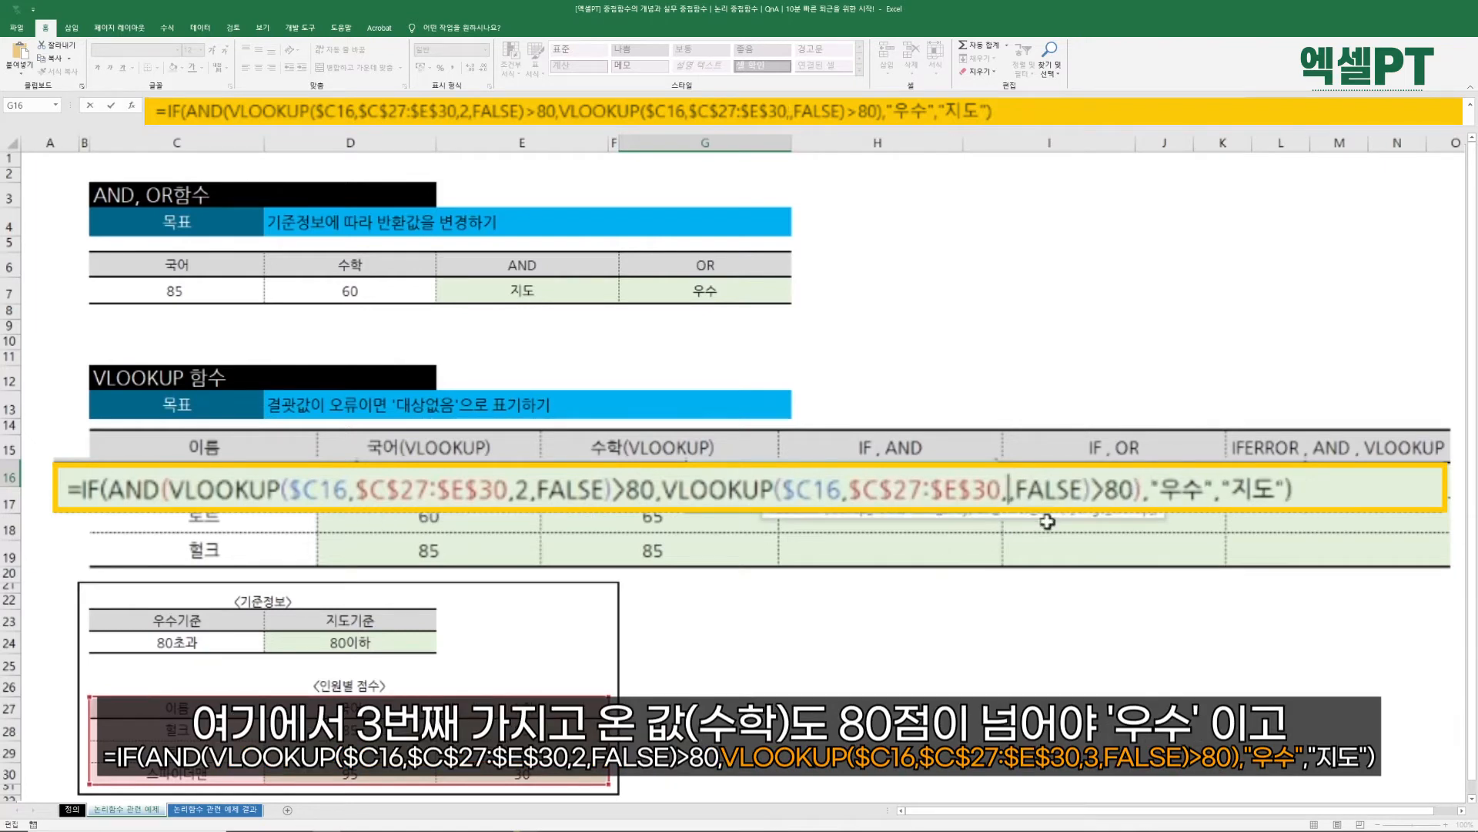
{"action": "type", "text": "3"}
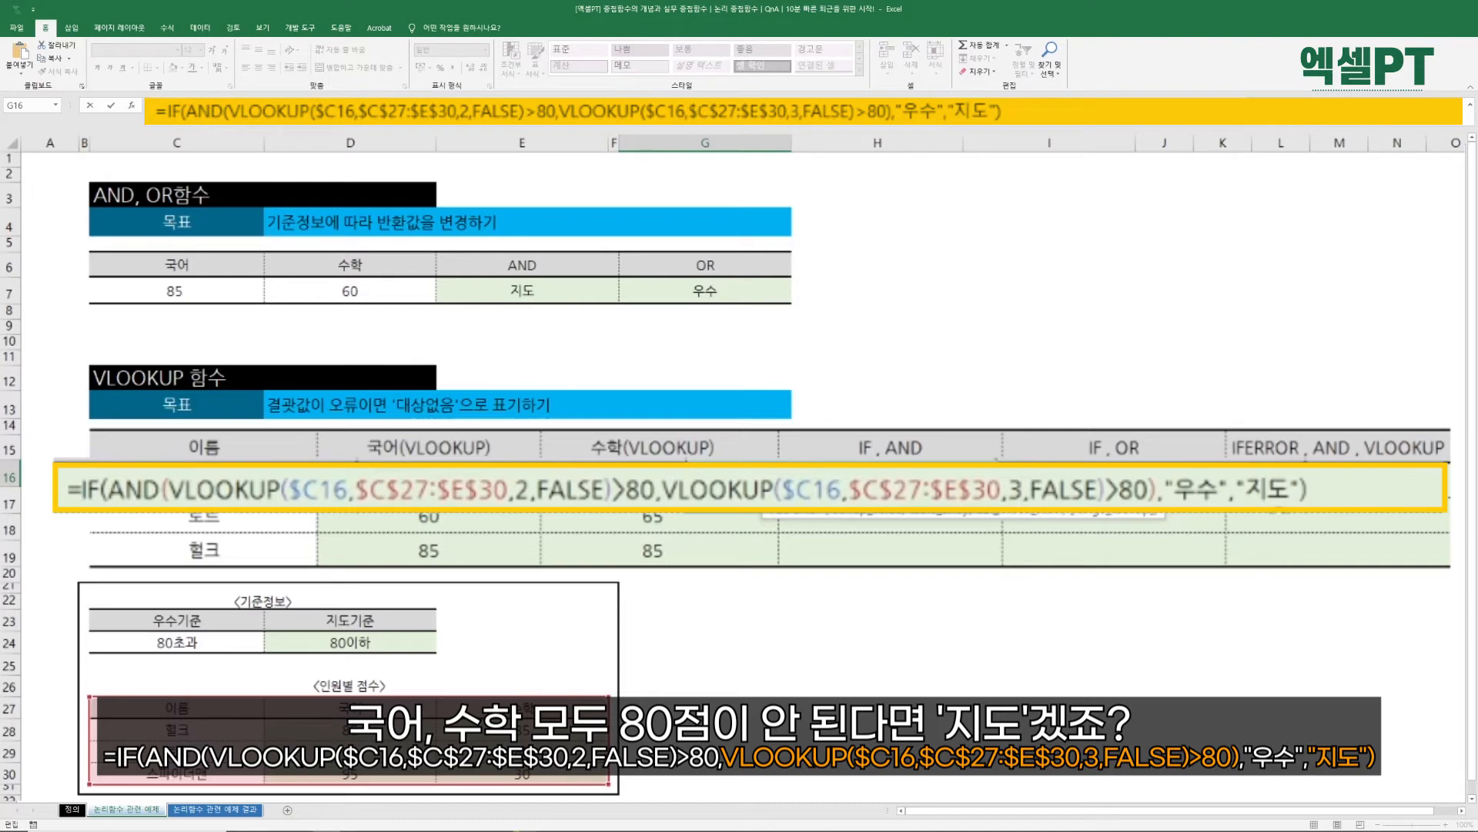
{"action": "key", "text": "Return"}
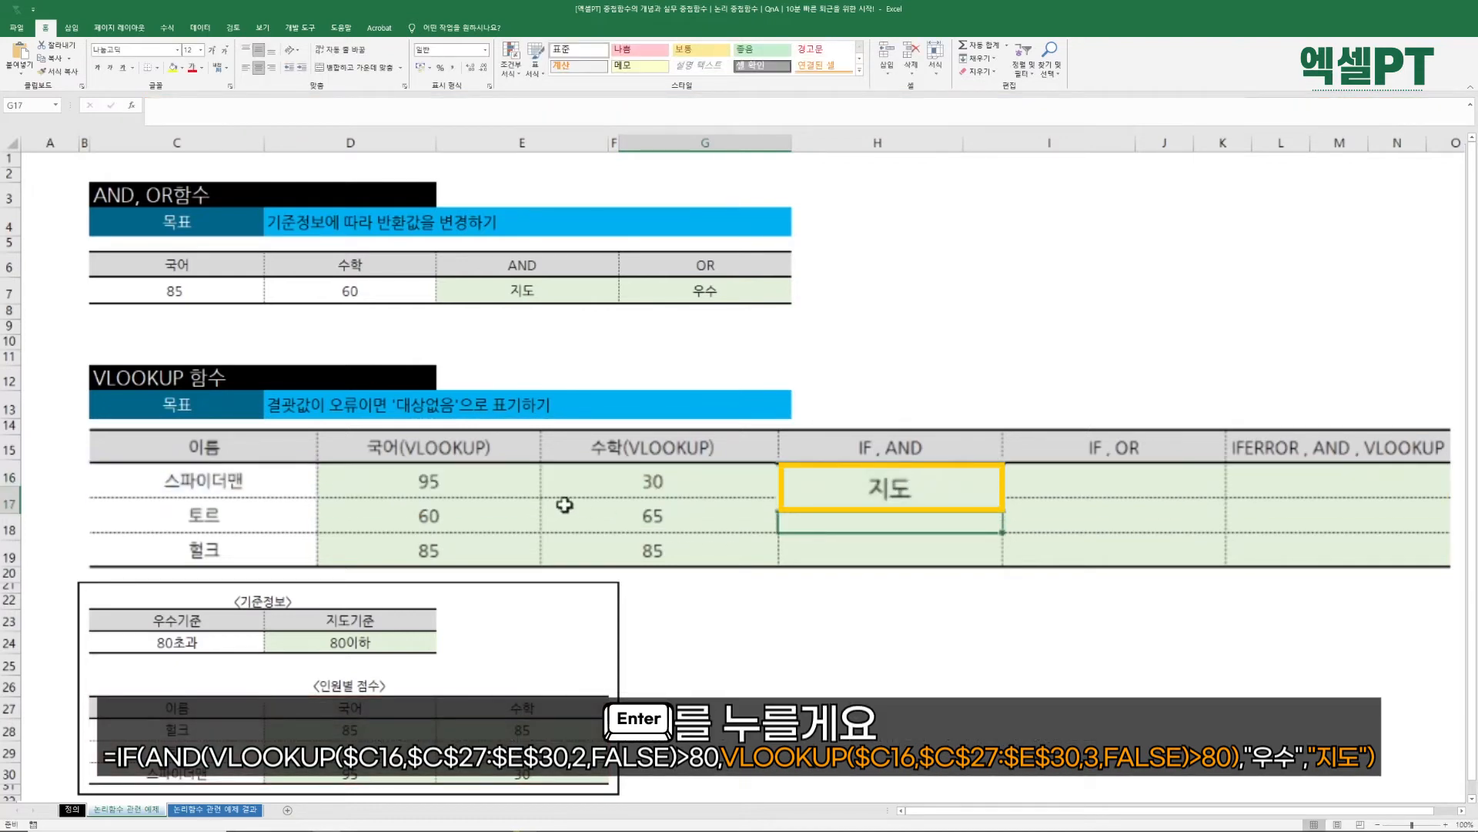
Check 스파이더맨's 국어 and 수학 scores, and fill the G16 formula down through G18 without formatting.
{"action": "left_click", "coordinate": [387, 482]}
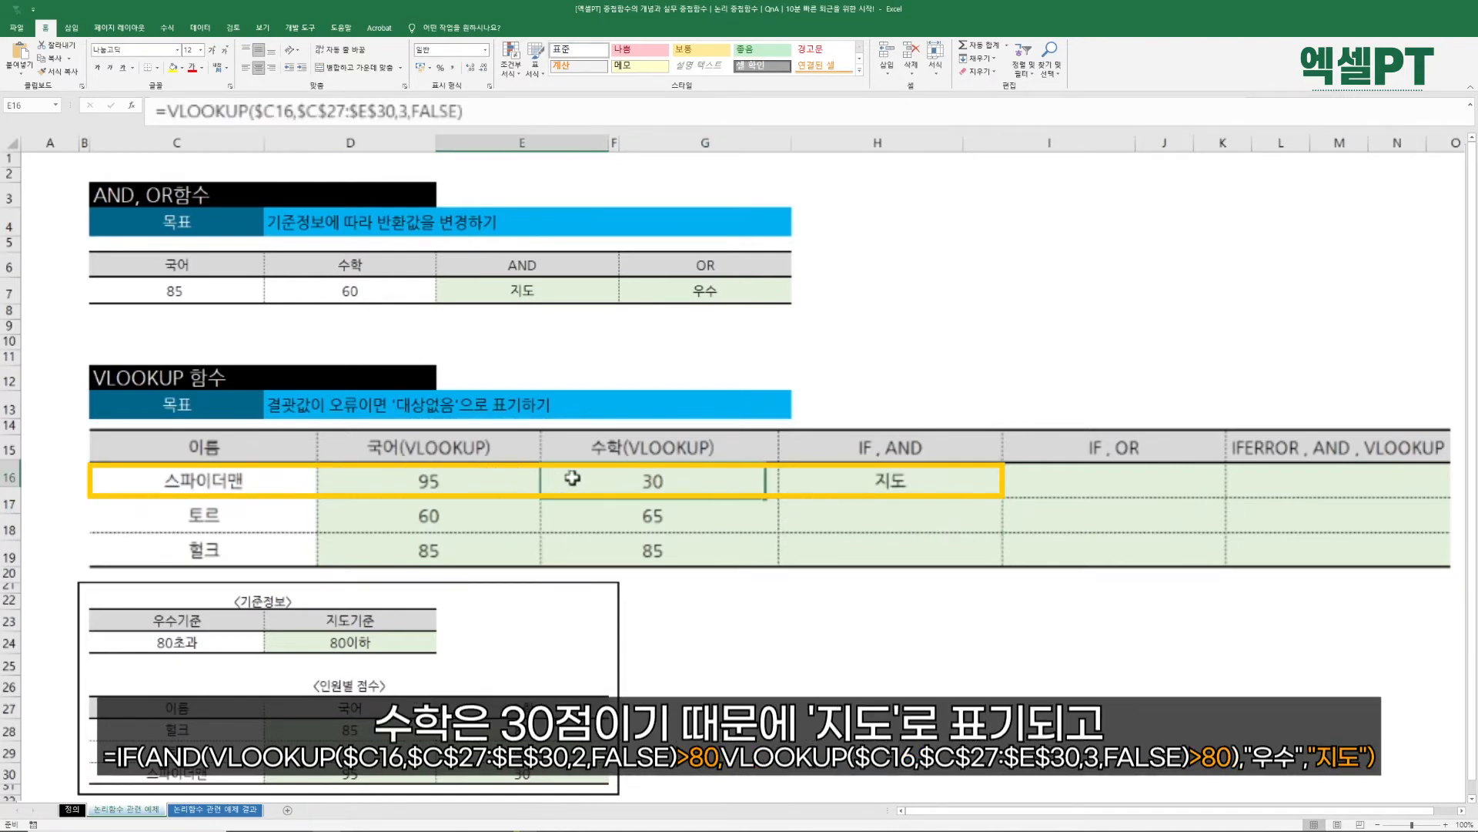
{"action": "left_click", "coordinate": [860, 483]}
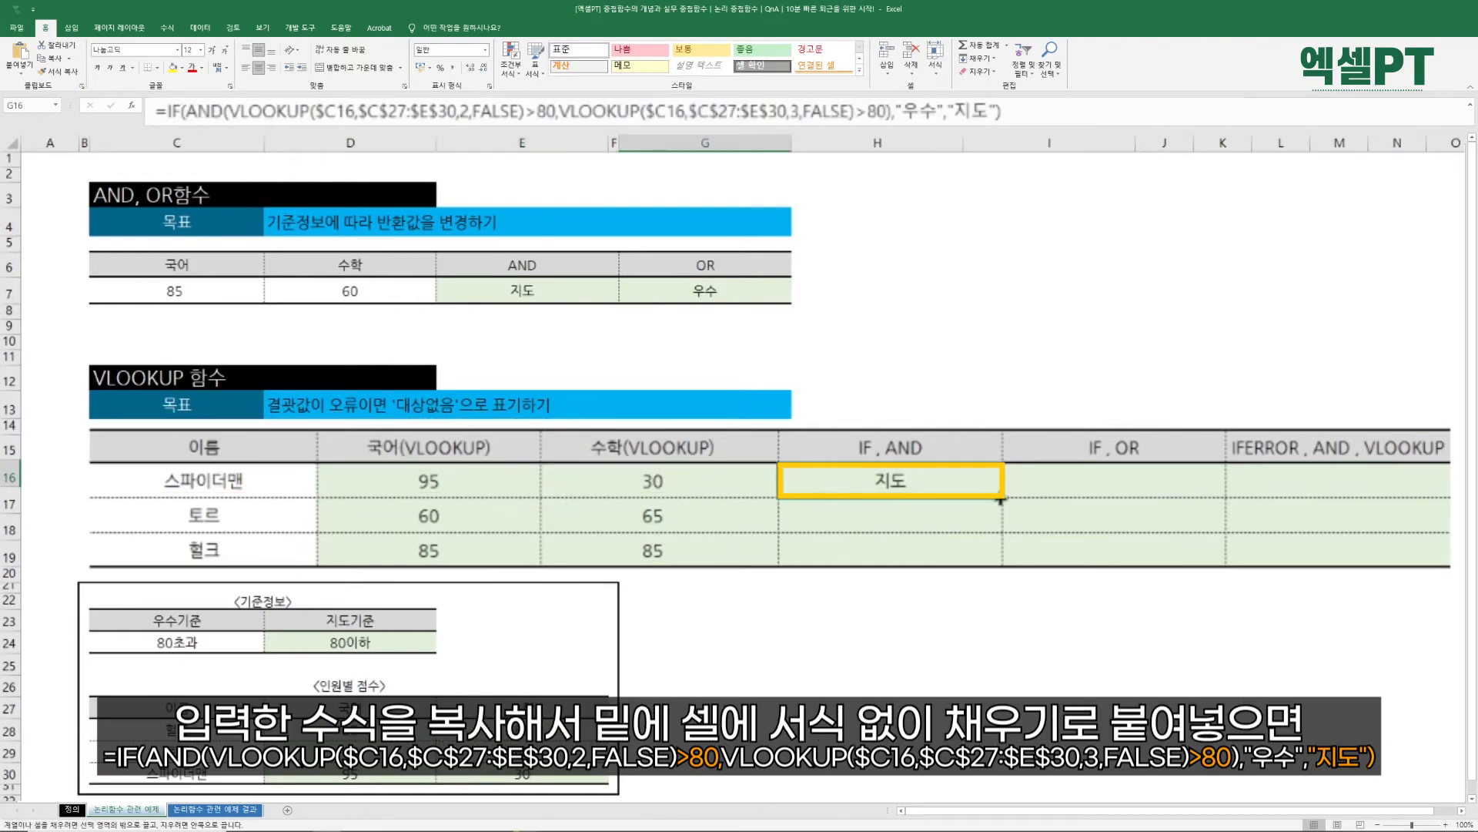
{"action": "left_click_drag", "start_coordinate": [1006, 501], "coordinate": [1003, 562]}
{"action": "left_click", "coordinate": [1018, 571]}
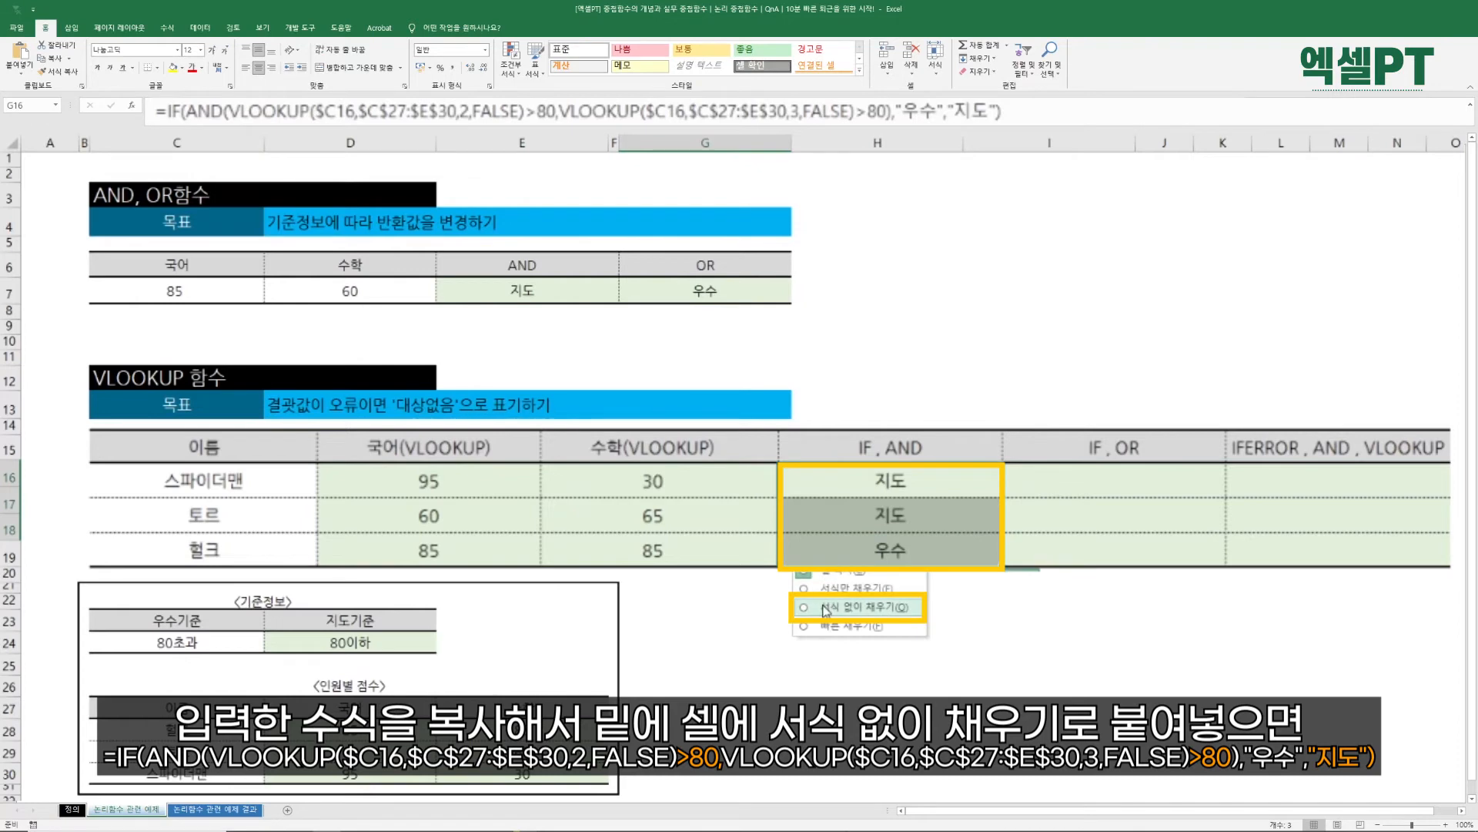
{"action": "left_click", "coordinate": [890, 602]}
{"action": "left_click", "coordinate": [890, 603]}
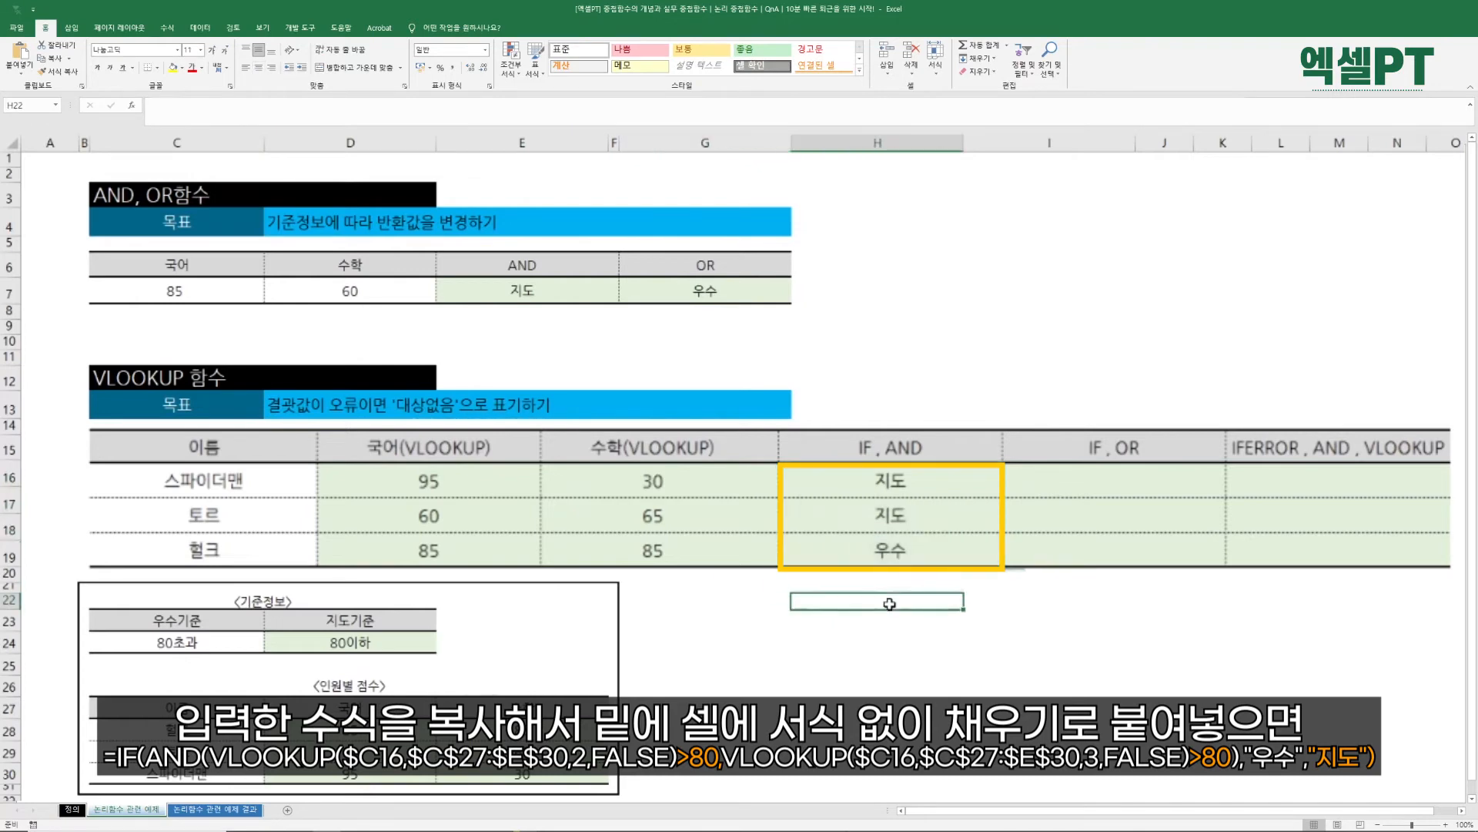
Compare the IF, AND grades of 스파이더맨, 토르 and 헐크 with their 국어 and 수학 scores.
{"action": "left_click", "coordinate": [767, 589]}
{"action": "left_click", "coordinate": [891, 483]}
{"action": "left_click", "coordinate": [504, 495]}
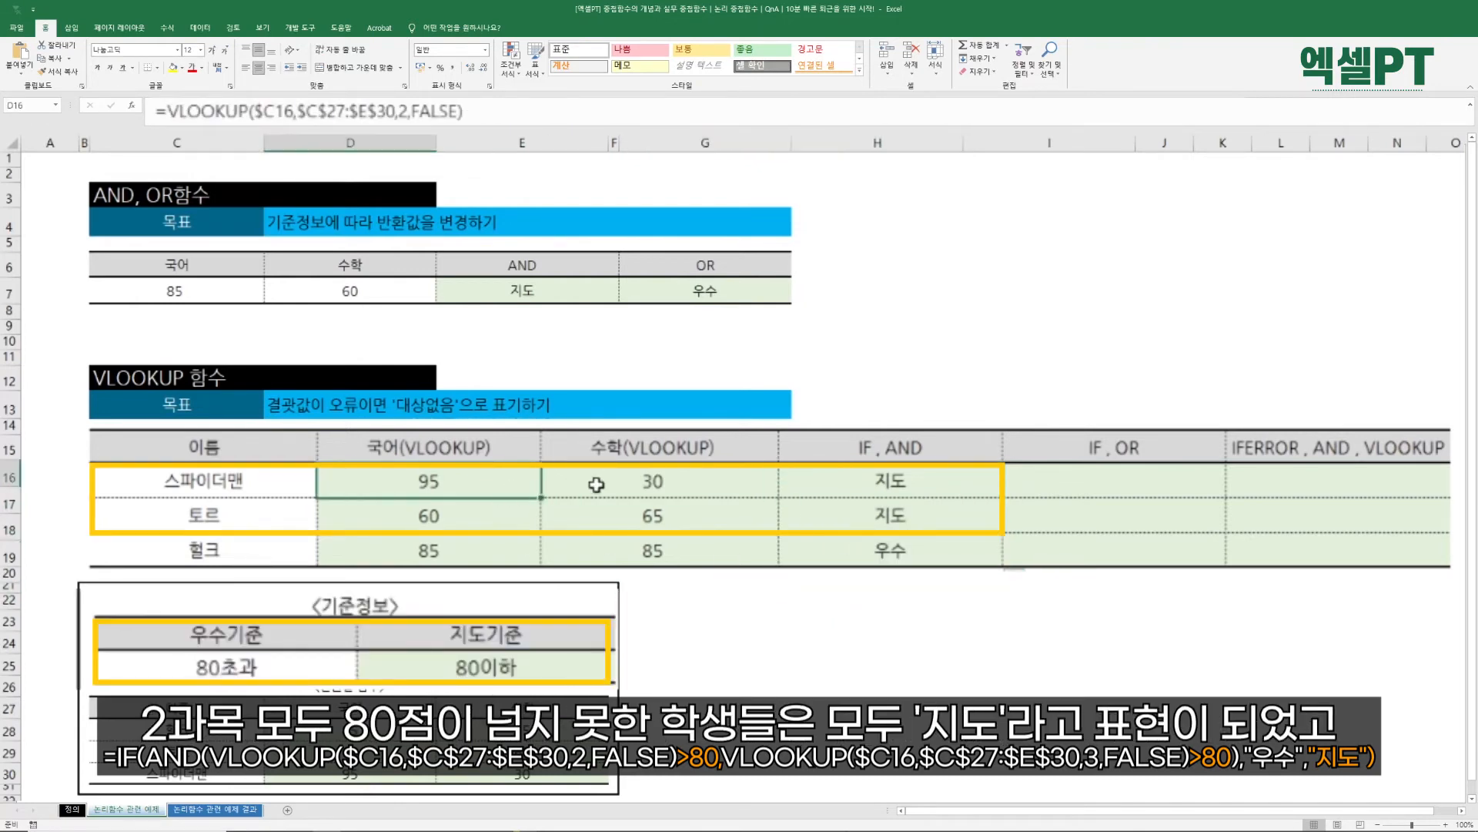
{"action": "left_click", "coordinate": [596, 485]}
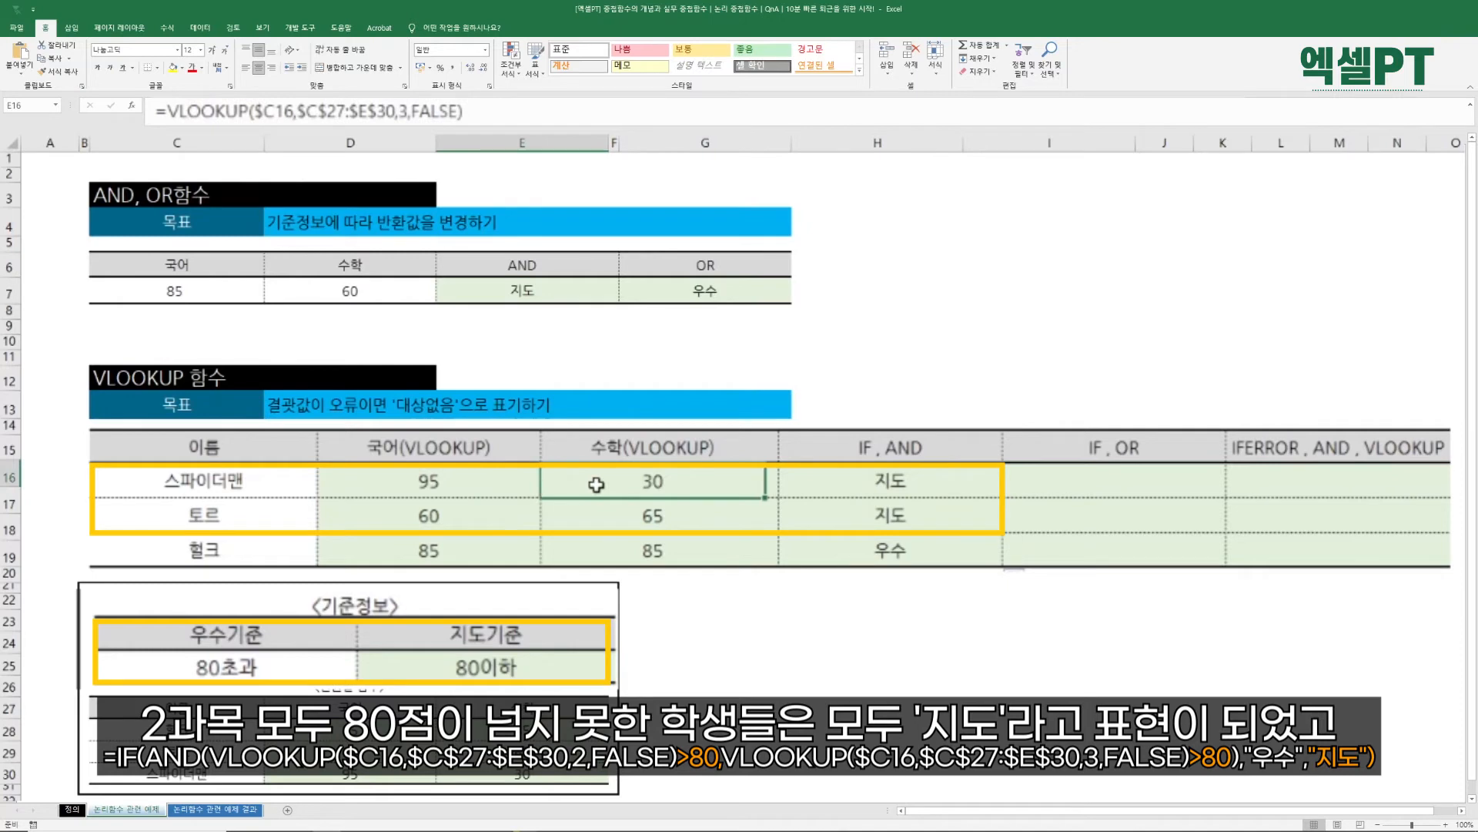
{"action": "left_click_drag", "start_coordinate": [934, 482], "coordinate": [934, 511]}
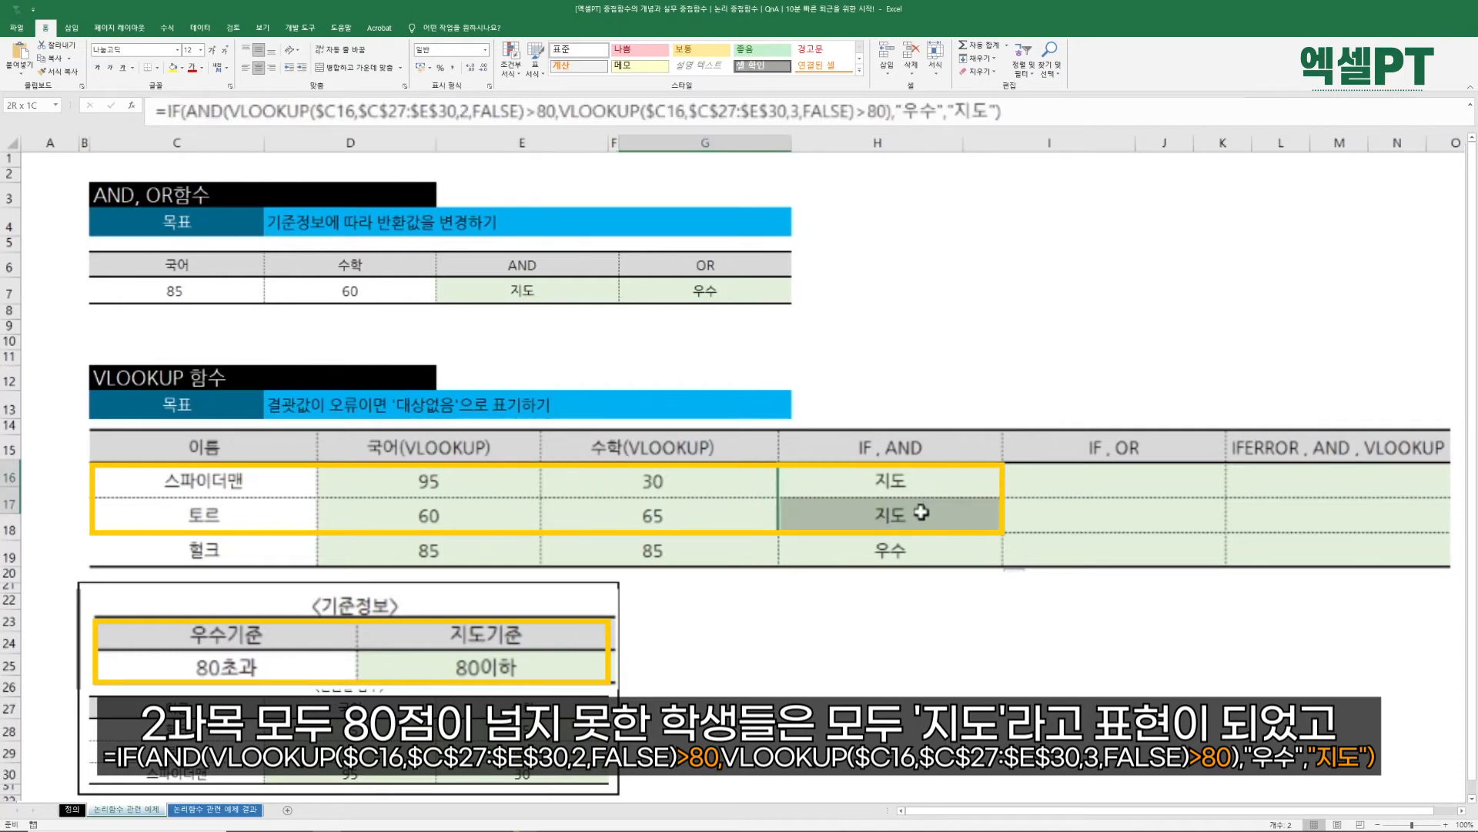
{"action": "left_click", "coordinate": [472, 547]}
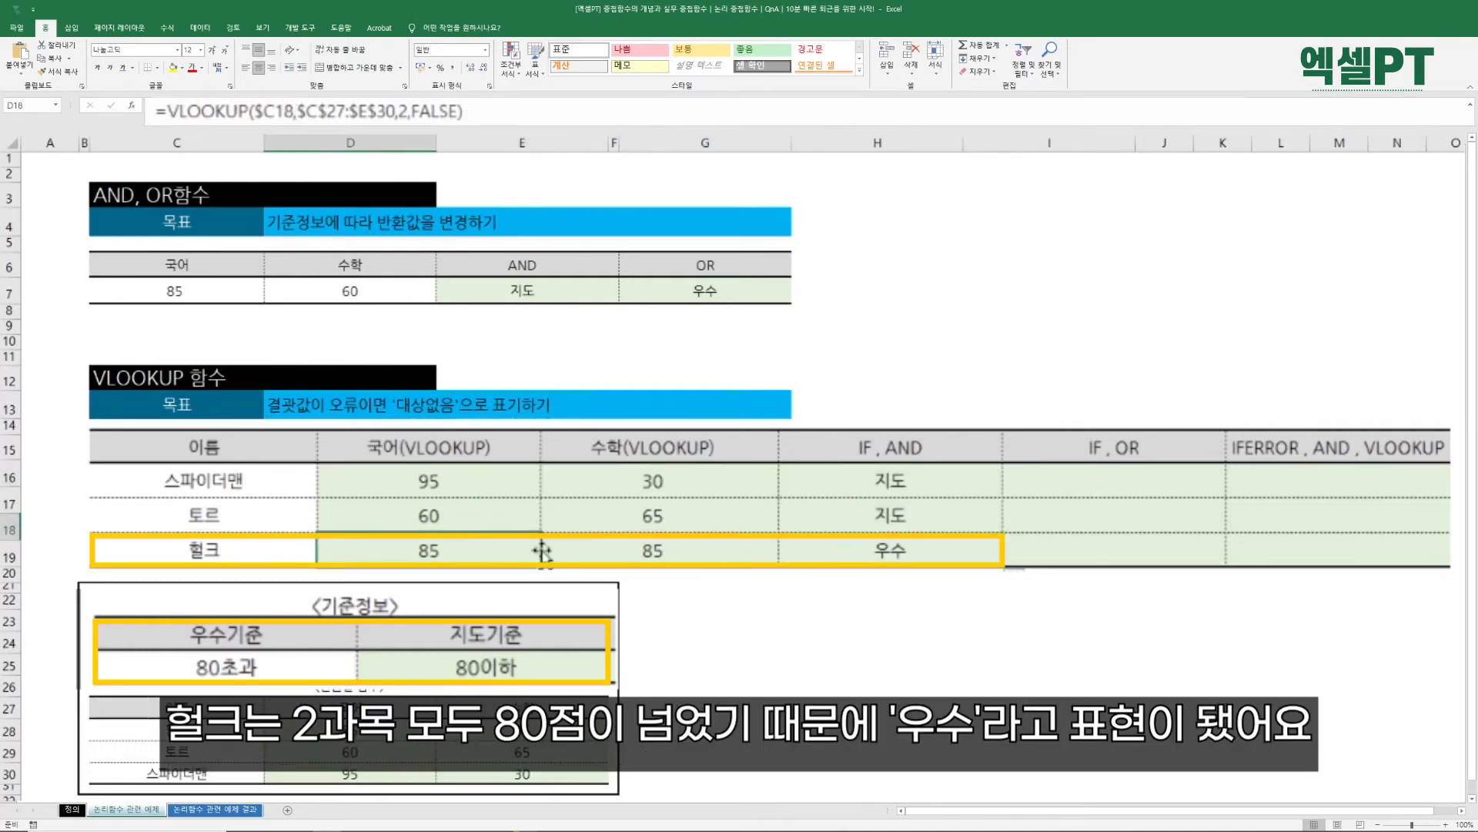
{"action": "left_click", "coordinate": [652, 553]}
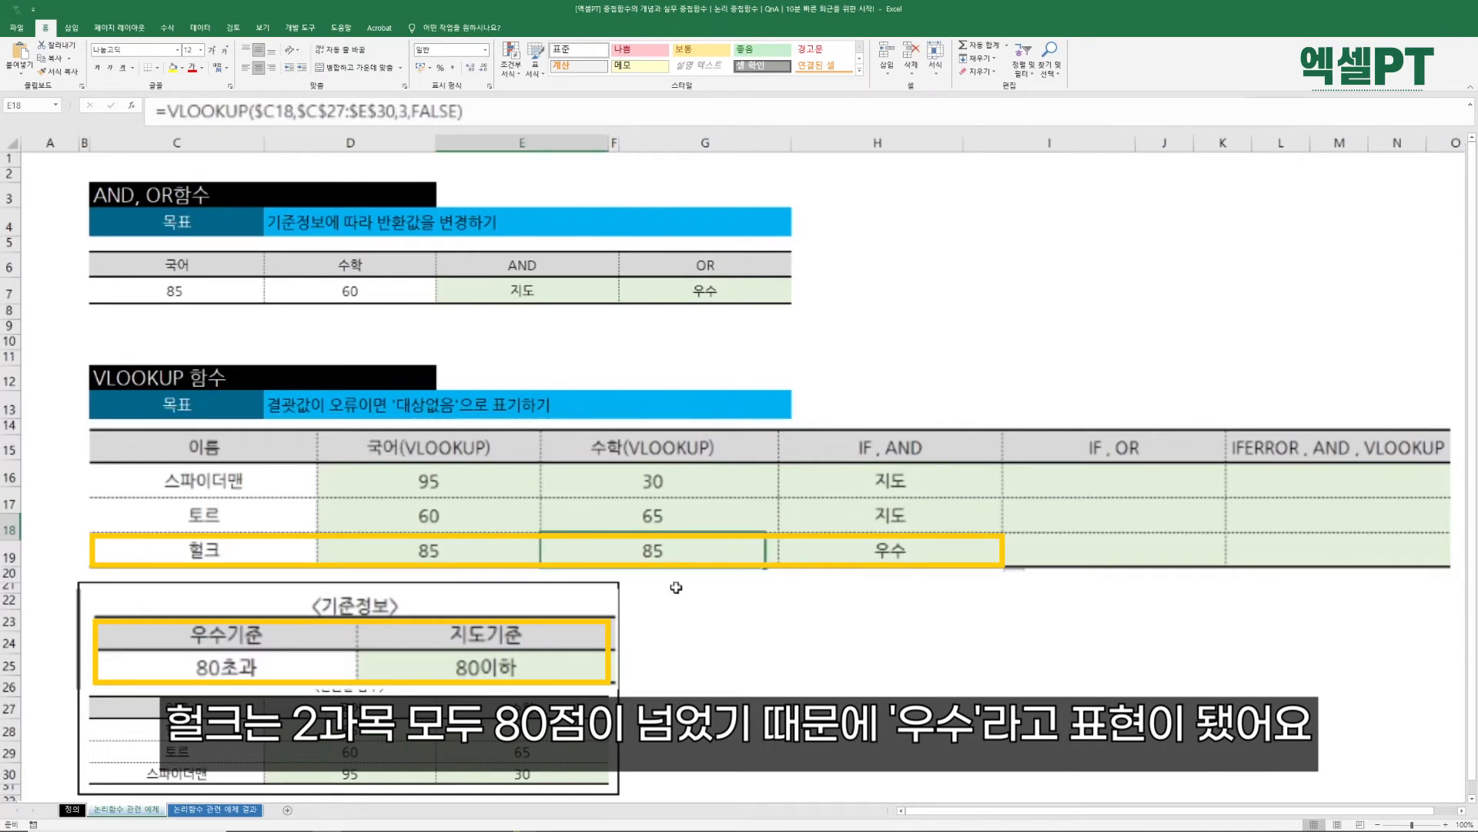
{"action": "left_click", "coordinate": [886, 558]}
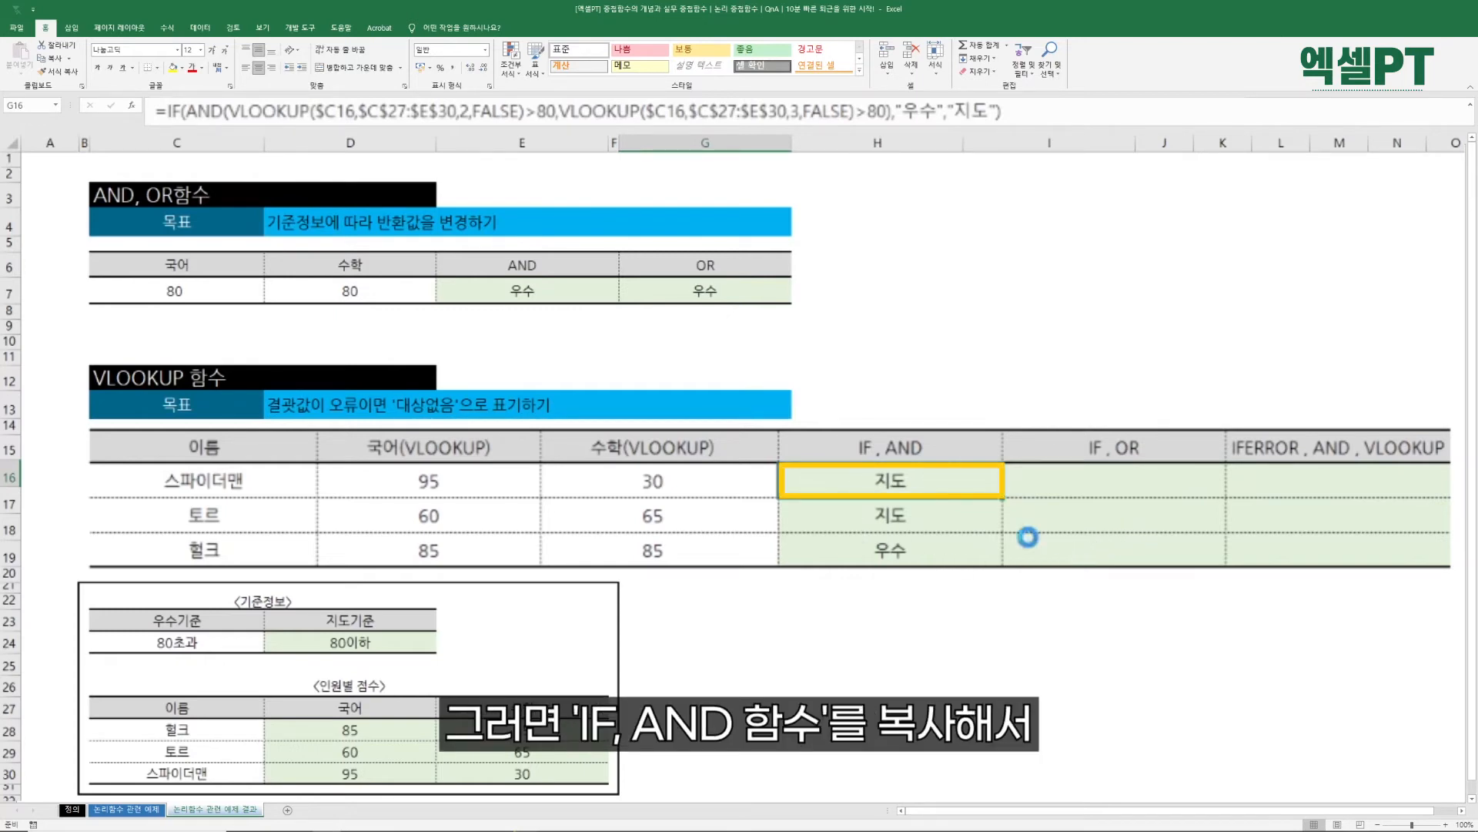
Copy the IF/AND formula from G16 into the IF, OR cell H16.
{"action": "key", "text": "ctrl+c"}
{"action": "key", "text": "Right"}
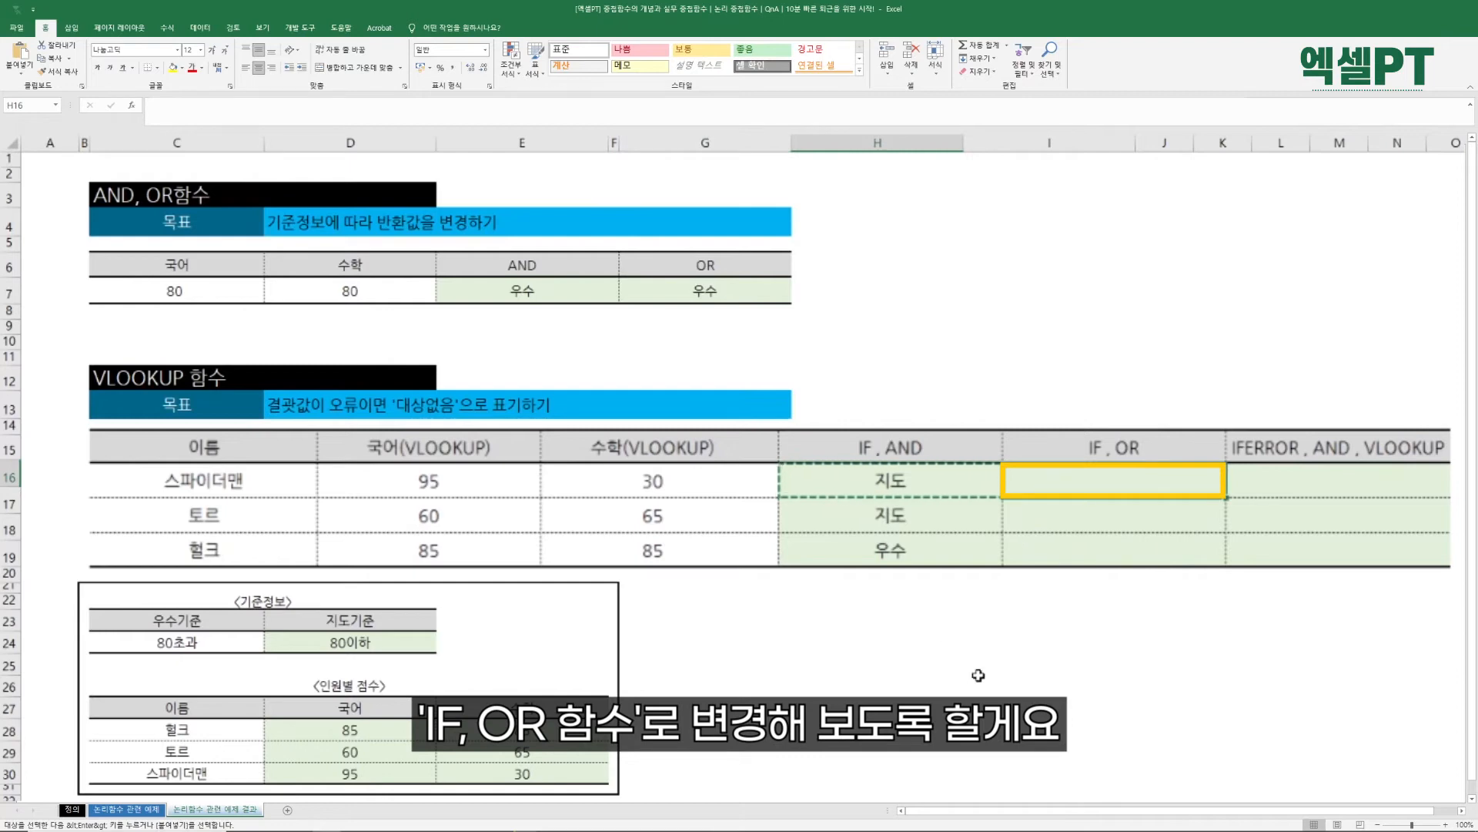
{"action": "key", "text": "ctrl+v"}
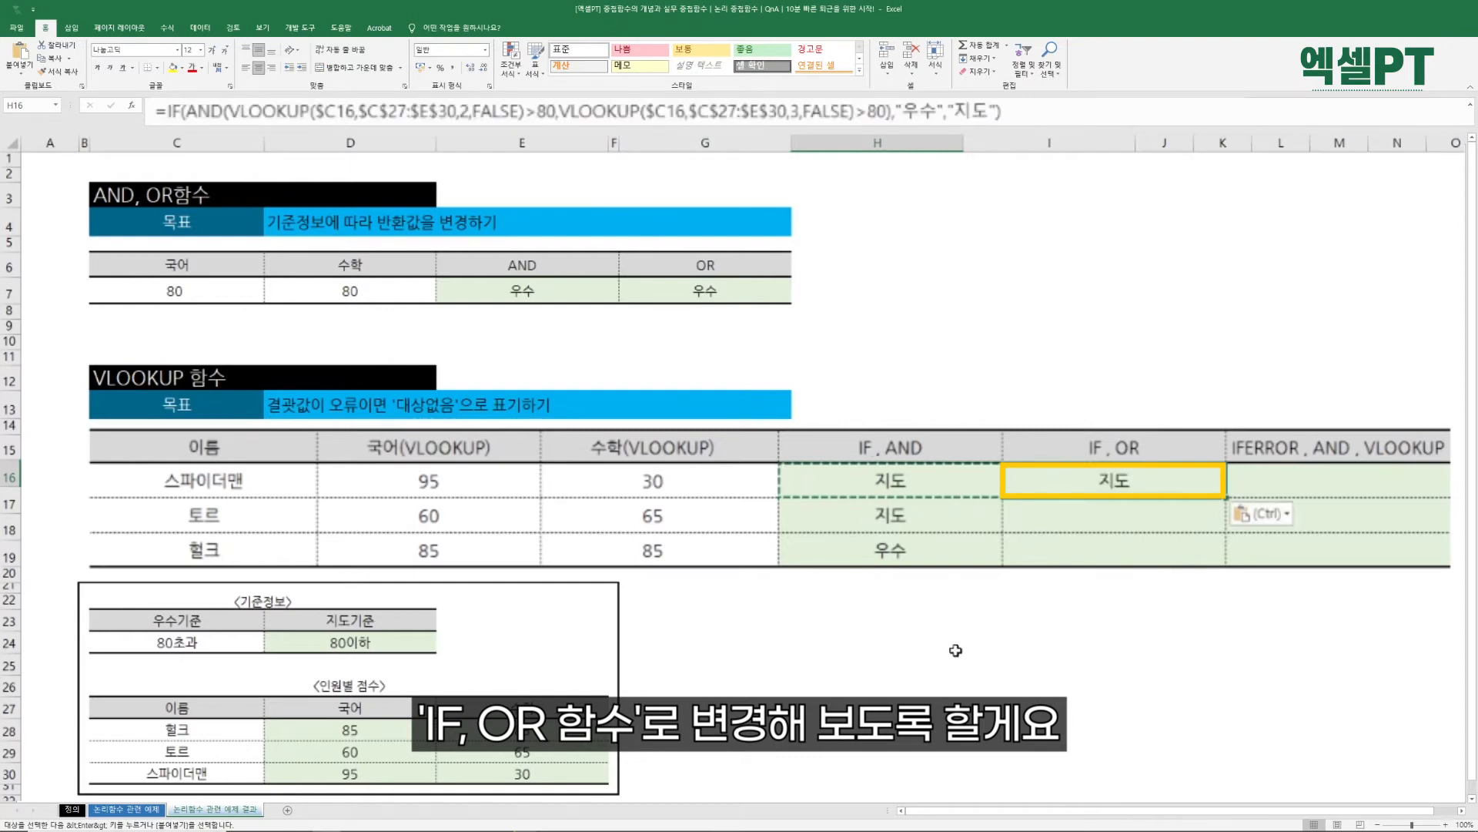
{"action": "key", "text": "Escape"}
Replace AND with OR in the copied formula in H16 and enter it.
{"action": "double_click", "coordinate": [1150, 483]}
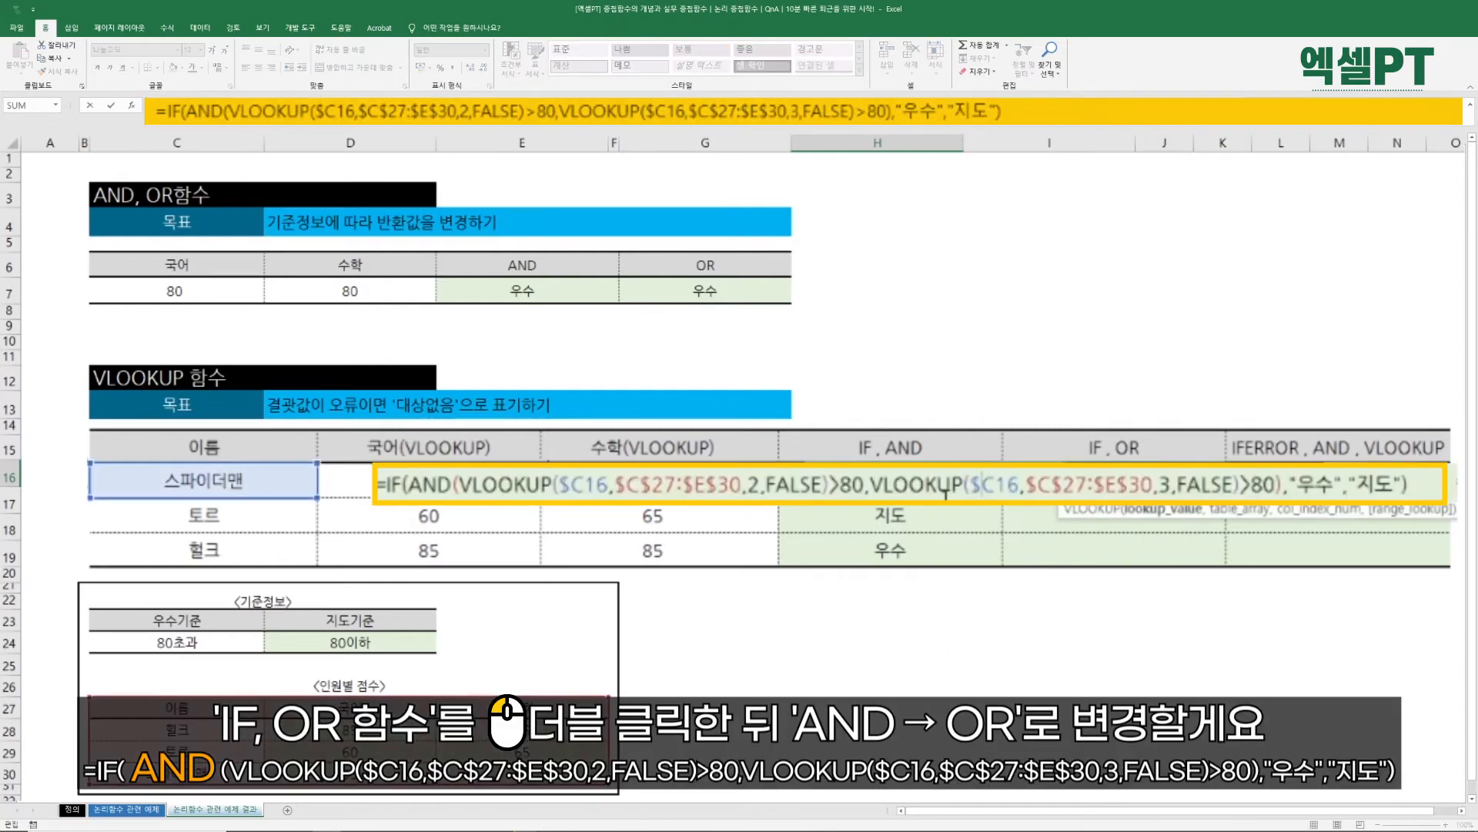
{"action": "left_click", "coordinate": [456, 488]}
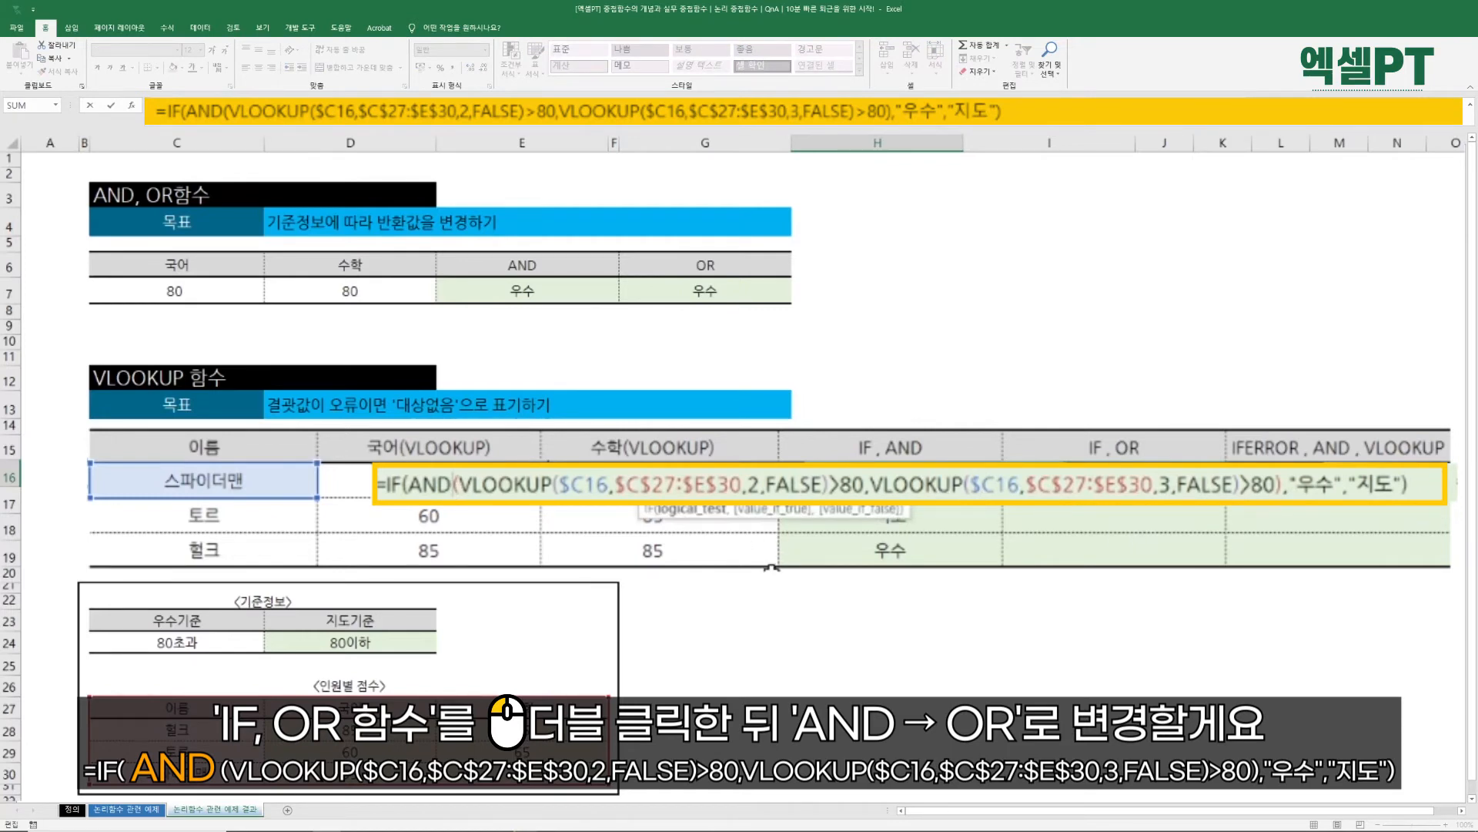
{"action": "key", "text": "shift+Left"}
{"action": "key", "text": "shift+Left"}
{"action": "key", "text": "shift+Left"}
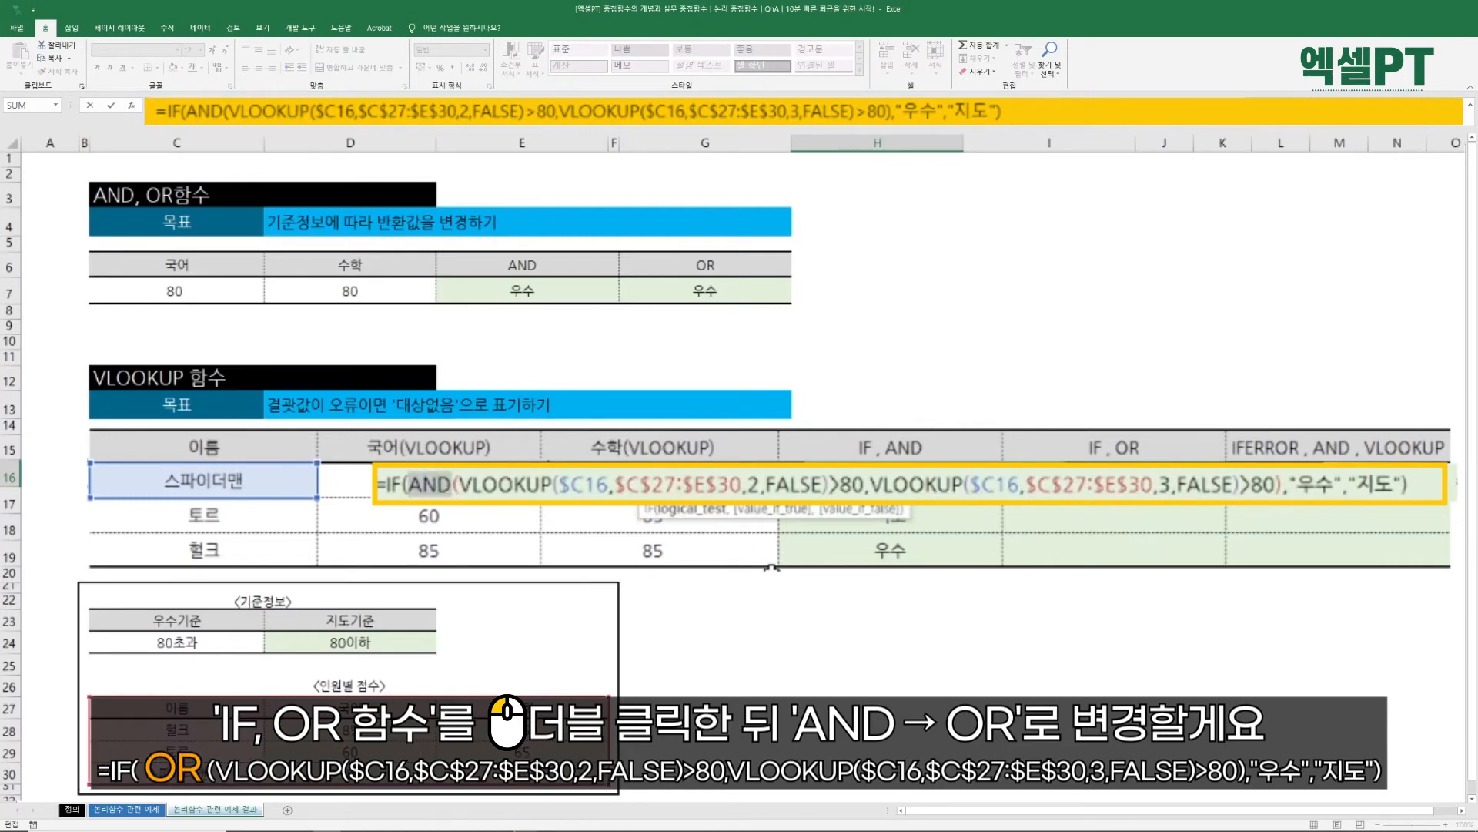
{"action": "key", "text": "BackSpace"}
{"action": "type", "text": "O"}
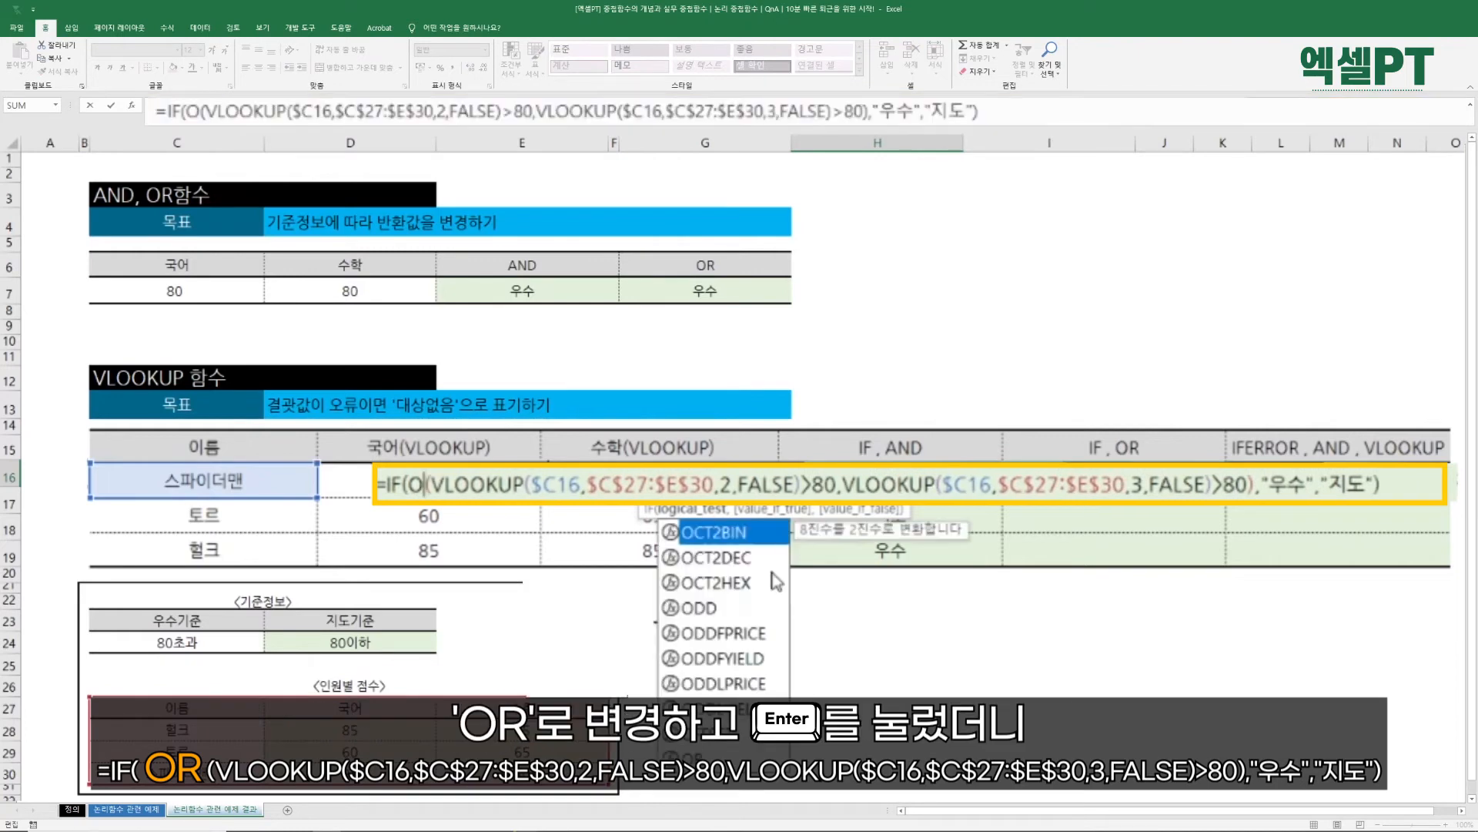
{"action": "type", "text": "R"}
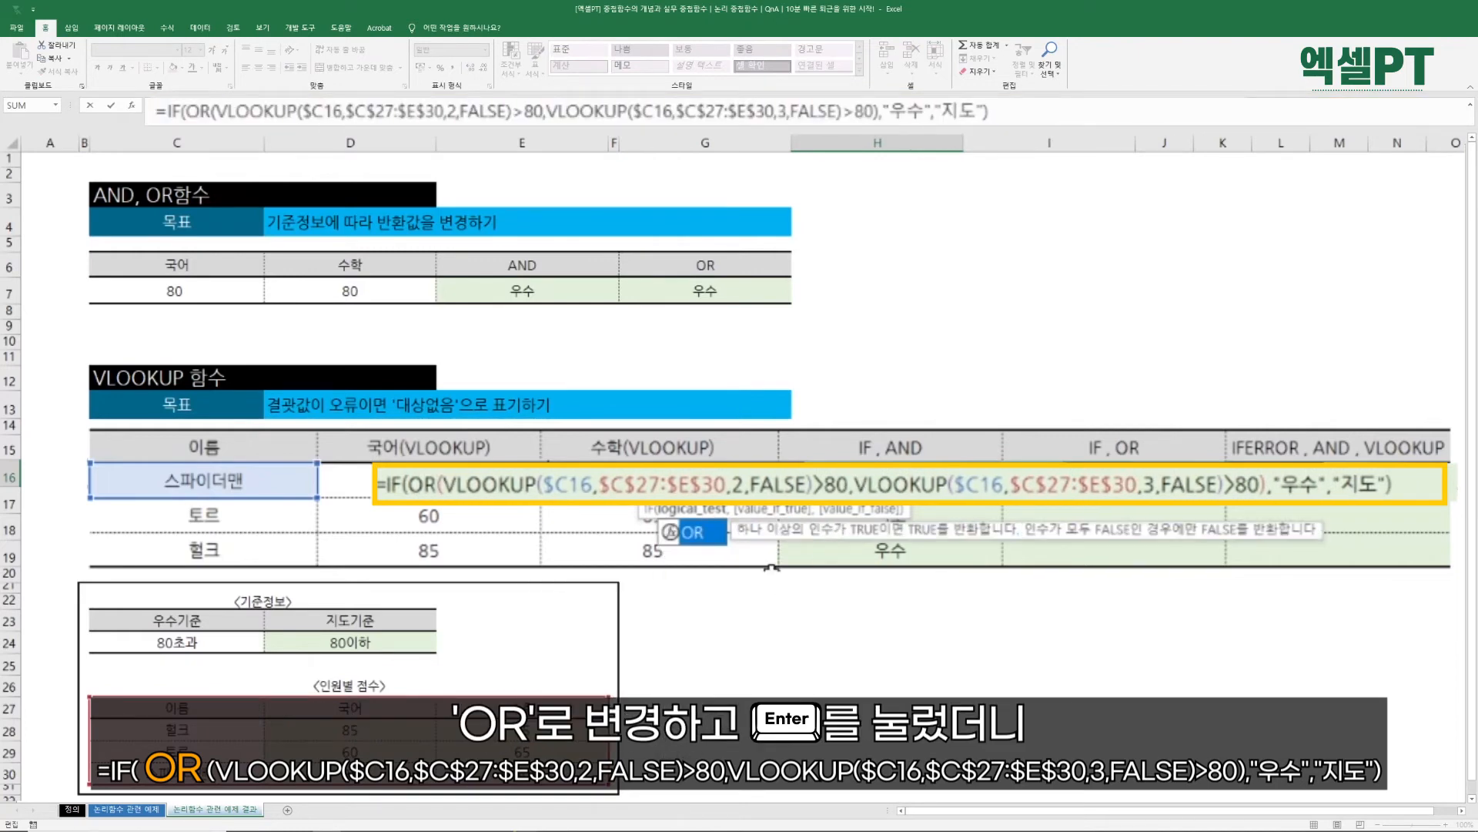
{"action": "key", "text": "Return"}
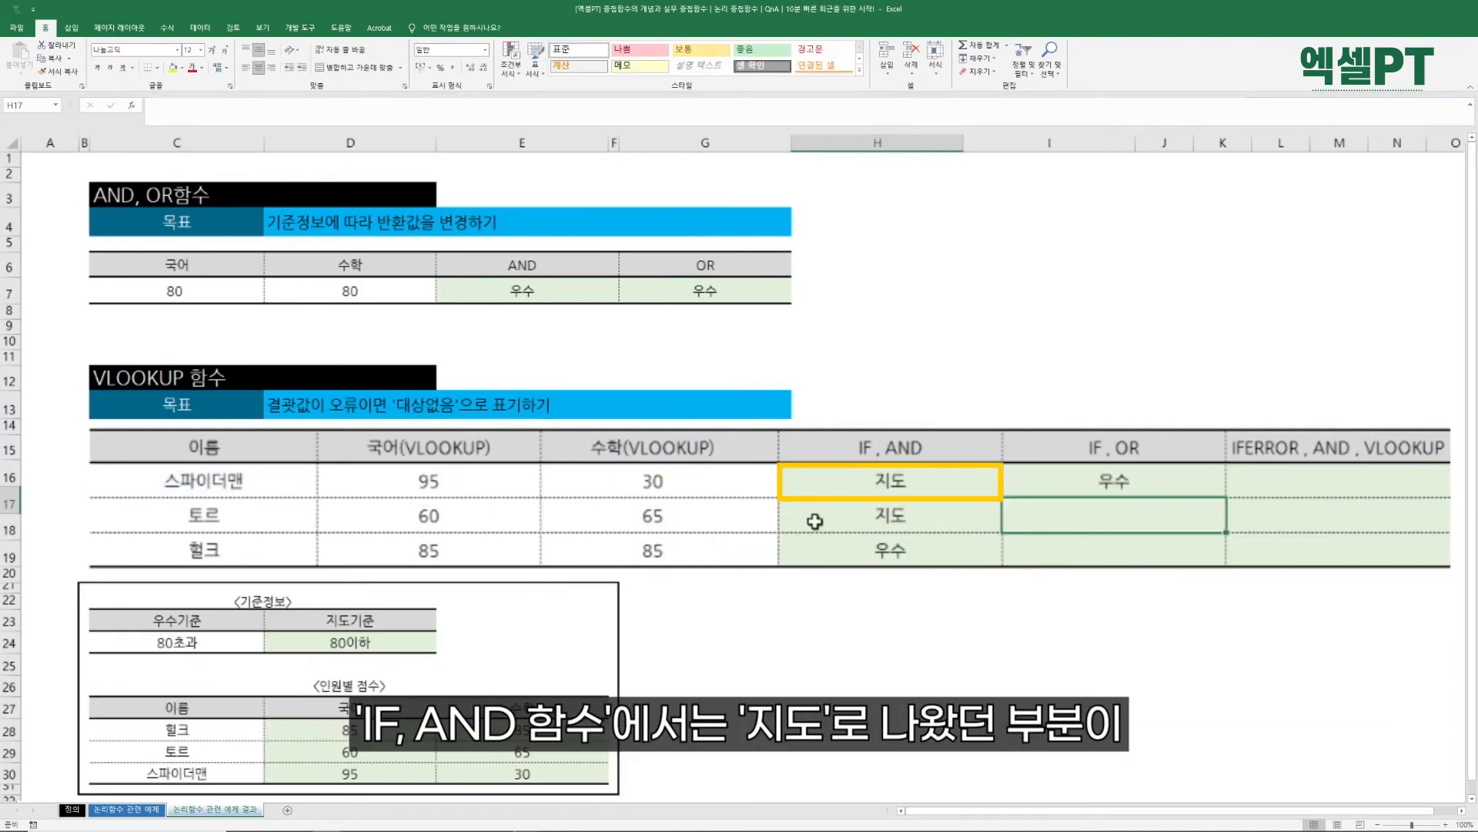
Compare the IF/AND formula in G16 with the IF/OR formula in H16, including the 우수 result for a true condition.
{"action": "left_click", "coordinate": [843, 481]}
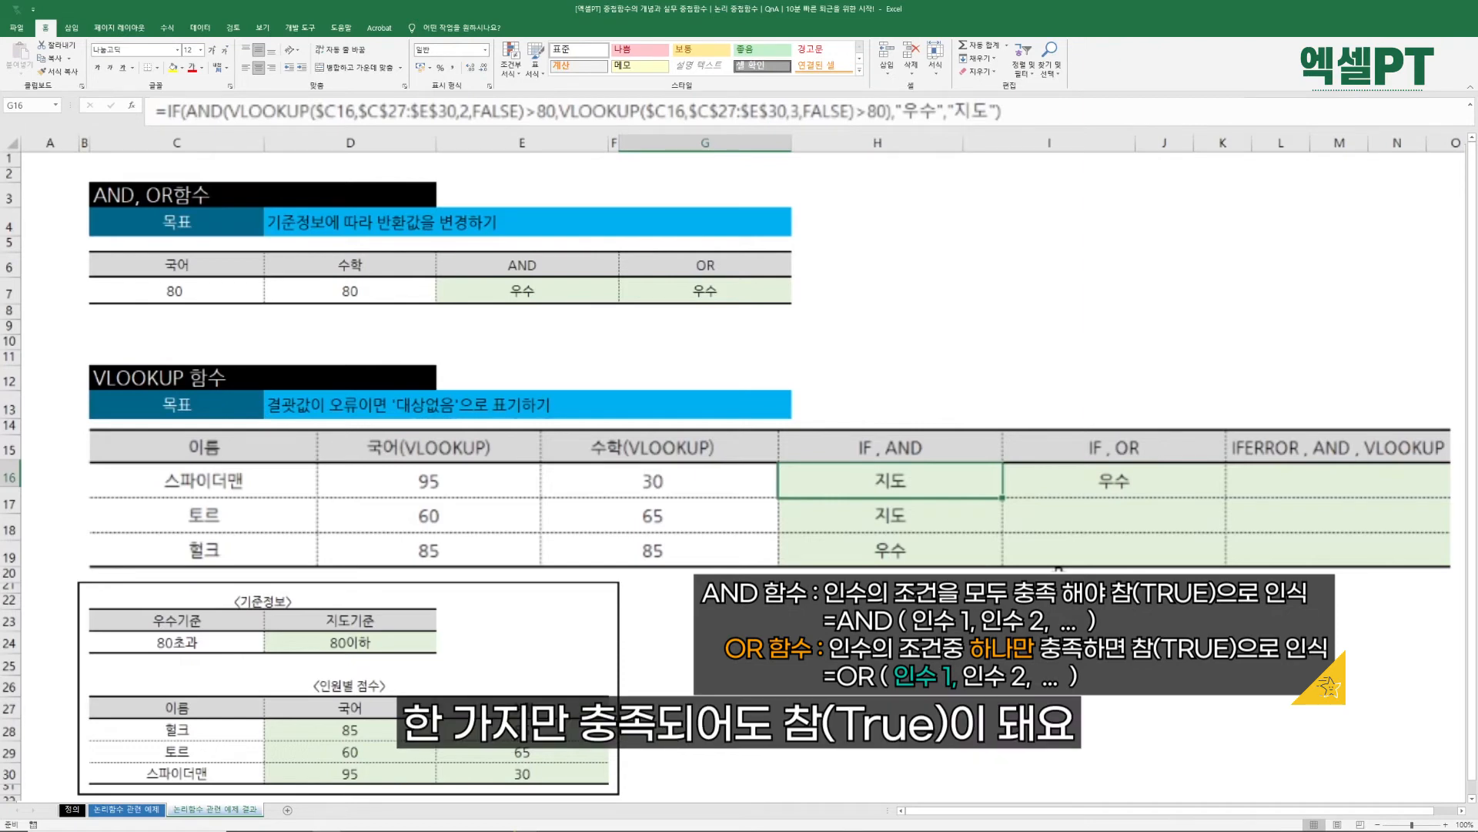
{"action": "left_click", "coordinate": [1132, 486]}
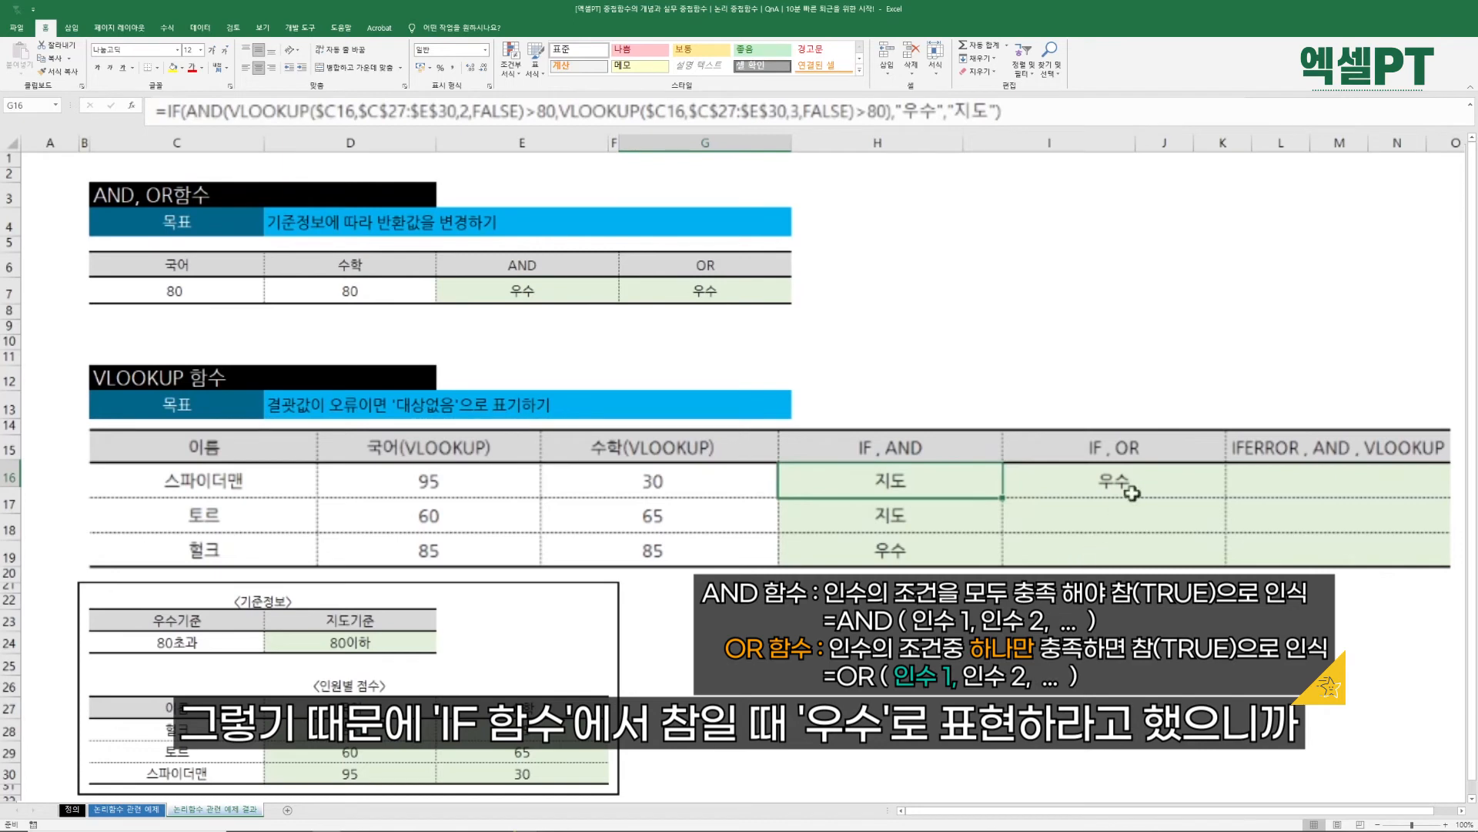
{"action": "double_click", "coordinate": [1133, 487]}
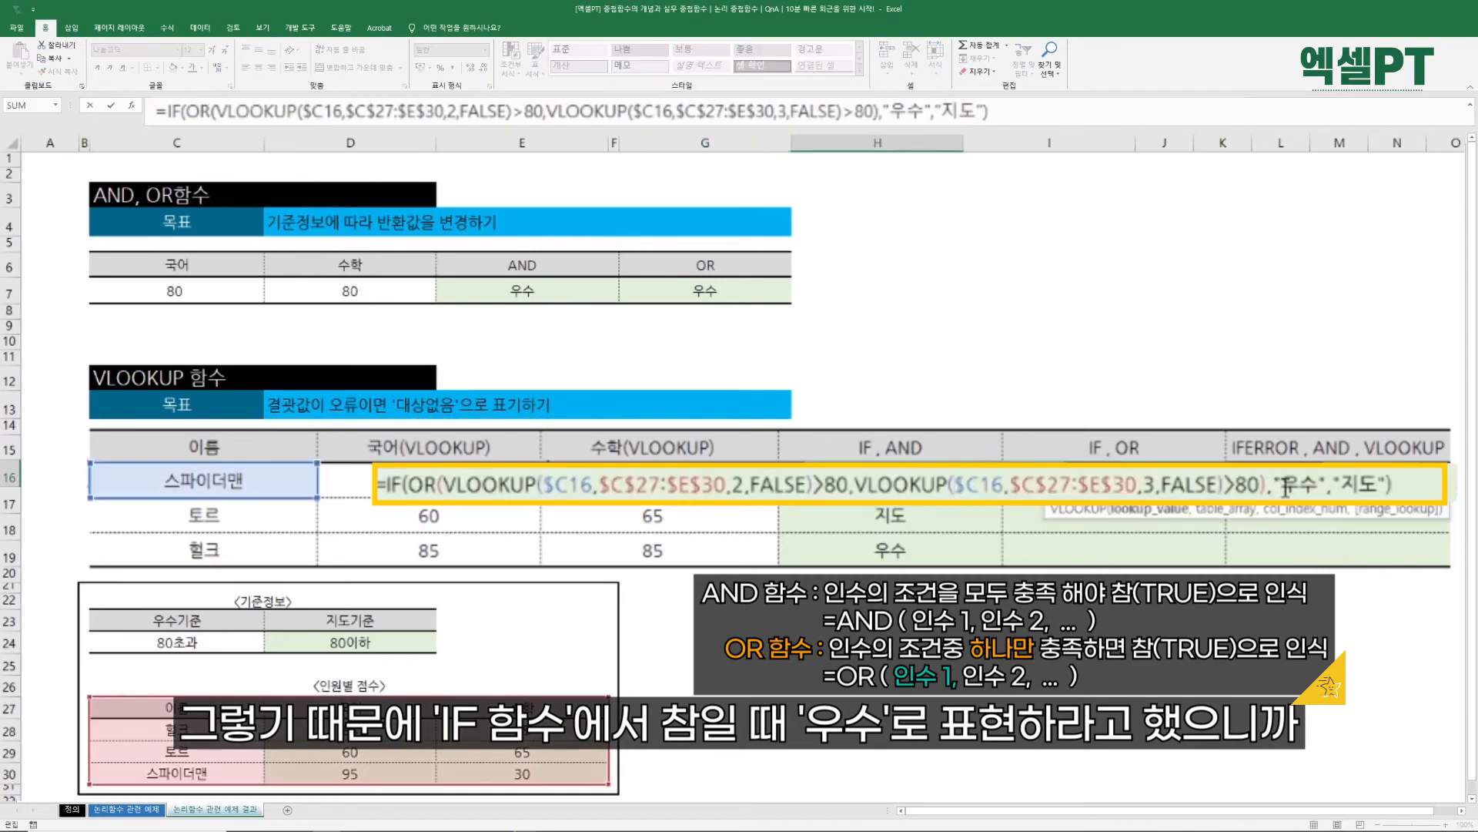
{"action": "left_click_drag", "start_coordinate": [1281, 485], "coordinate": [1319, 483]}
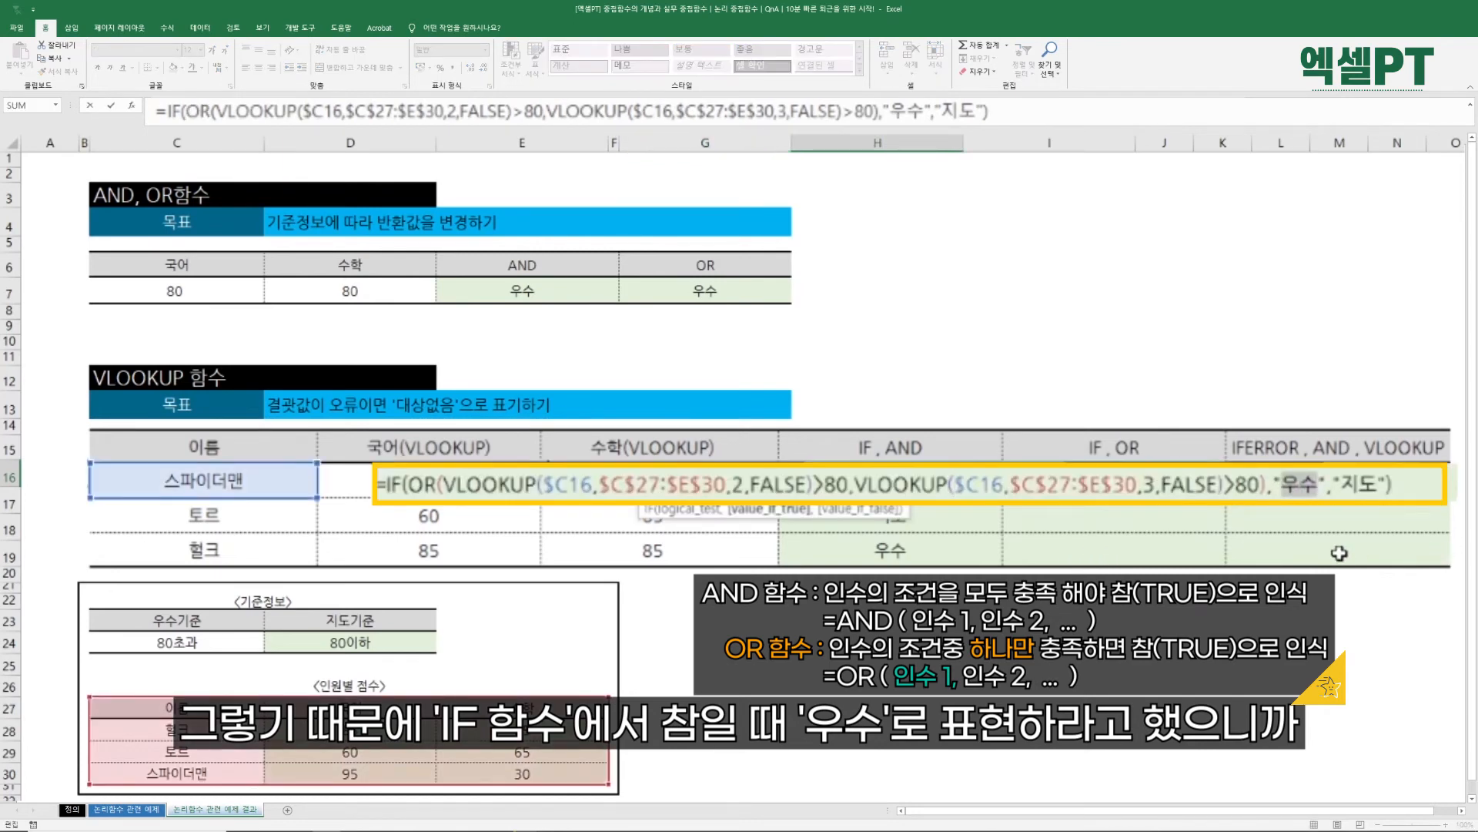
{"action": "key", "text": "Escape"}
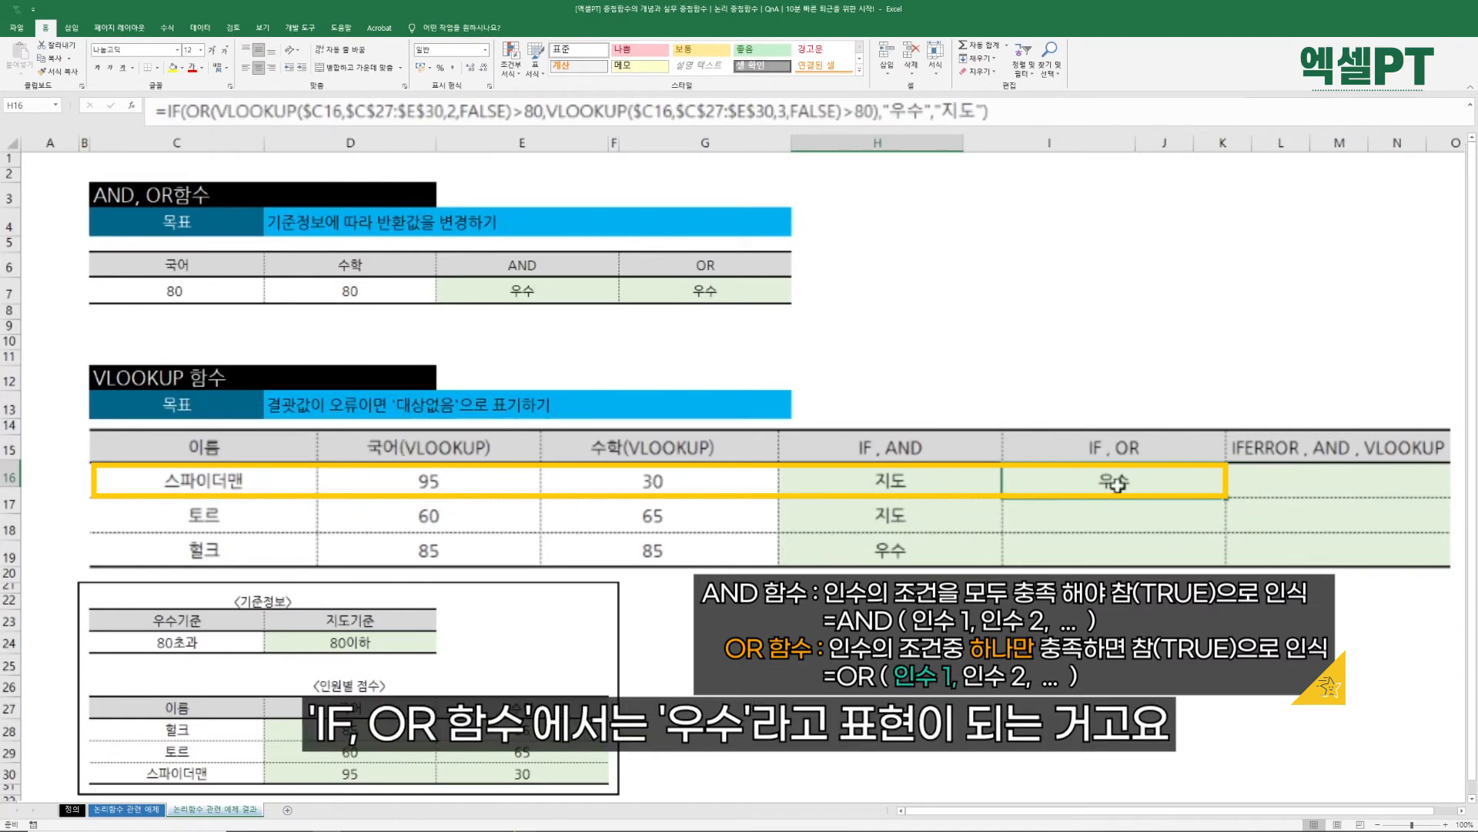
{"action": "double_click", "coordinate": [893, 493]}
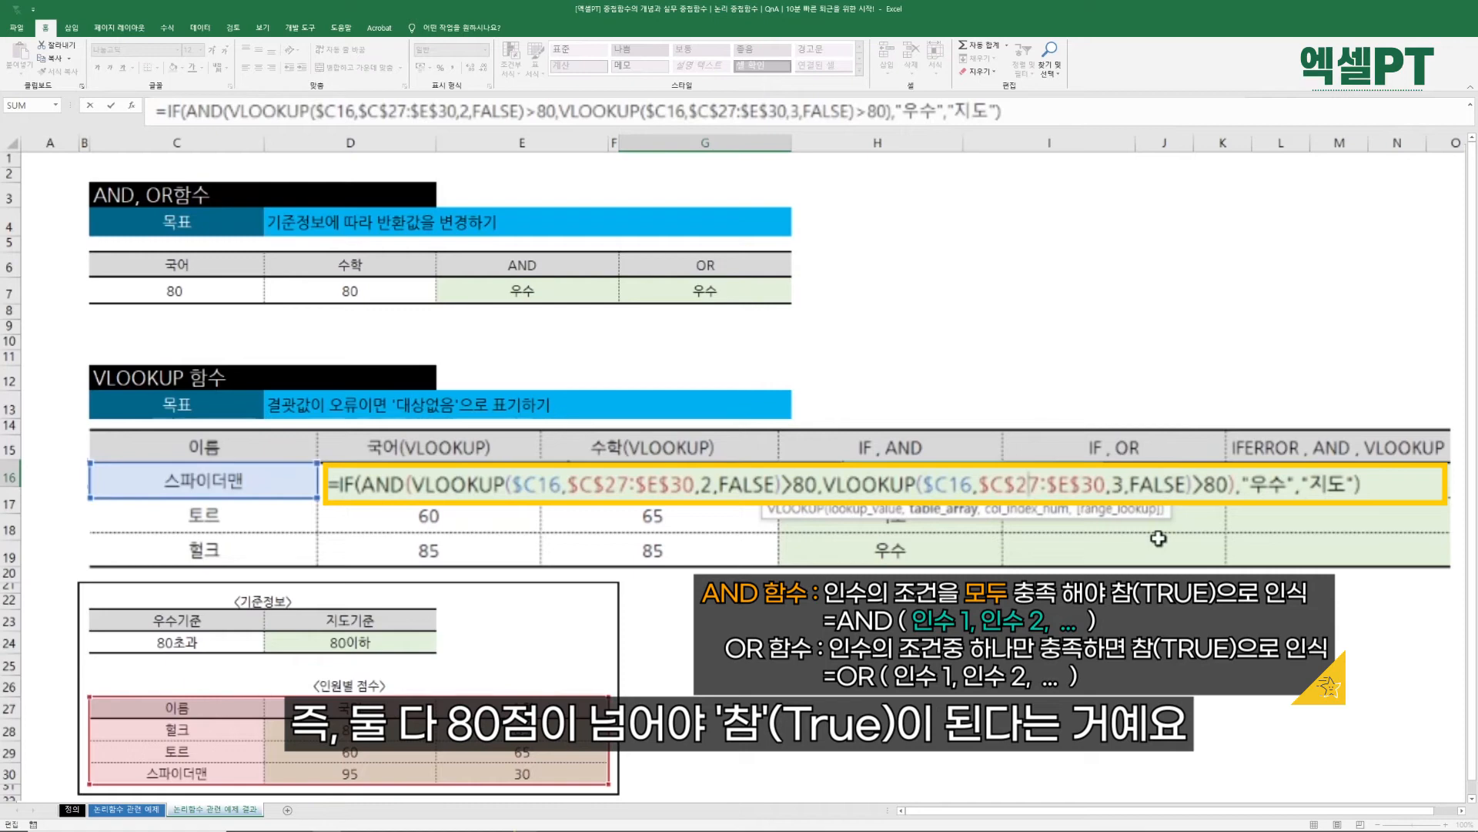
{"action": "key", "text": "ctrl+Return"}
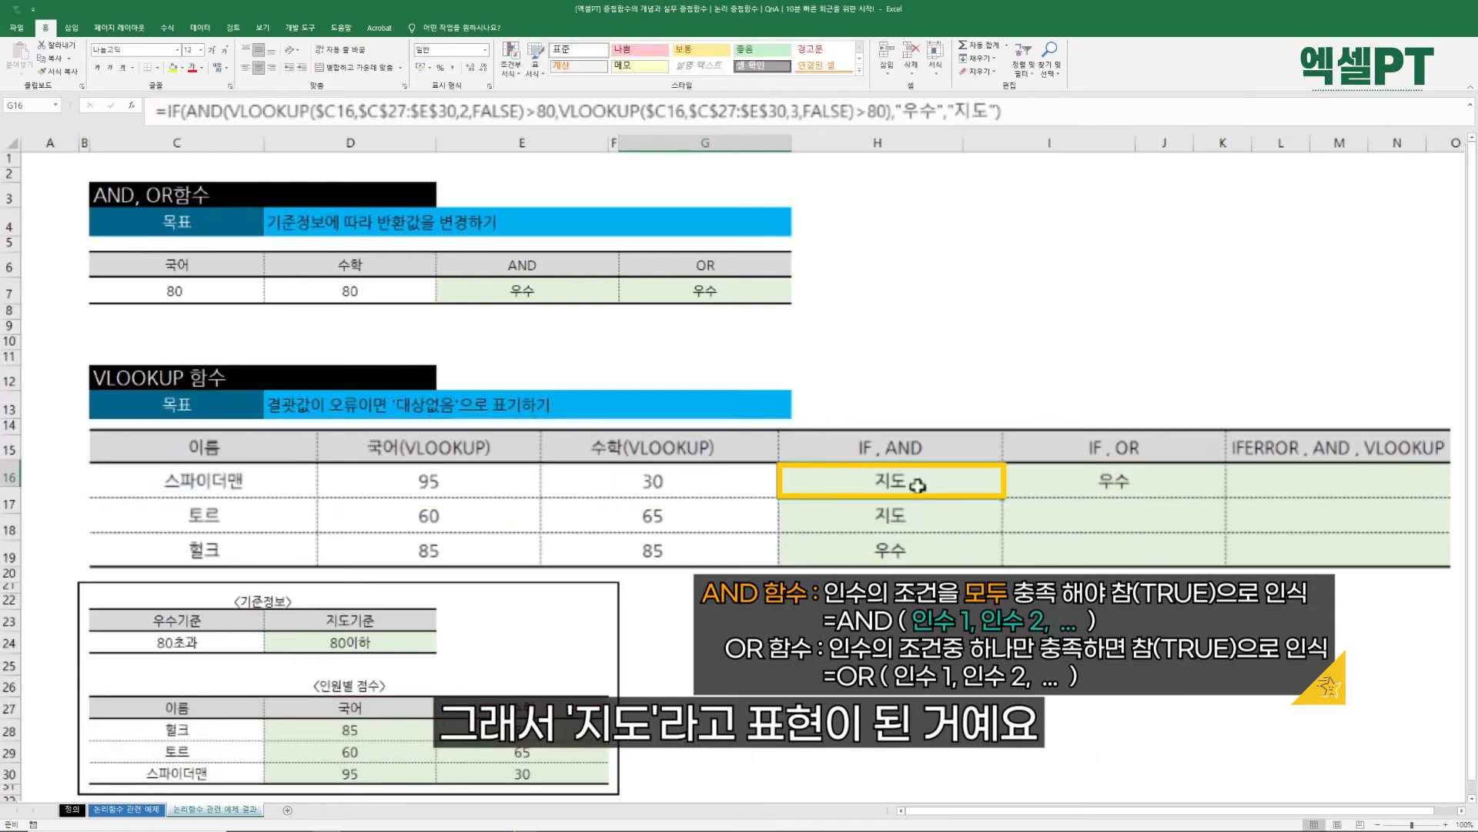
Copy the IF/OR formula from H16 into the whole range H16:H18.
{"action": "left_click", "coordinate": [1106, 490]}
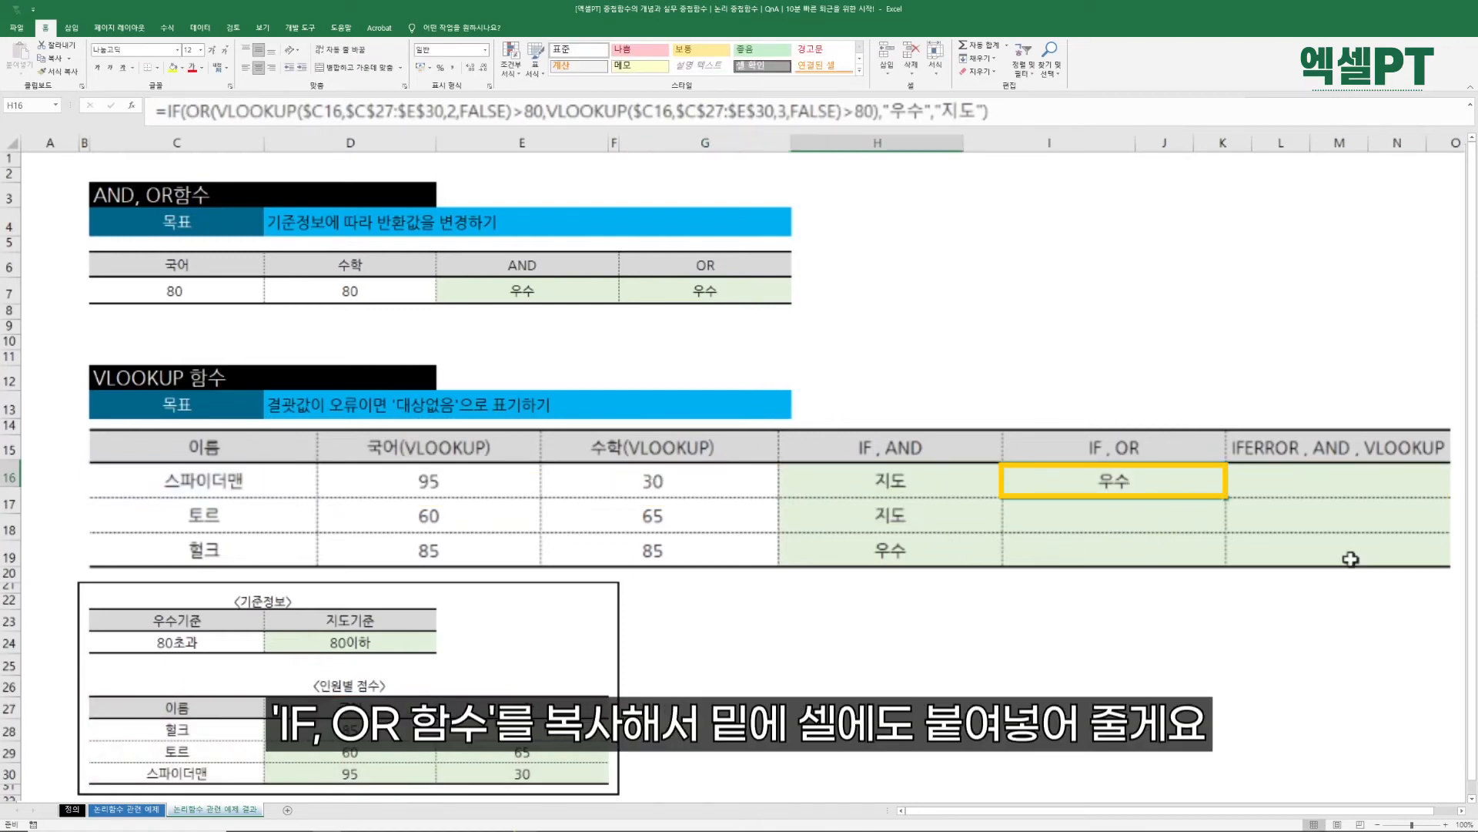
{"action": "key", "text": "ctrl+c"}
{"action": "key", "text": "Left"}
{"action": "key", "text": "Down"}
{"action": "key", "text": "Down"}
{"action": "key", "text": "Right"}
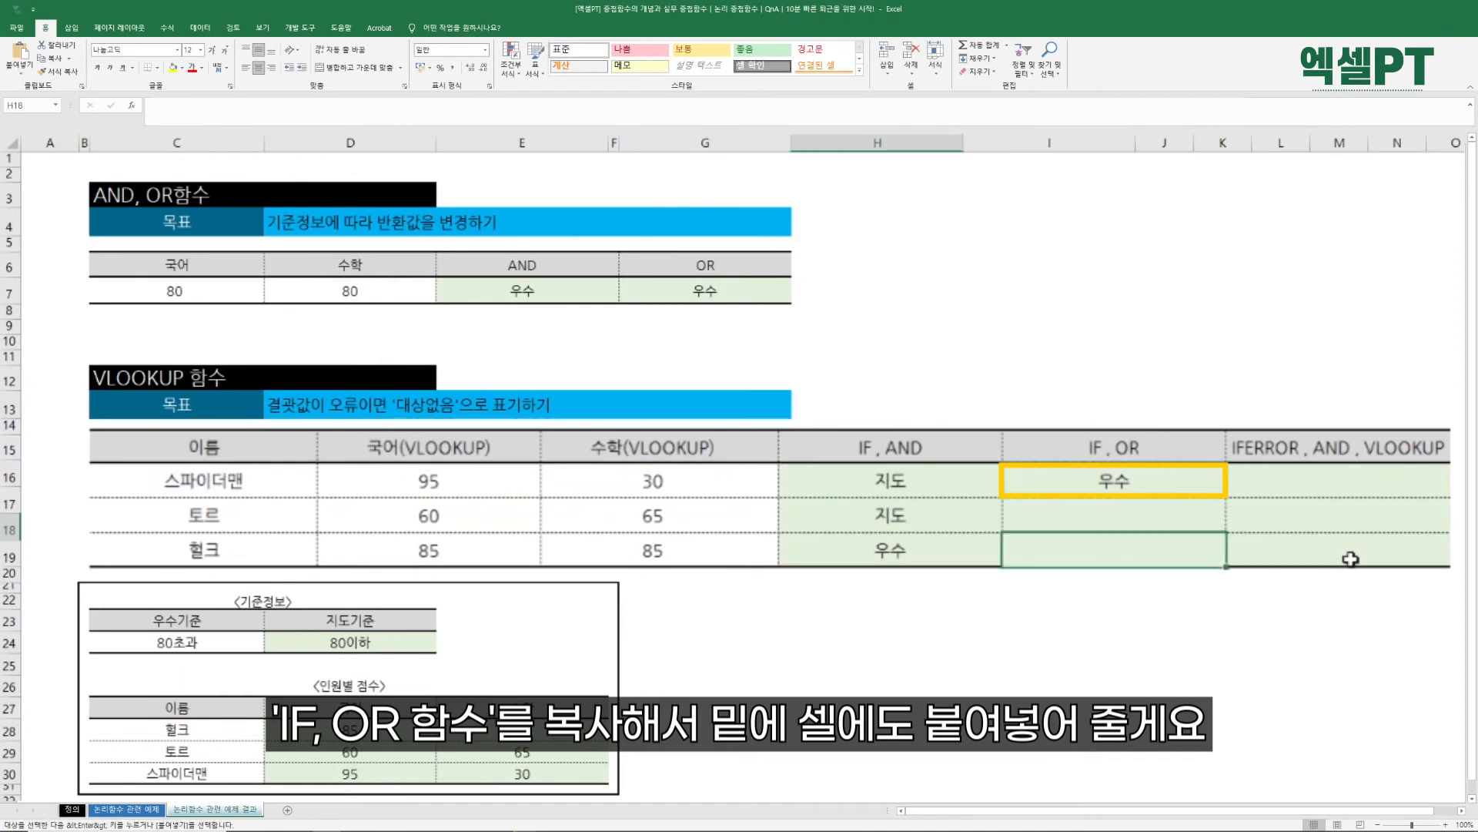
{"action": "key", "text": "shift+Up"}
{"action": "key", "text": "shift+Up"}
{"action": "key", "text": "ctrl+v"}
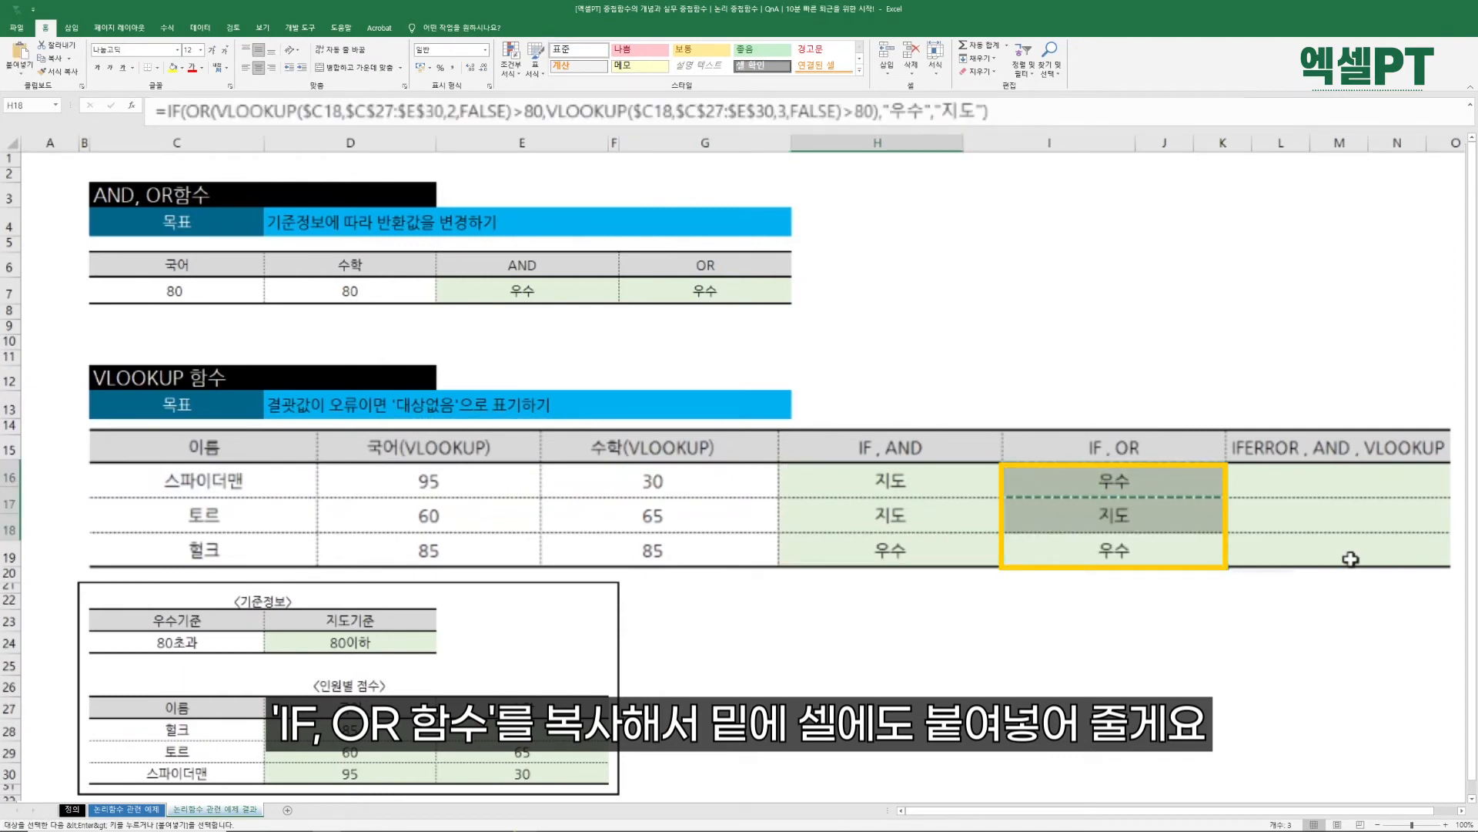
Compare the IF, AND and IF, OR grades of 스파이더맨 and 토르.
{"action": "left_click", "coordinate": [843, 602]}
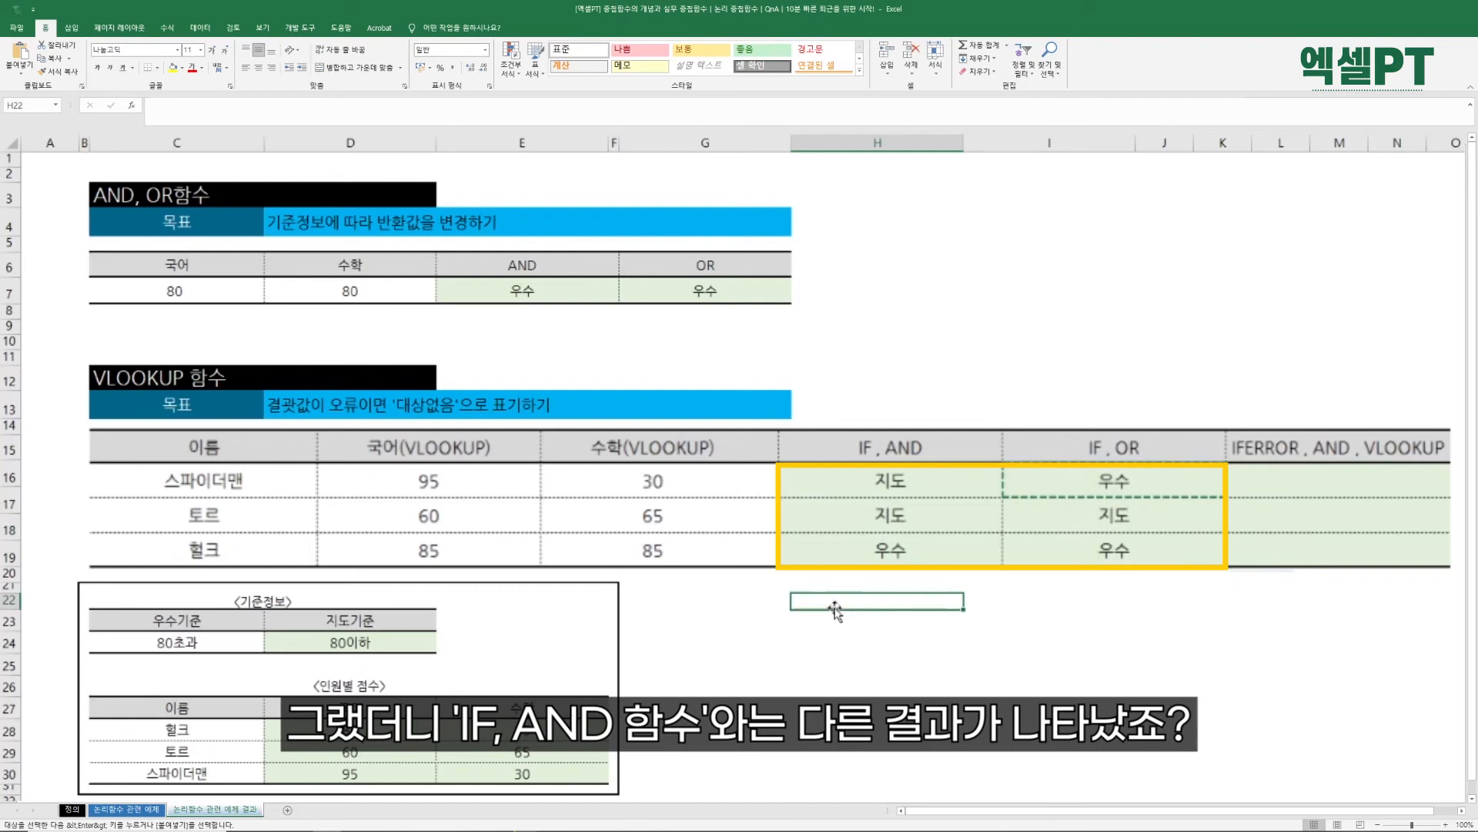
{"action": "left_click", "coordinate": [834, 484]}
{"action": "left_click", "coordinate": [1050, 485]}
{"action": "left_click", "coordinate": [954, 518]}
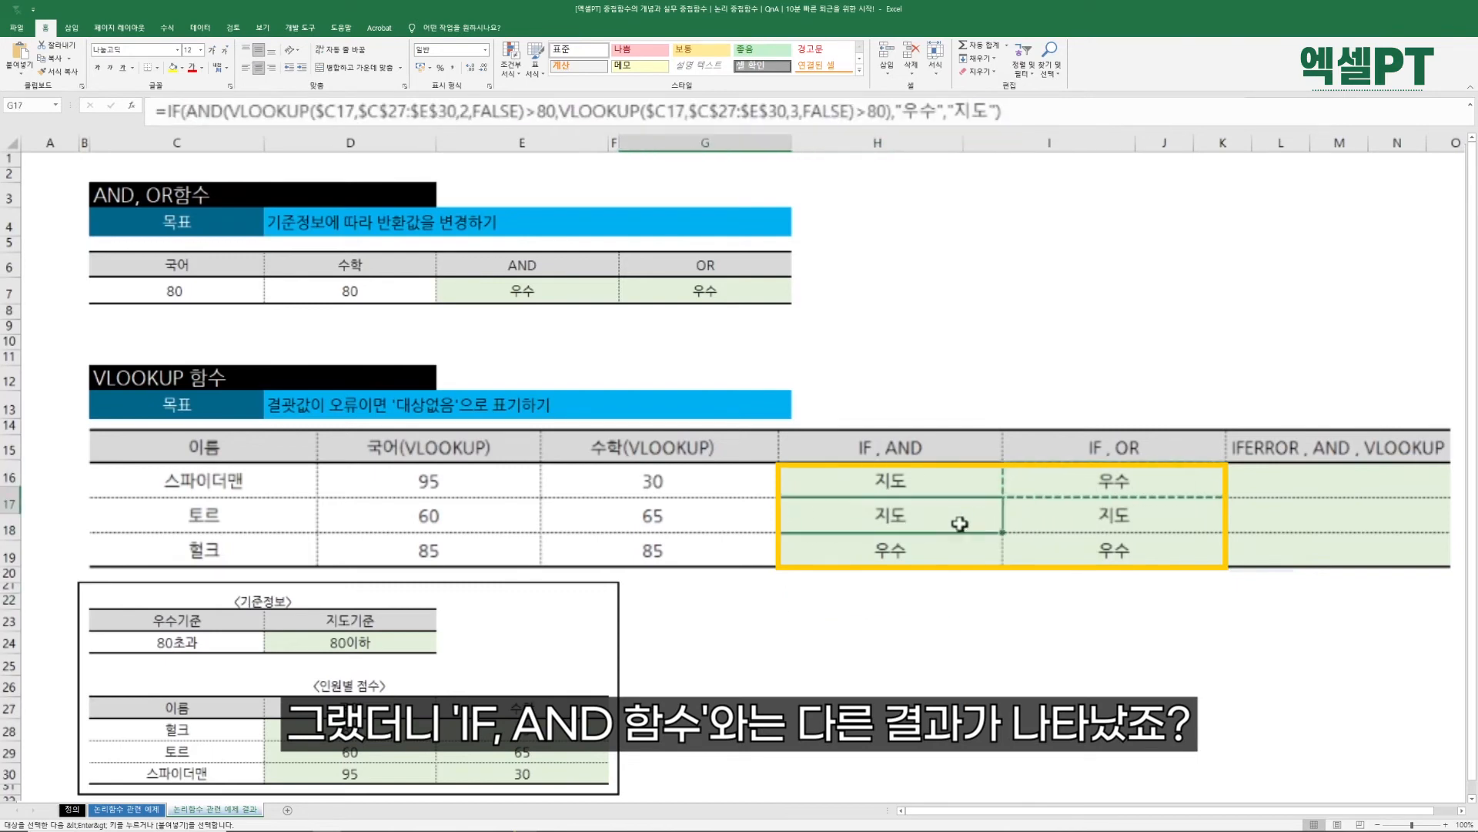
{"action": "left_click", "coordinate": [1073, 523]}
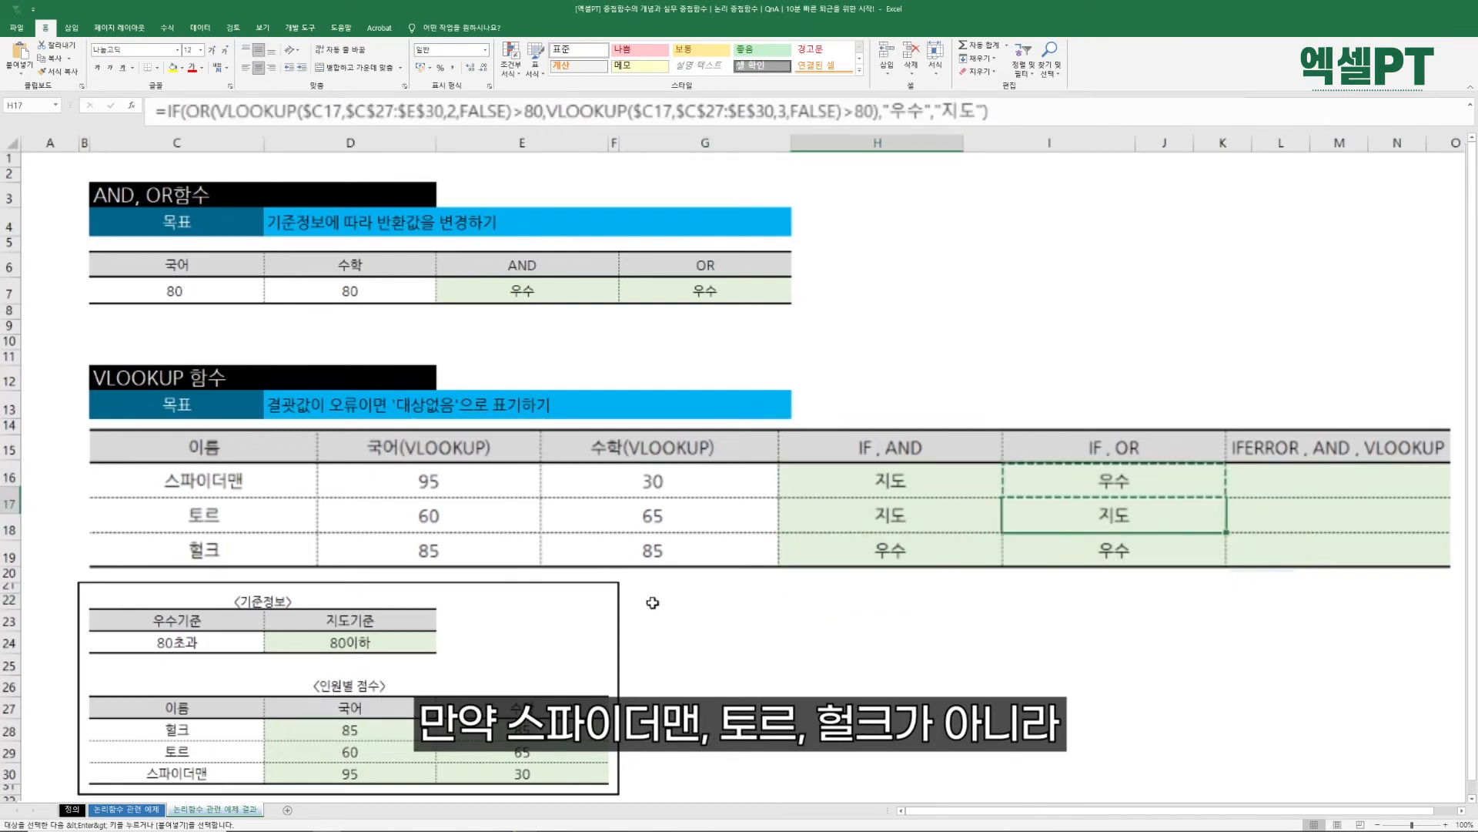
Replace the names 토르 and 헐크 in C17 and C18 with 아이언맨 and 블랙펜서.
{"action": "left_click", "coordinate": [248, 547]}
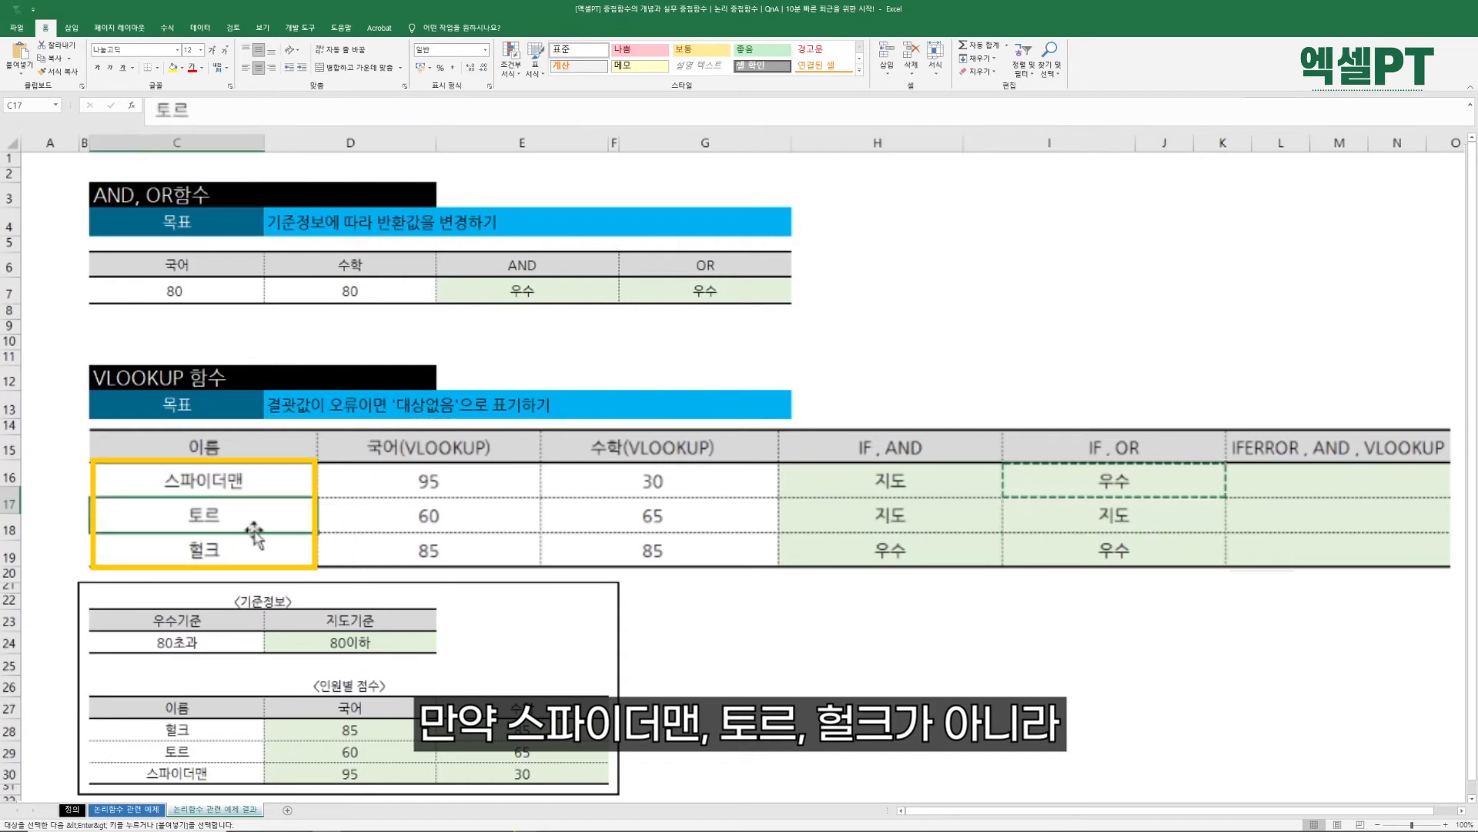
{"action": "left_click", "coordinate": [262, 521]}
{"action": "type", "text": "아잉"}
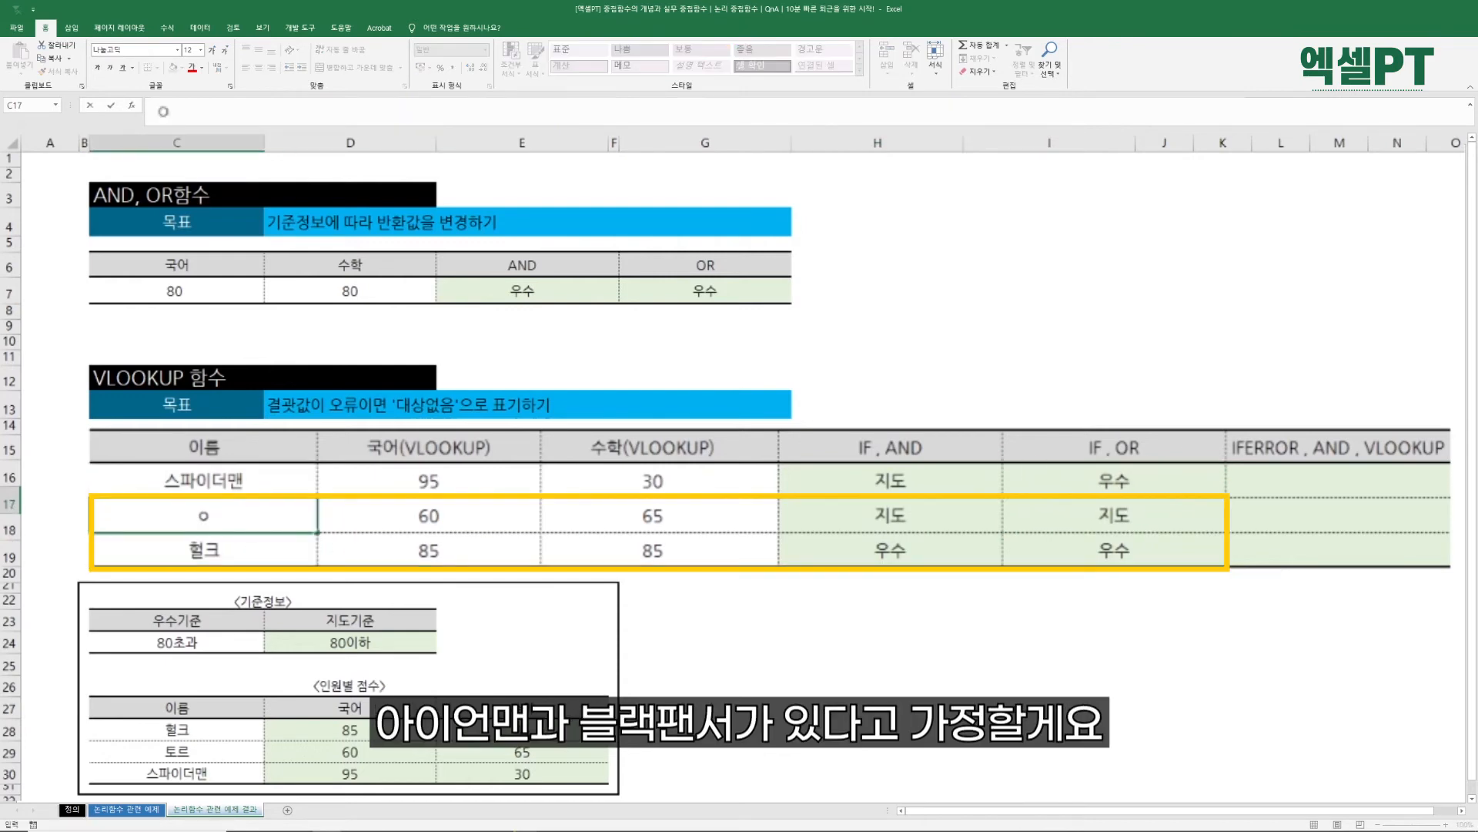
{"action": "type", "text": "언맨"}
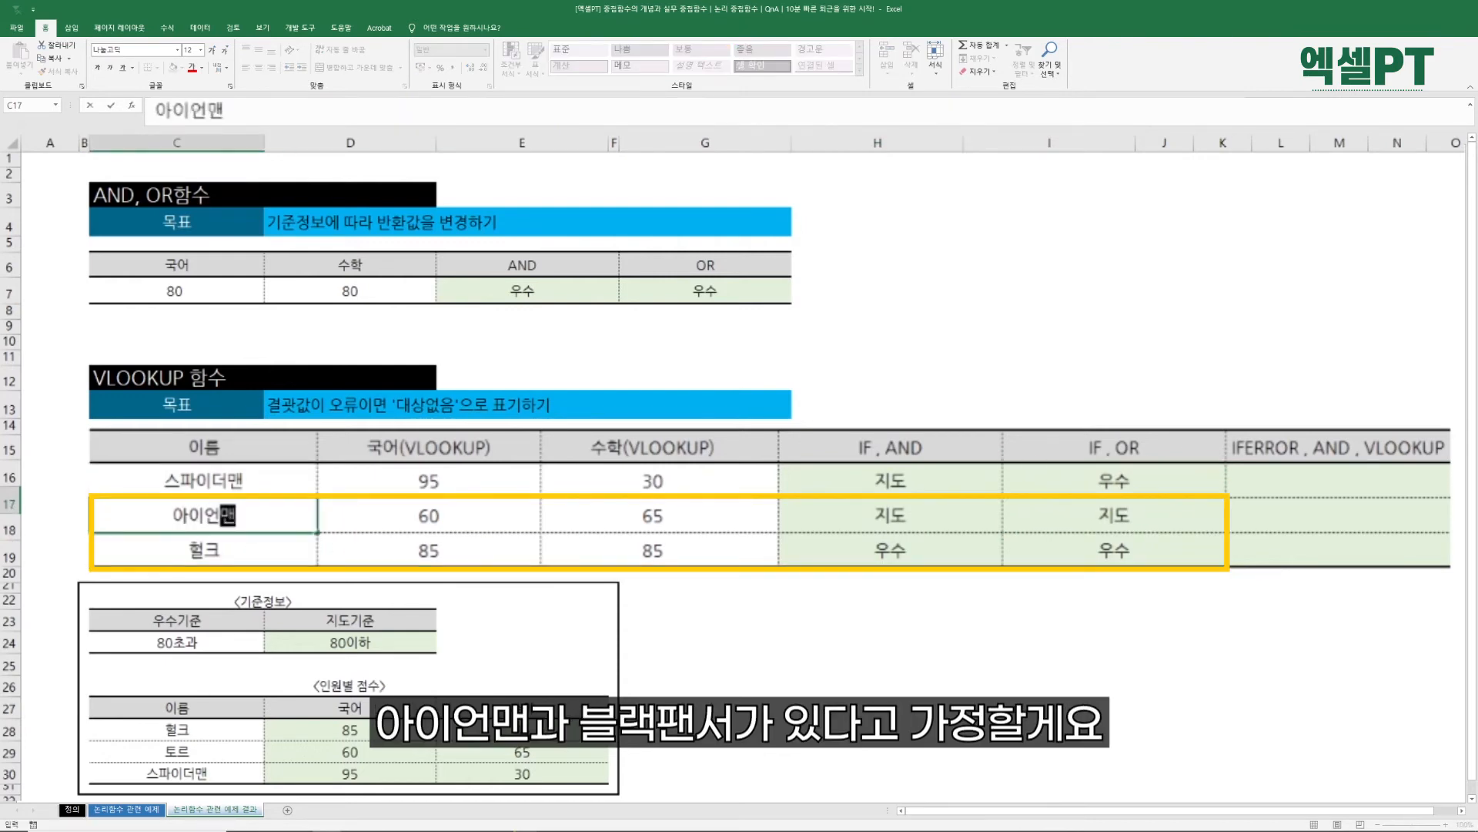
{"action": "key", "text": "Return"}
{"action": "type", "text": "블랙펜서"}
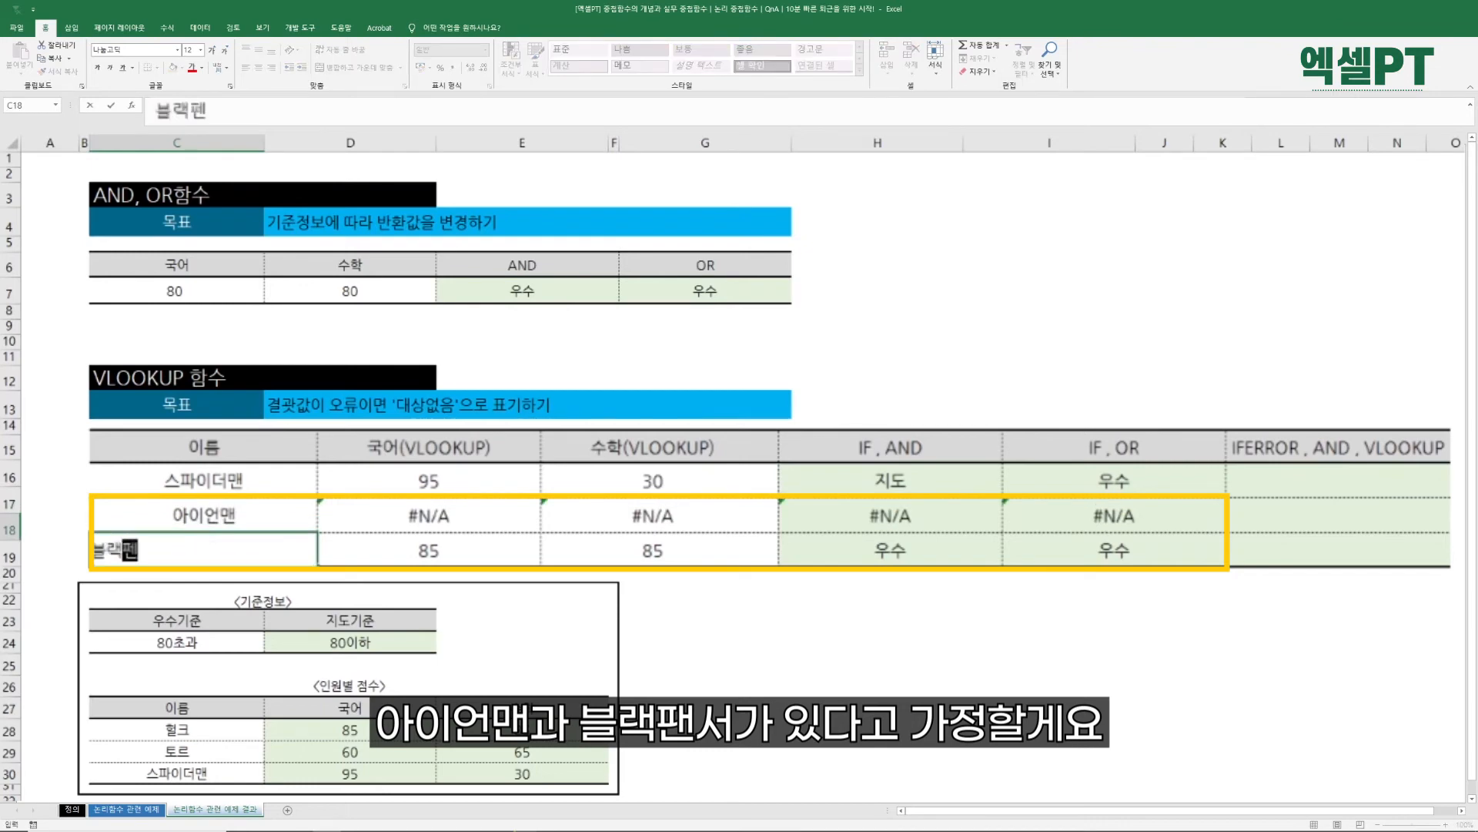
{"action": "key", "text": "Return"}
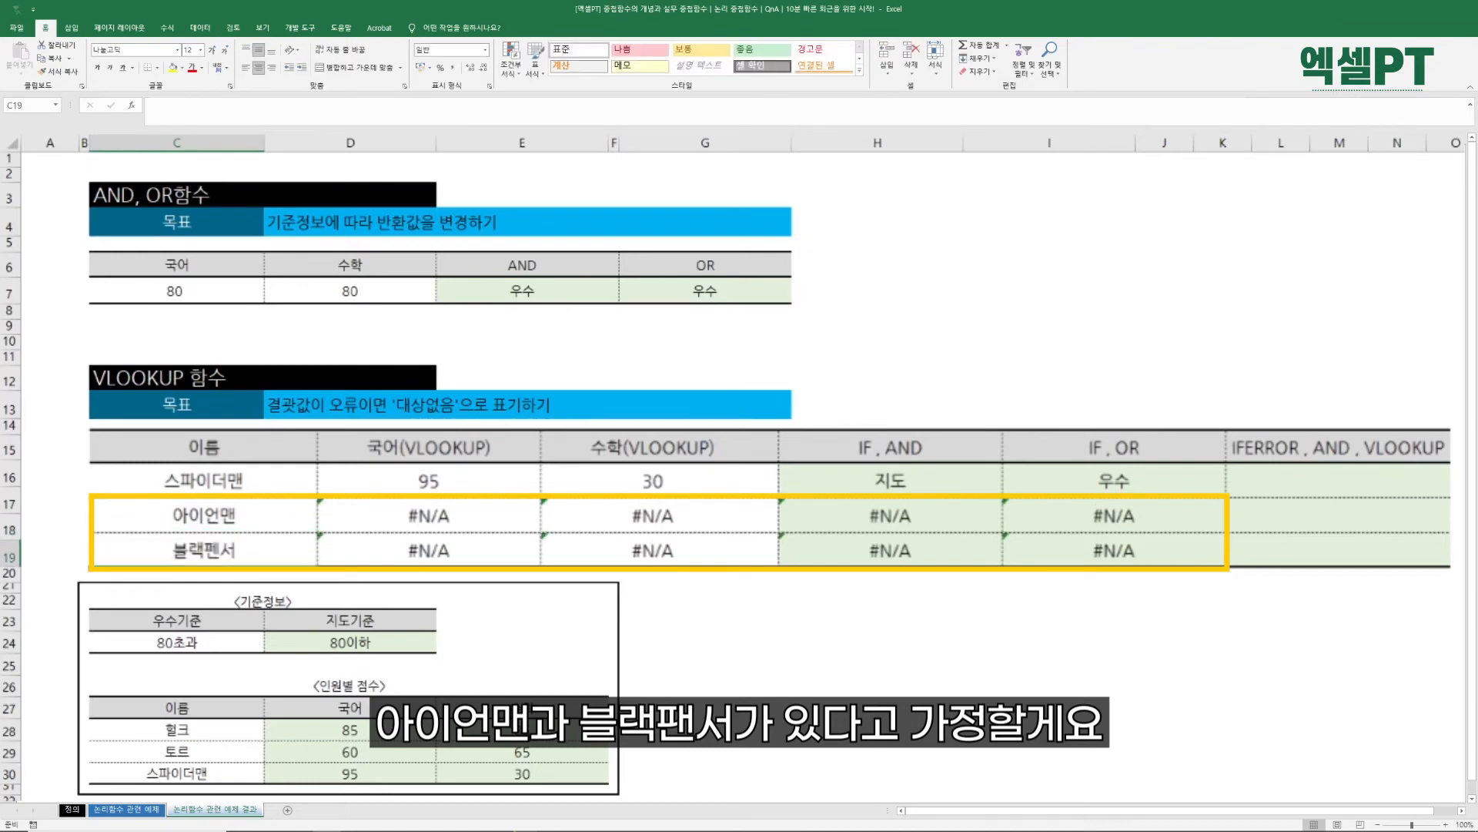
Check the VLOOKUP scores and IF grades of 아이언맨 and 블랙펜서 against the goal stated in row 13.
{"action": "left_click_drag", "start_coordinate": [447, 516], "coordinate": [479, 541]}
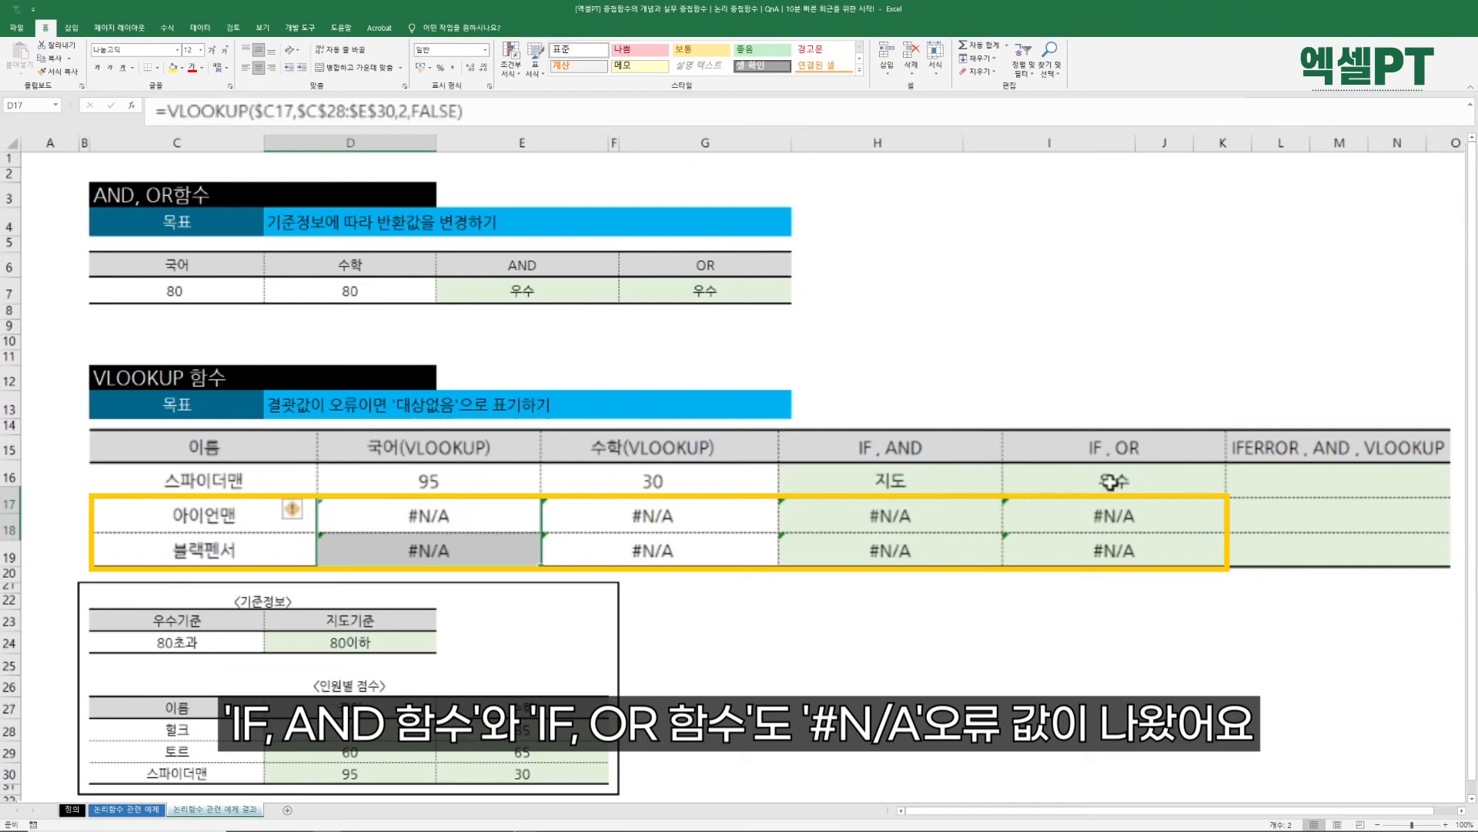
{"action": "left_click_drag", "start_coordinate": [928, 520], "coordinate": [1062, 550]}
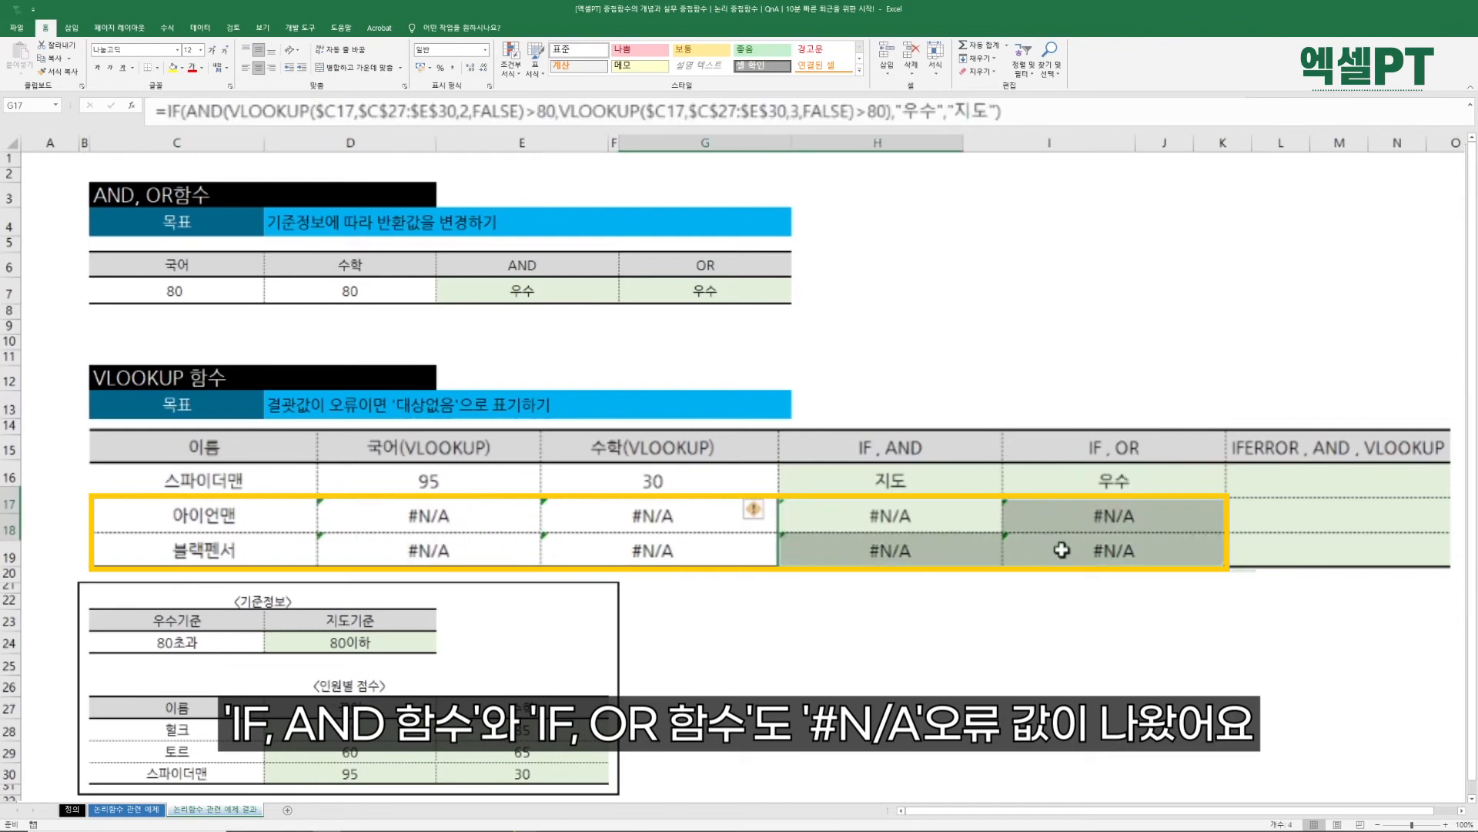
{"action": "left_click", "coordinate": [762, 585]}
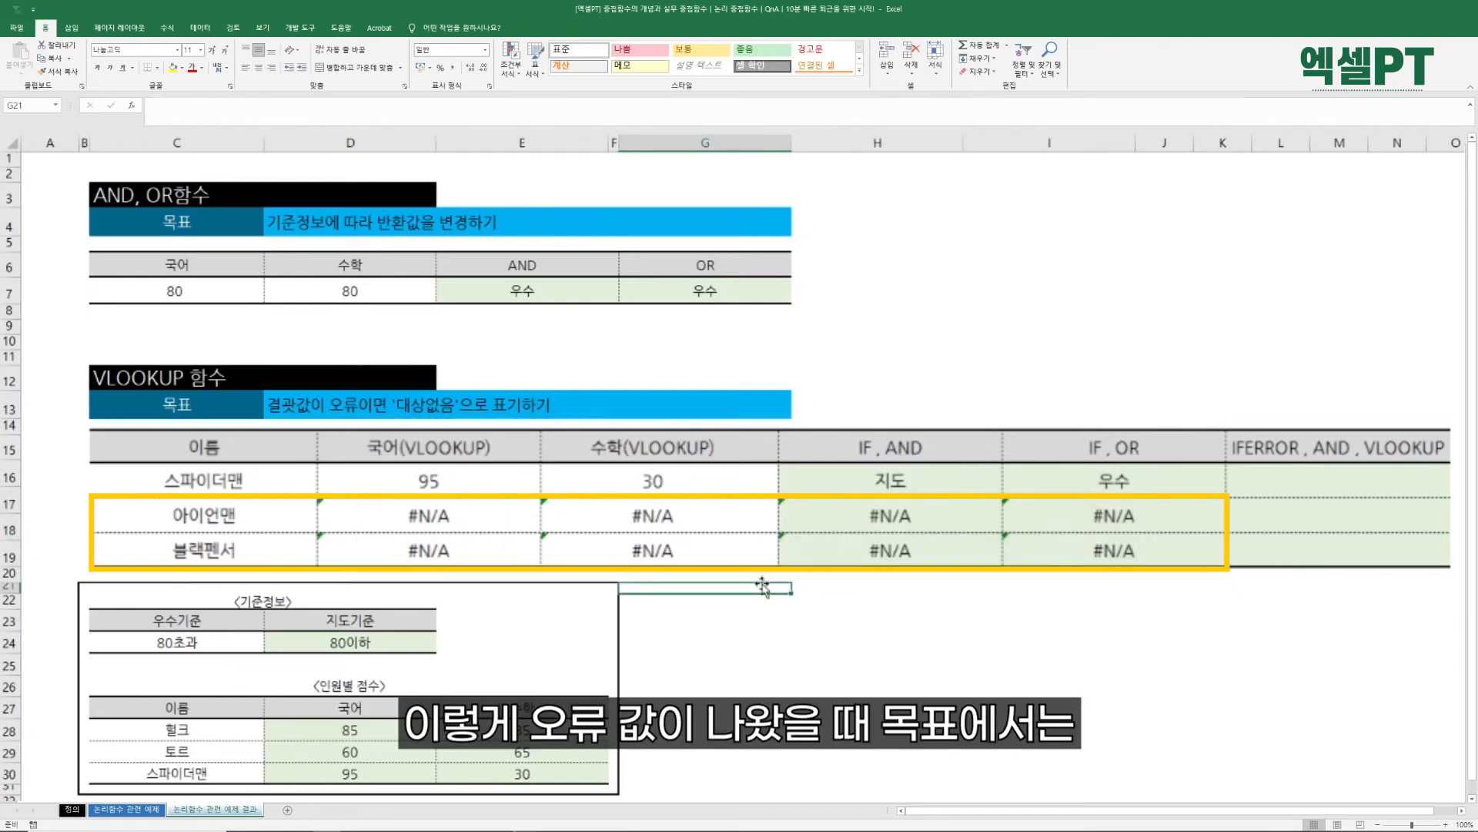
{"action": "left_click", "coordinate": [197, 412]}
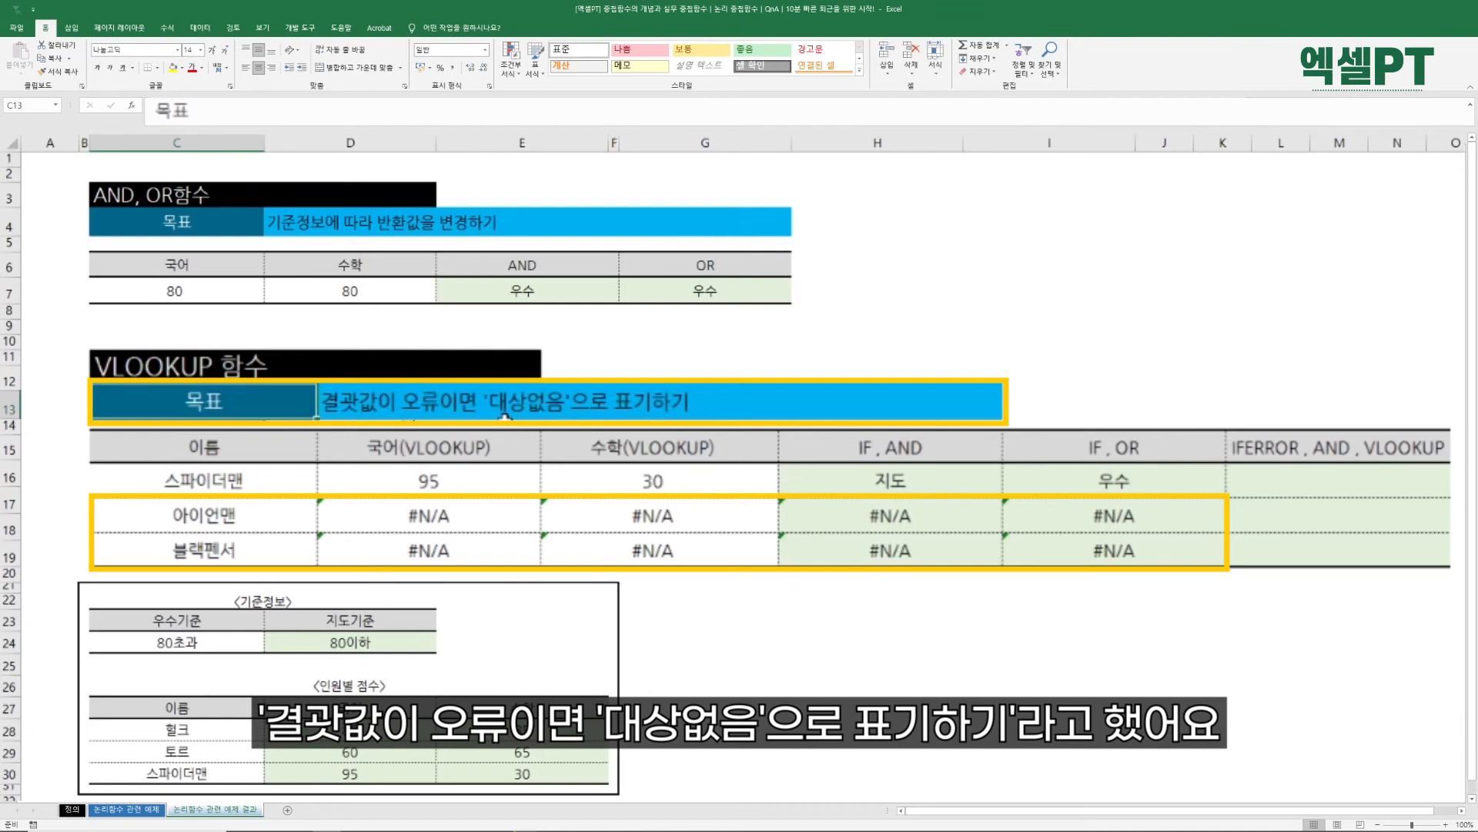
Inspect the IF/OR formulas in H16 and H17 without changing them.
{"action": "double_click", "coordinate": [1106, 485]}
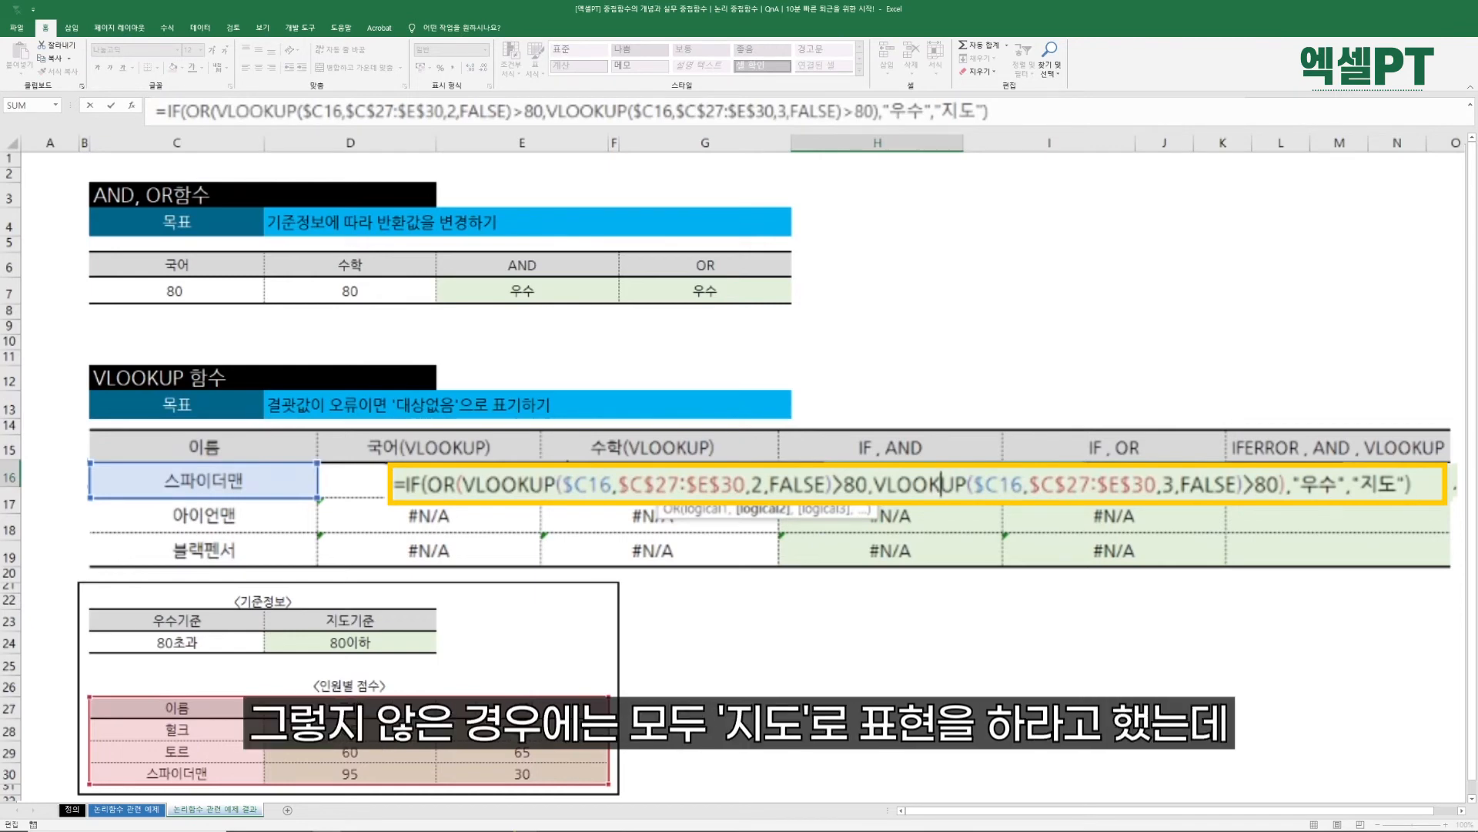
{"action": "key", "text": "Escape"}
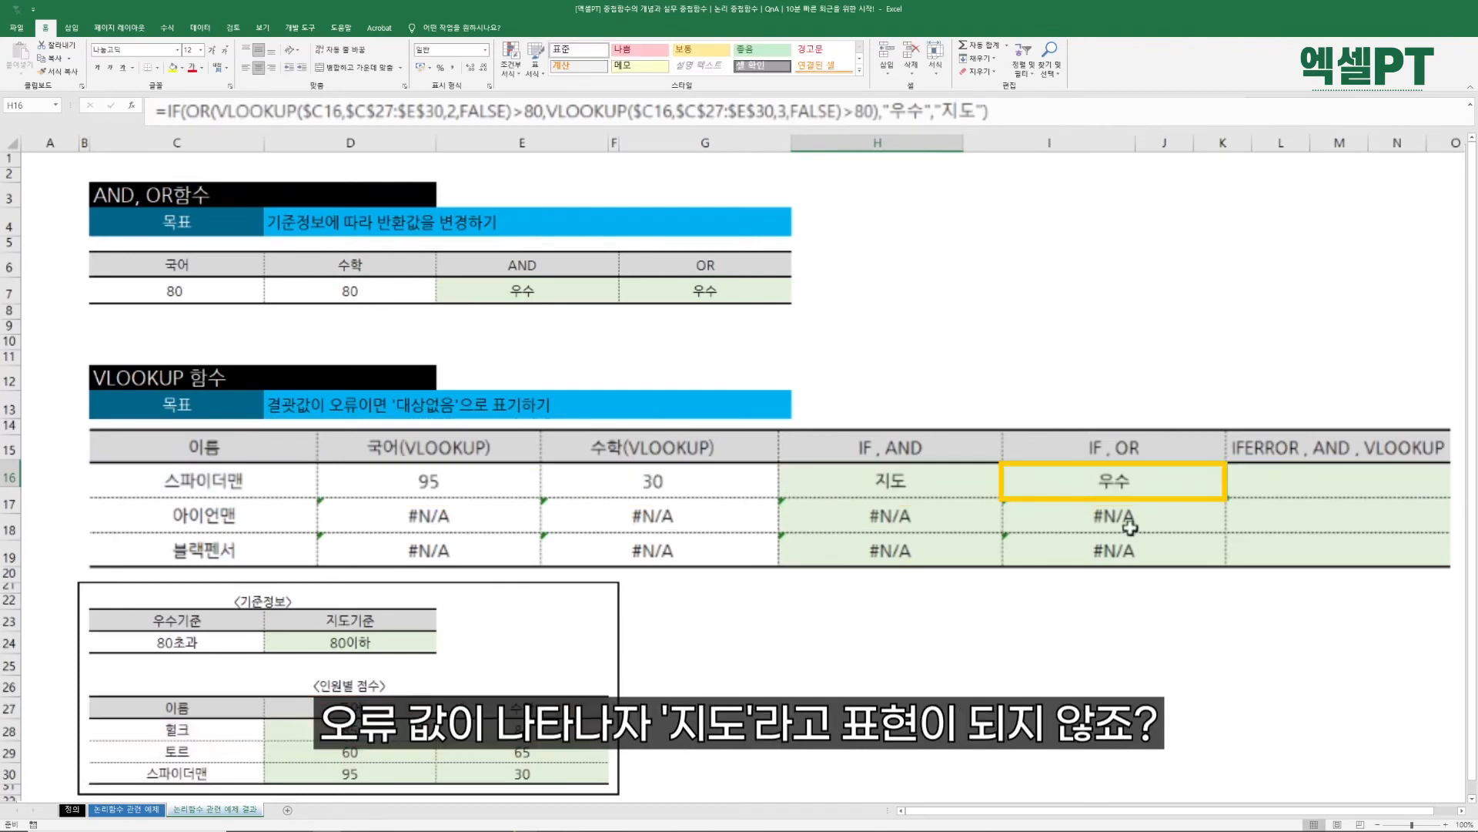
{"action": "double_click", "coordinate": [1006, 520]}
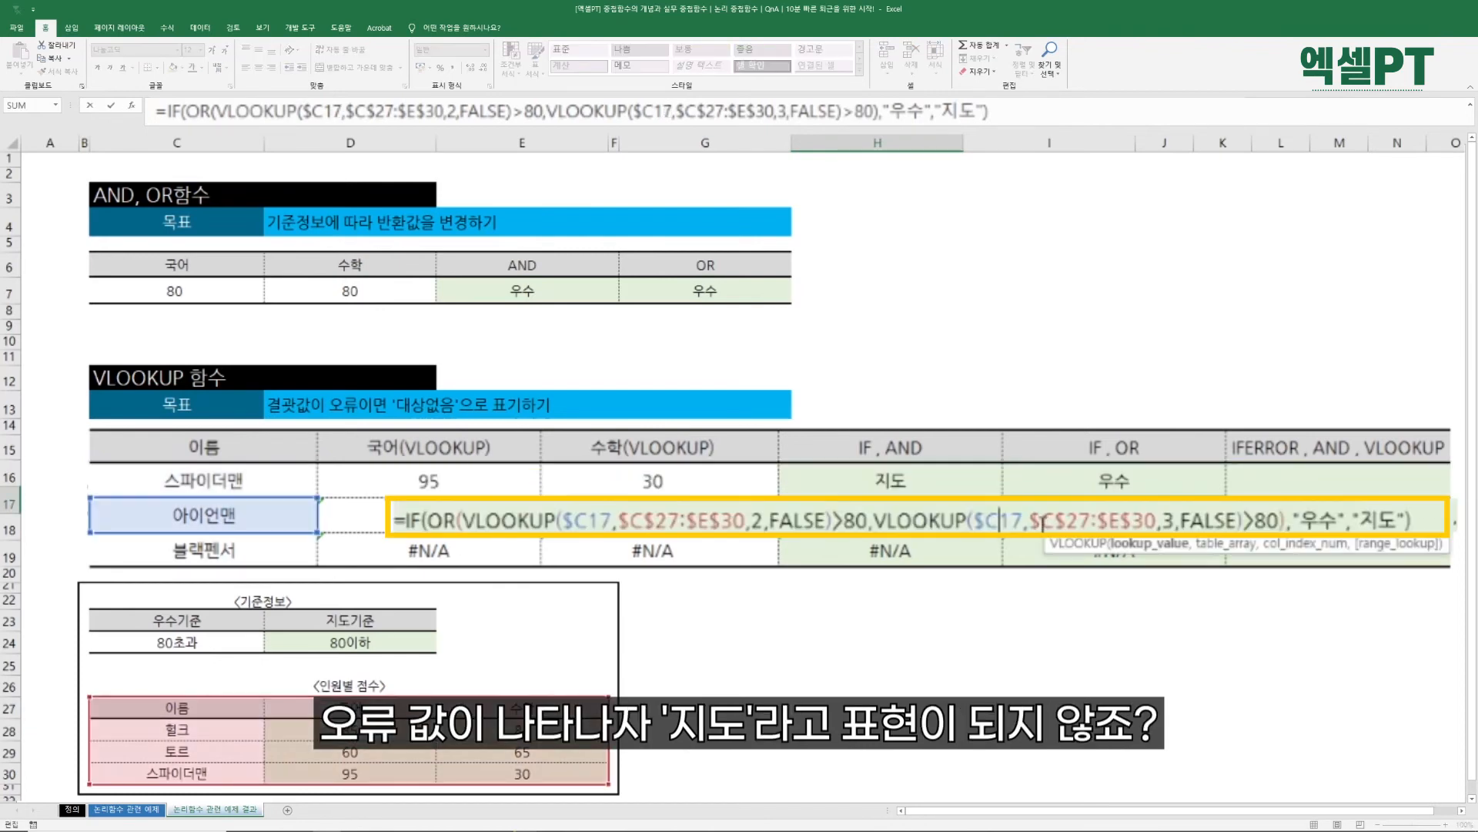
{"action": "key", "text": "Escape"}
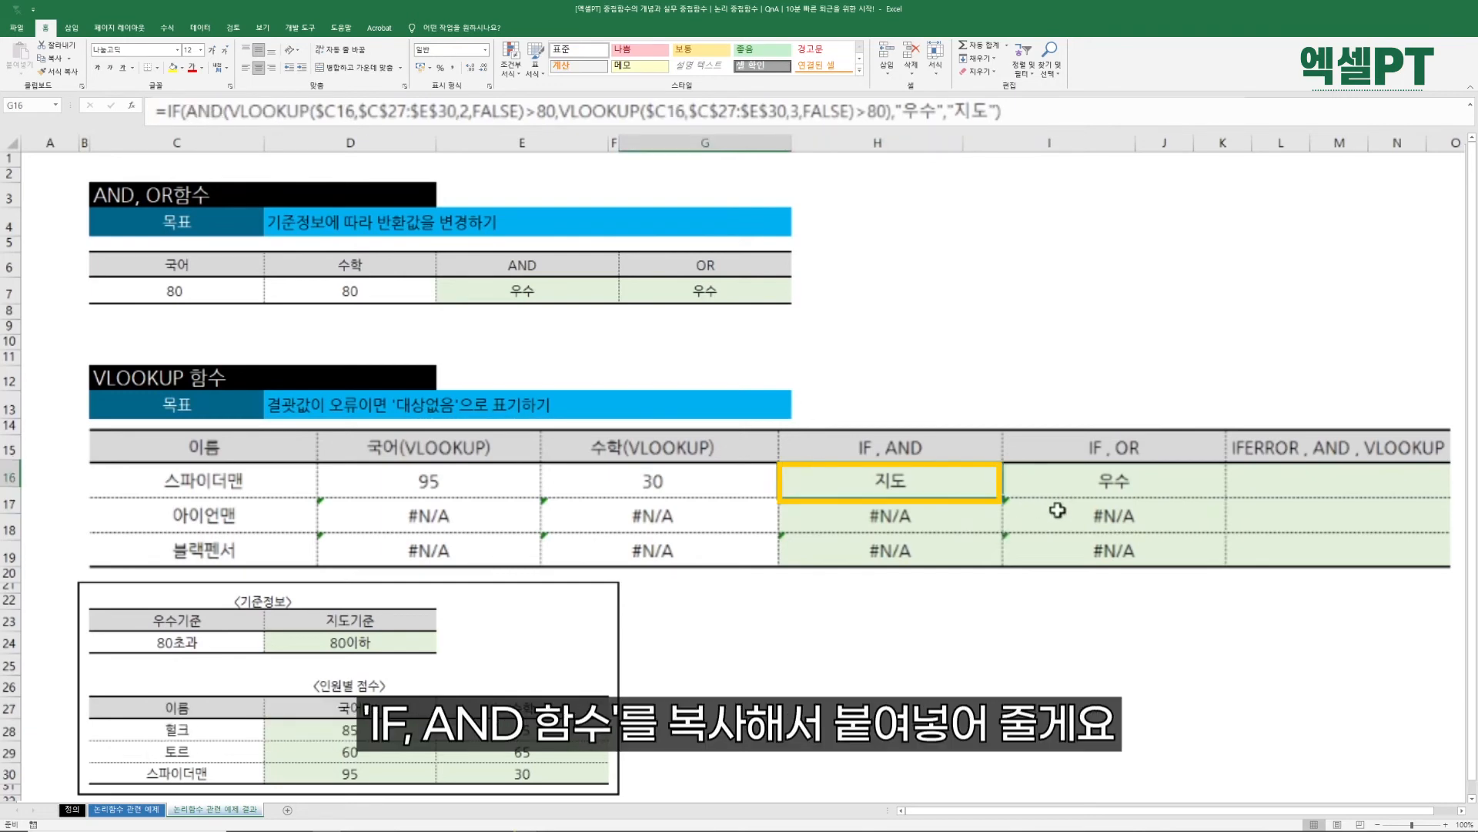
Copy the IF/AND grade formula of 스파이더맨 from G16 into I16 of the IFERROR column.
{"action": "key", "text": "ctrl+c"}
{"action": "left_click", "coordinate": [1240, 489]}
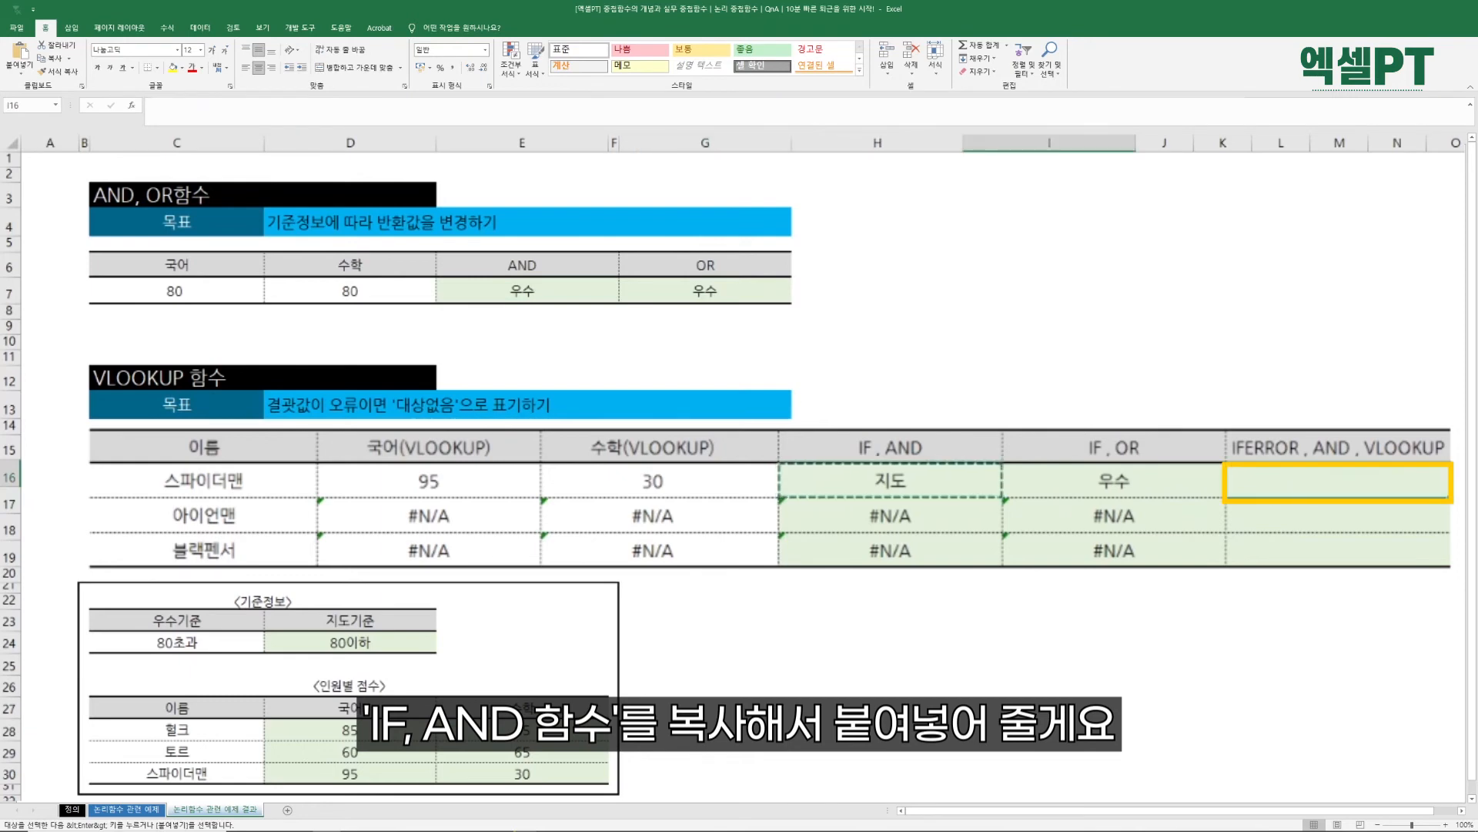
{"action": "key", "text": "ctrl+v"}
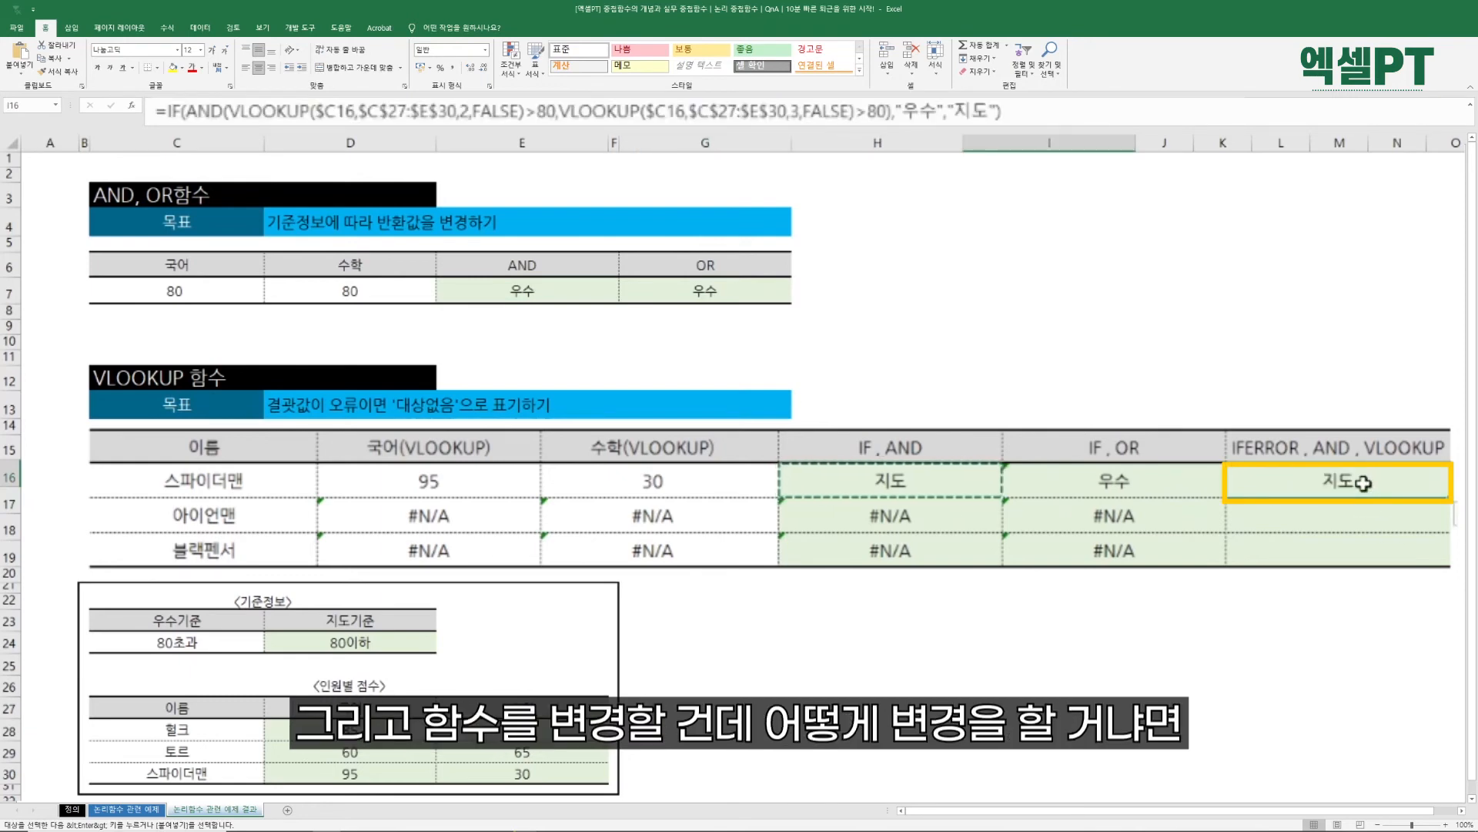
Wrap the formula in I16 in IFERROR with "대상없음" as the value returned on error.
{"action": "double_click", "coordinate": [1310, 479]}
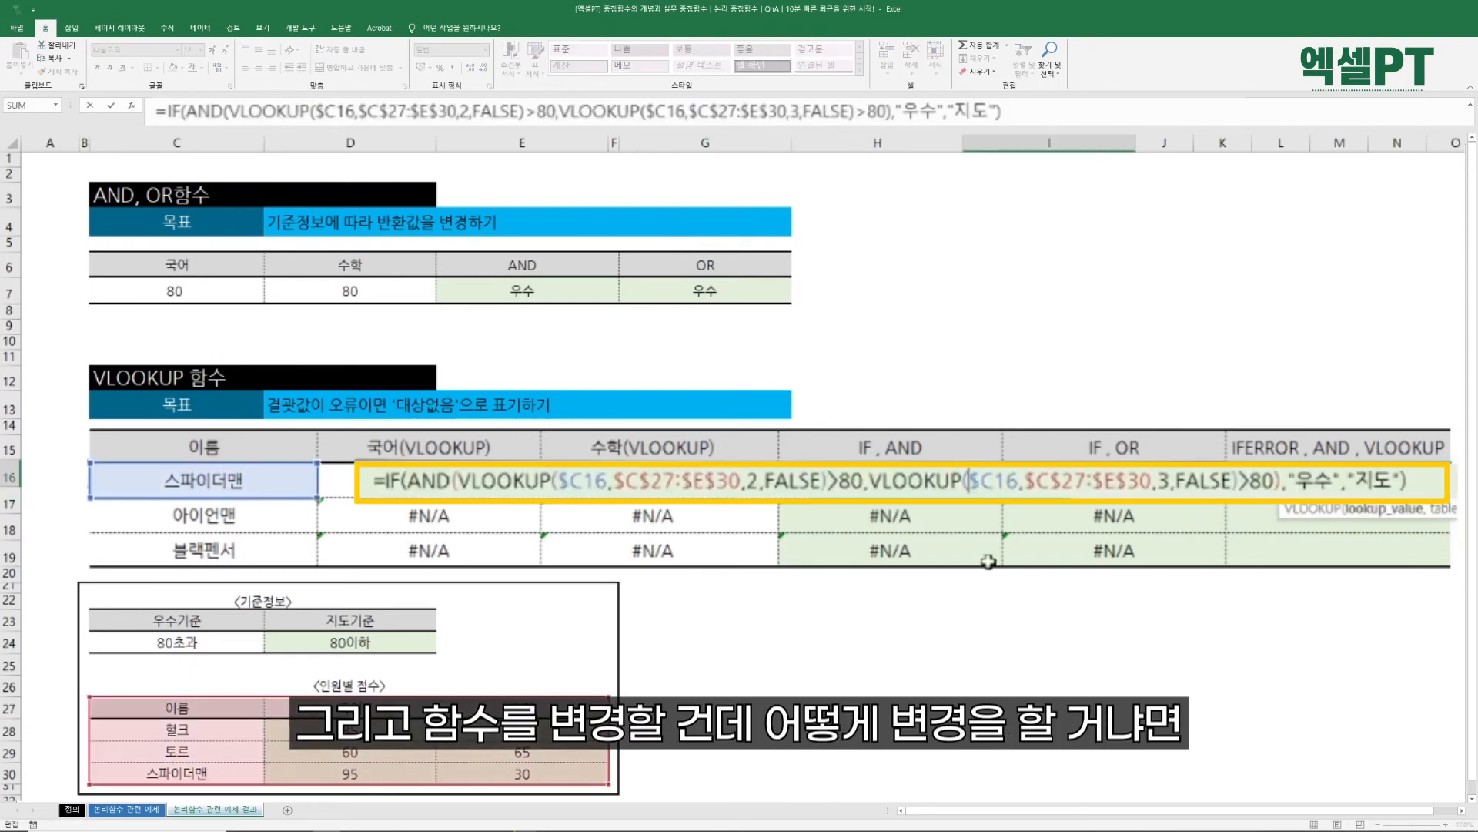
{"action": "left_click", "coordinate": [388, 484]}
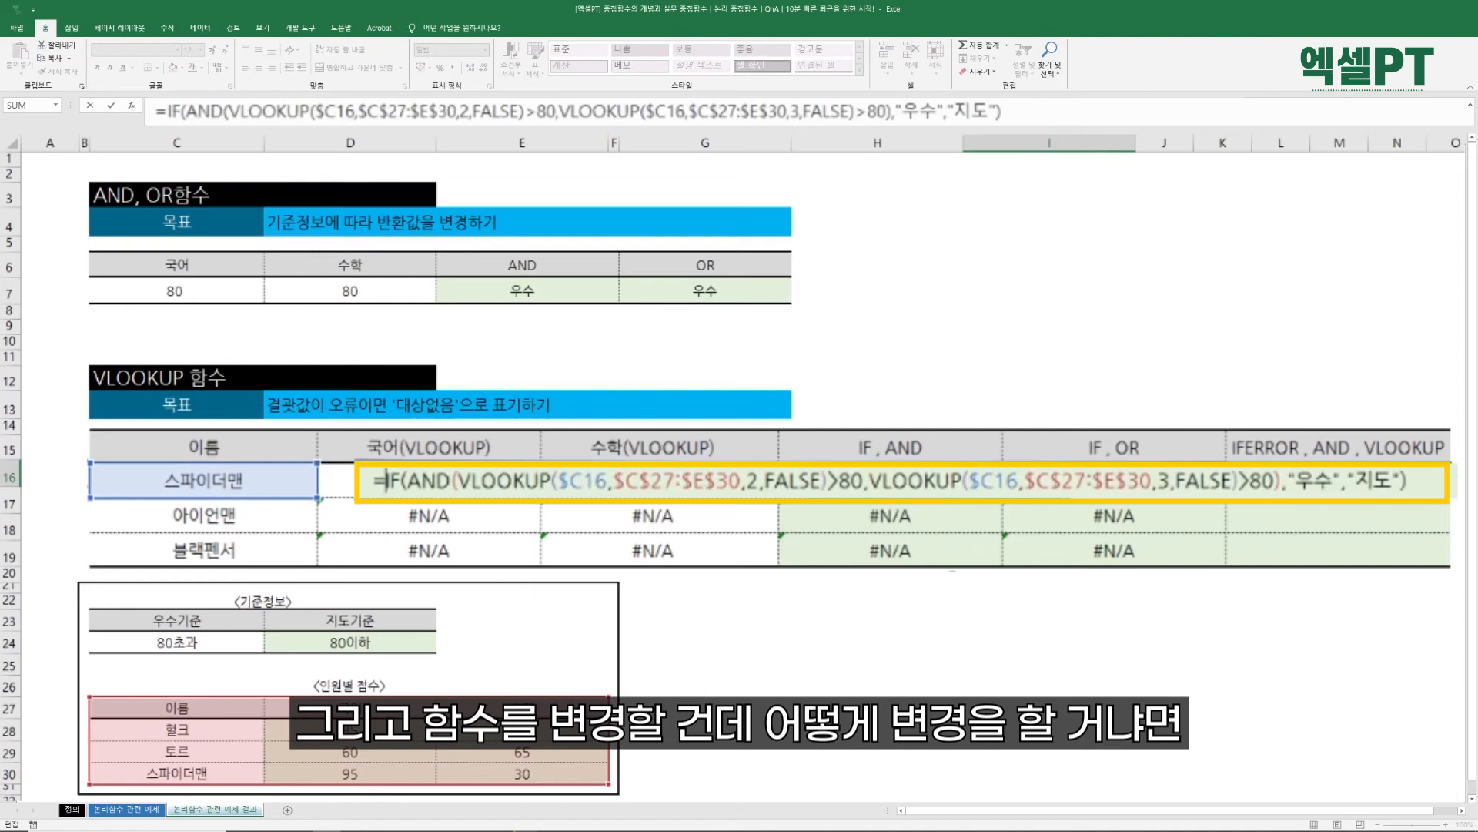
{"action": "type", "text": "if"}
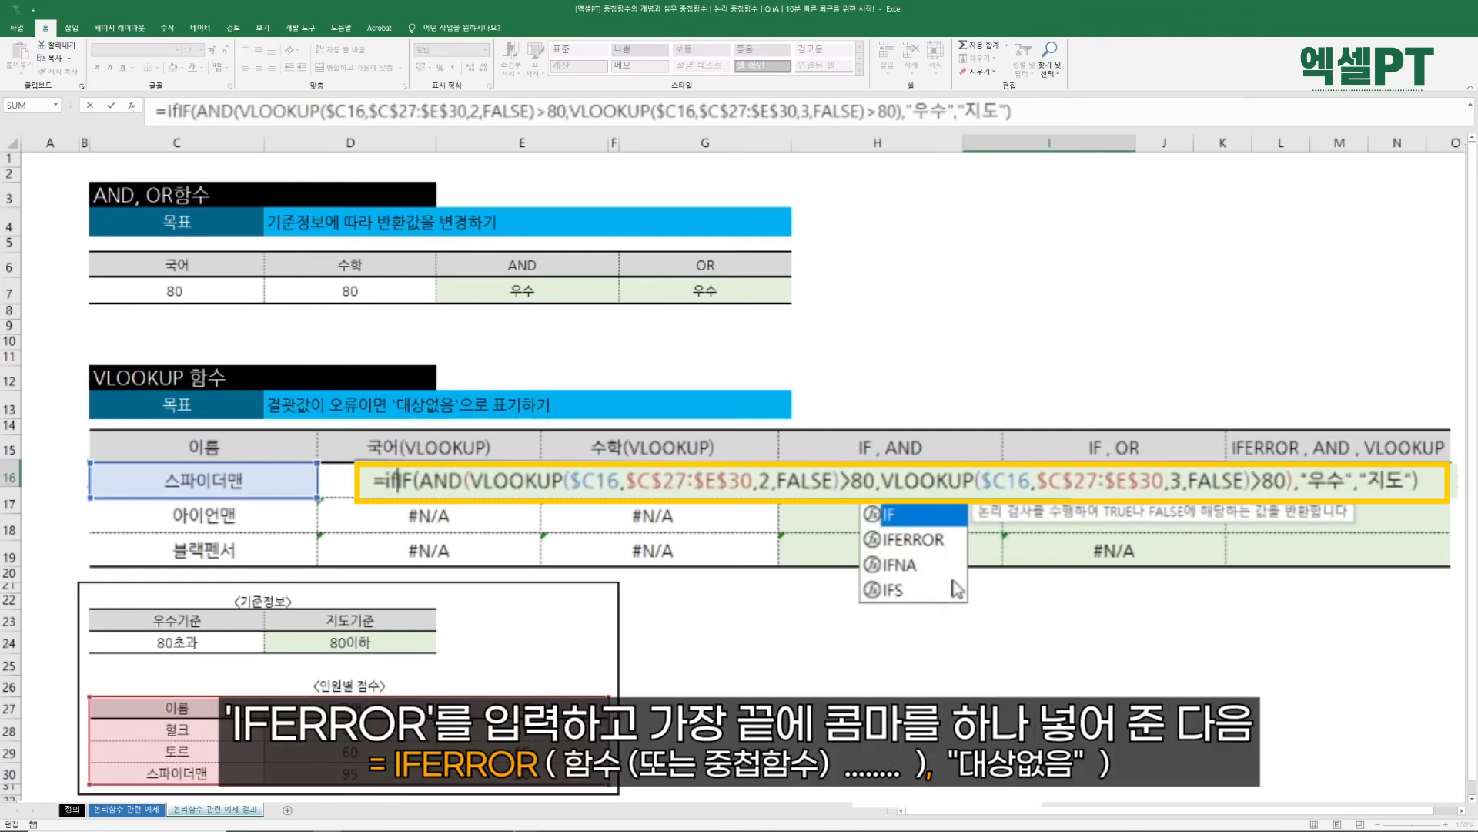
{"action": "key", "text": "Down"}
{"action": "key", "text": "Tab"}
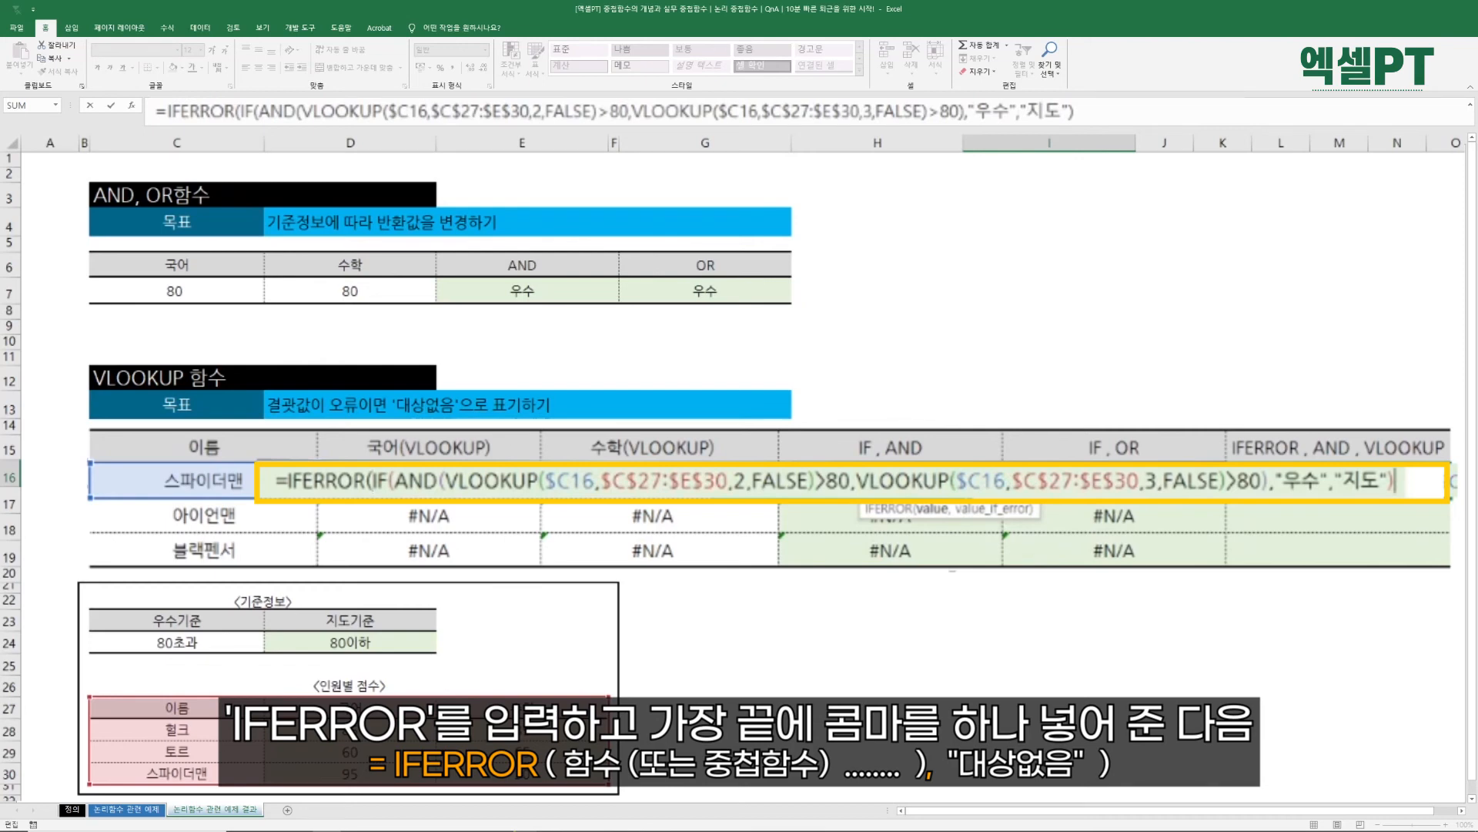
{"action": "type", "text": ",\""}
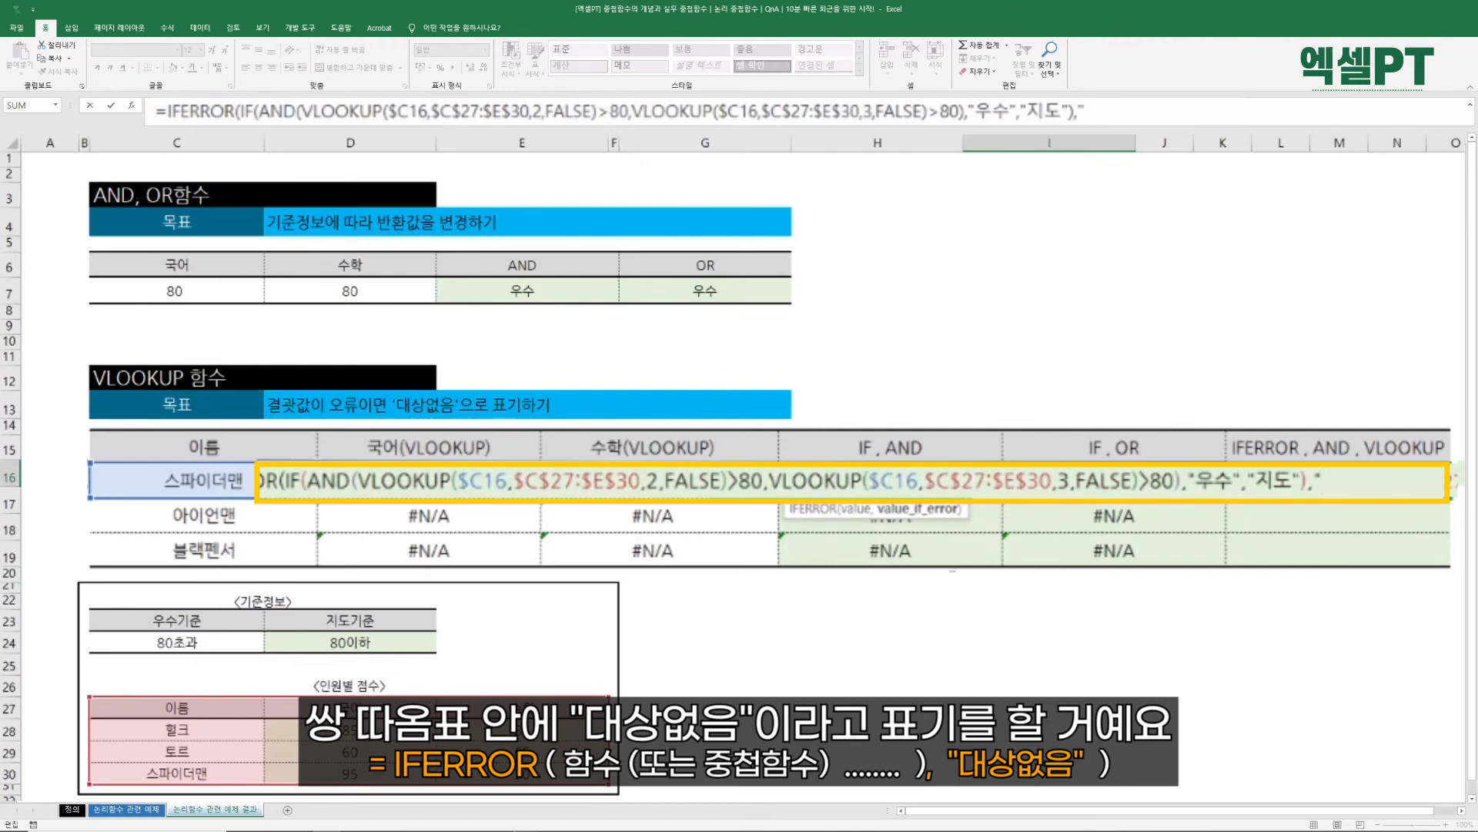
{"action": "type", "text": "대상"}
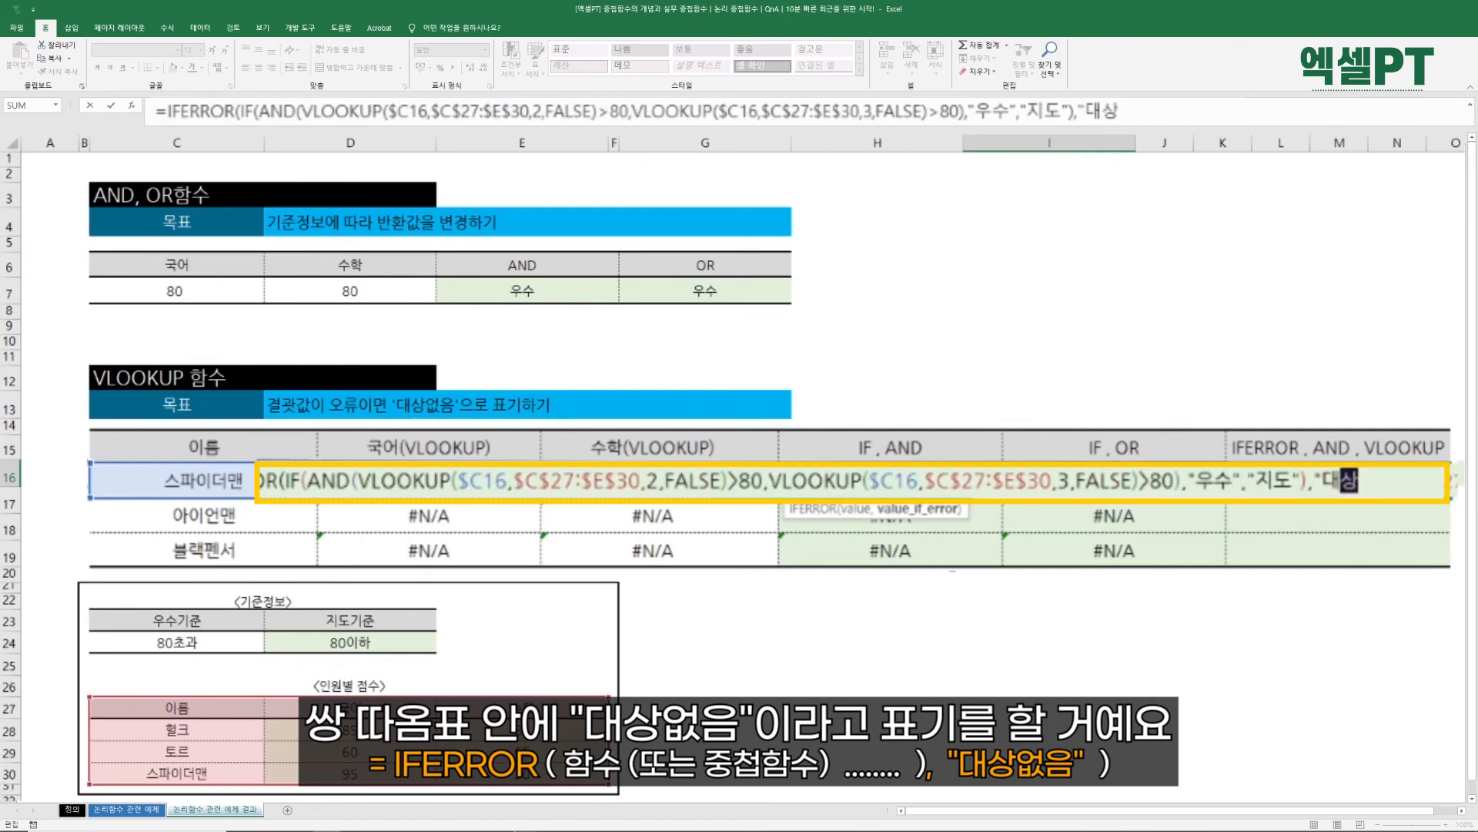
{"action": "type", "text": "없으ㅁ\""}
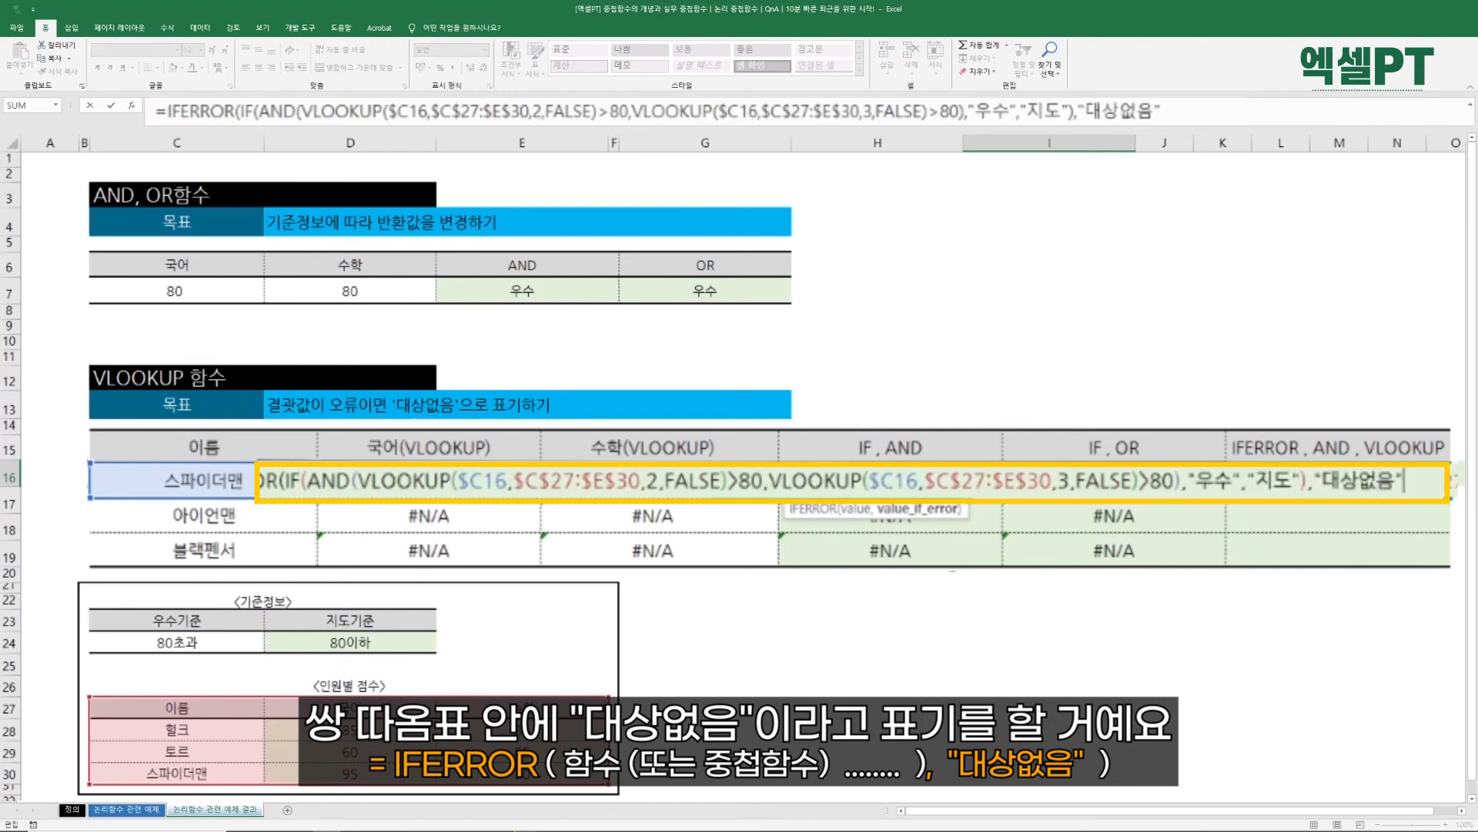
{"action": "type", "text": ")"}
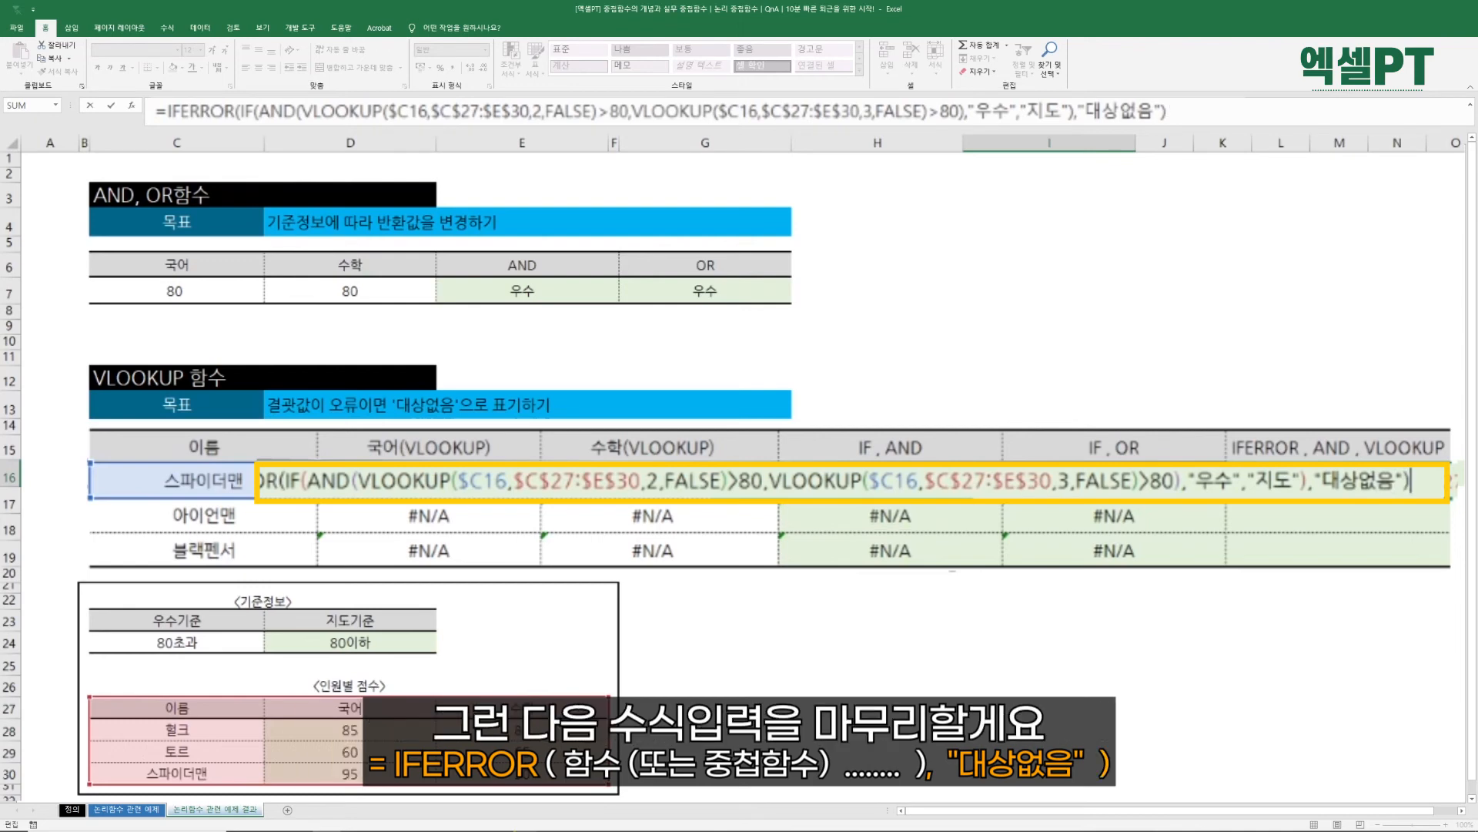
{"action": "key", "text": "Return"}
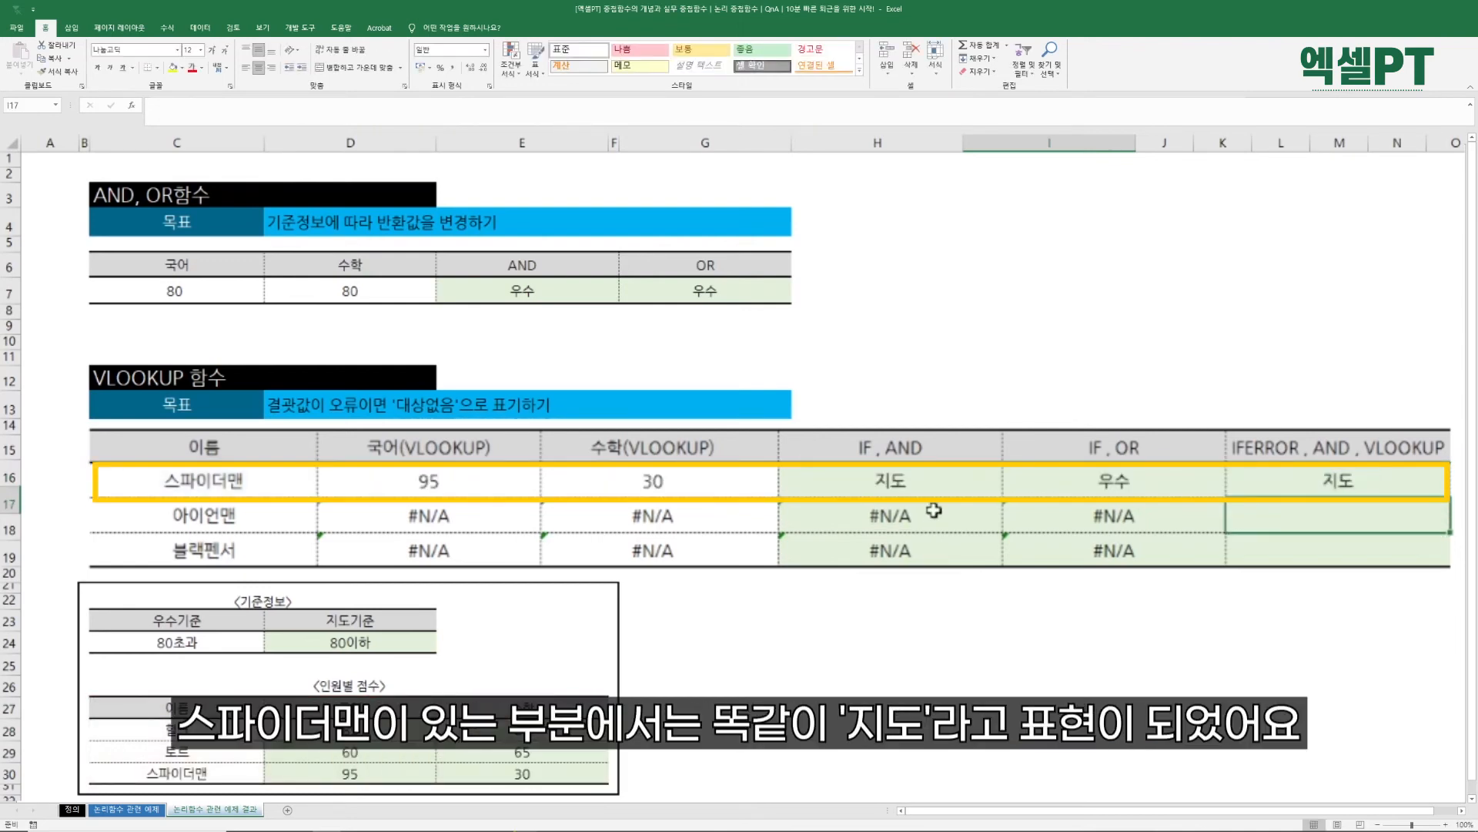
Copy the IFERROR formula of 스파이더맨 in I16 down through I18.
{"action": "left_click", "coordinate": [934, 483]}
{"action": "left_click", "coordinate": [266, 484]}
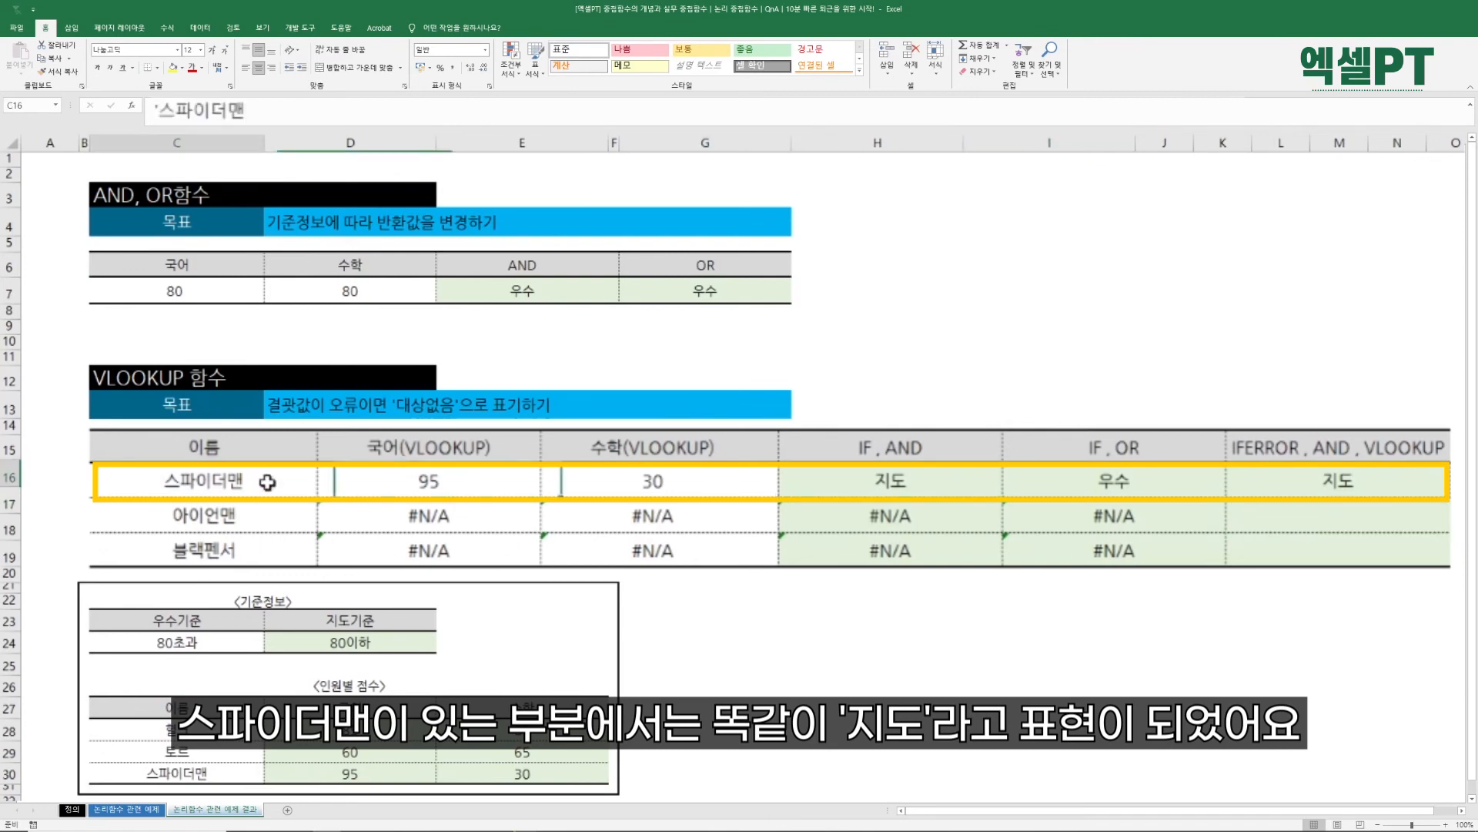
{"action": "left_click", "coordinate": [876, 483]}
{"action": "left_click", "coordinate": [1266, 494]}
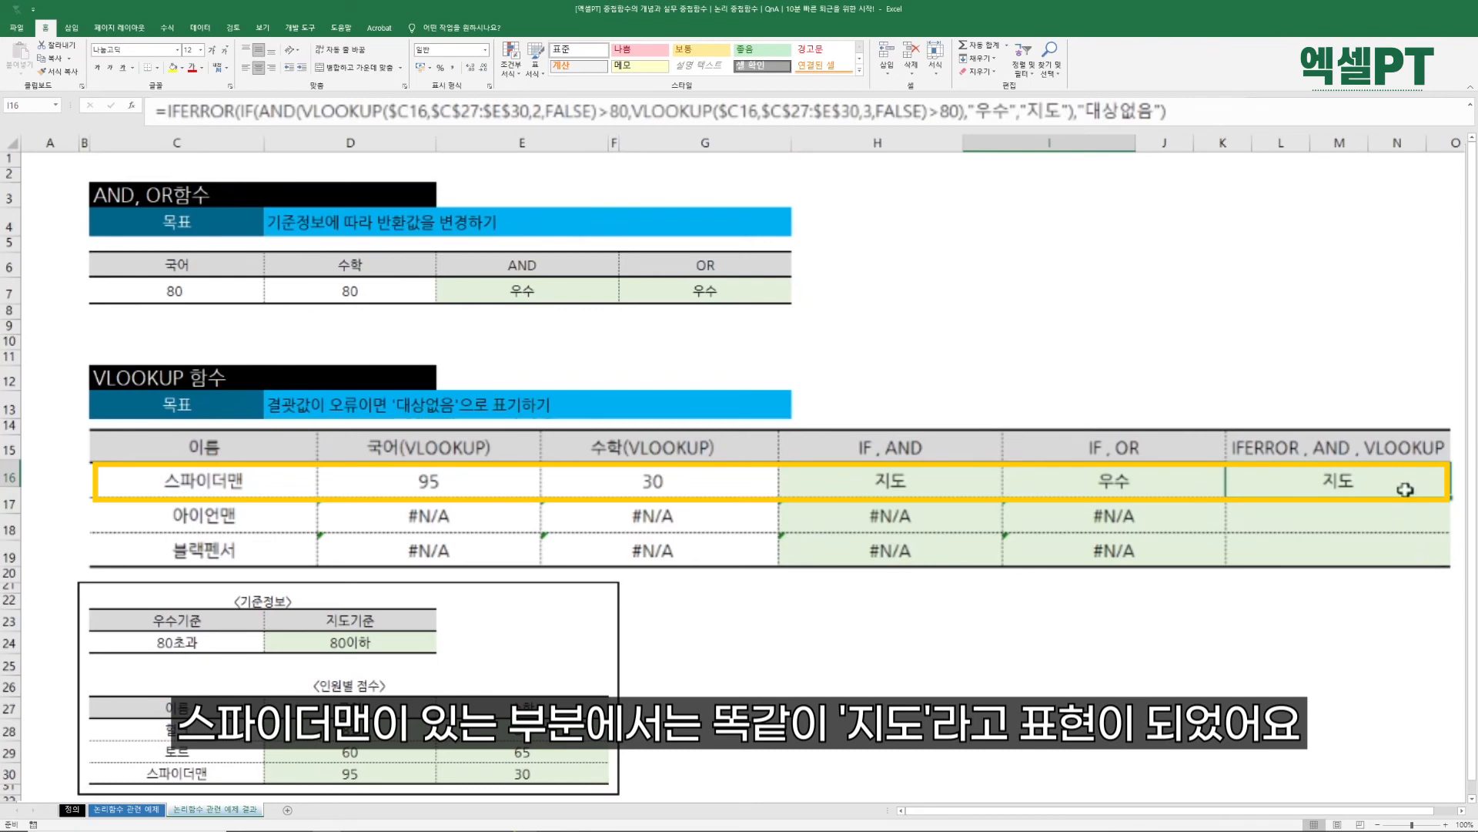
{"action": "key", "text": "ctrl+c"}
{"action": "key", "text": "Left"}
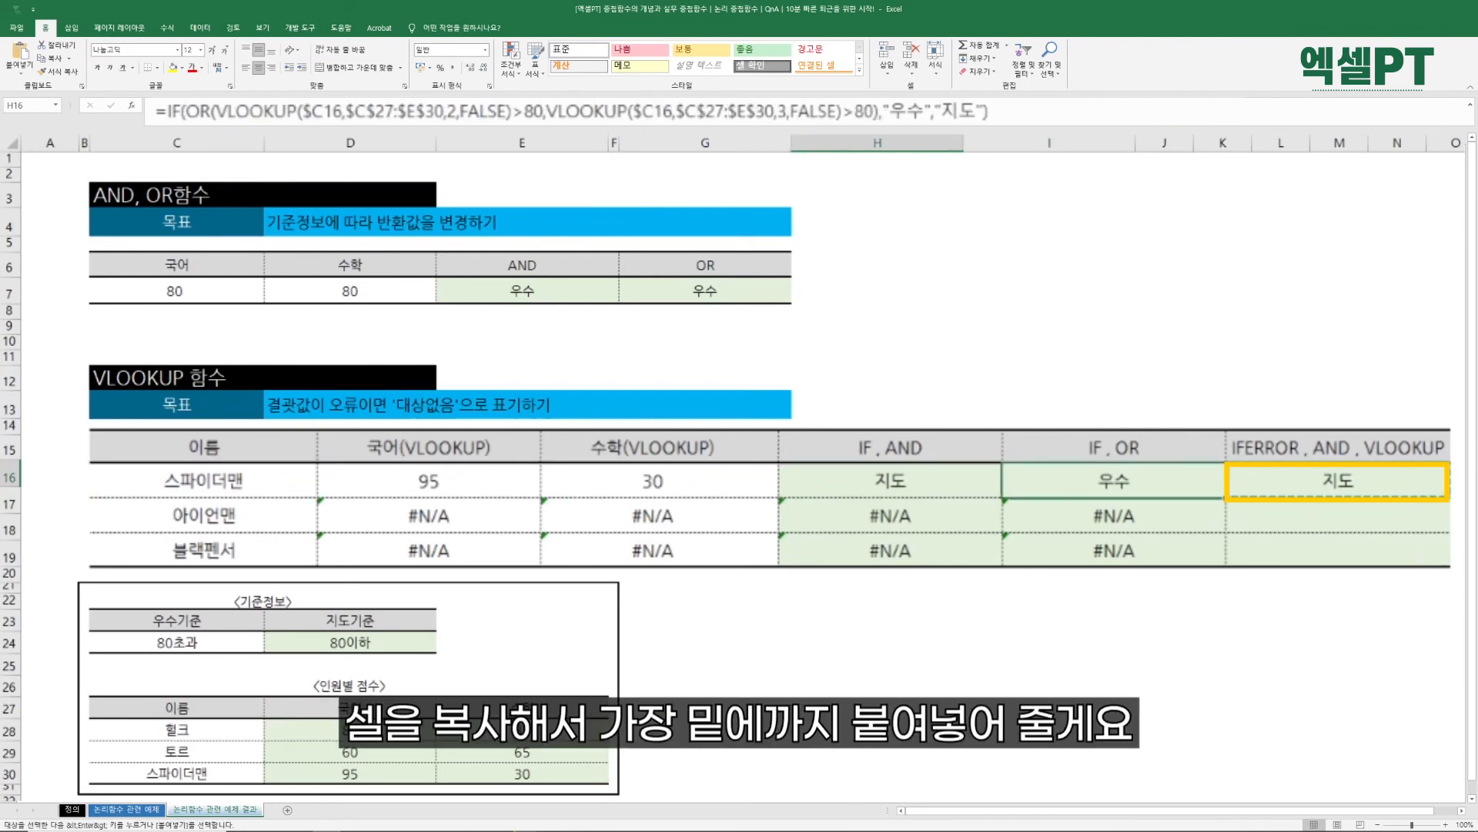
{"action": "key", "text": "ctrl+Down"}
{"action": "key", "text": "Right"}
{"action": "key", "text": "ctrl+shift+Up"}
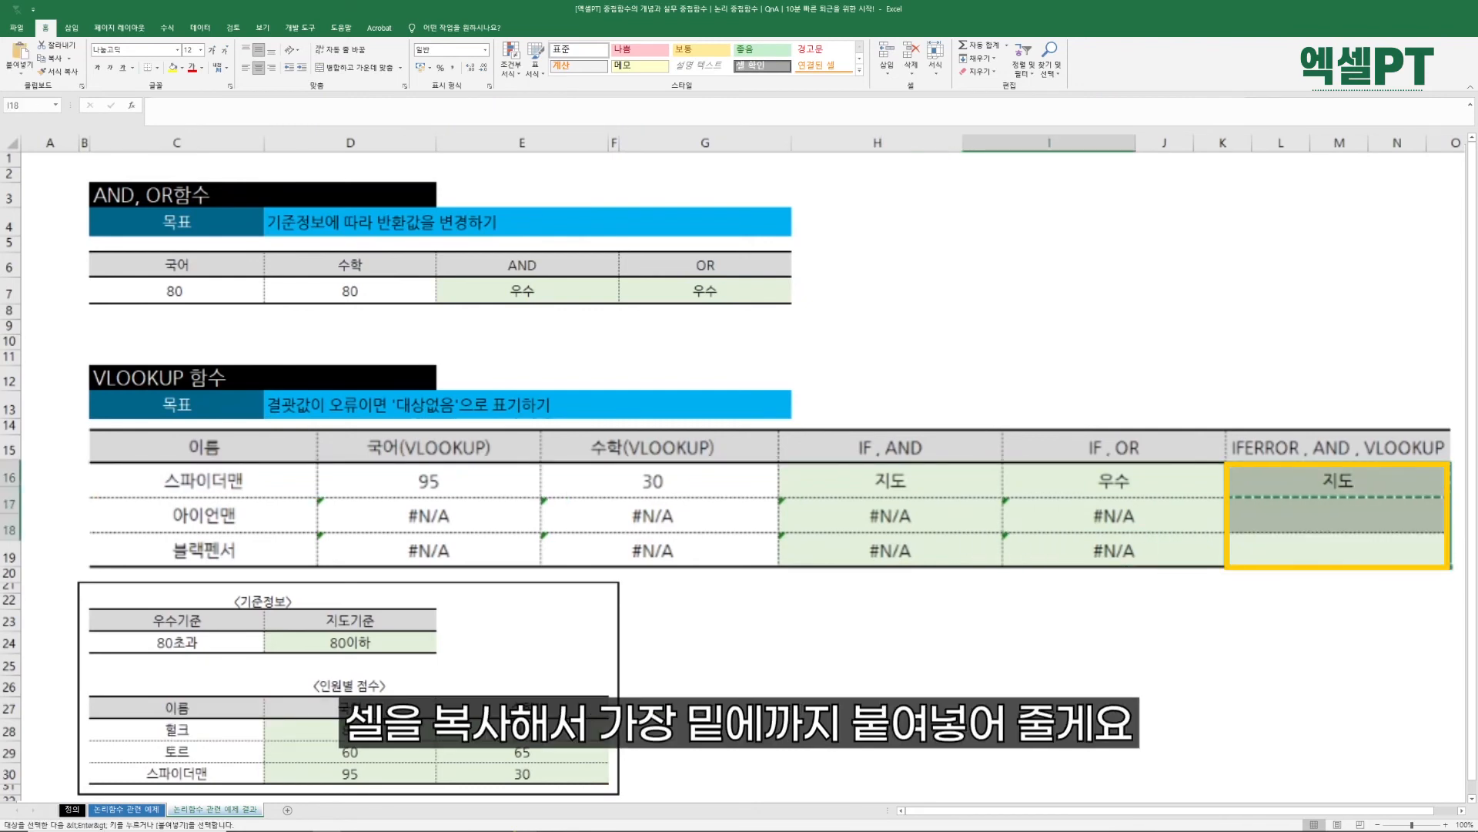
{"action": "key", "text": "ctrl+v"}
Compare the IF grades with the IFERROR result of 아이언맨 and examine each part of the I17 formula without changing it.
{"action": "left_click", "coordinate": [885, 548]}
{"action": "left_click", "coordinate": [852, 518]}
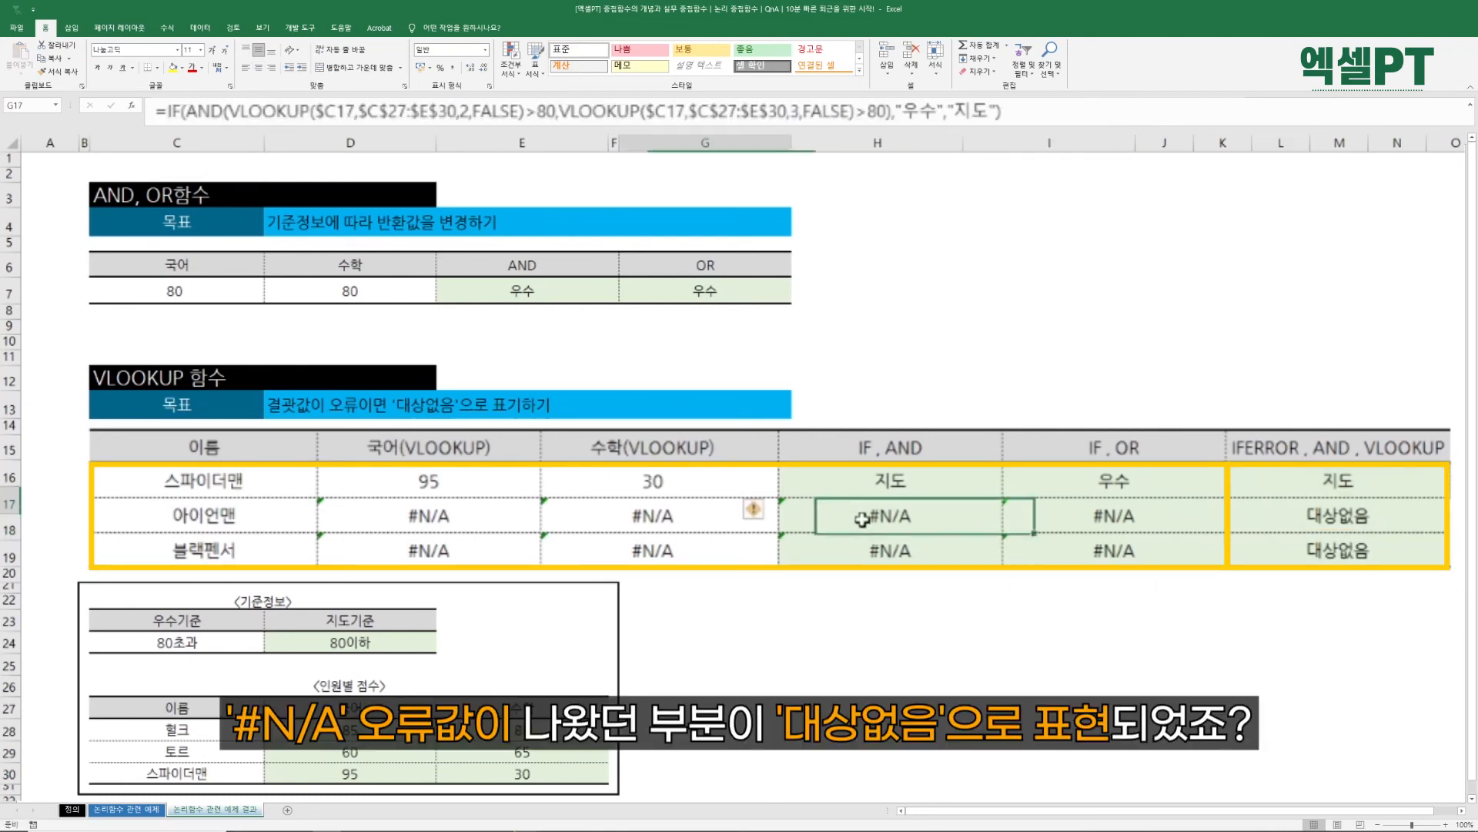
{"action": "left_click", "coordinate": [1089, 521]}
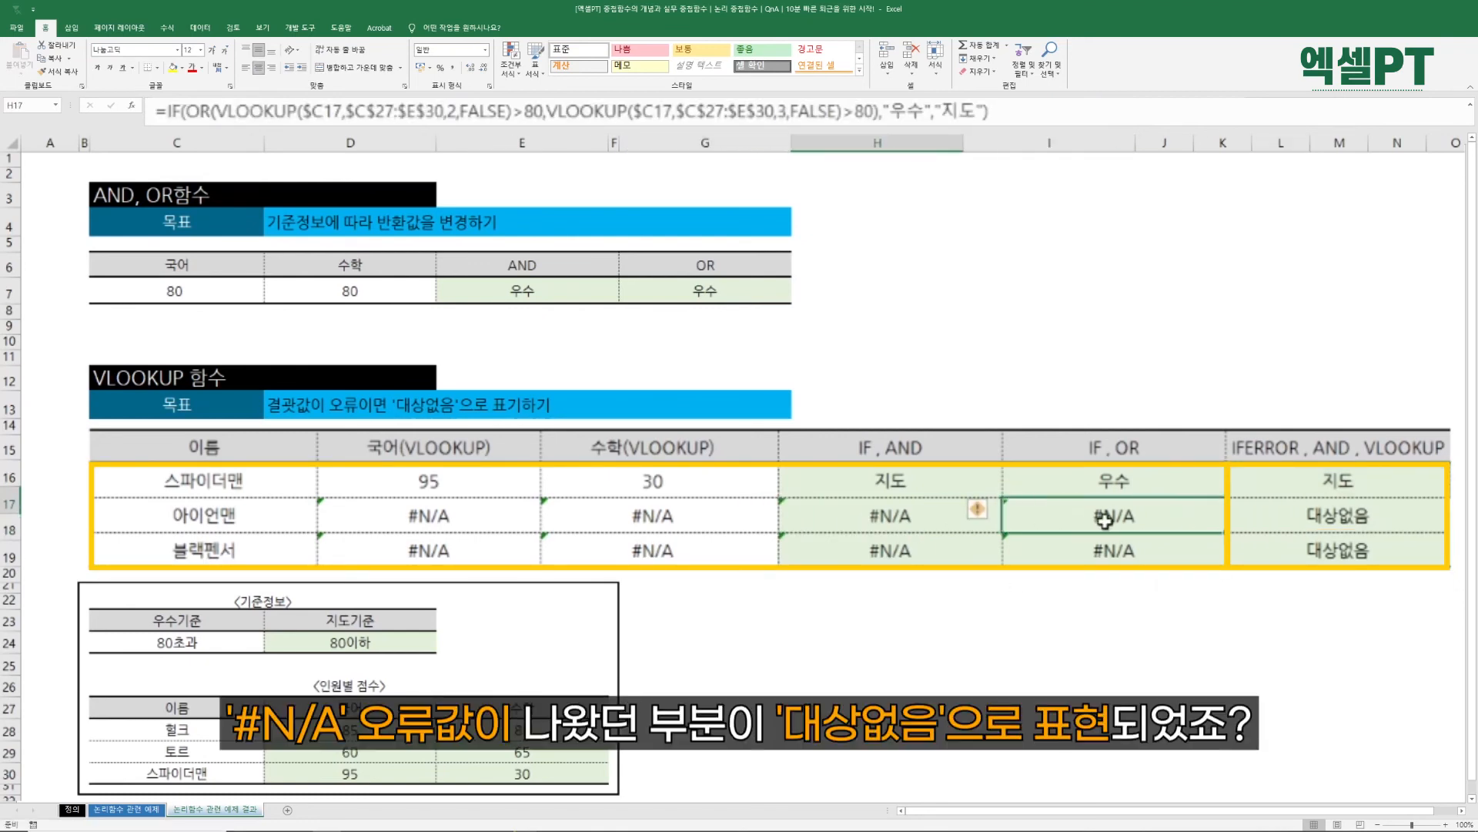
{"action": "left_click", "coordinate": [1296, 516]}
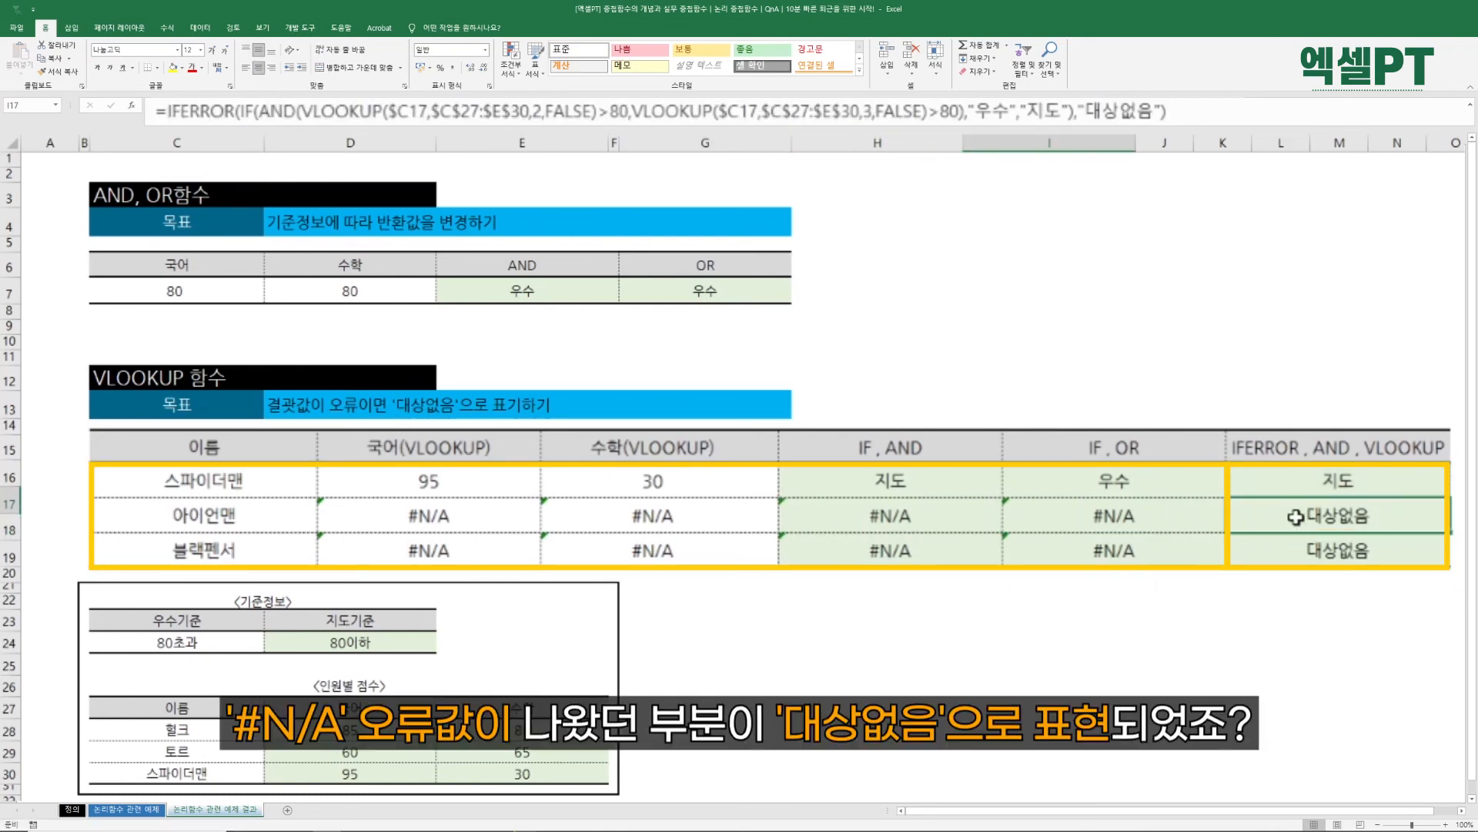
{"action": "double_click", "coordinate": [1295, 517]}
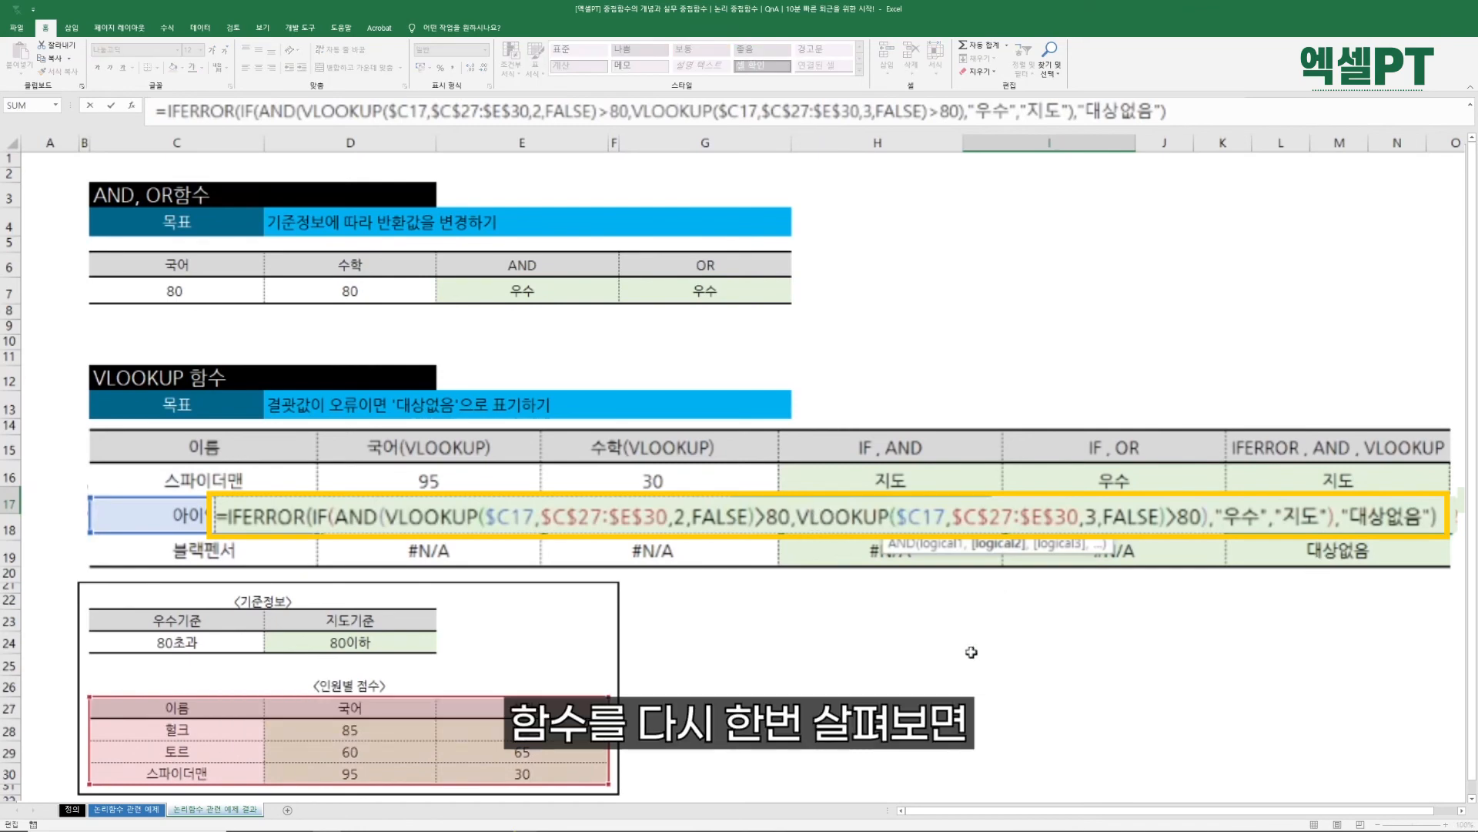
{"action": "left_click_drag", "start_coordinate": [385, 516], "coordinate": [1259, 516]}
{"action": "left_click", "coordinate": [801, 523]}
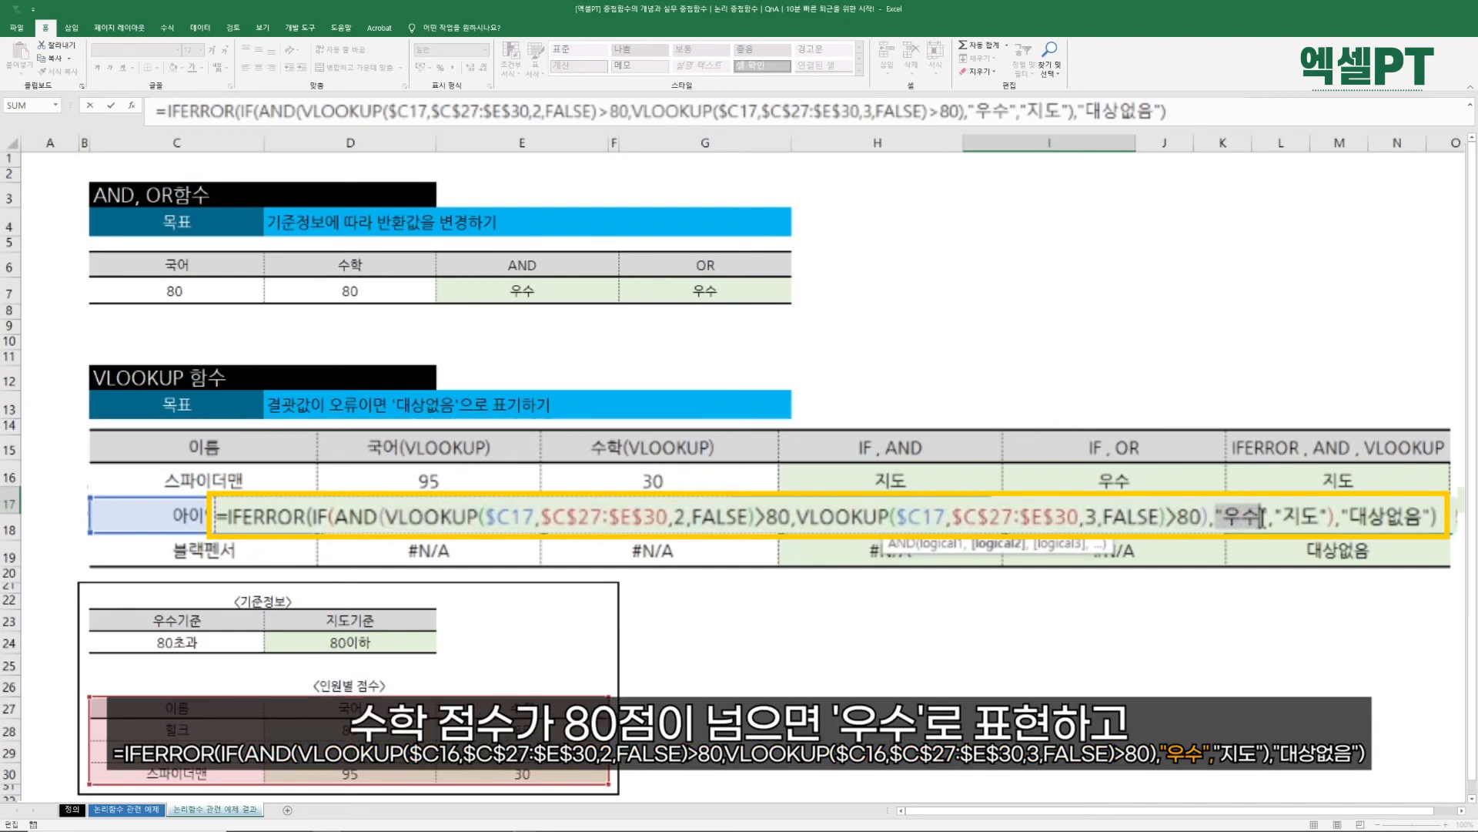
{"action": "left_click_drag", "start_coordinate": [1275, 515], "coordinate": [1325, 509]}
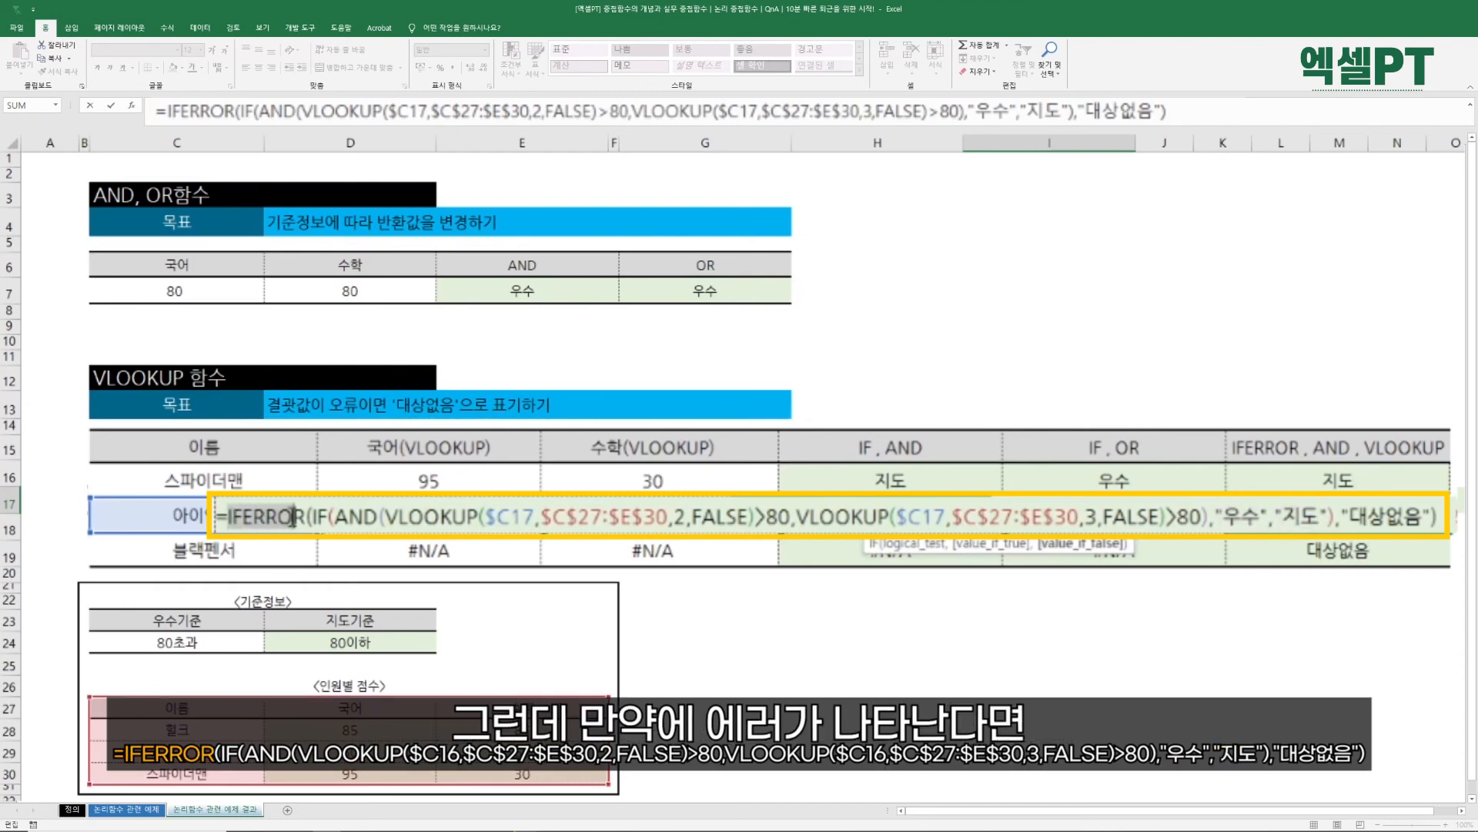
{"action": "left_click", "coordinate": [1406, 516]}
{"action": "left_click_drag", "start_coordinate": [1412, 516], "coordinate": [1431, 515]}
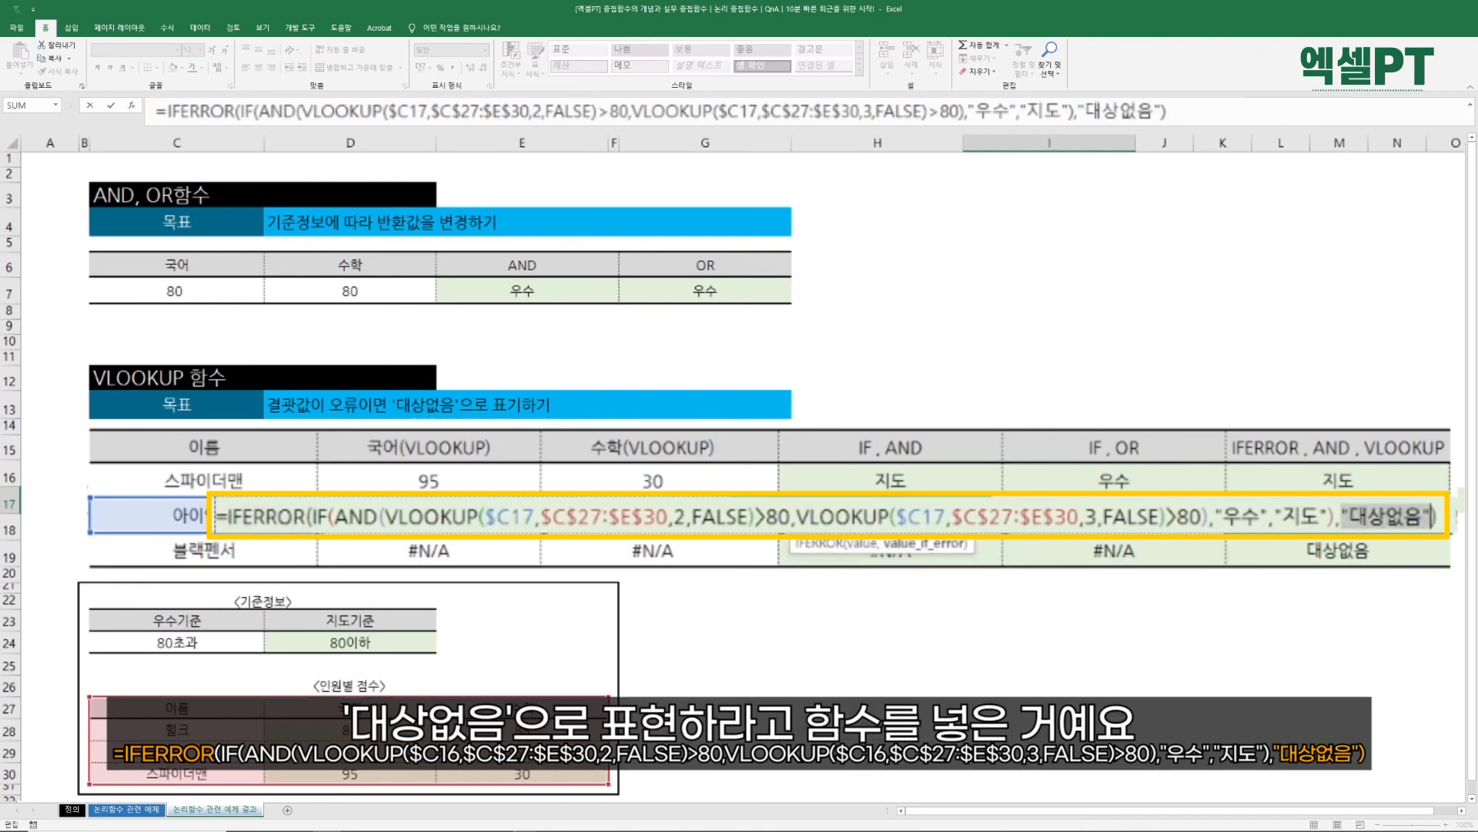
{"action": "key", "text": "Escape"}
Check the names 아이언맨 and 블랙펜서 against the 인원별 점수 table and the IF, AND result in G17.
{"action": "left_click", "coordinate": [253, 522]}
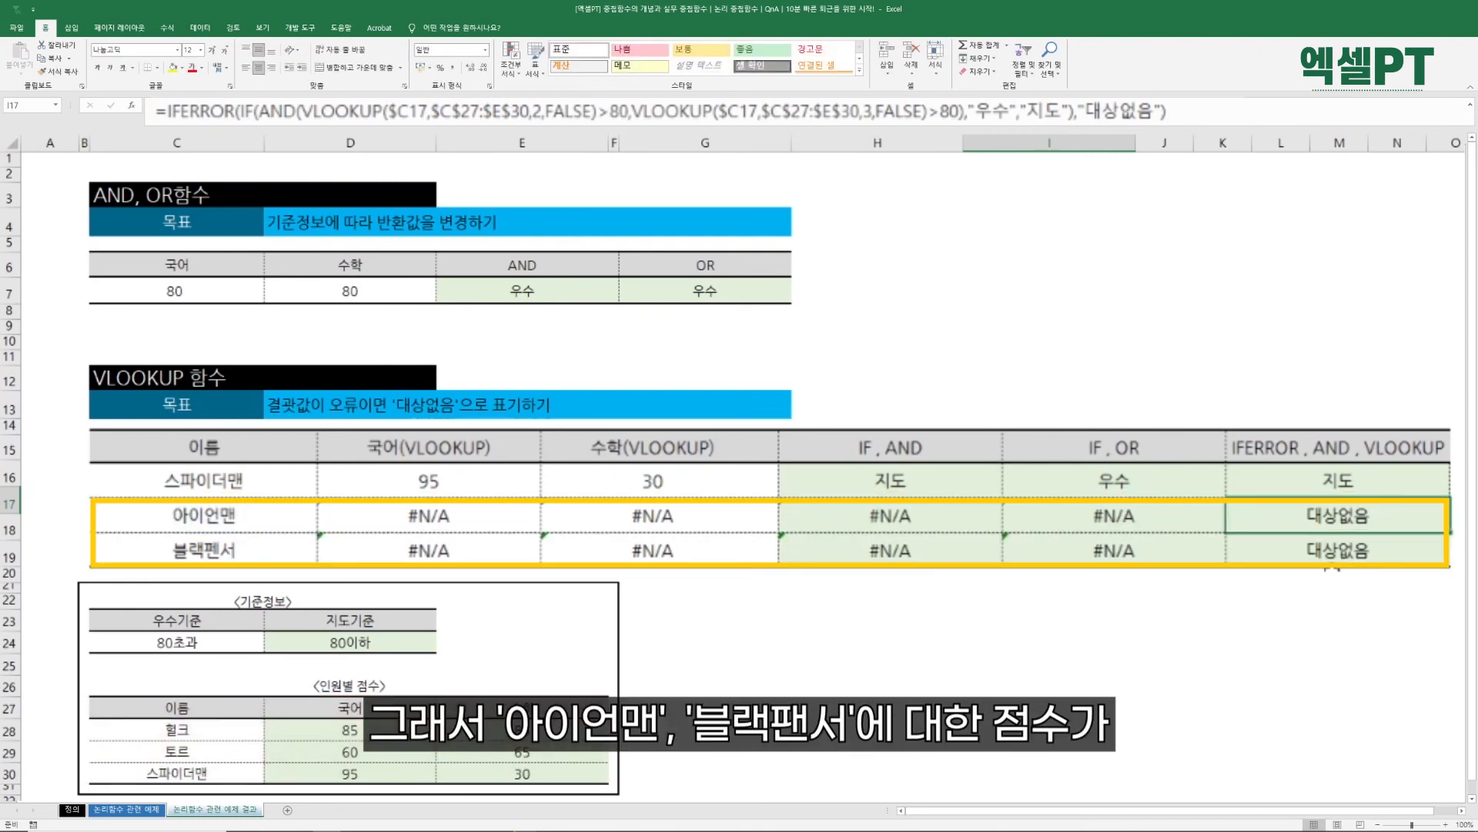
{"action": "left_click", "coordinate": [243, 545]}
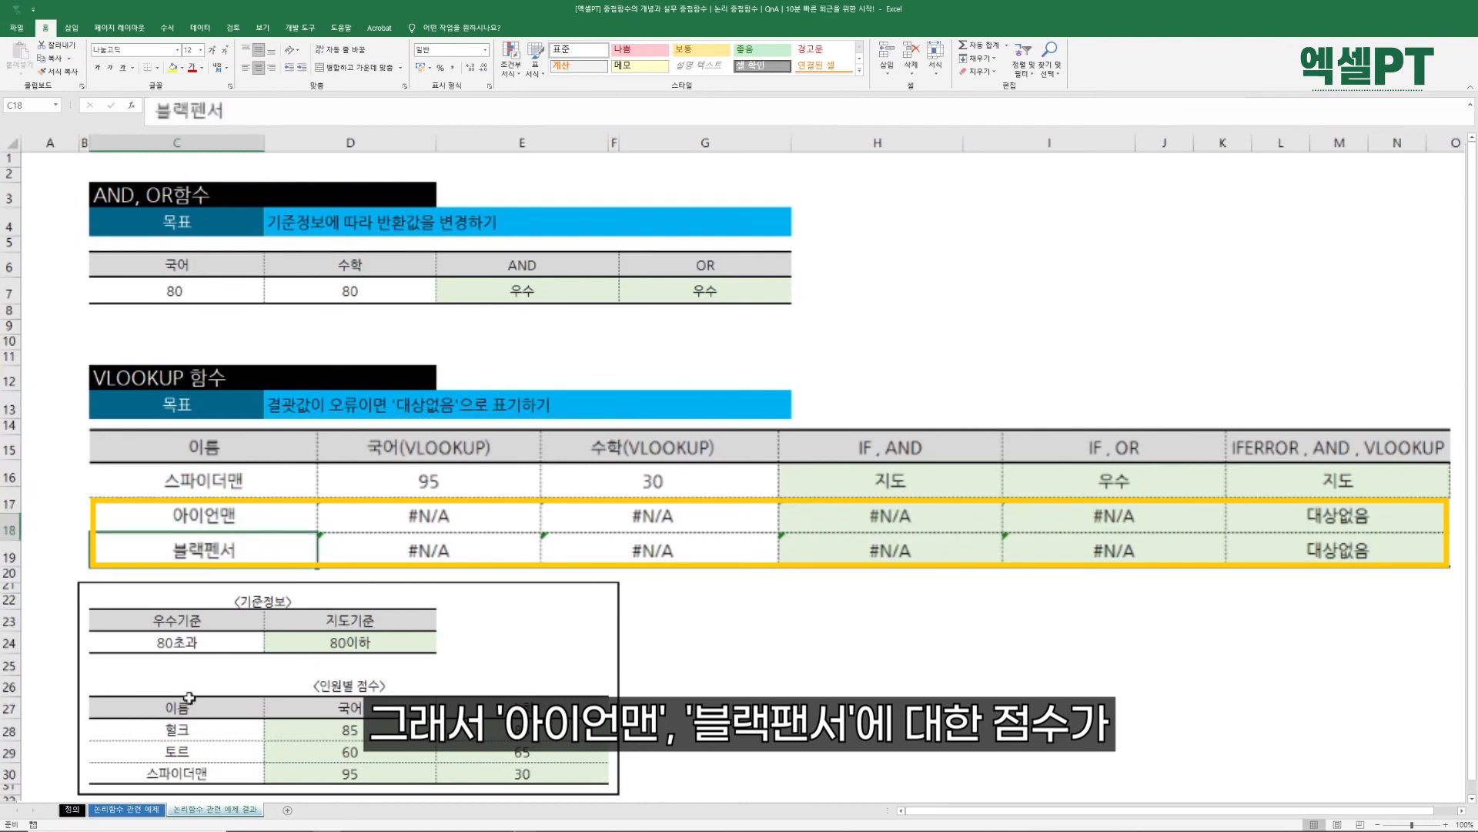
{"action": "left_click_drag", "start_coordinate": [190, 697], "coordinate": [549, 771]}
{"action": "left_click_drag", "start_coordinate": [783, 745], "coordinate": [784, 745]}
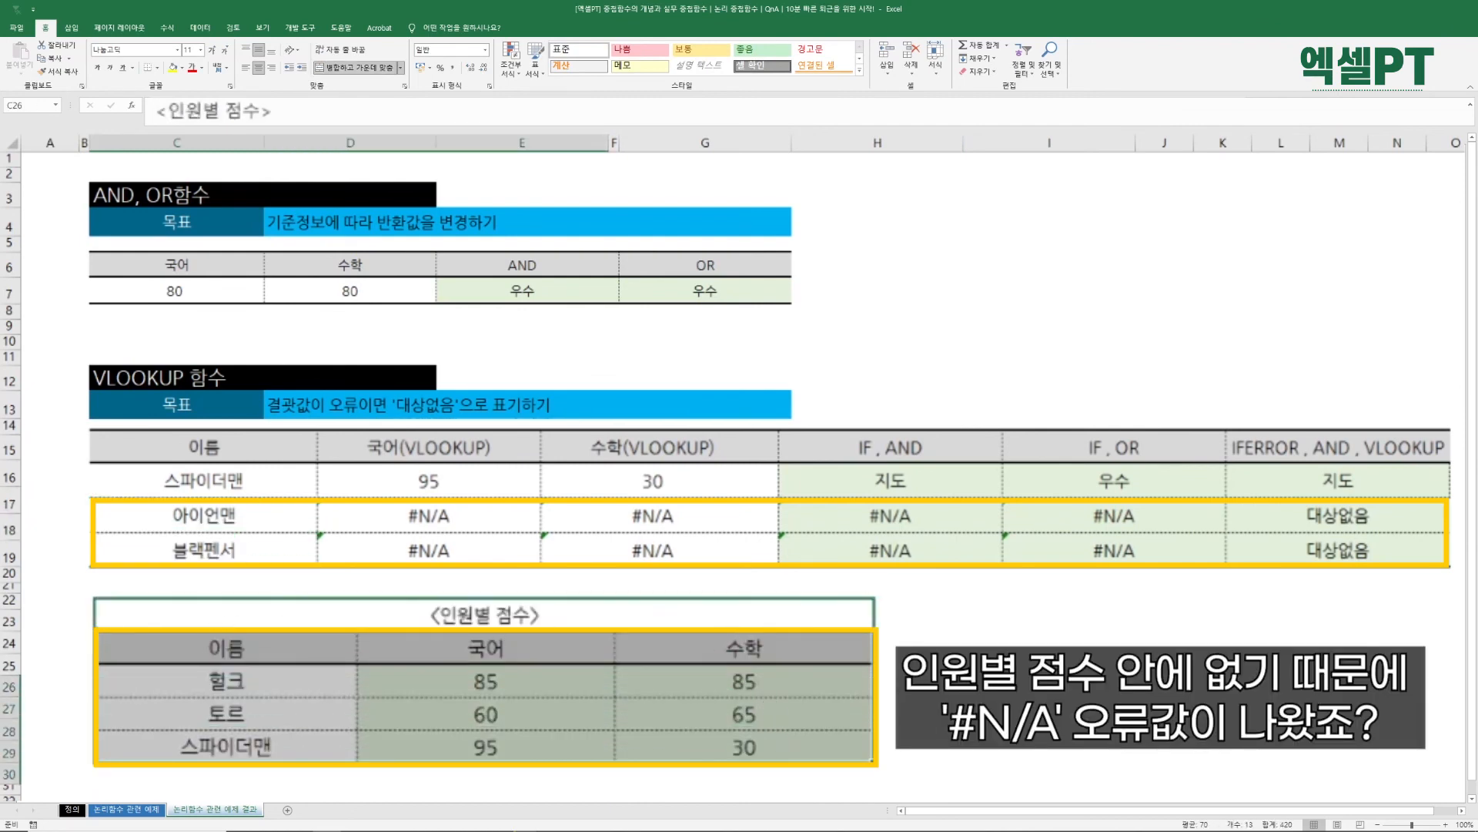
{"action": "left_click", "coordinate": [909, 517]}
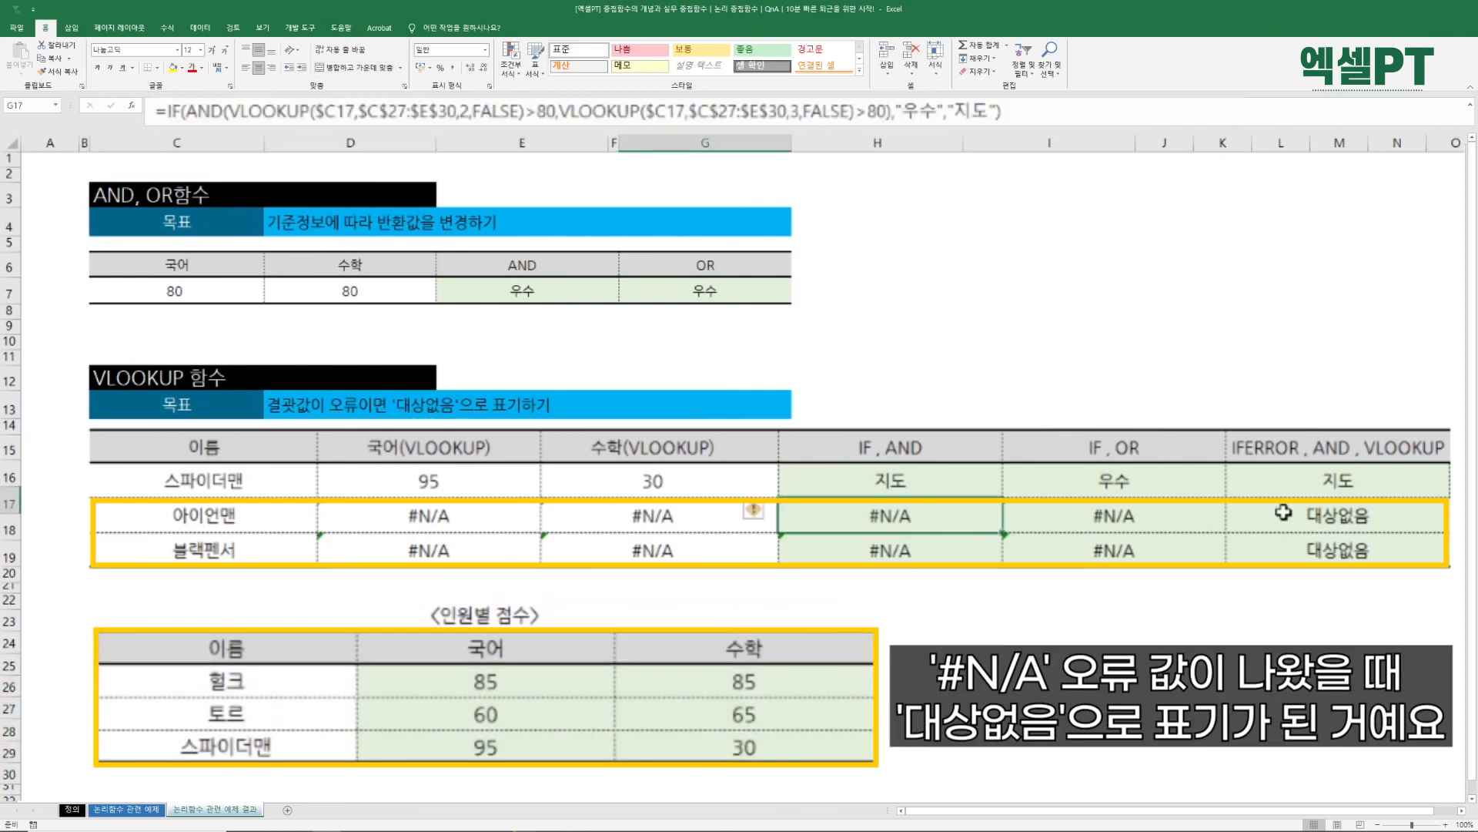
Change the names in C17 and C18 to 토르 and 헐크.
{"action": "left_click", "coordinate": [215, 515]}
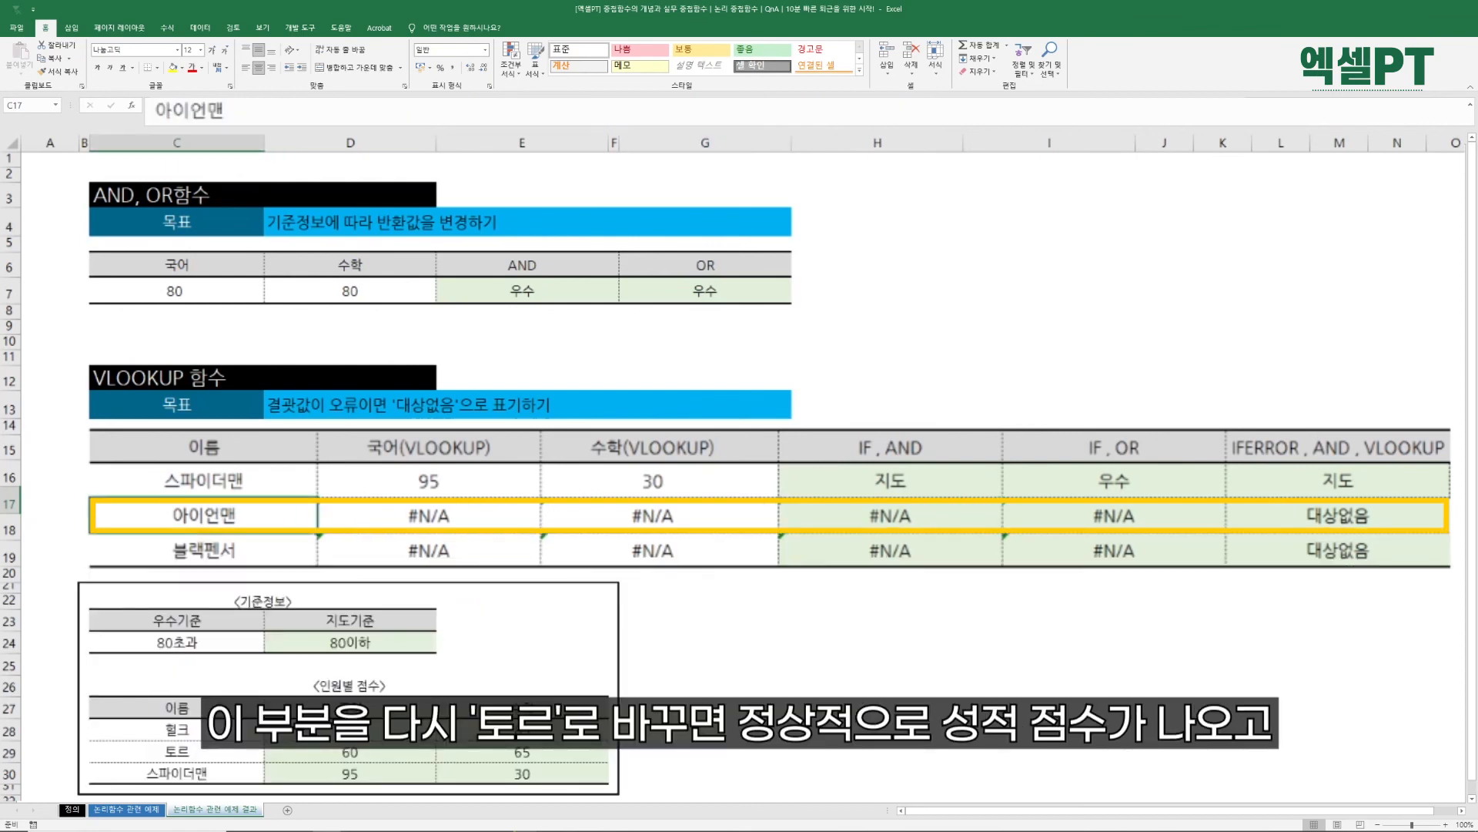
{"action": "type", "text": "토르"}
{"action": "key", "text": "Return"}
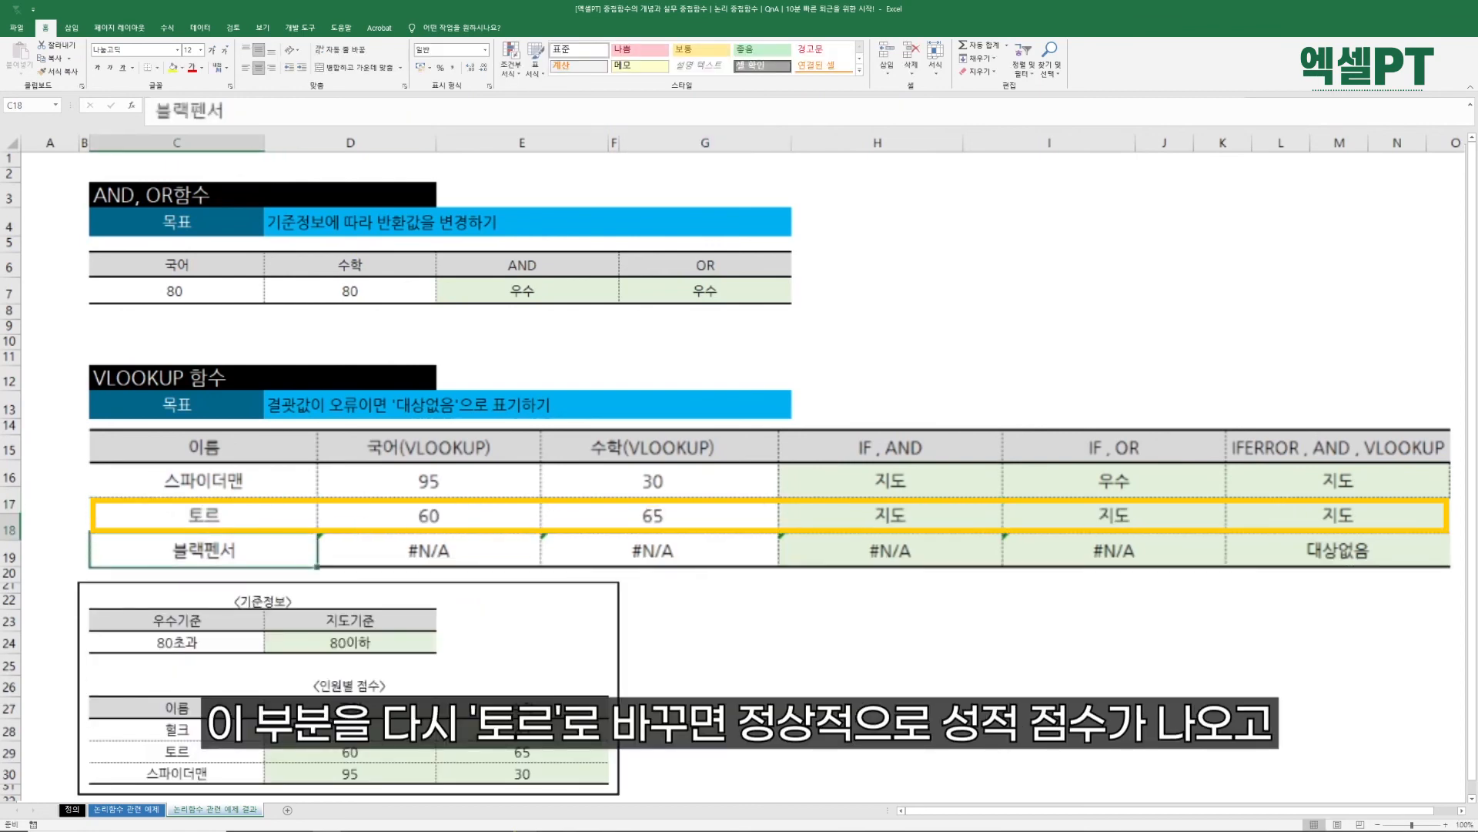
{"action": "type", "text": "헐크"}
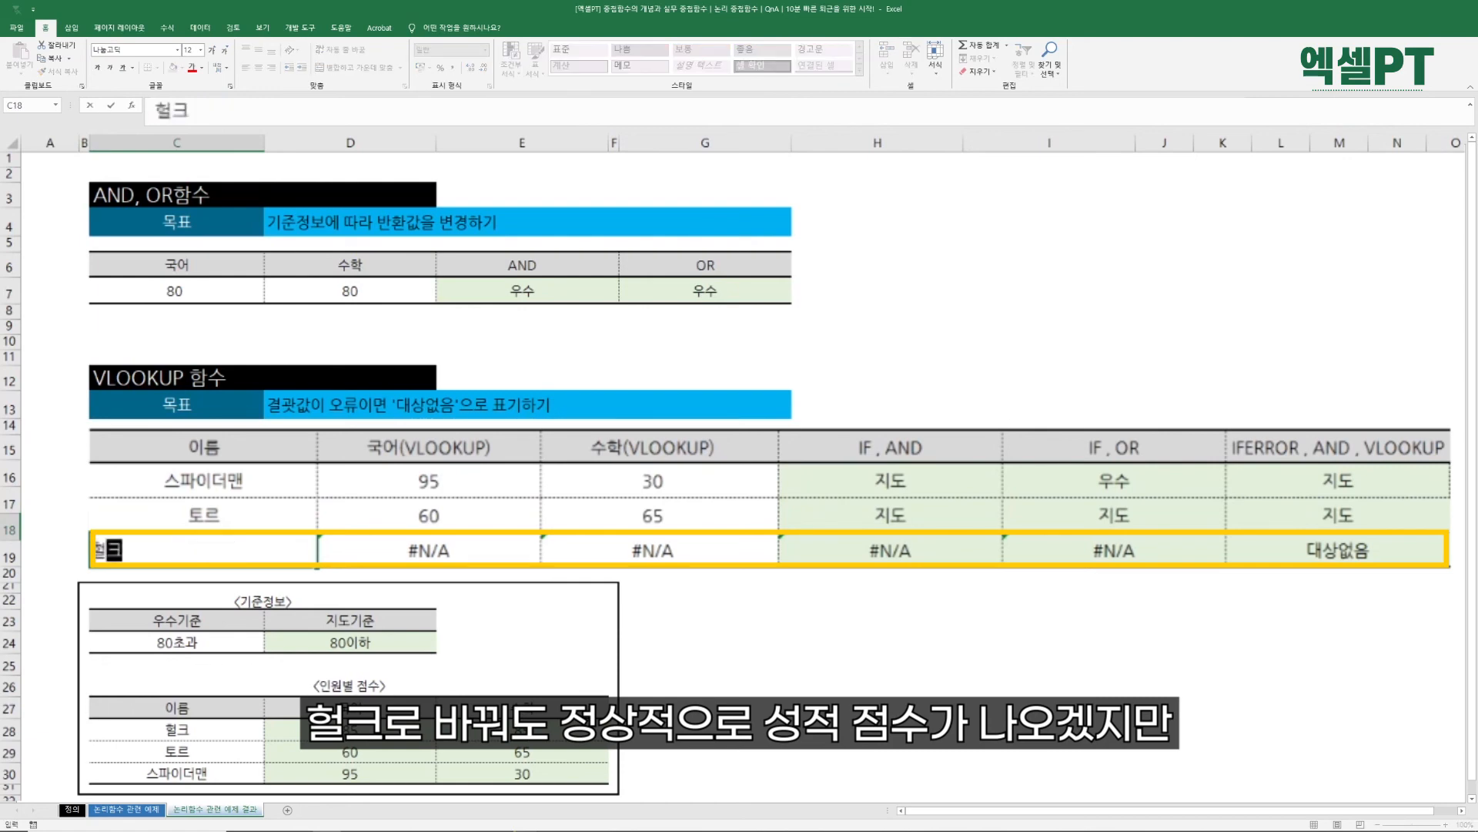
{"action": "key", "text": "Return"}
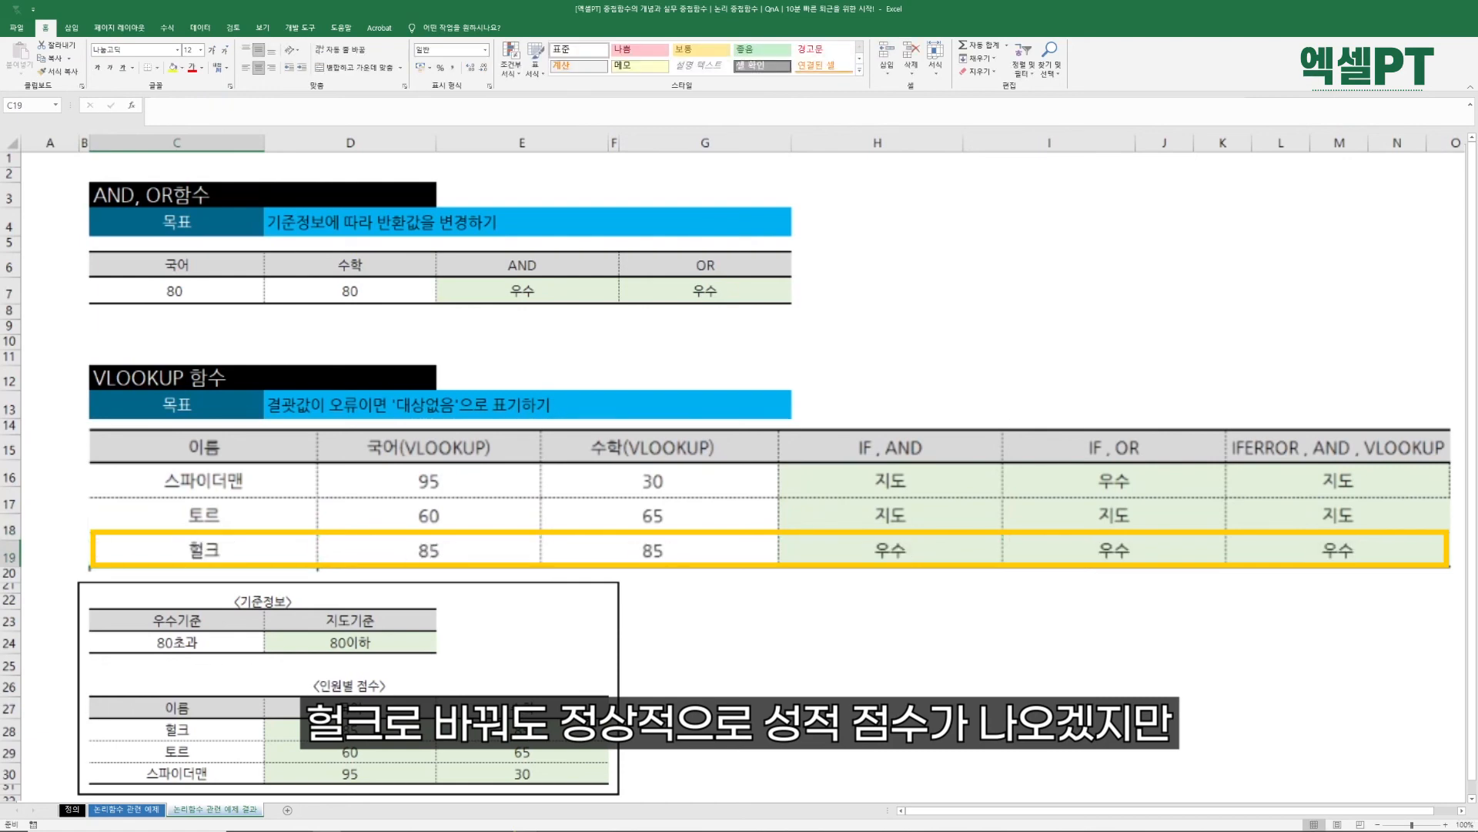
Enter the invalid names 1 and 2 in C17 and C18 and check the VLOOKUP score in D17.
{"action": "left_click", "coordinate": [279, 511]}
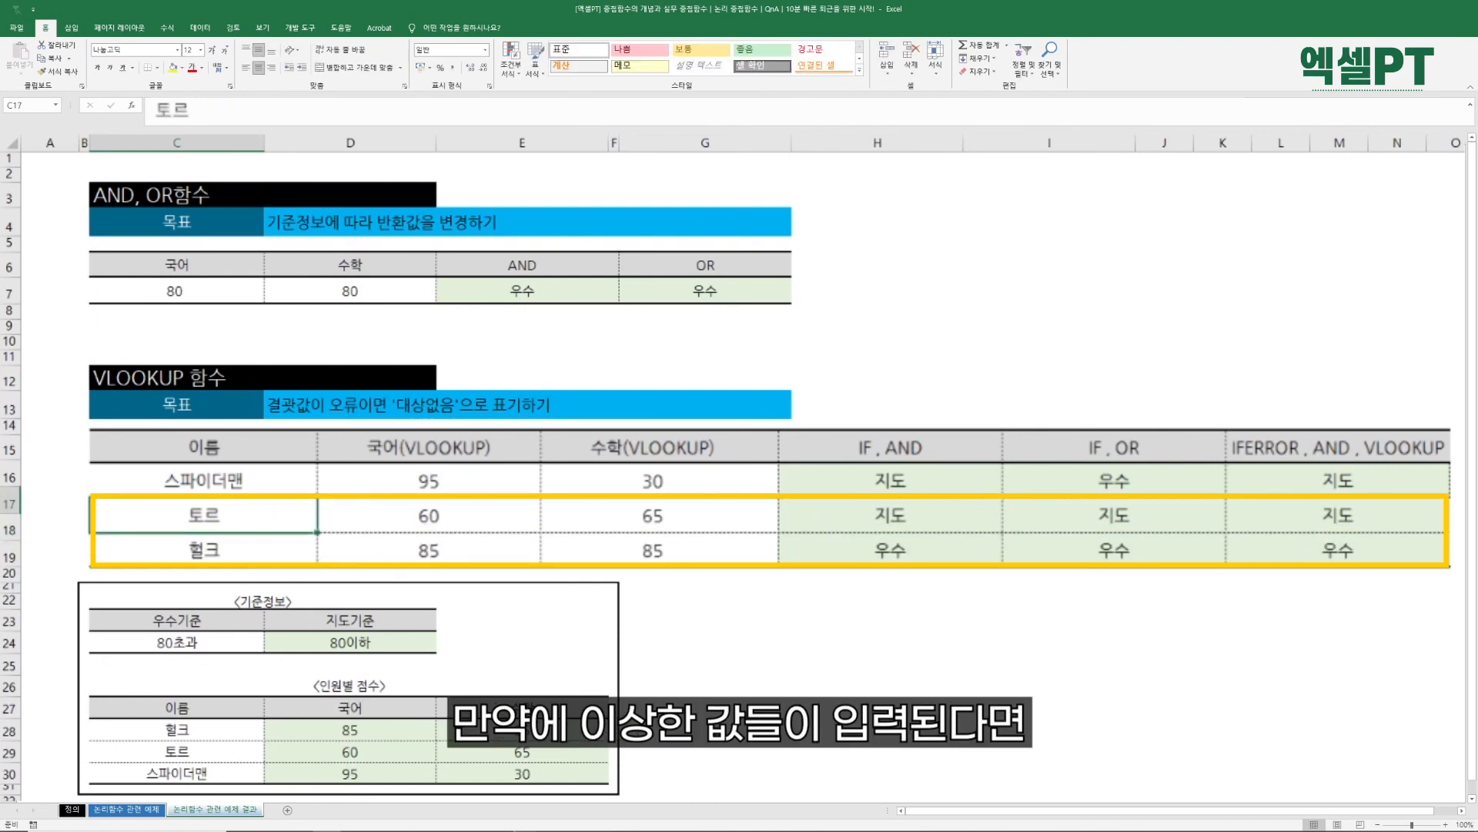
{"action": "type", "text": "1"}
{"action": "key", "text": "Return"}
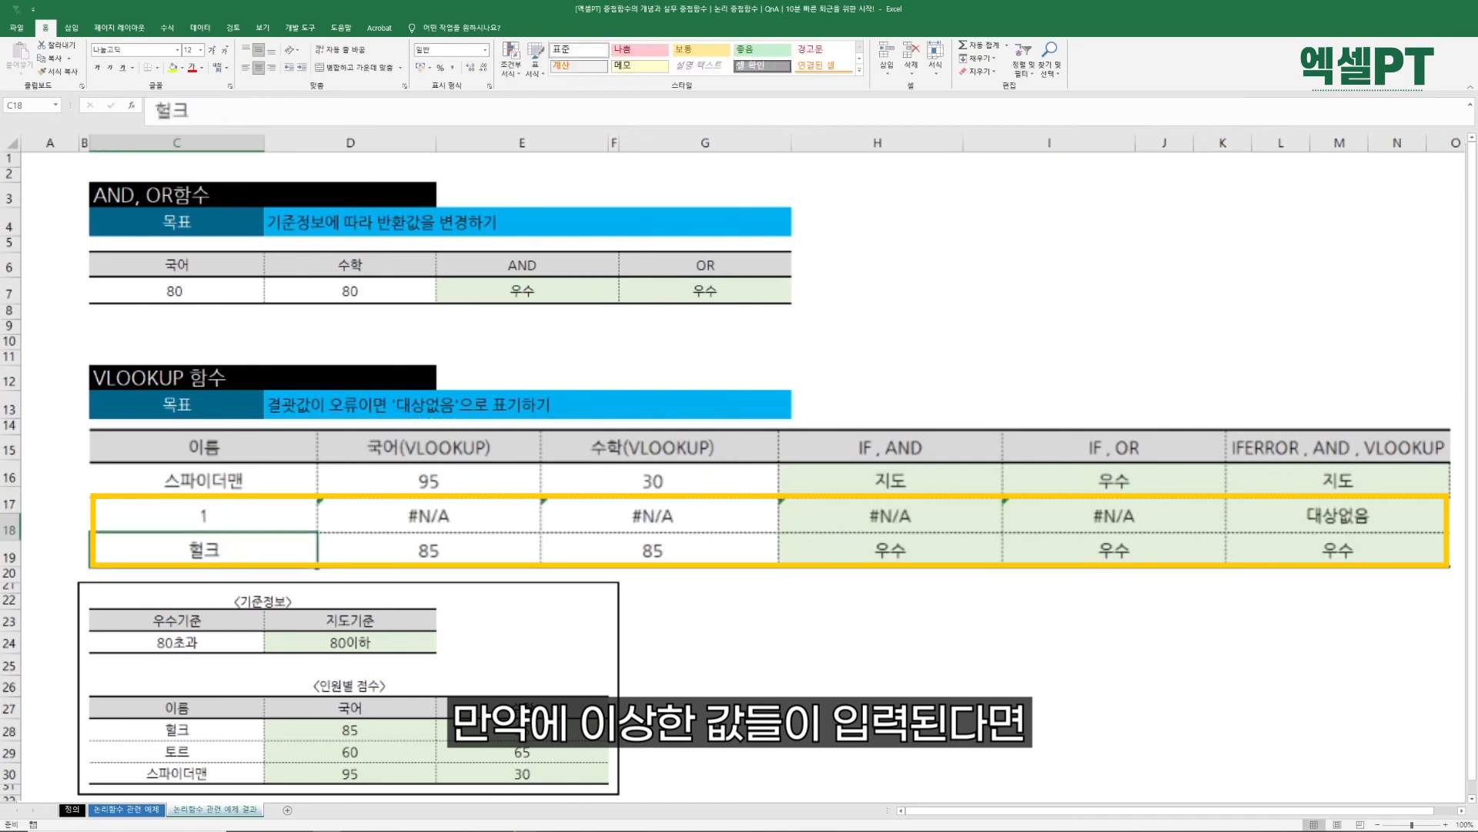
{"action": "type", "text": "2"}
{"action": "key", "text": "Return"}
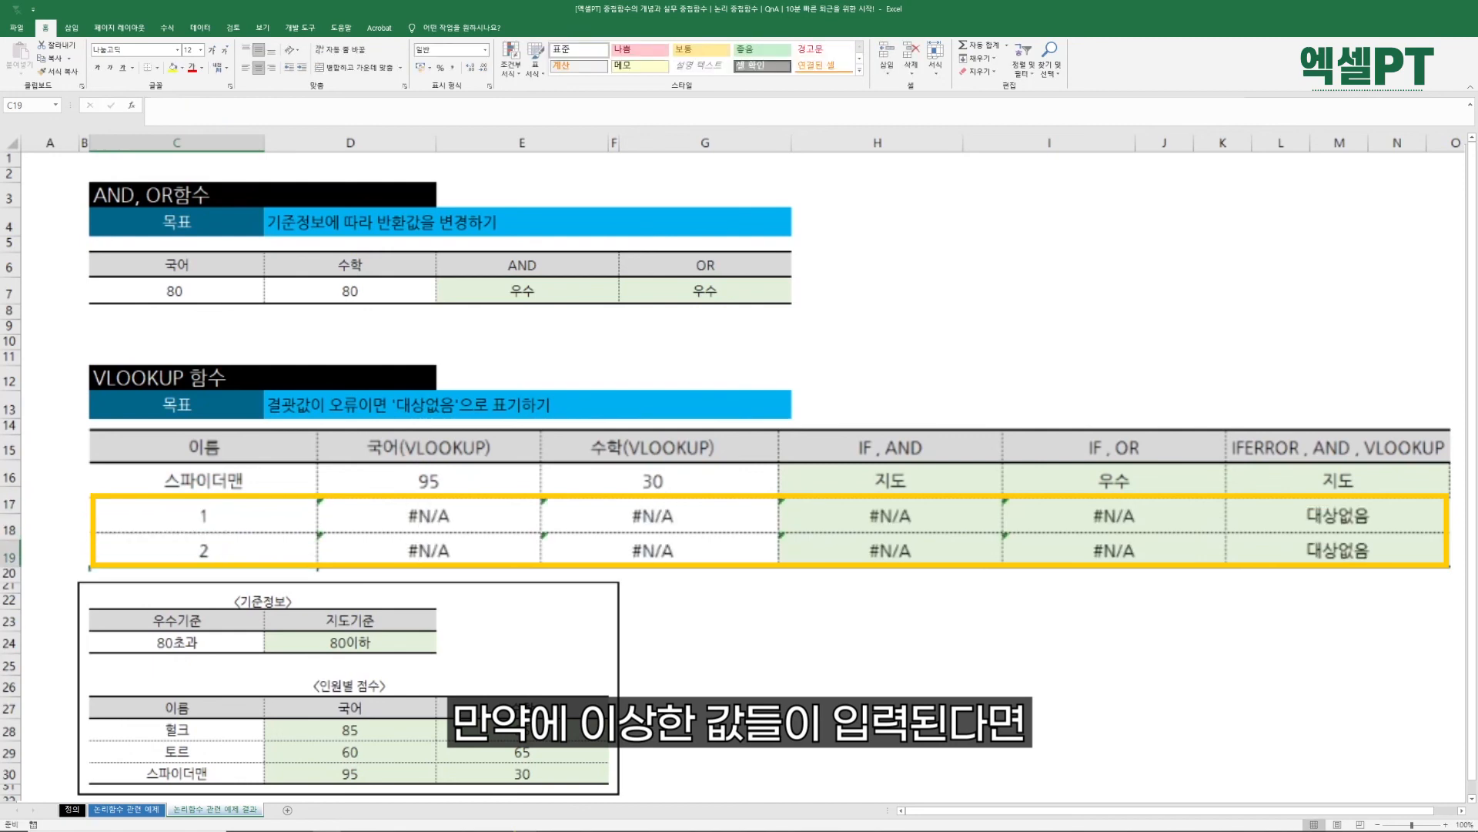
{"action": "left_click", "coordinate": [422, 521]}
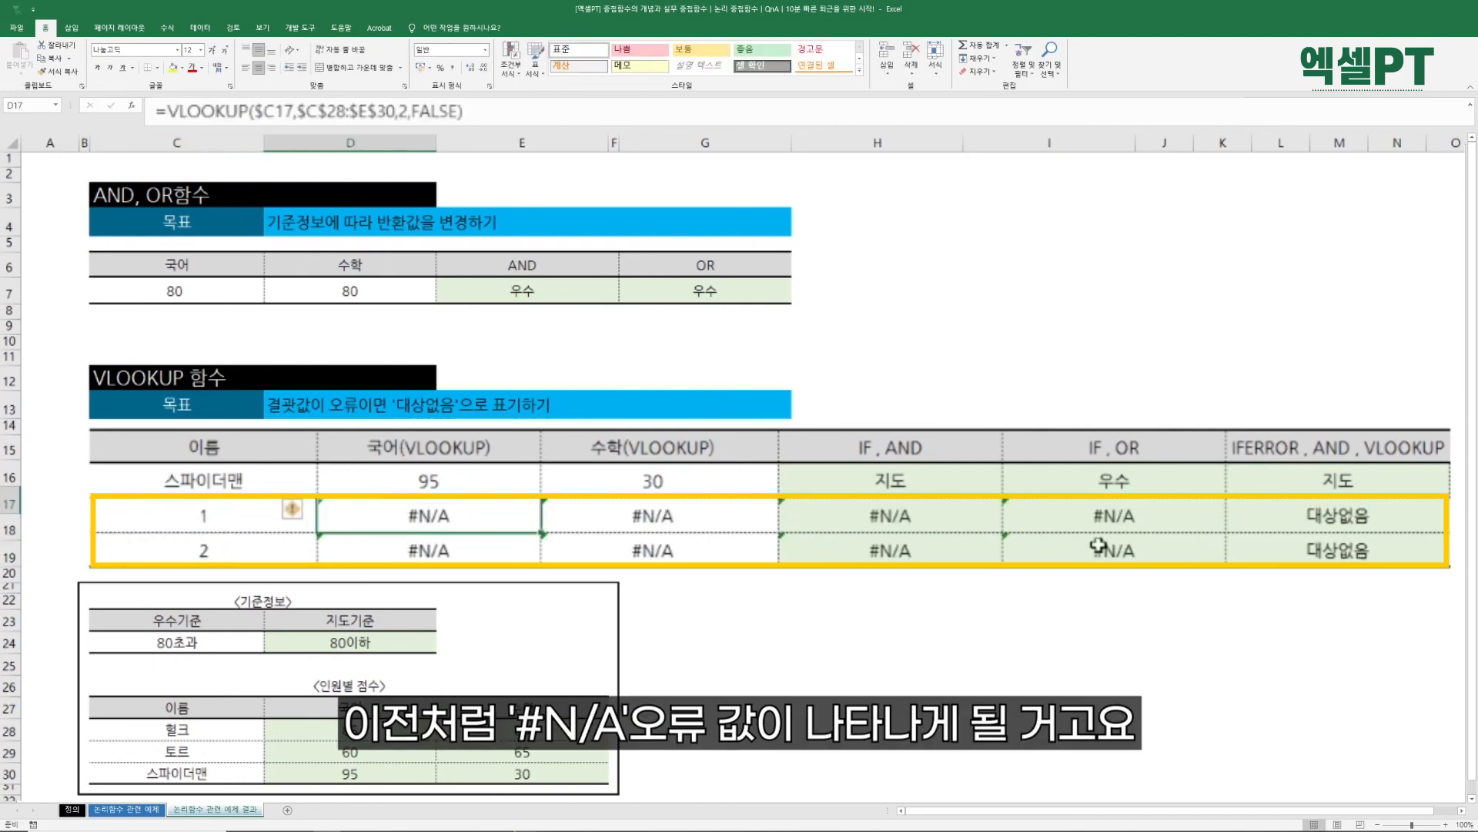